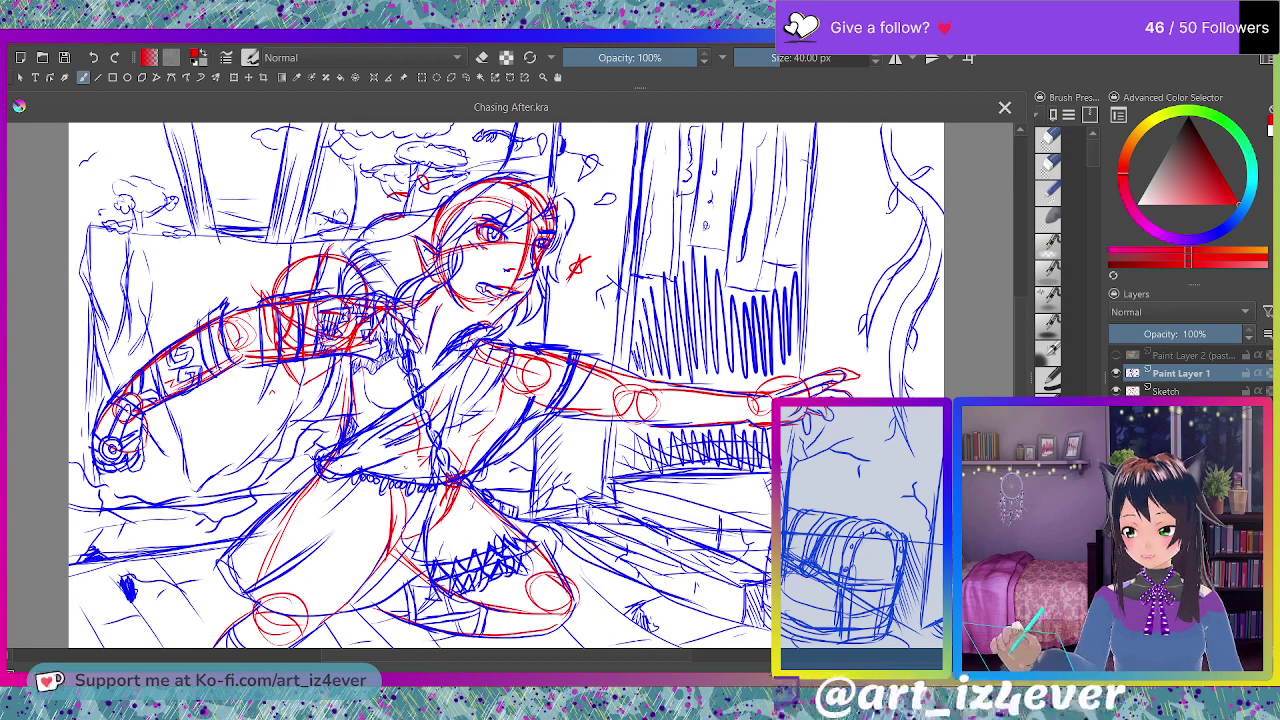
- Lower Paint Layer 1's opacity to about 62% and add a new layer above it named Additional Sketch
drag(1240, 334, 1191, 334)
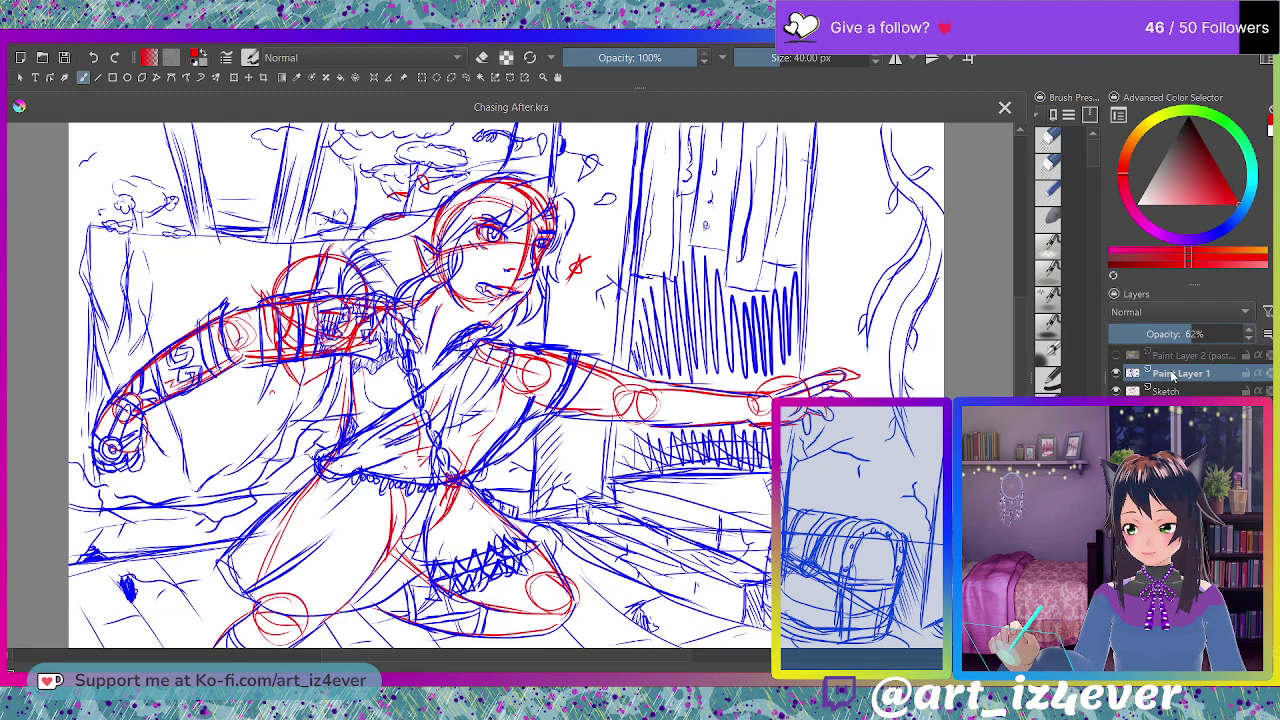
key(Insert)
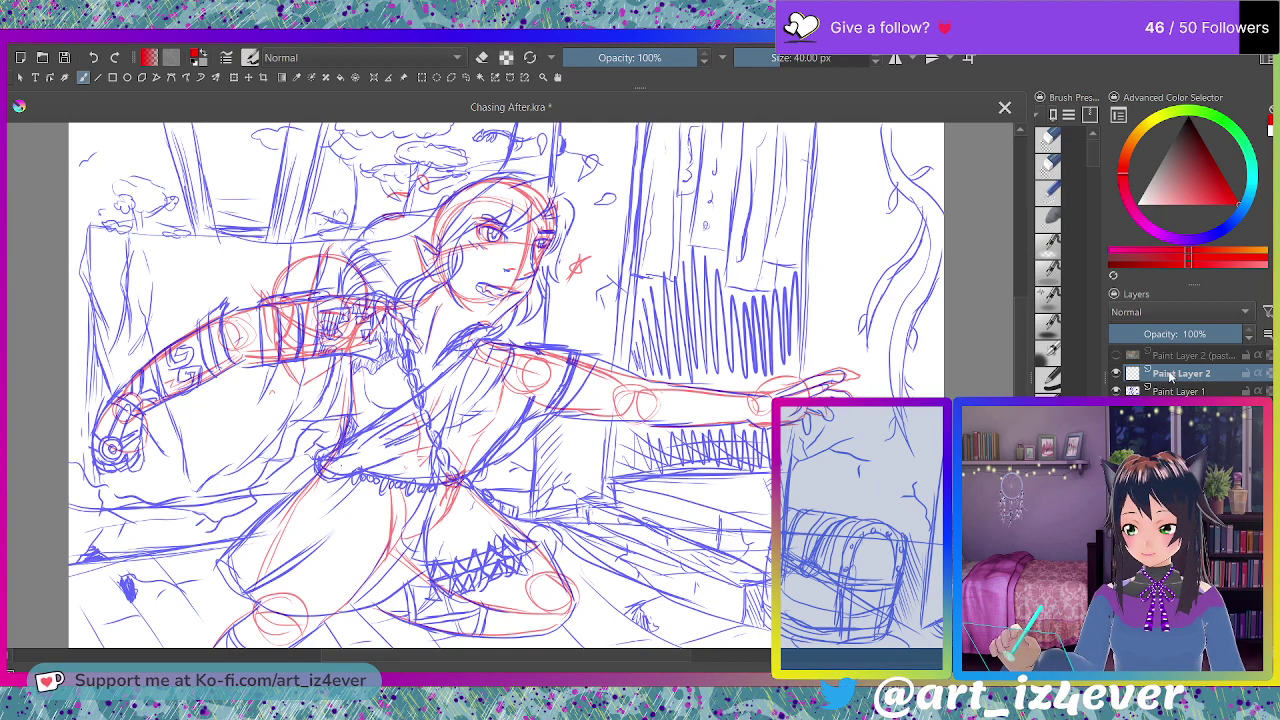
double_click(1176, 370)
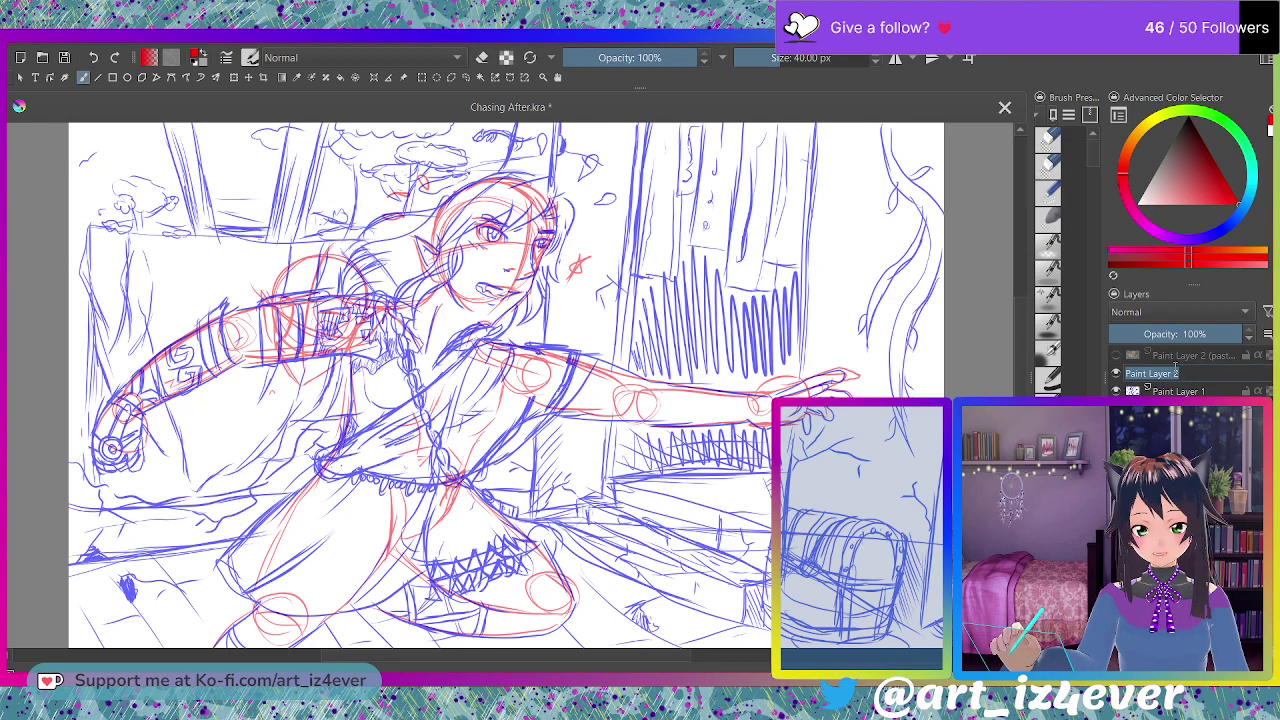
key(BackSpace)
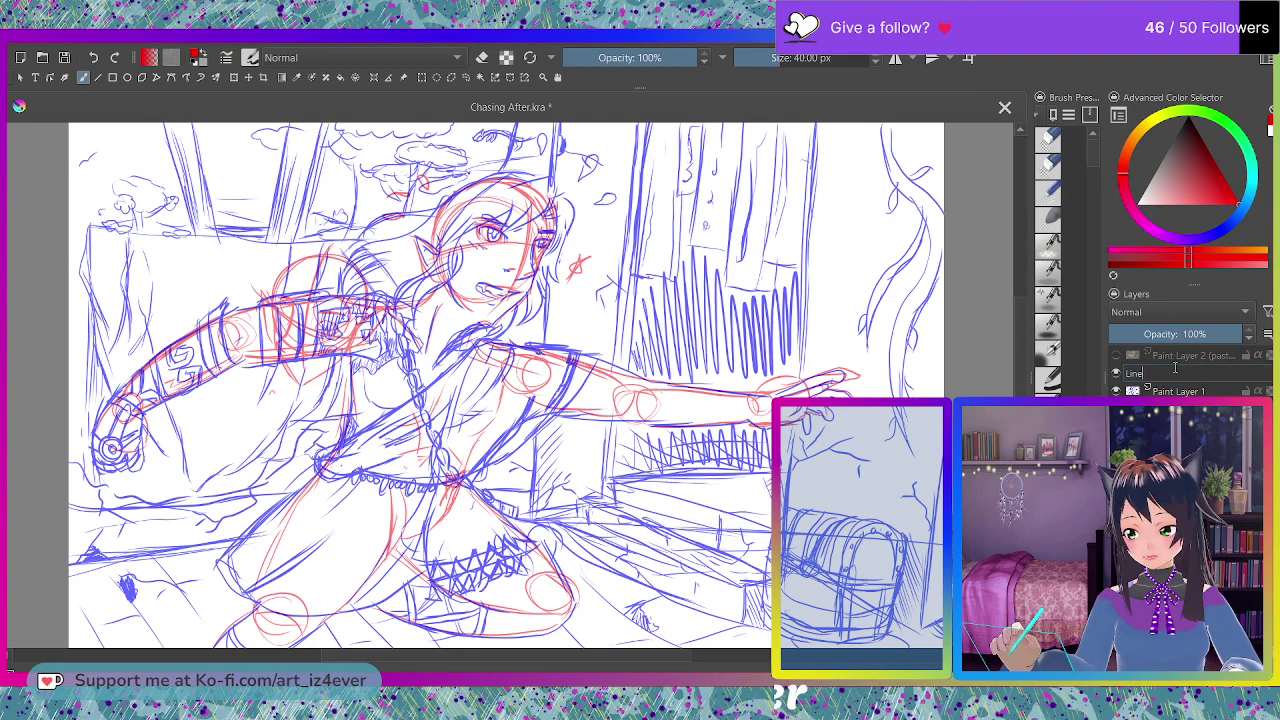
text(ADtional)
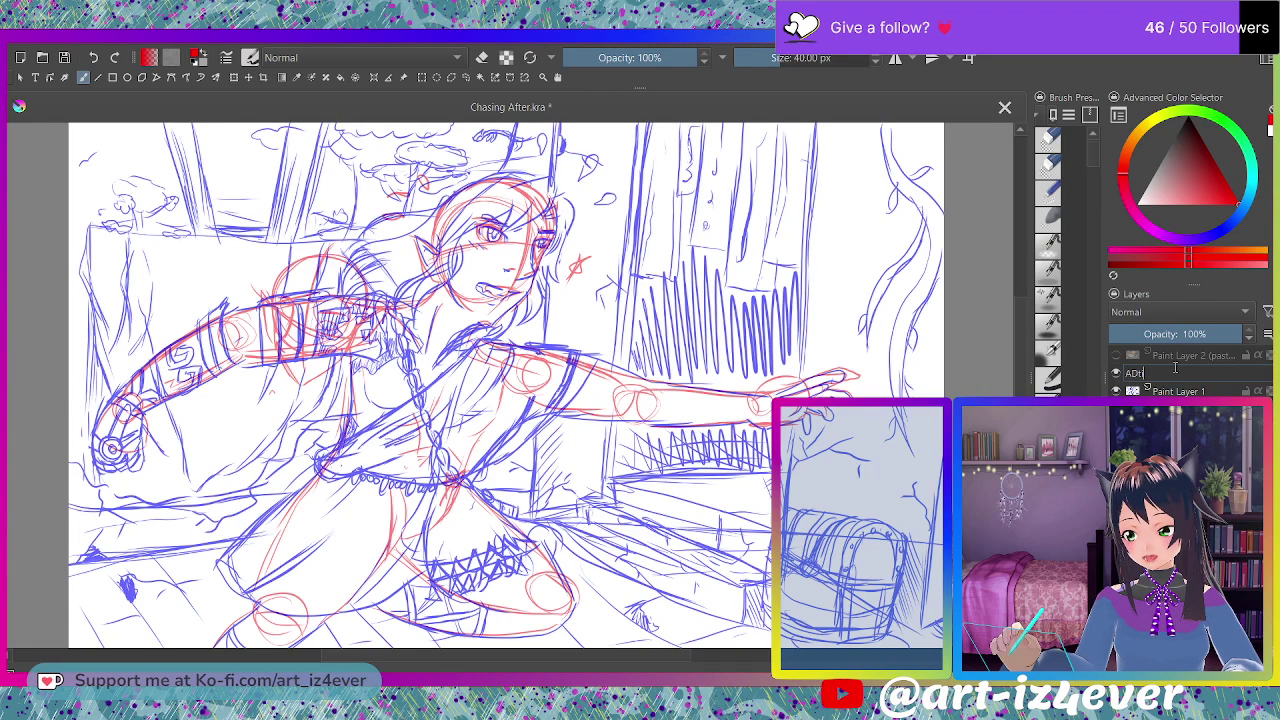
key(BackSpace)
key(BackSpace)
text(dditional)
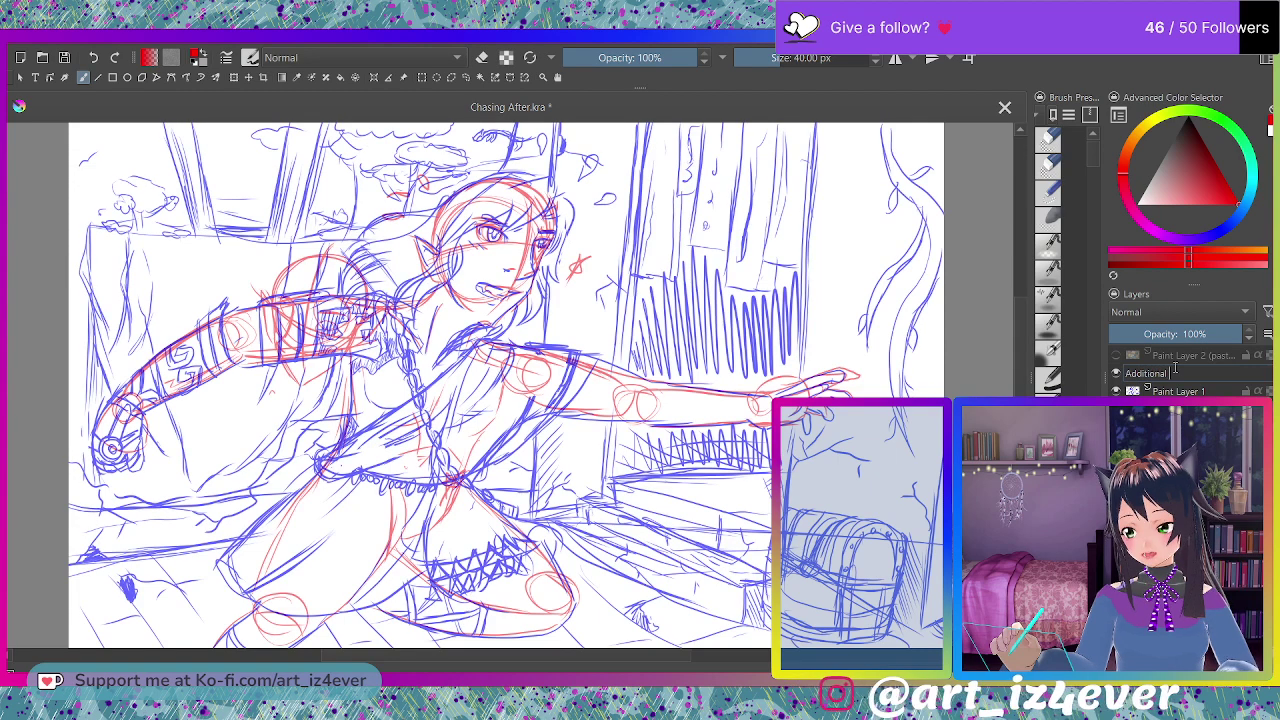
text( Sketch)
key(Return)
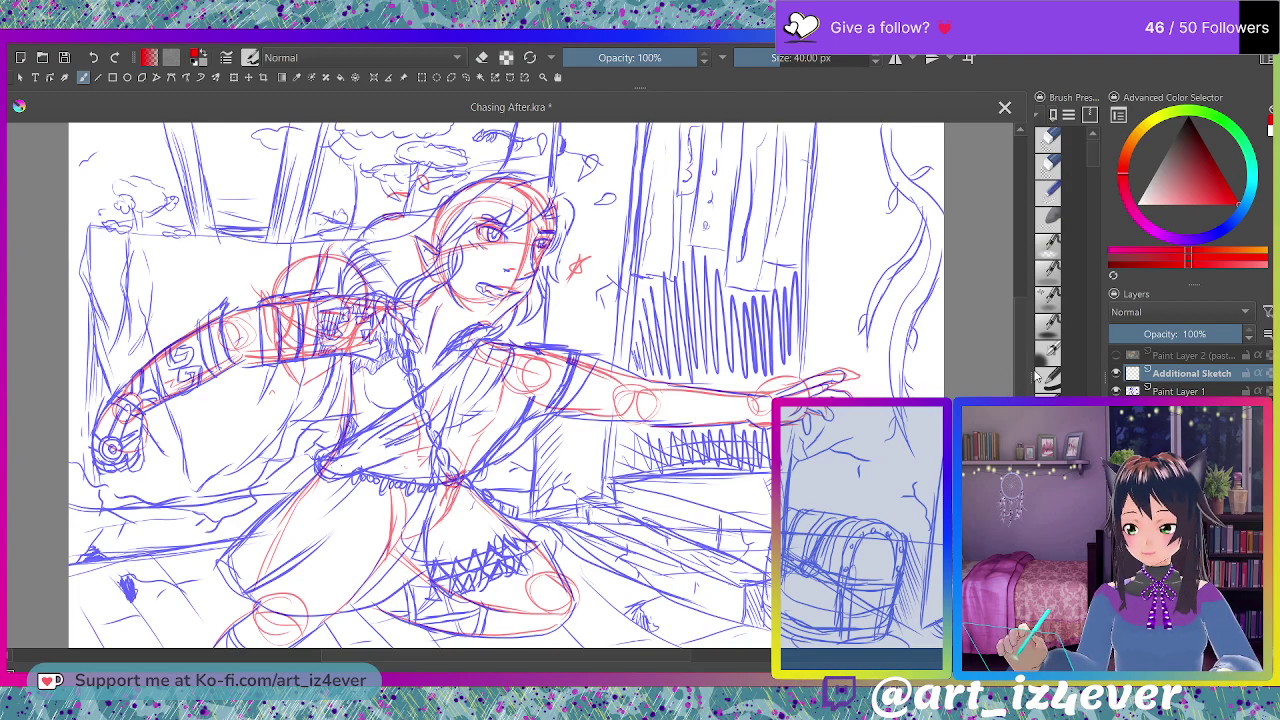
- Widen the brush preset and colour selector area beside the canvas and change the brush colour to magenta
drag(1031, 372, 911, 377)
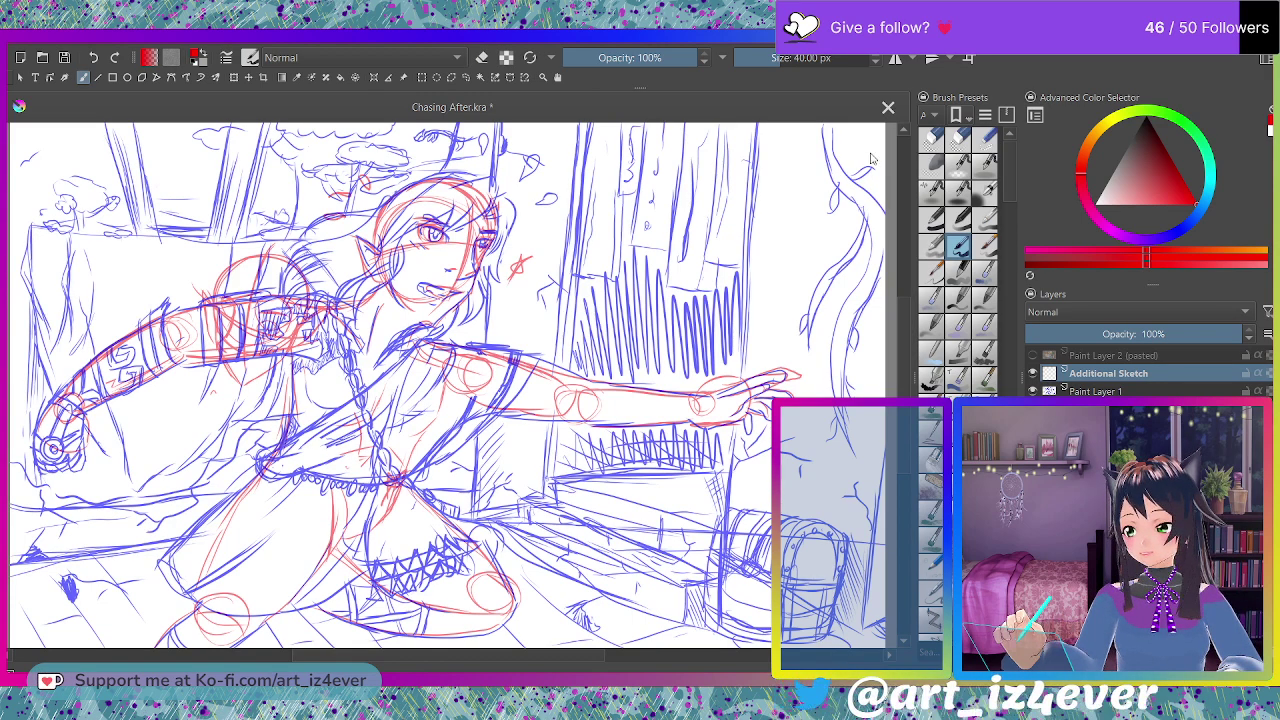
click(1114, 233)
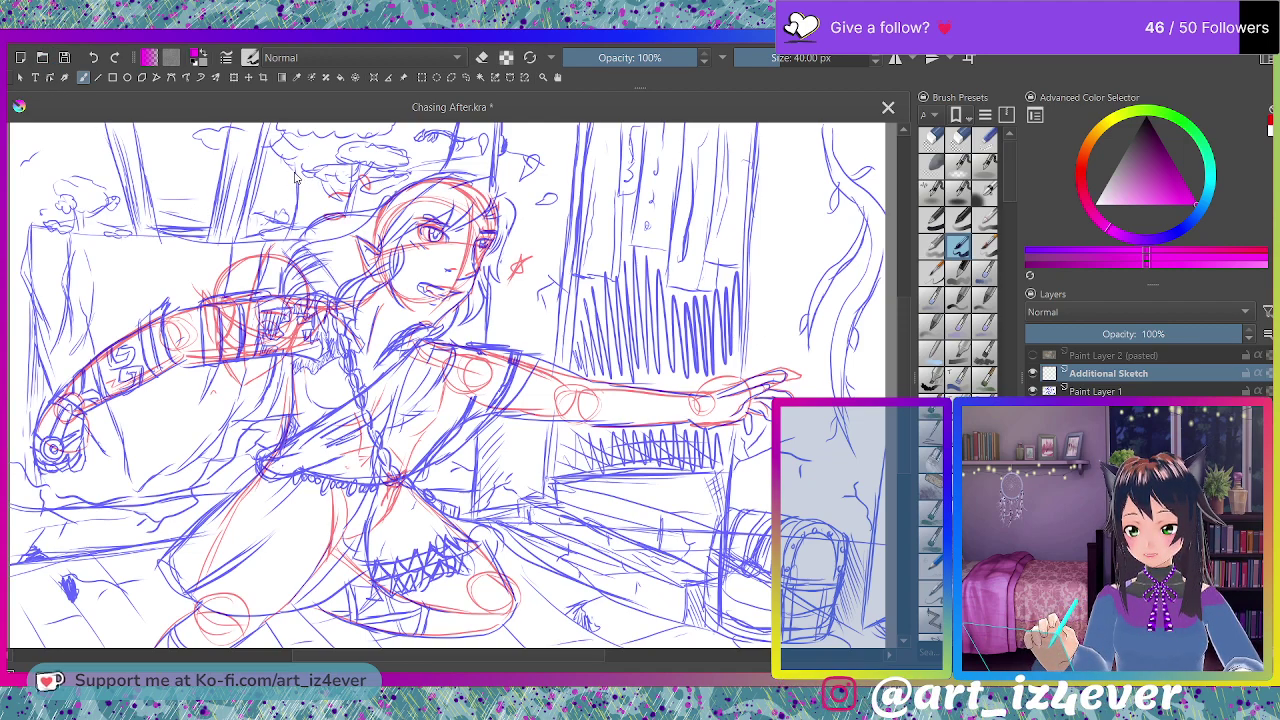
key(ctrl+s)
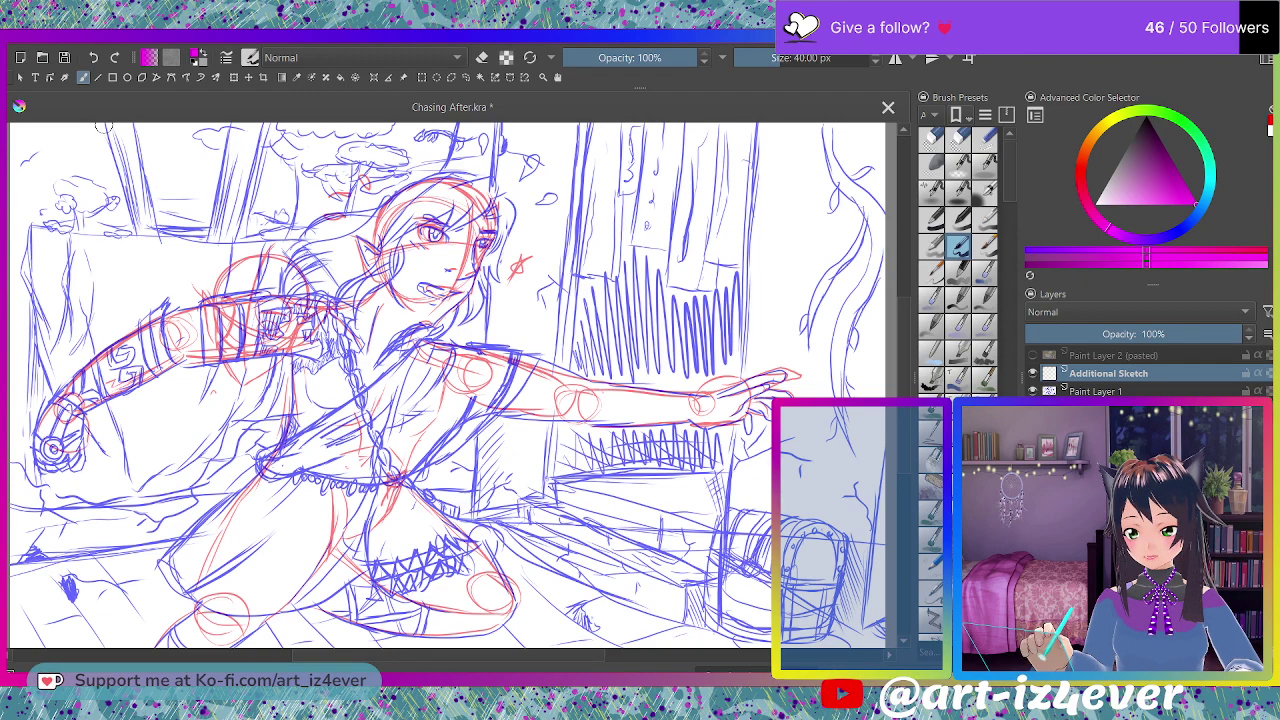
- Paste the copied picture of the reaching hands into Reference Pictures.kra and move it up behind the glowing sword picture
key(ctrl+Tab)
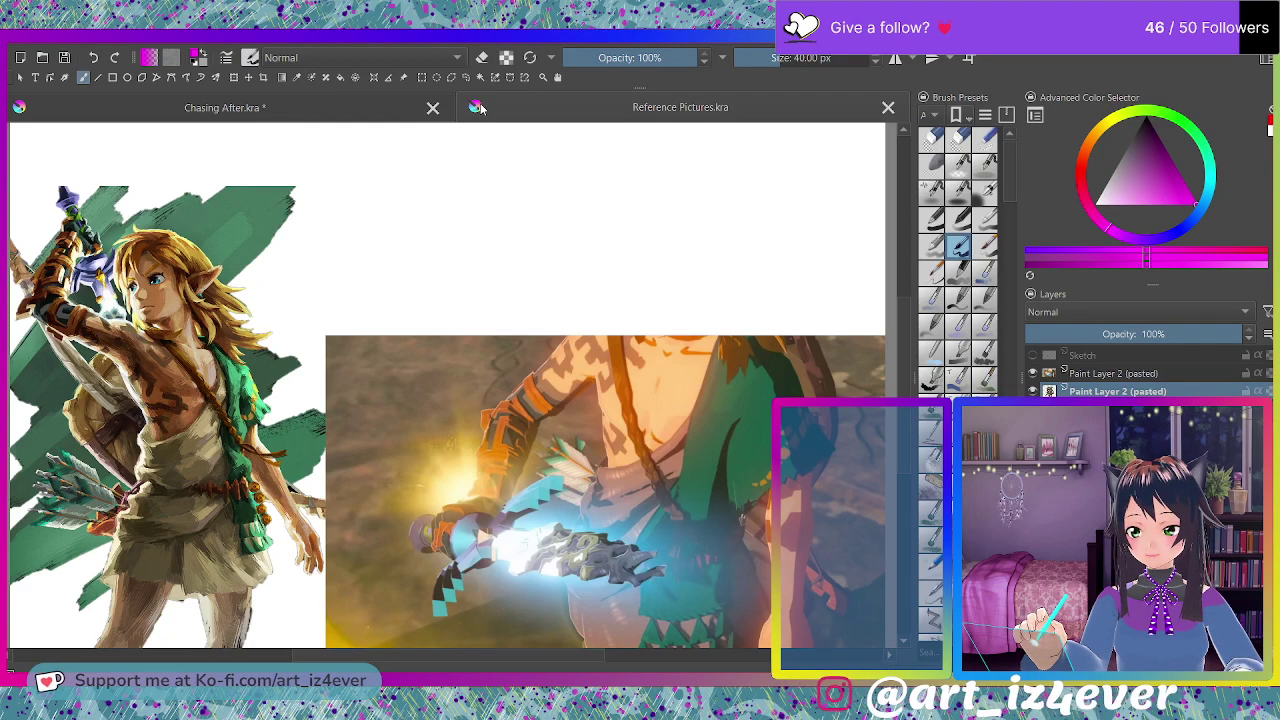
click(357, 114)
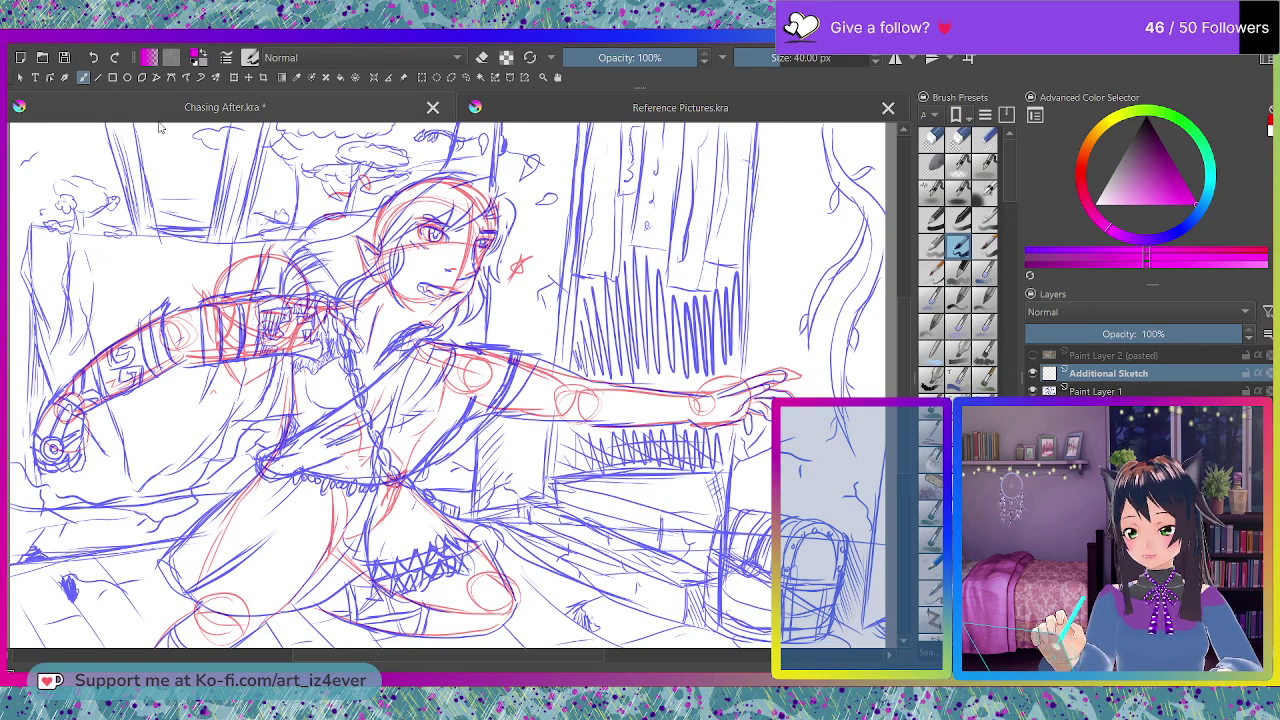
click(547, 115)
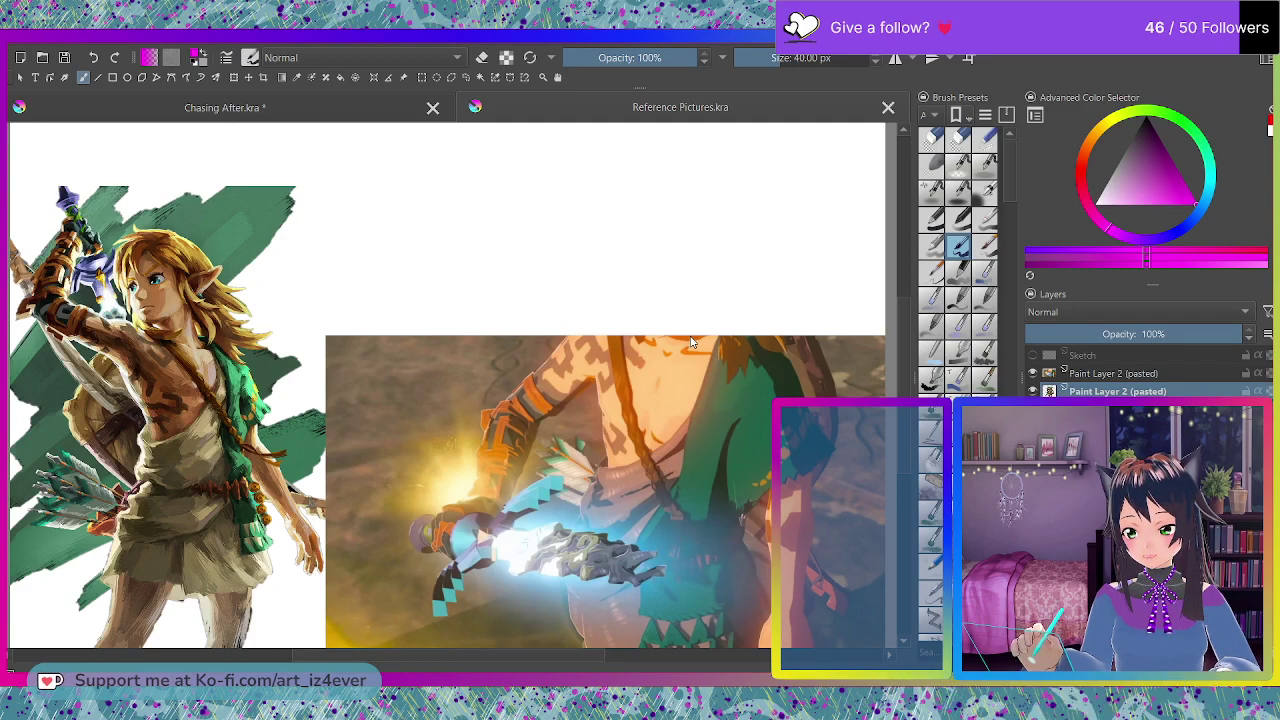
key(ctrl+v)
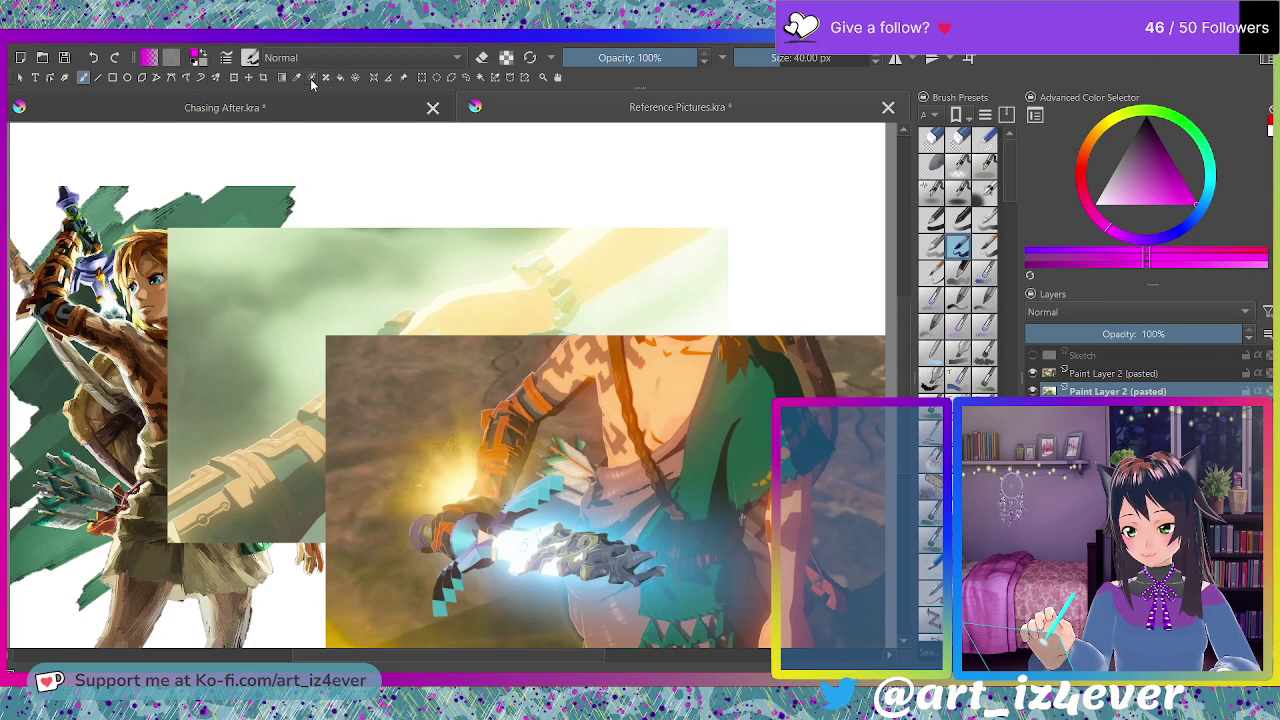
click(247, 78)
drag(271, 280, 424, 197)
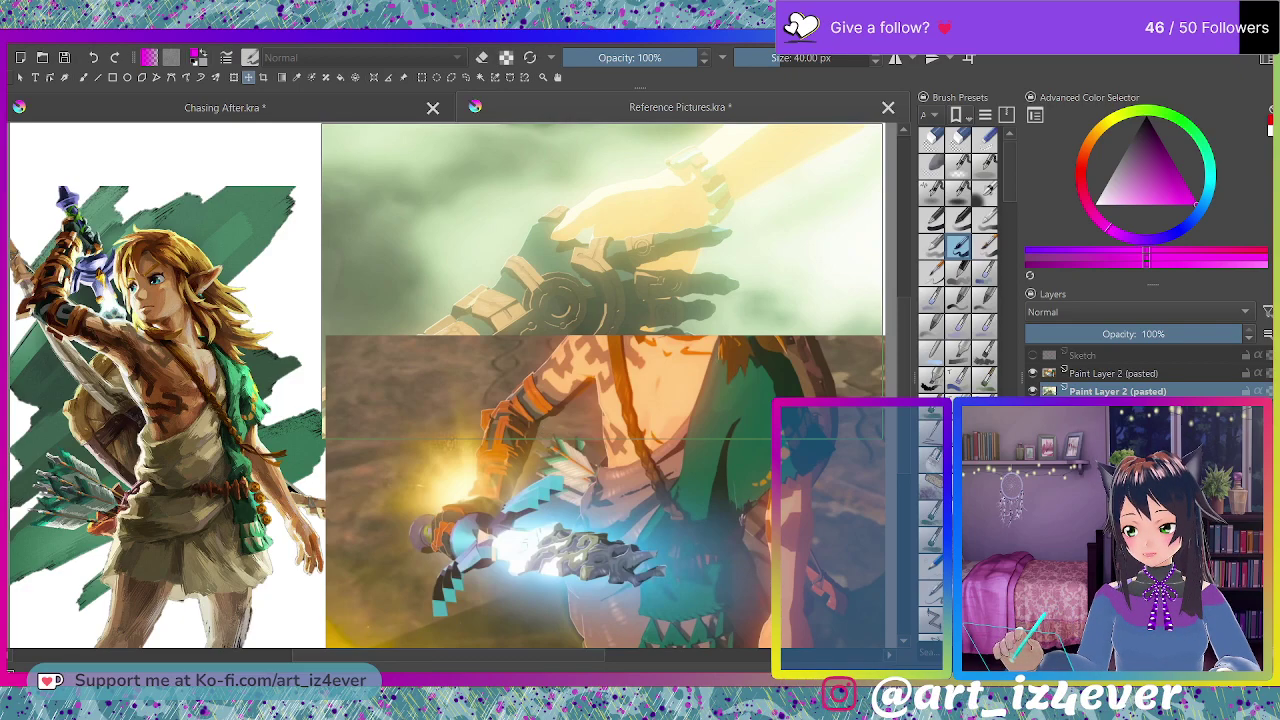
- Nudge the full-figure Link picture slightly down and scale it down from its upper-right corner
key(Page_Down)
drag(731, 566, 680, 565)
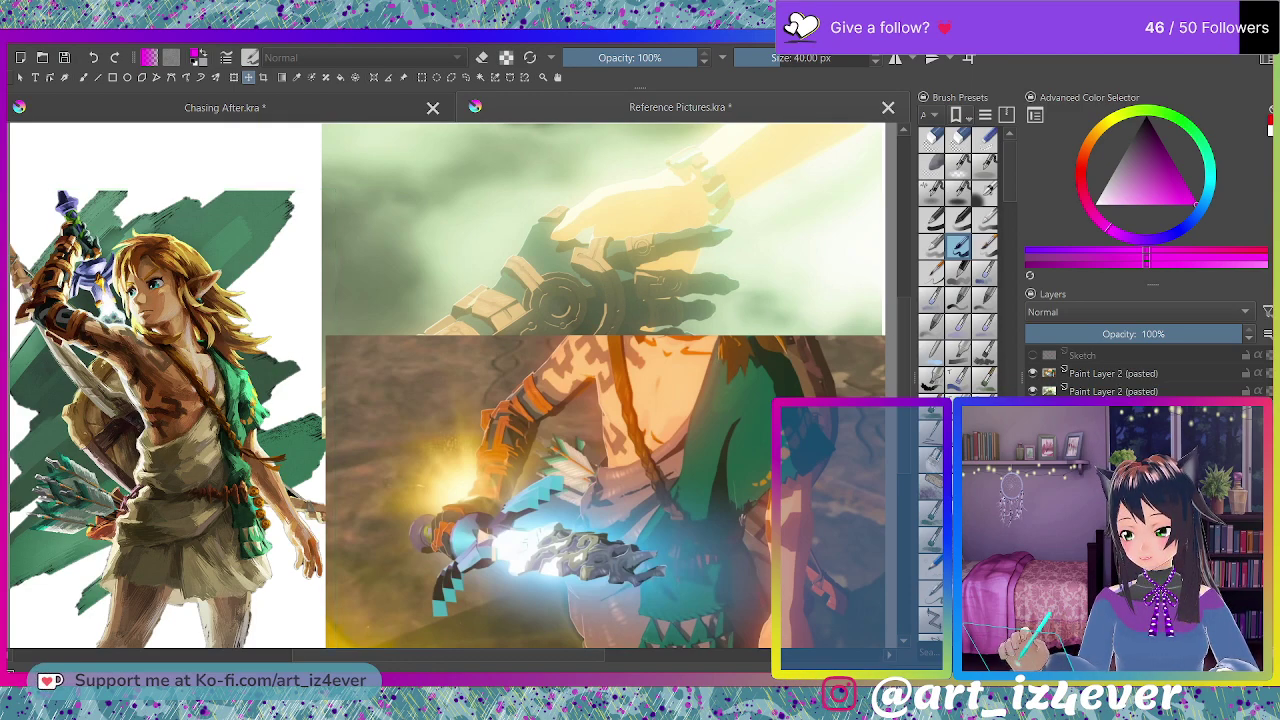
click(1031, 374)
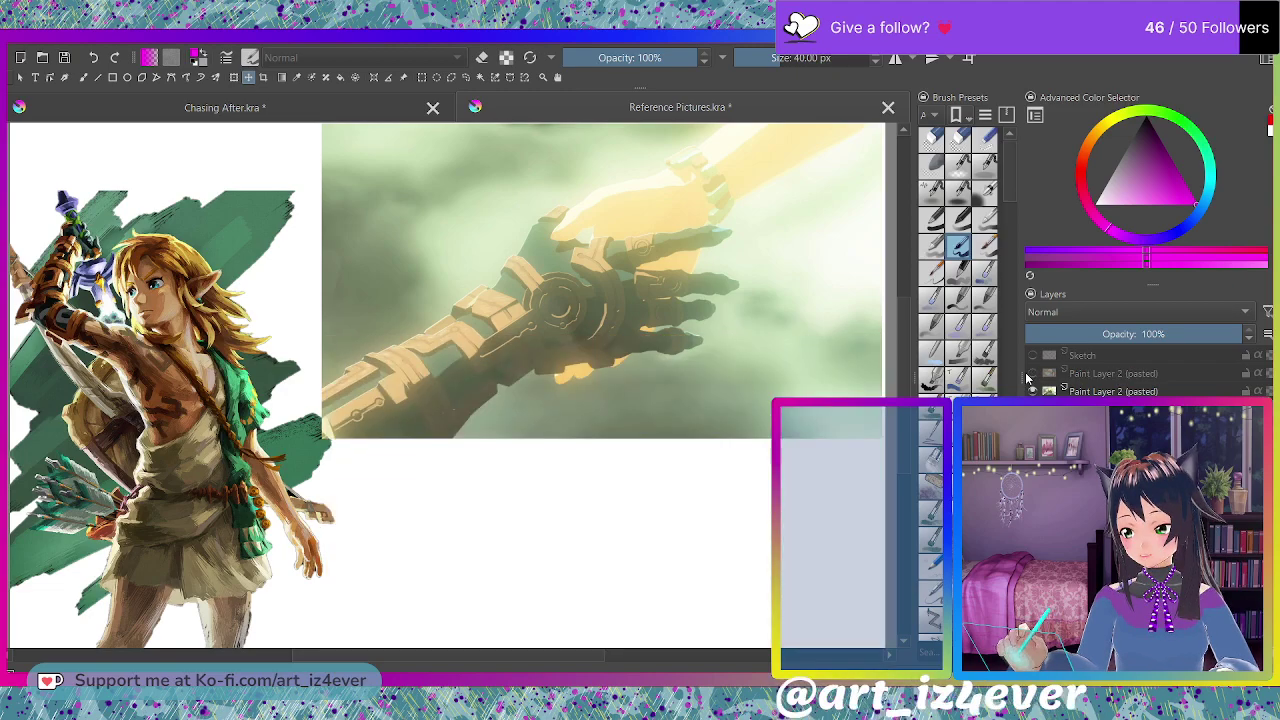
click(1031, 374)
click(1033, 391)
click(1033, 391)
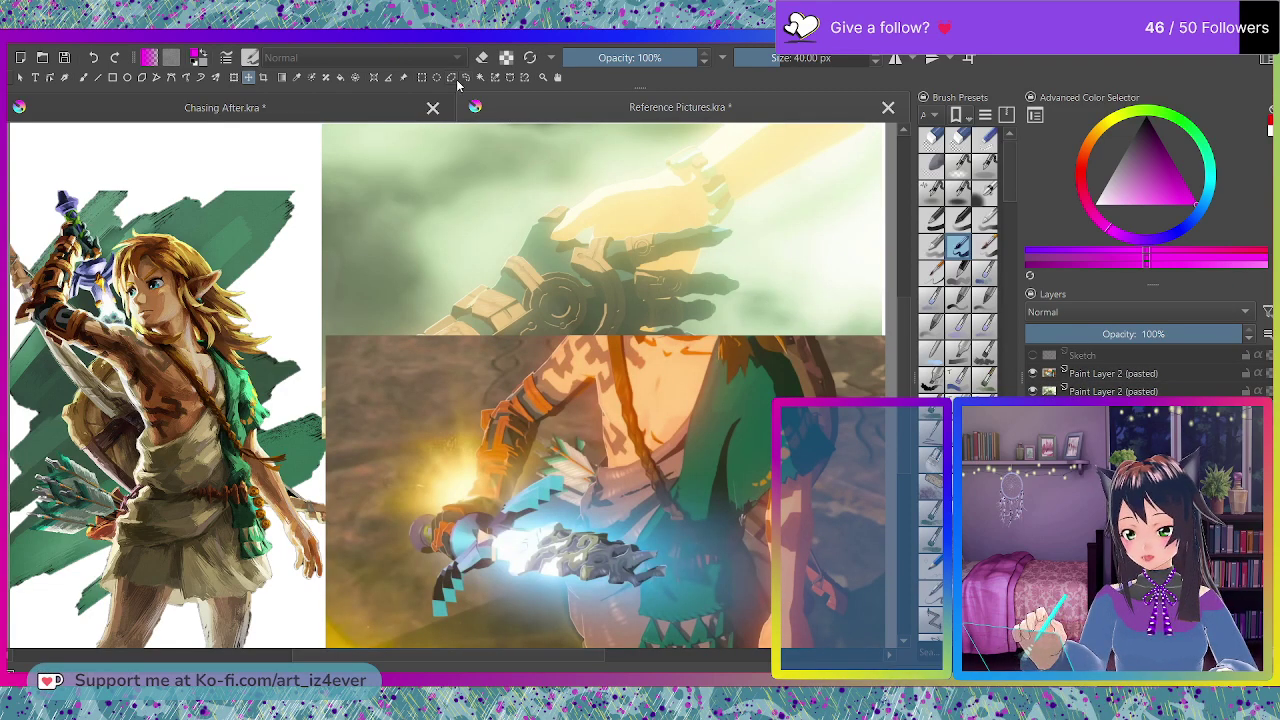
click(234, 78)
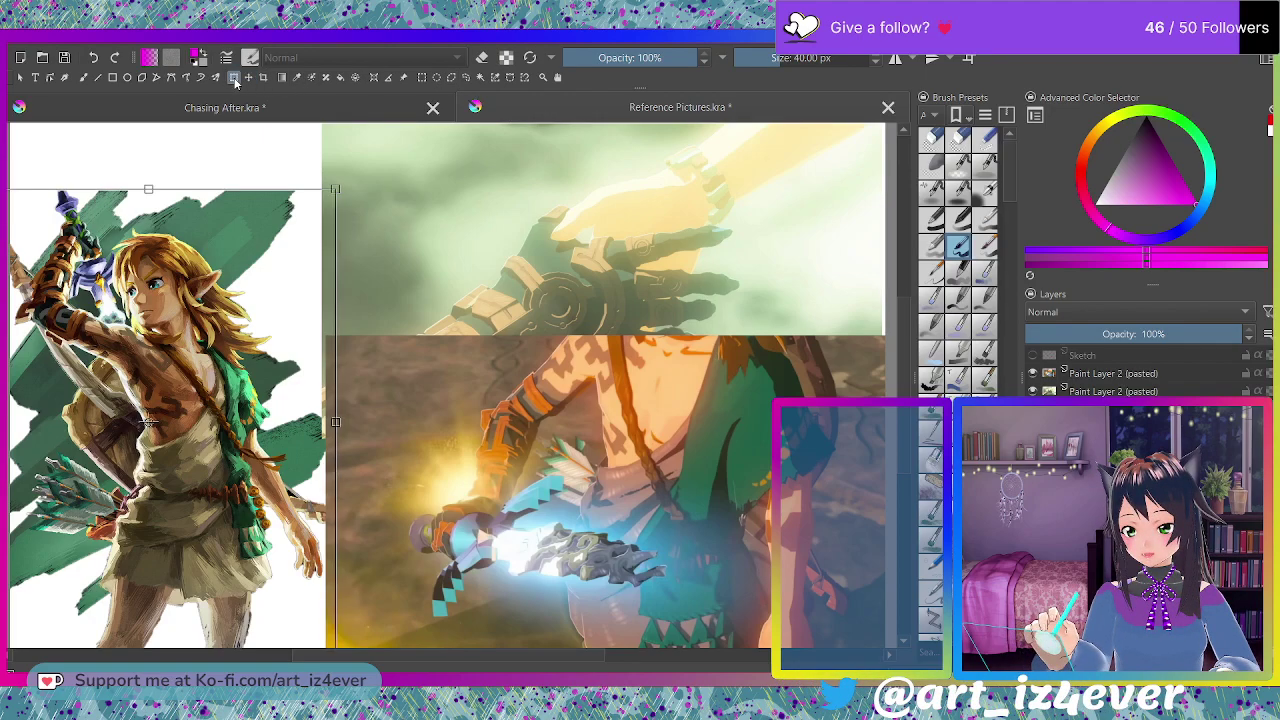
drag(336, 189, 251, 252)
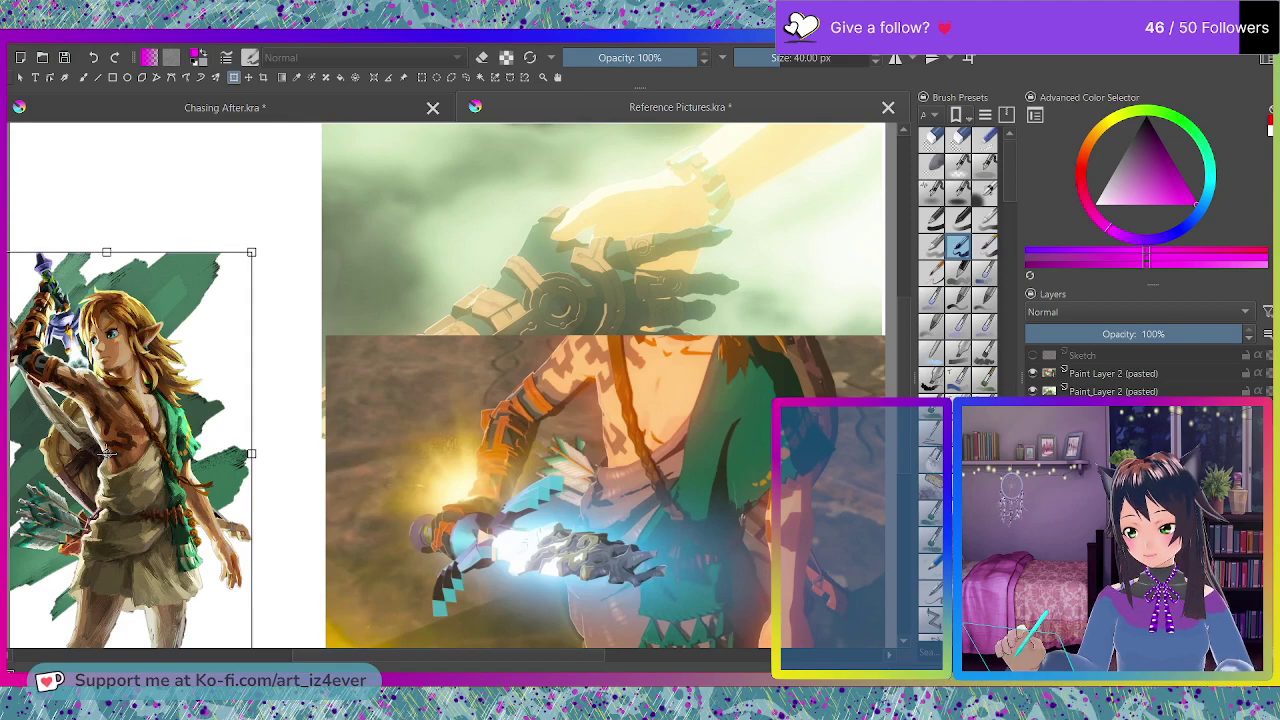
key(Return)
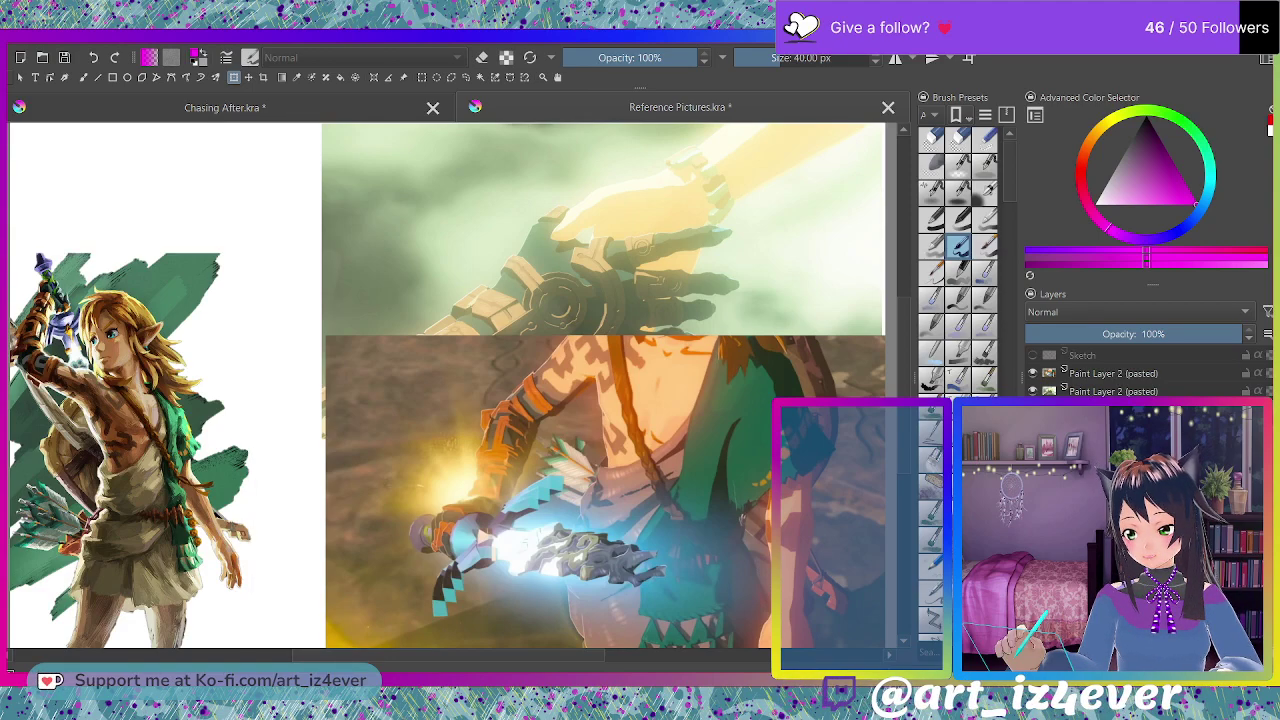
- Rename the pasted layer directly below the sword picture's layer as Broken and check which picture it holds
double_click(1093, 391)
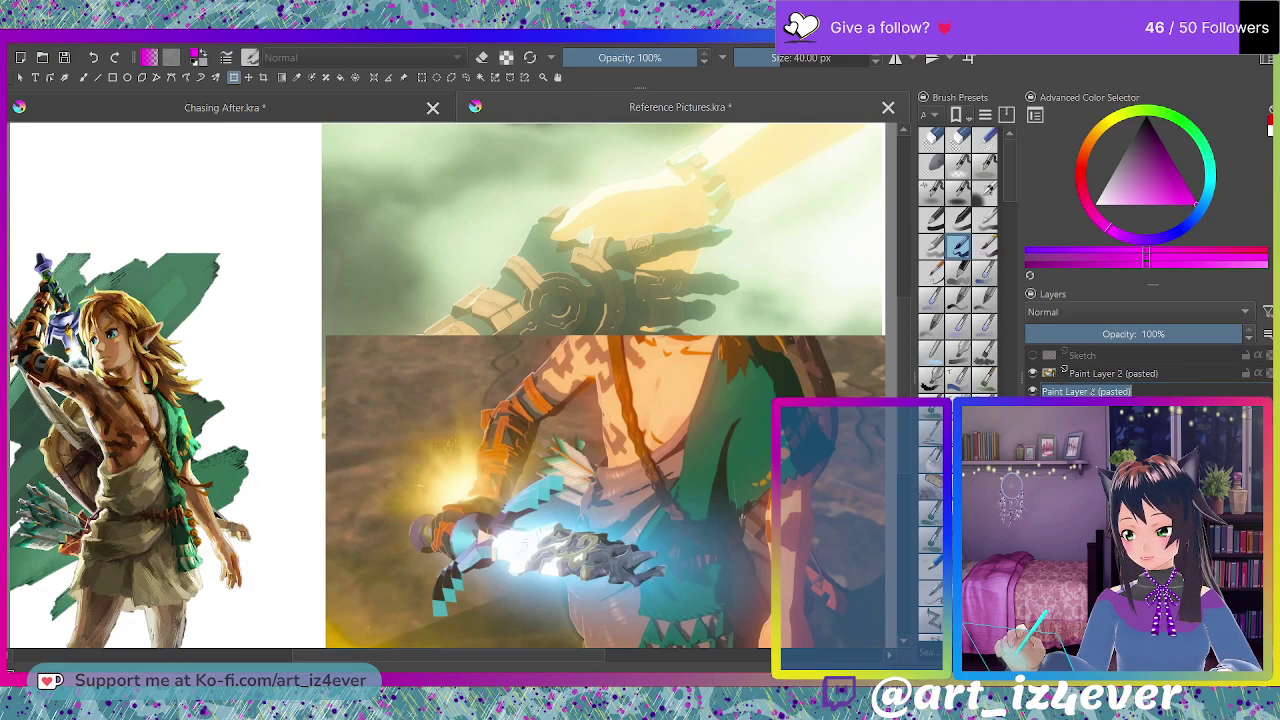
text(B)
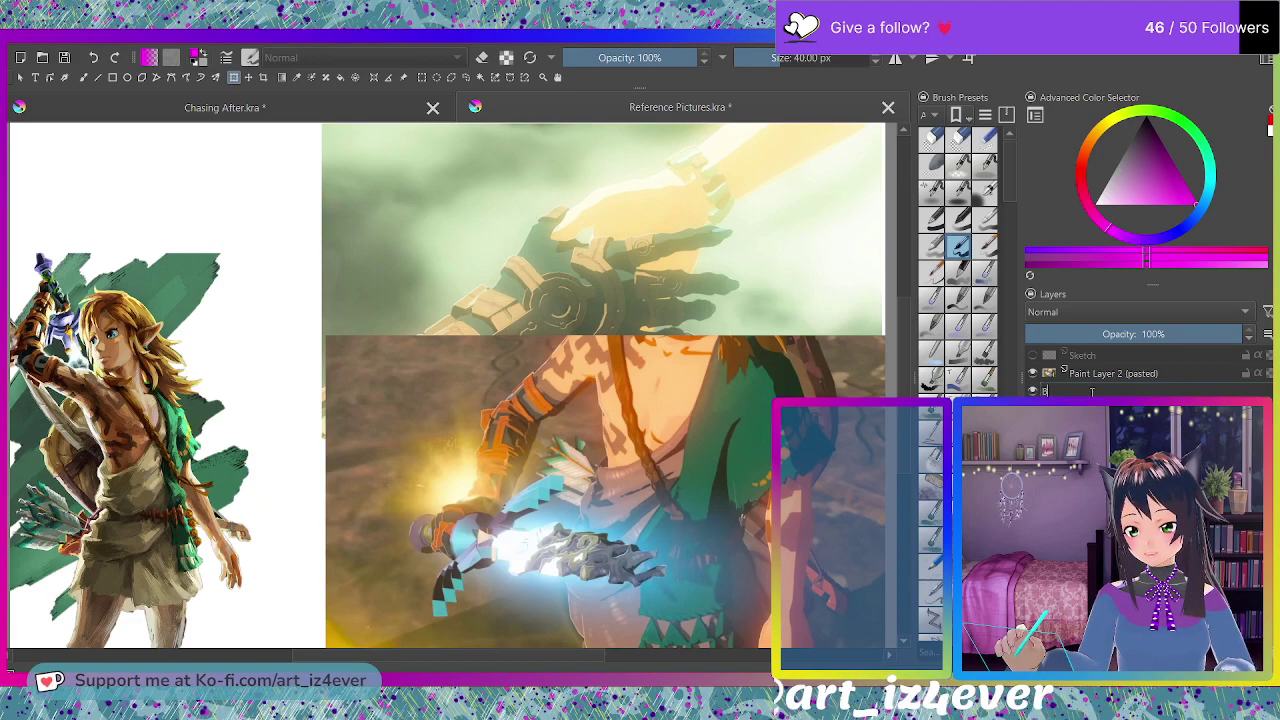
text(roken)
key(Return)
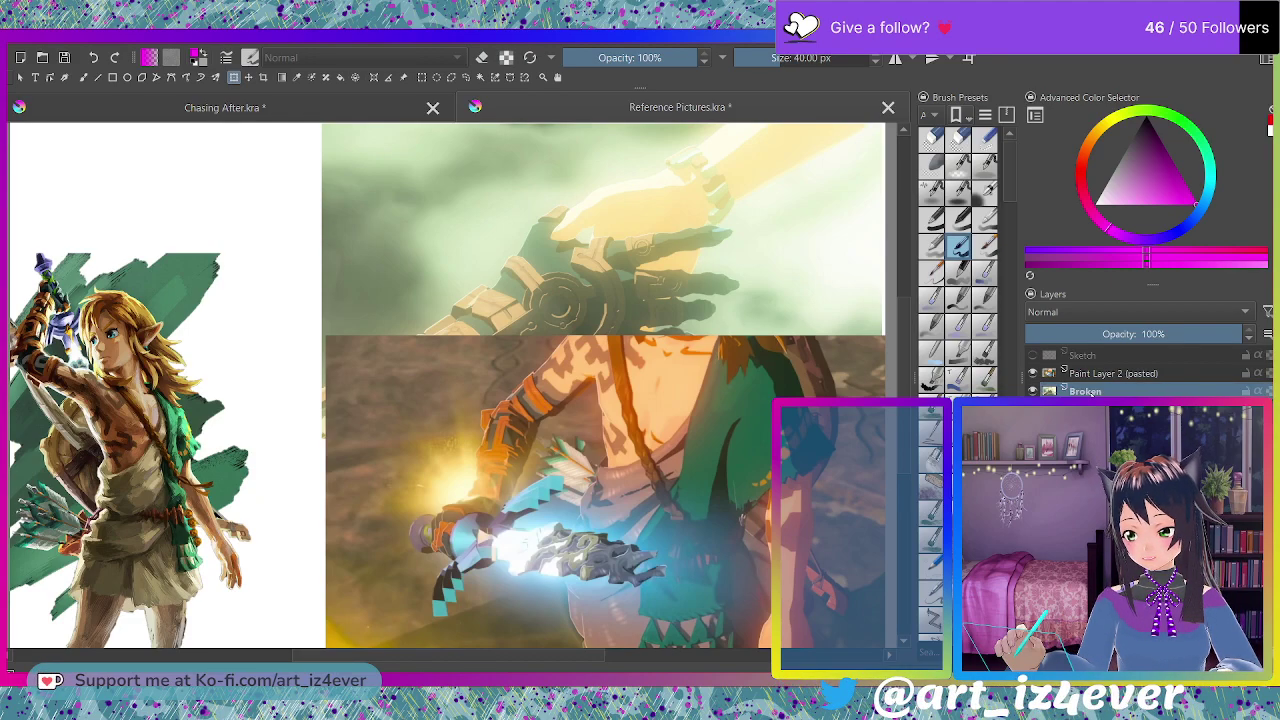
click(1032, 391)
click(1032, 391)
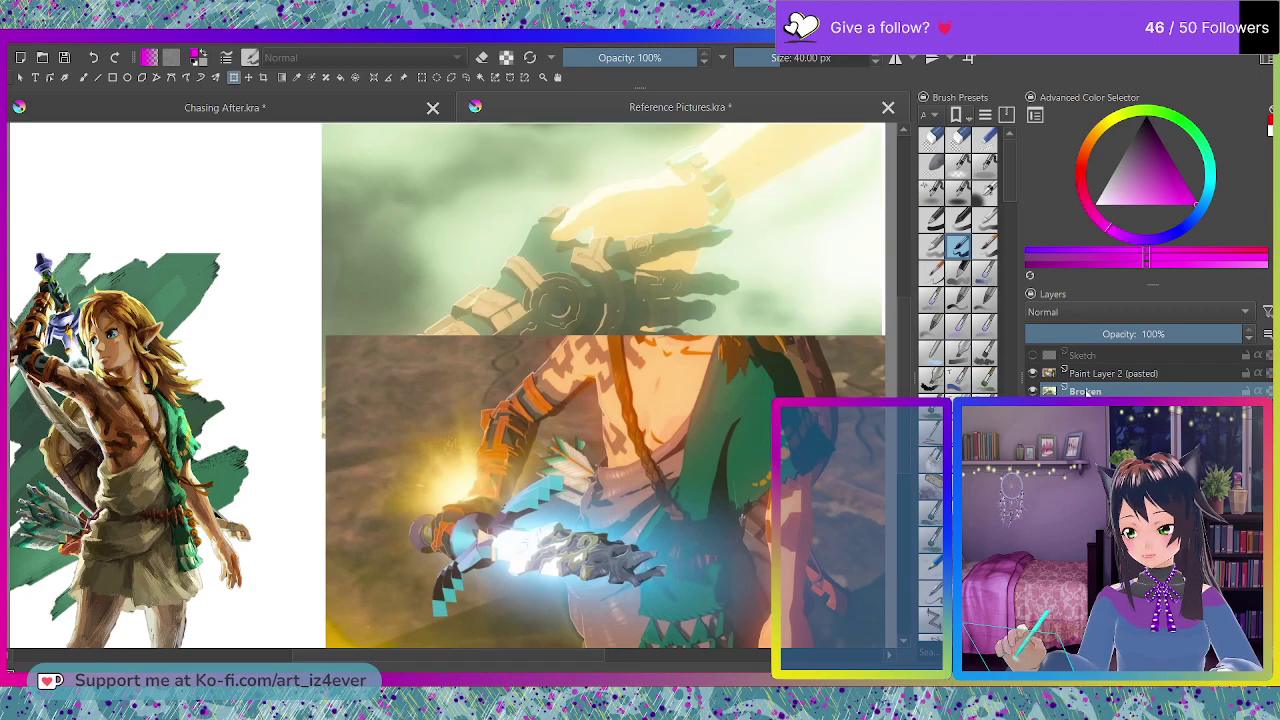
- Rename the layer holding the reaching hands picture as Reaching
double_click(1085, 391)
click(1072, 391)
key(Return)
double_click(1086, 390)
text(Reaching)
key(Return)
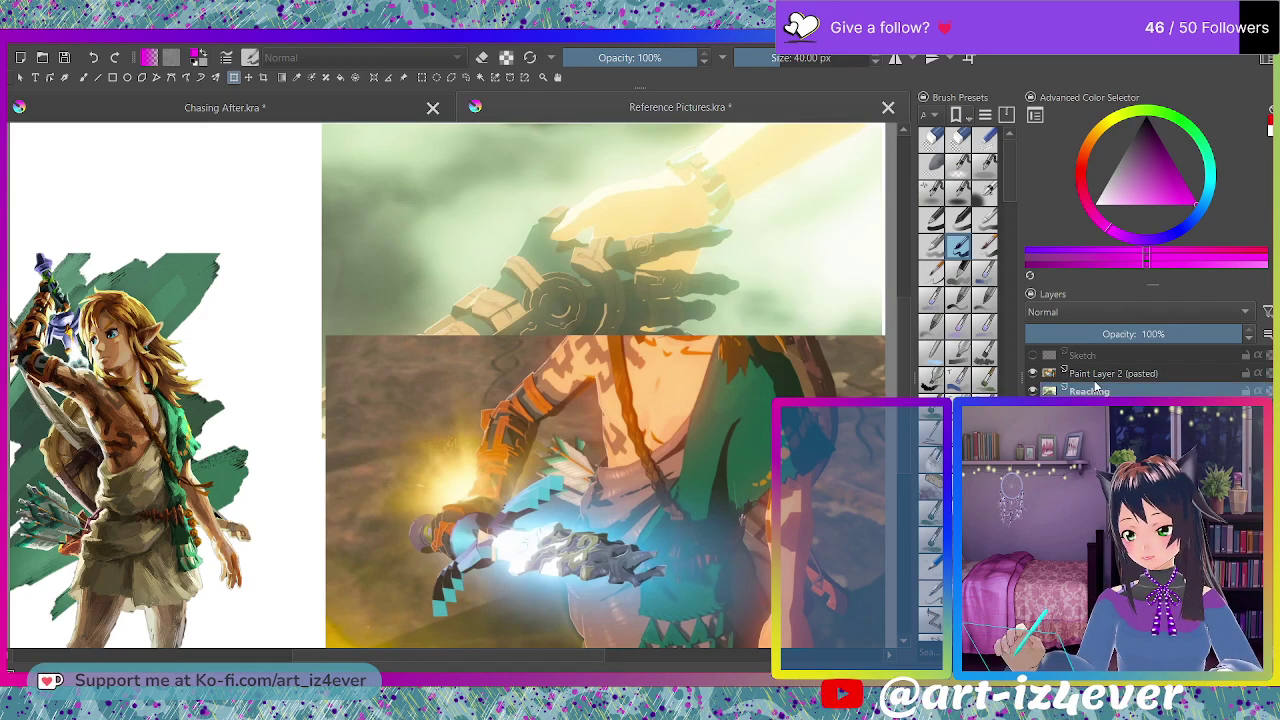
- Rename the pasted layer holding the glowing sword picture as Broken Sword
double_click(1100, 374)
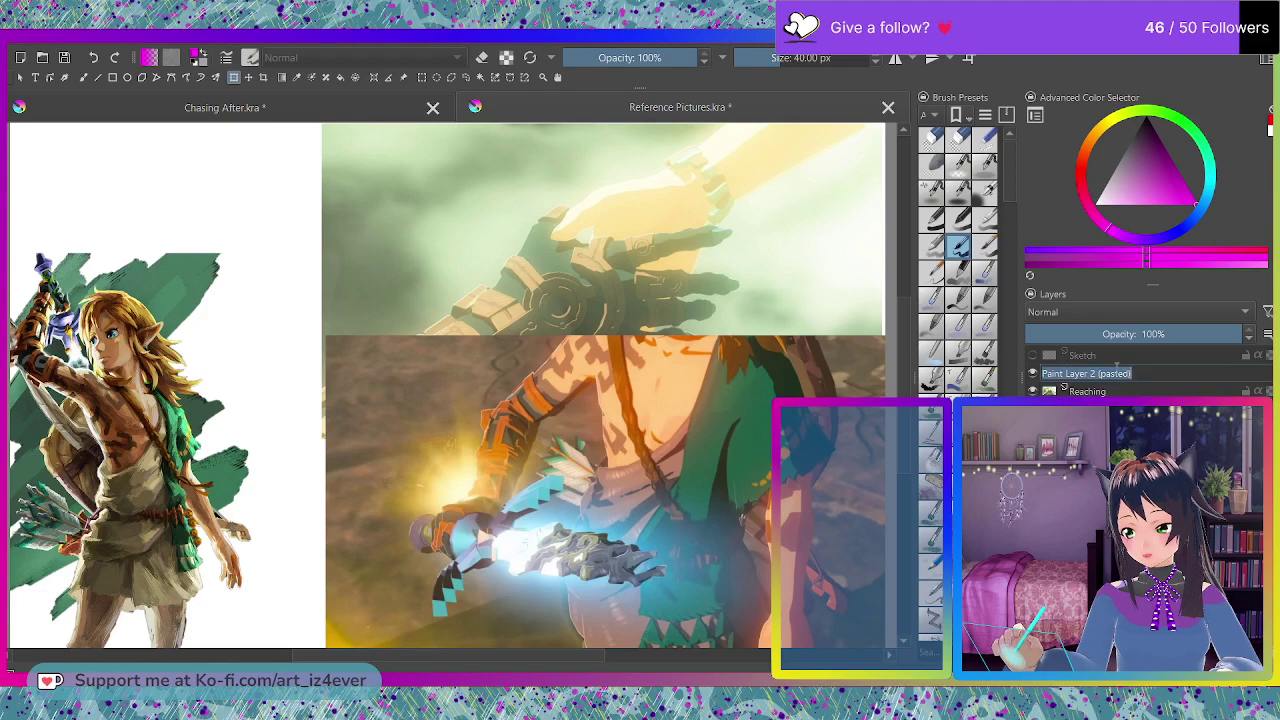
text(B)
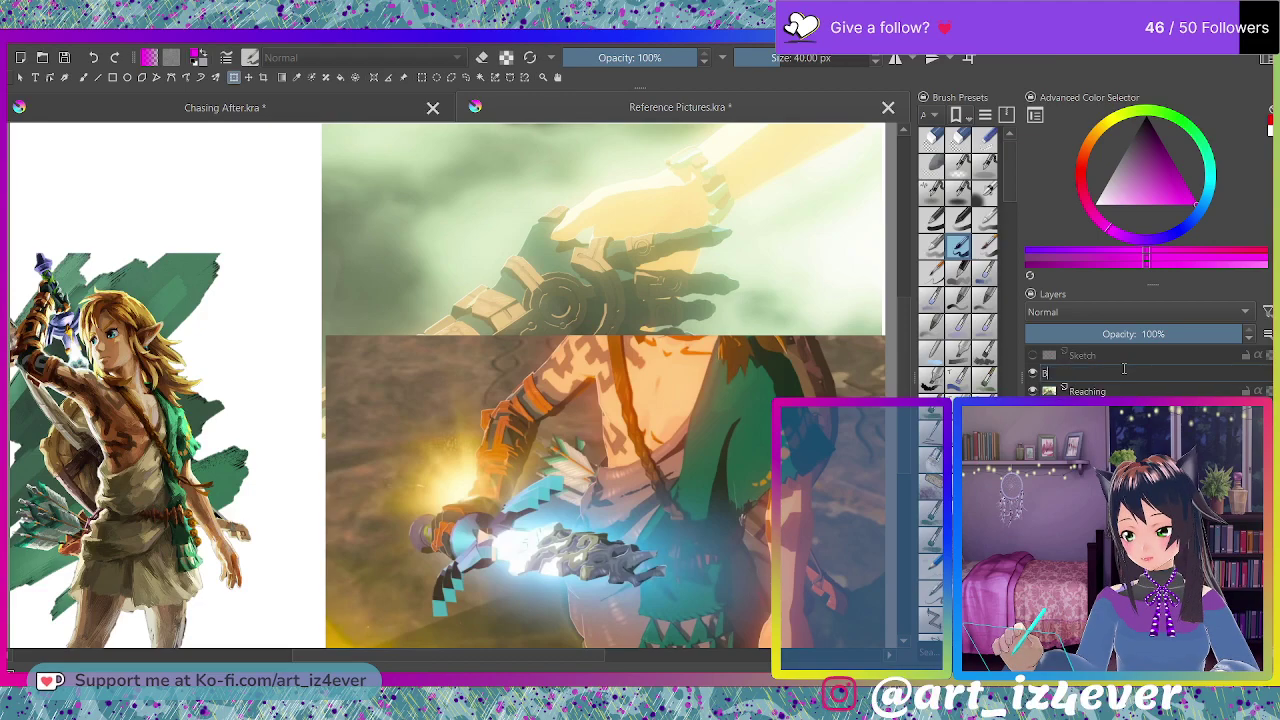
text(roken Sw)
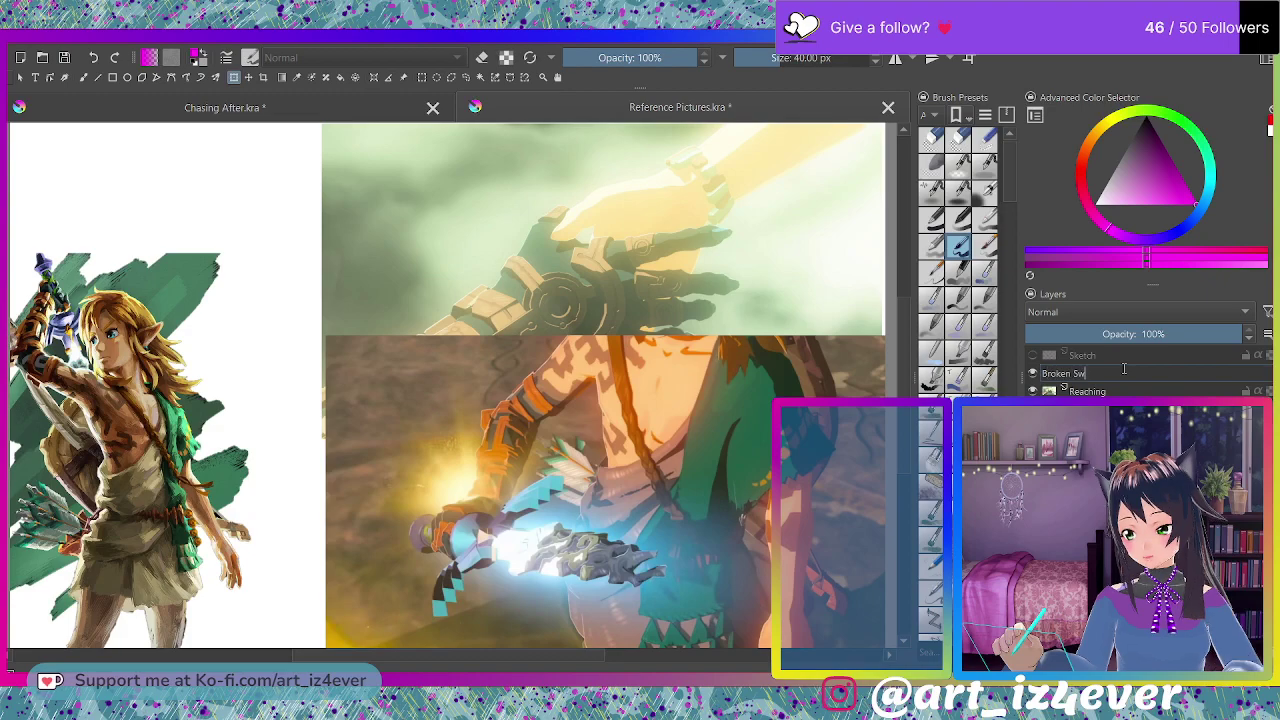
text(ord)
key(Return)
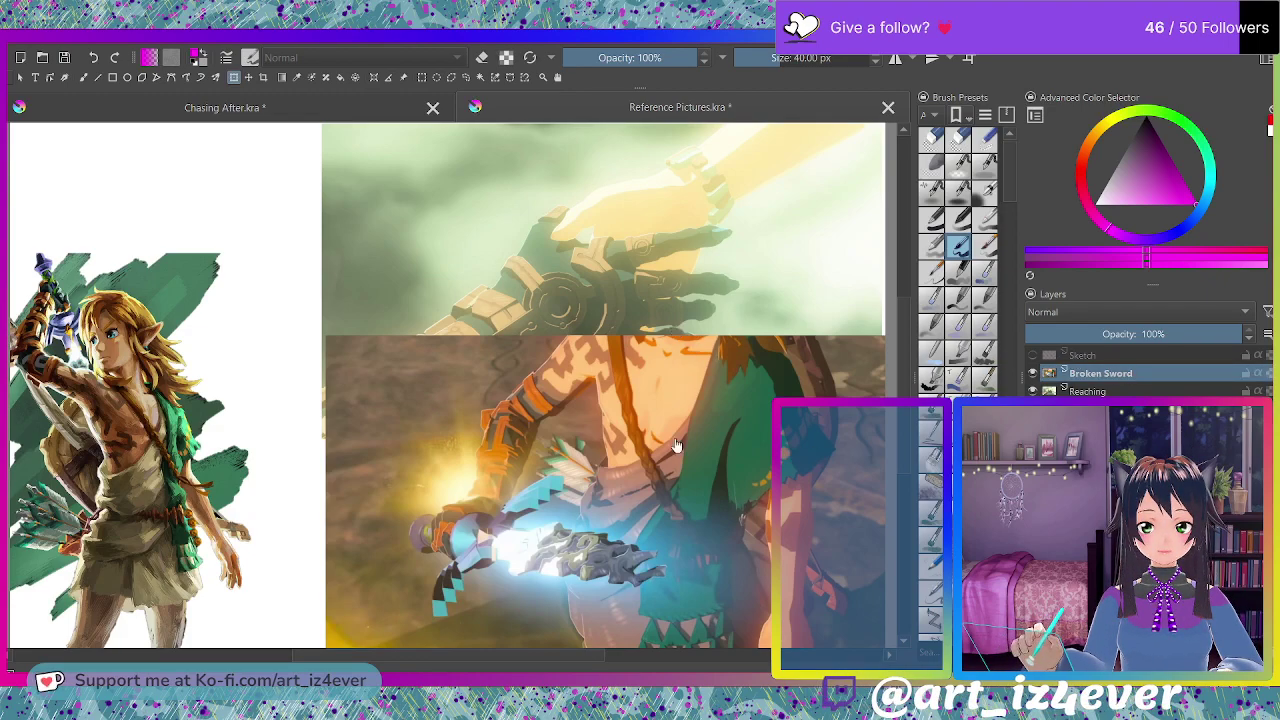
- Scale down the Broken Sword picture and move it left to sit beside the Link figure
key(ctrl+t)
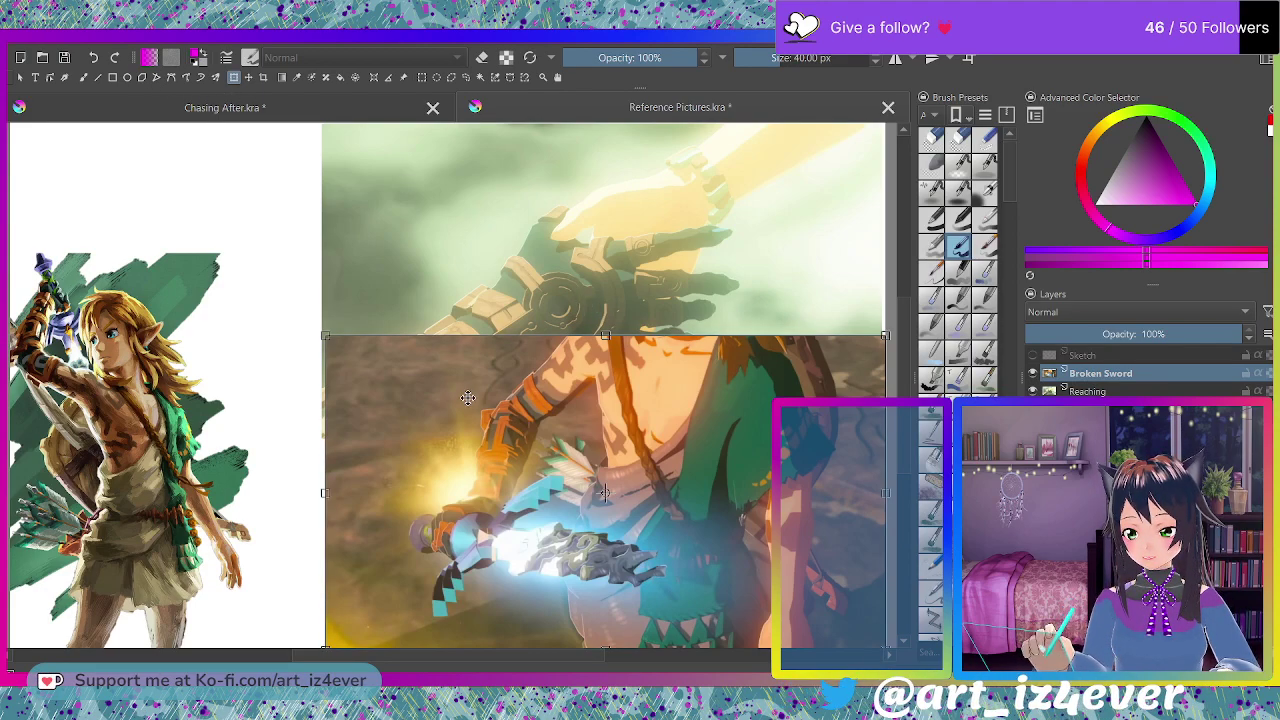
drag(324, 337, 481, 442)
drag(681, 515, 377, 478)
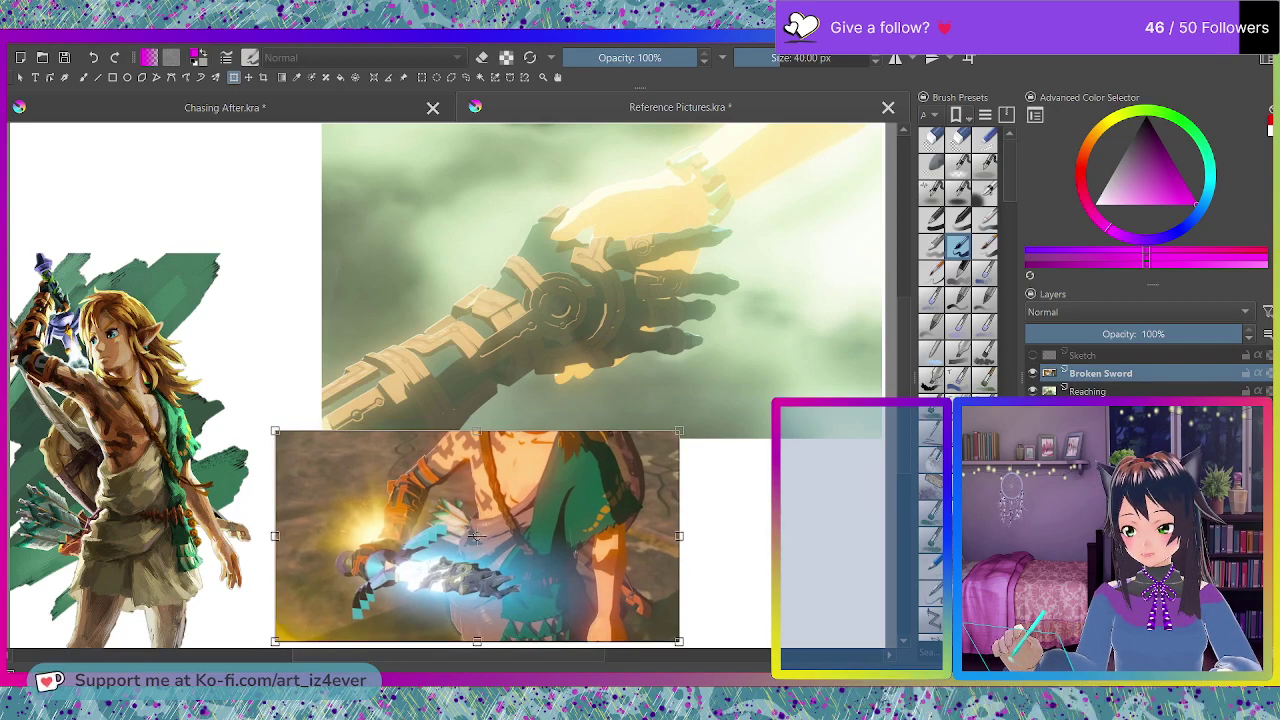
- Scale down the Reaching picture and move it left so it sits above the Broken Sword picture
key(Page_Down)
click(769, 377)
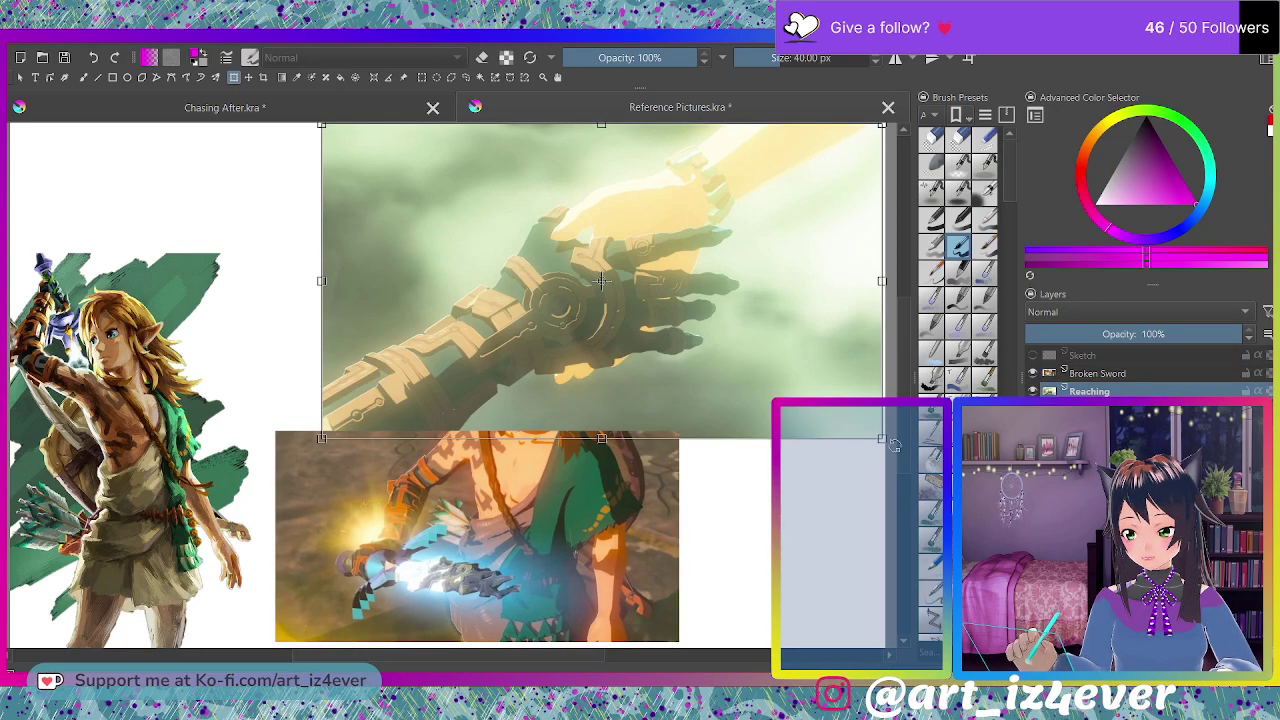
drag(882, 439, 785, 373)
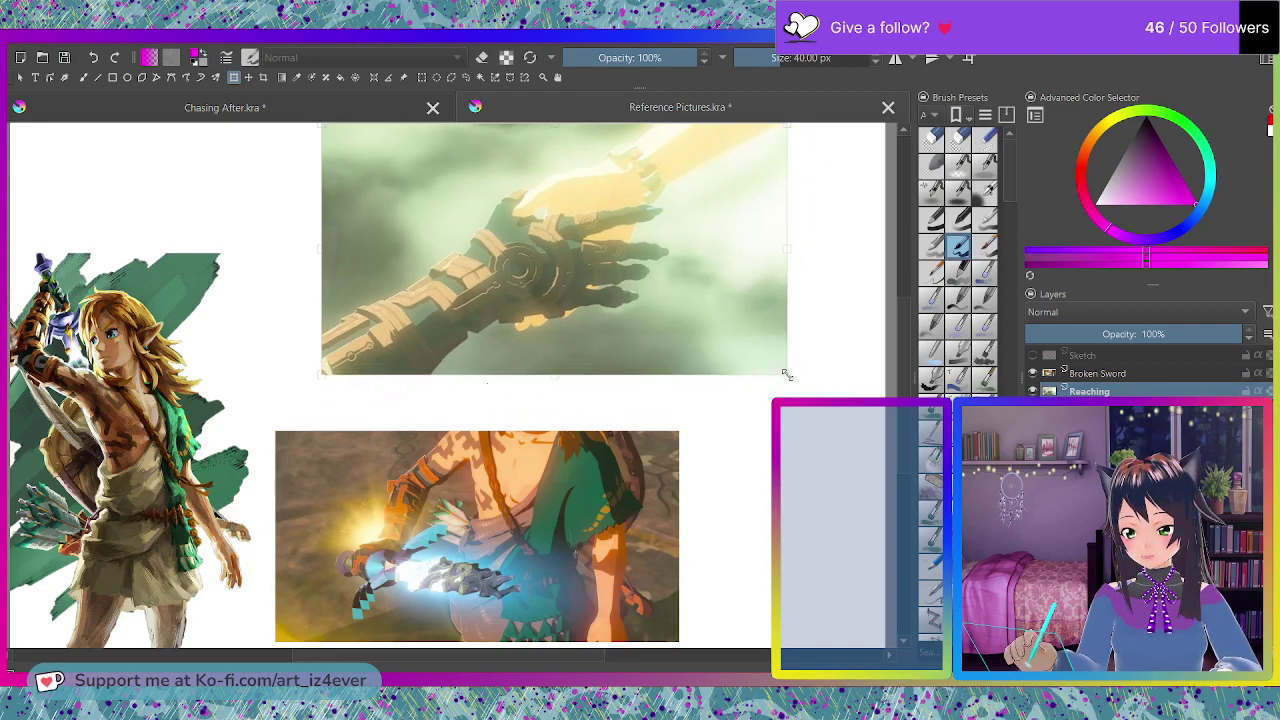
drag(630, 279, 529, 286)
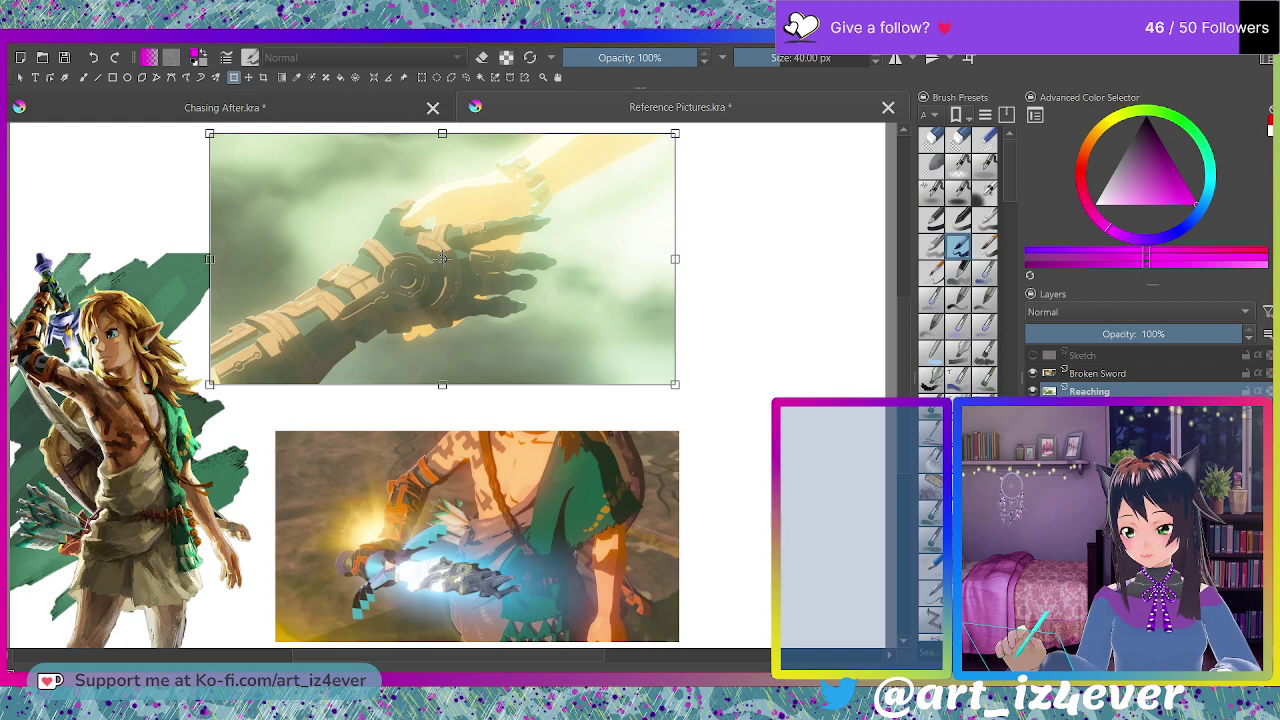
- Apply the transform to the Reaching picture and make the Broken Sword layer active
key(Return)
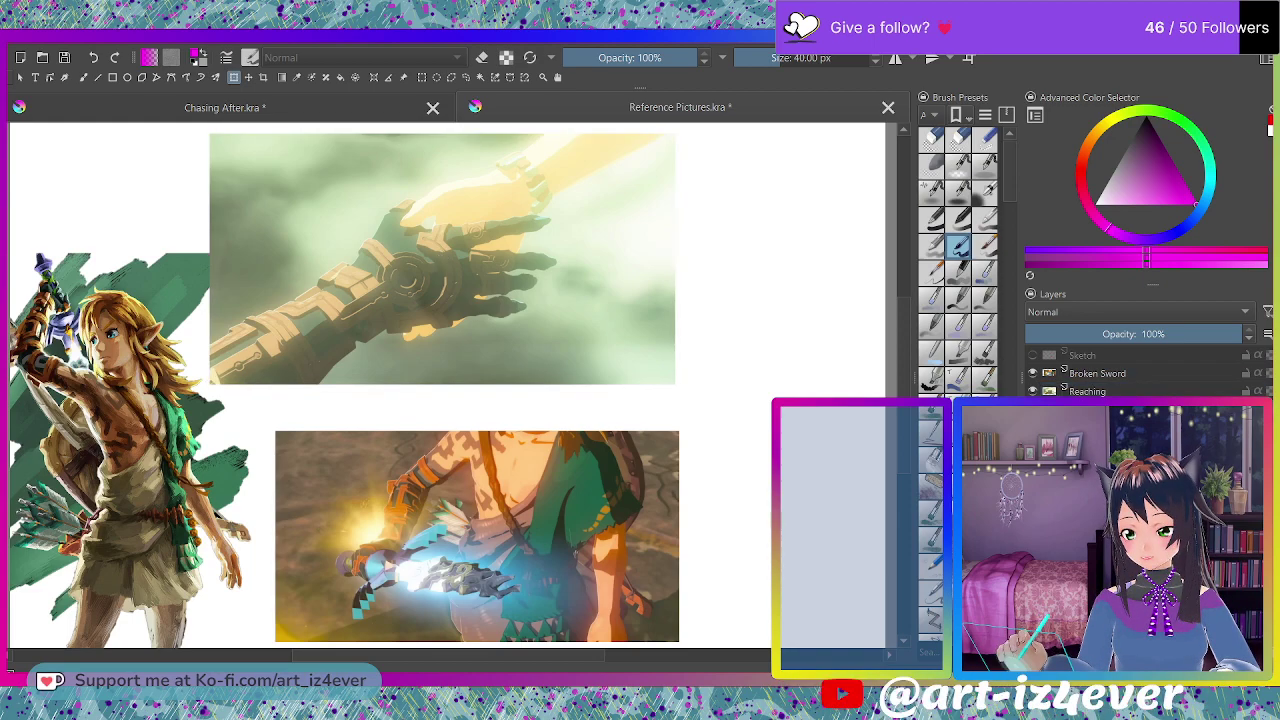
click(1075, 373)
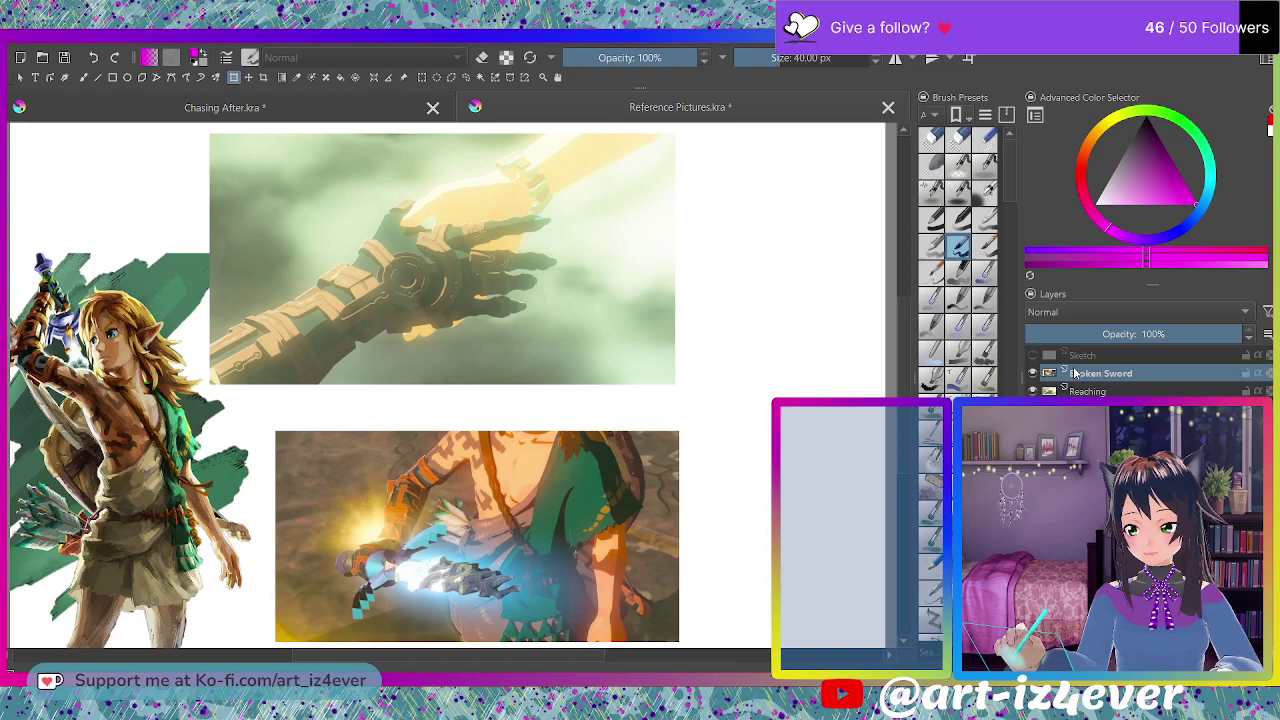
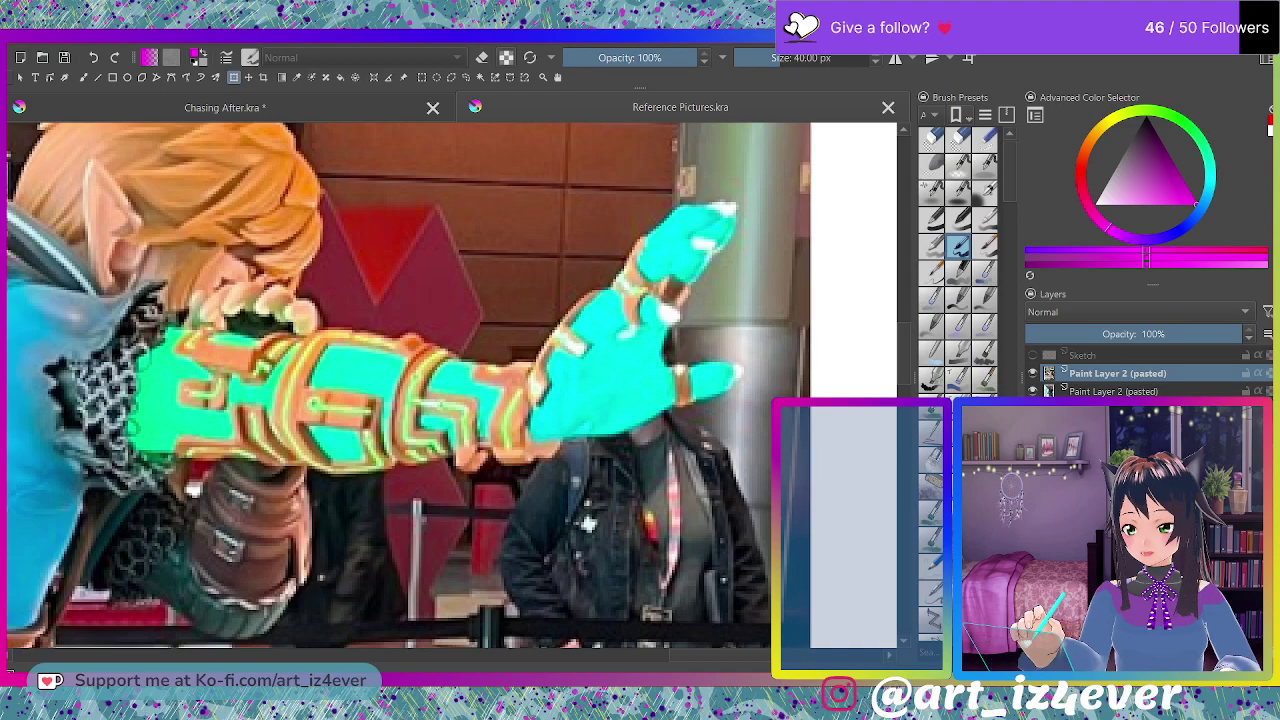
- Copy a rectangular selection around the statue's turquoise arm in Reference Pictures.kra and paste it into Chasing After.kra above the Additional Sketch layer
key(ctrl+r)
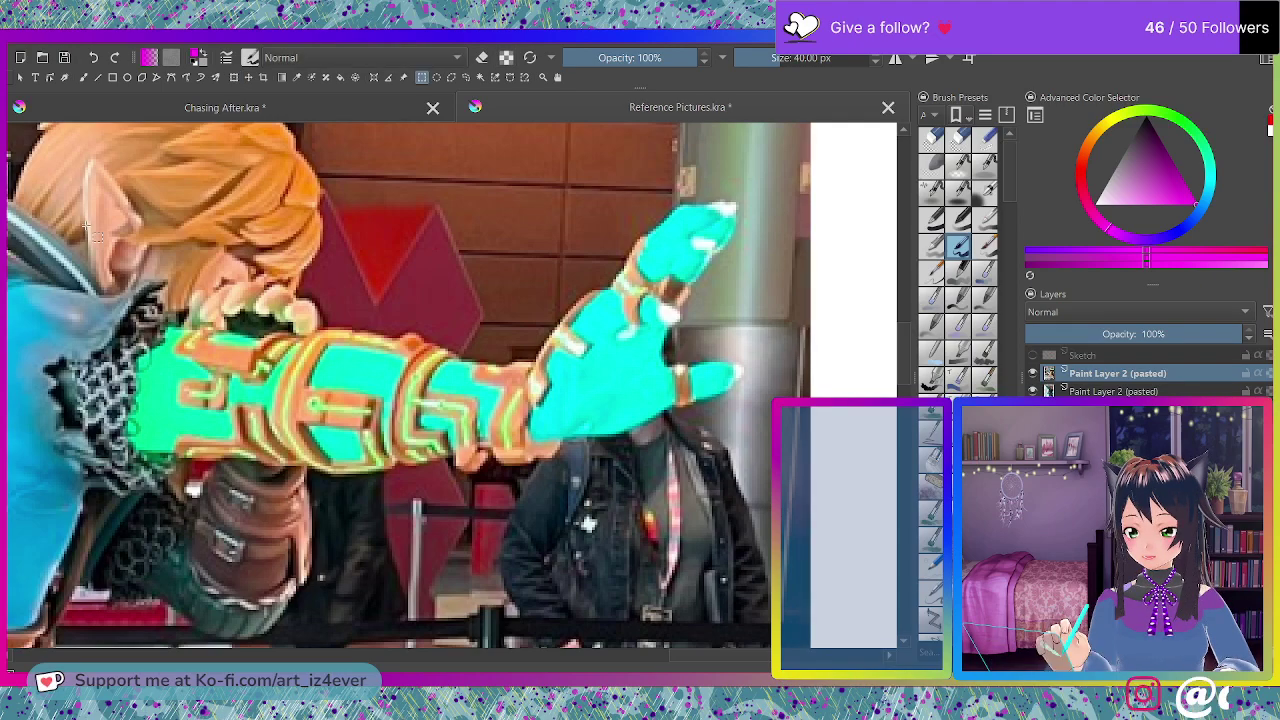
drag(88, 213, 729, 479)
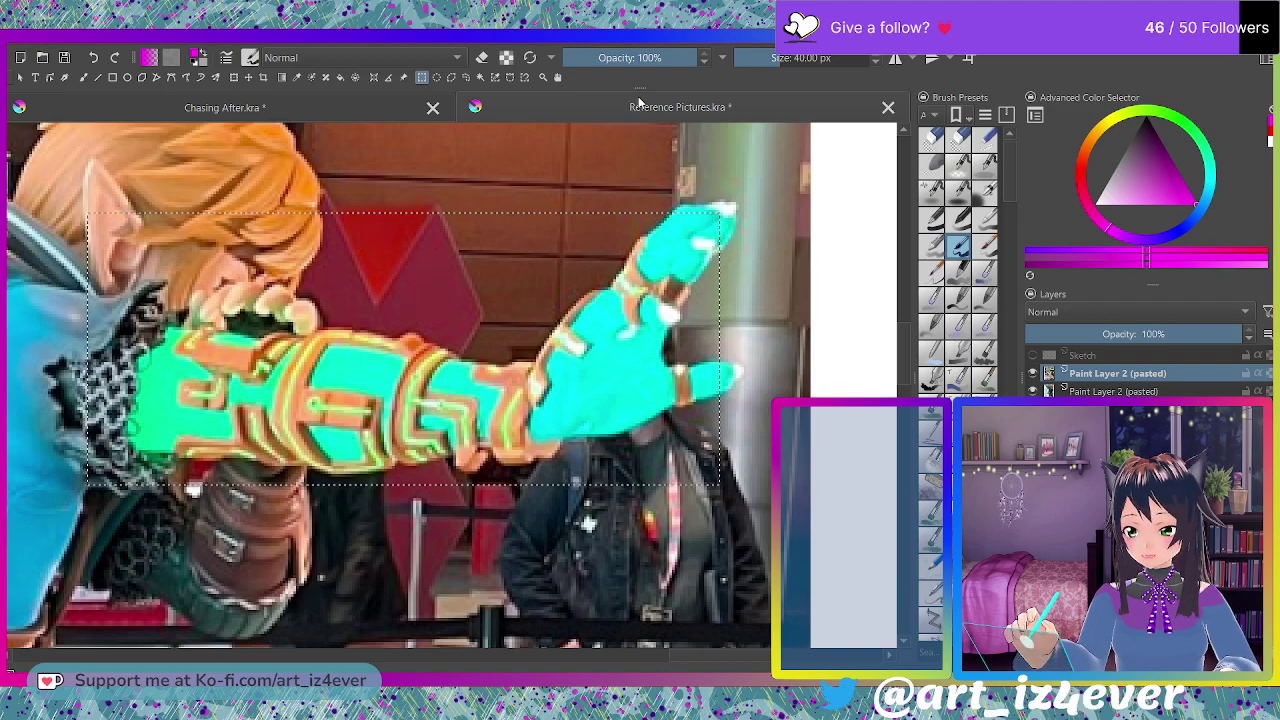
click(304, 104)
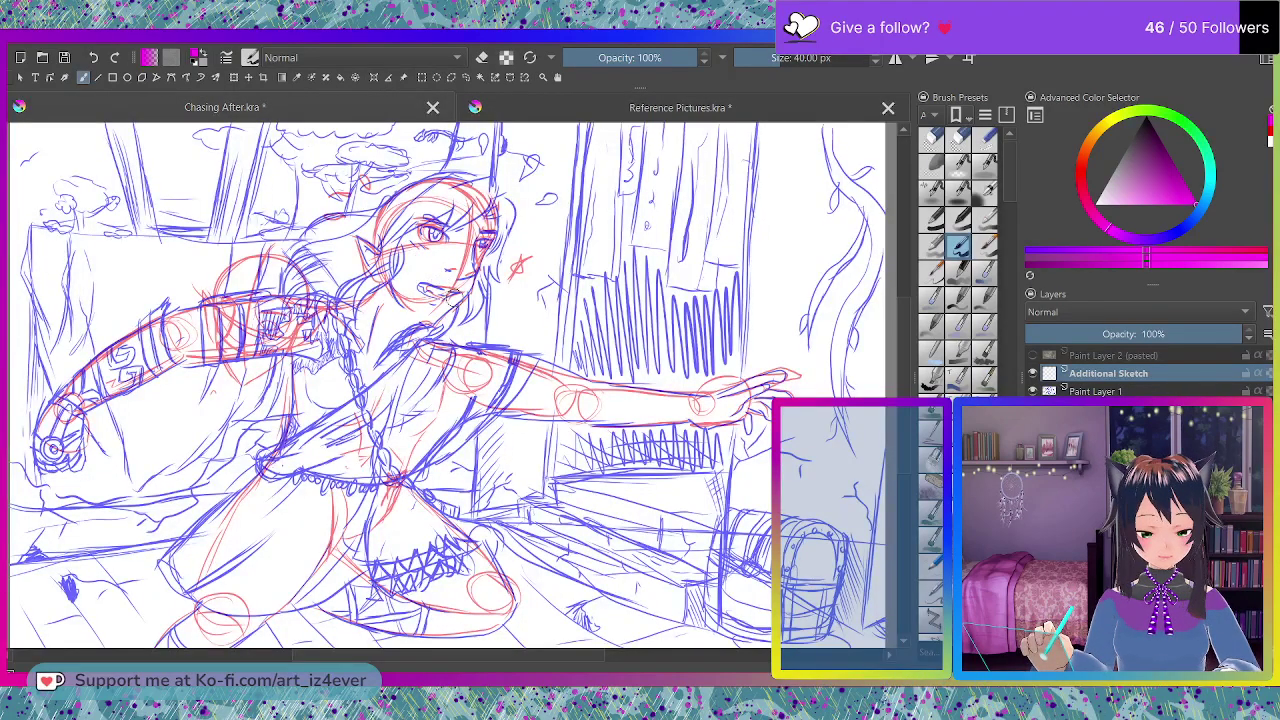
key(ctrl+v)
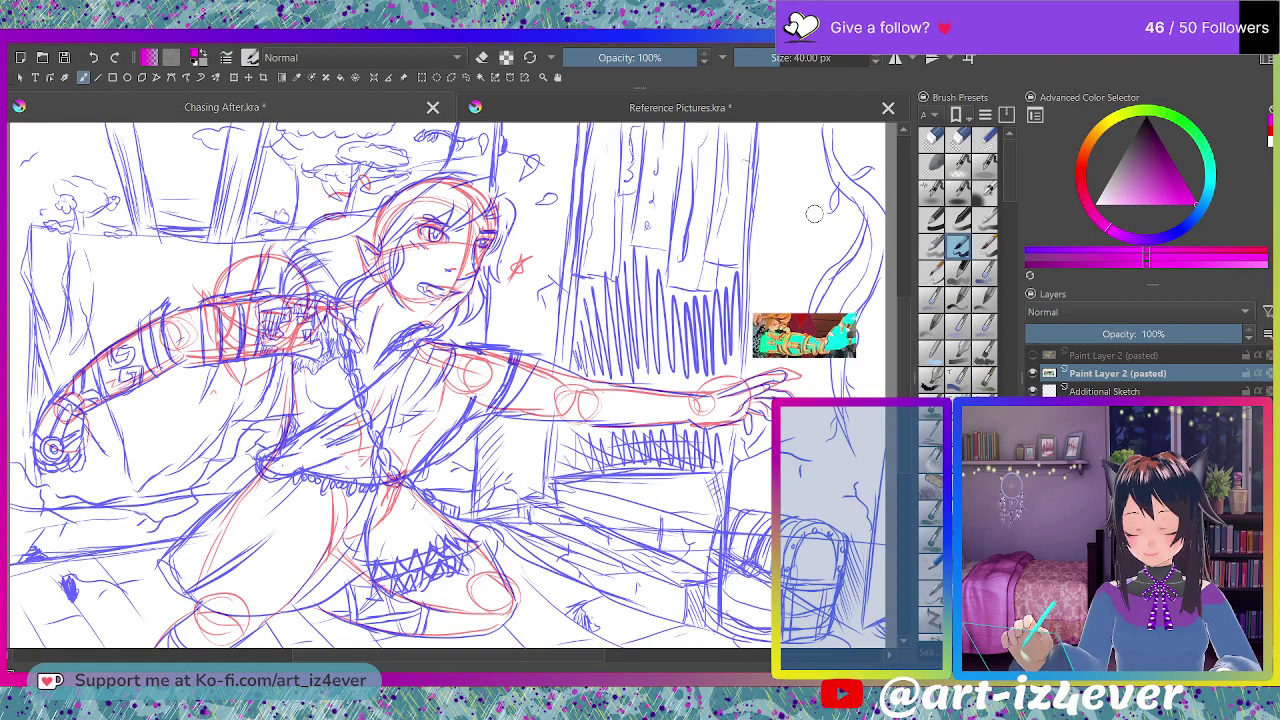
- Enlarge the pasted turquoise arm picture and move it just below the character's bent, banded arm
click(234, 77)
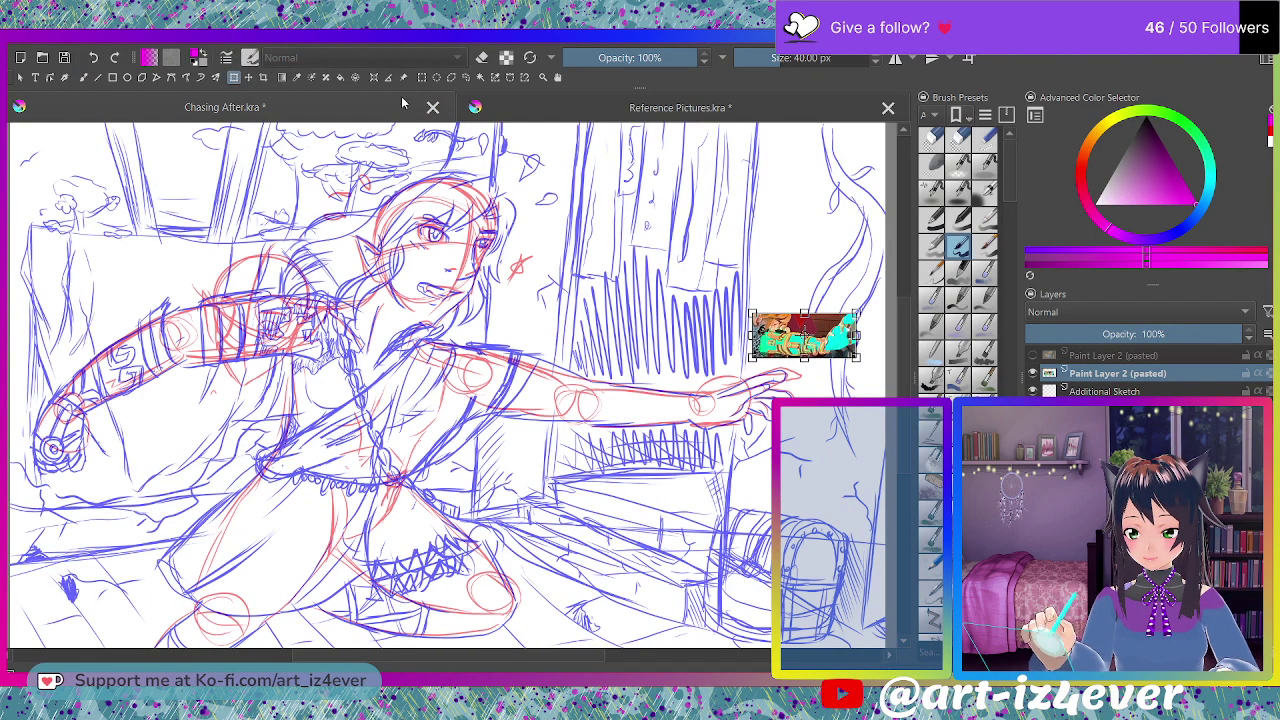
drag(752, 314, 598, 237)
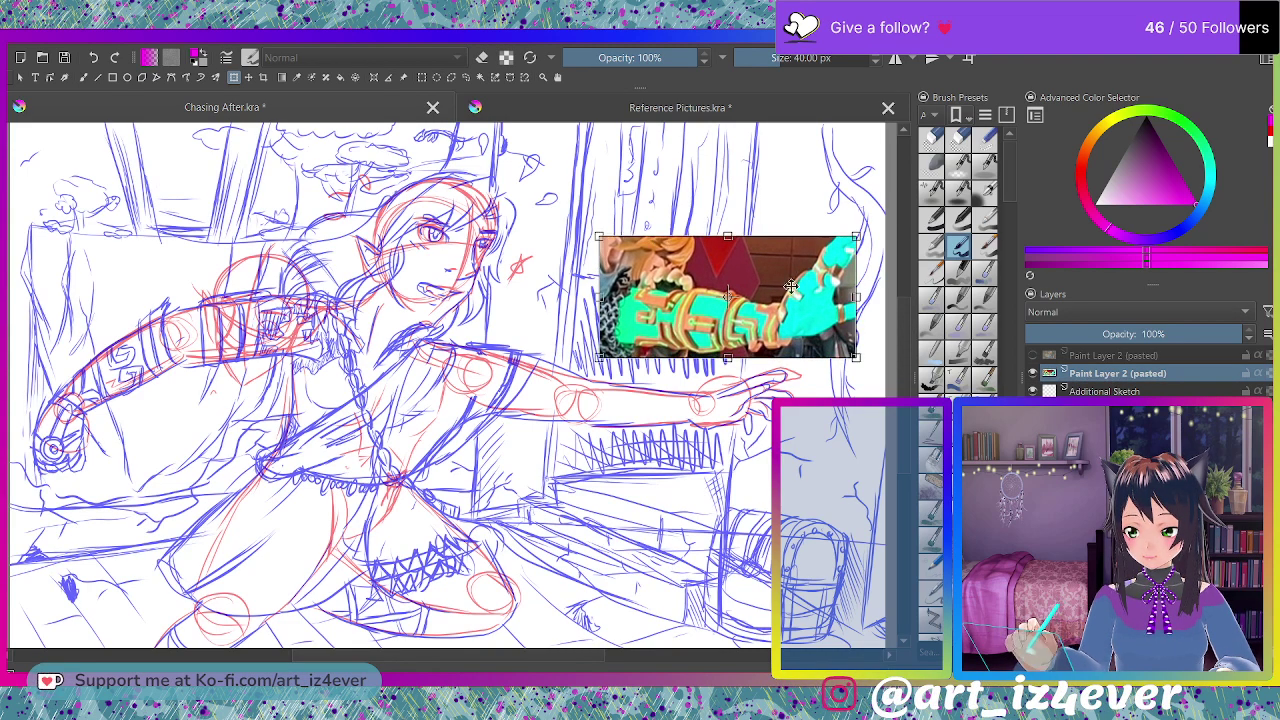
drag(795, 298, 295, 472)
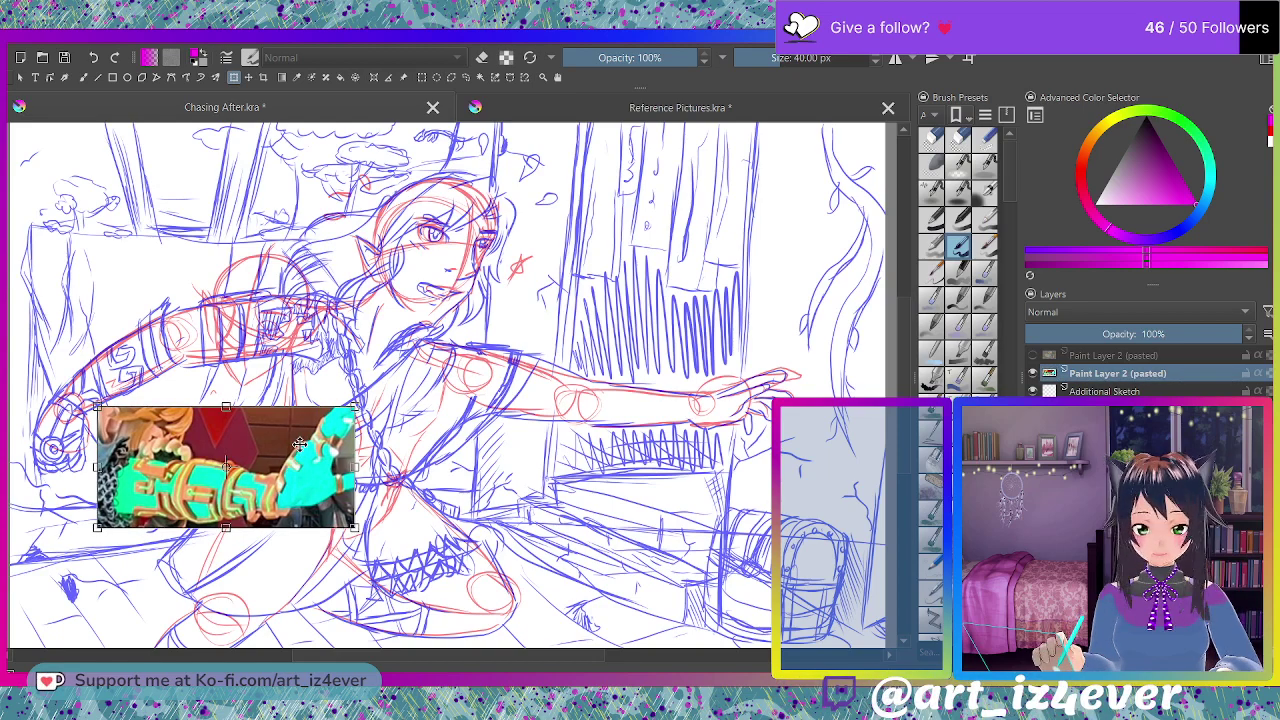
scroll(299, 444, up, 1)
scroll(299, 444, up, 1)
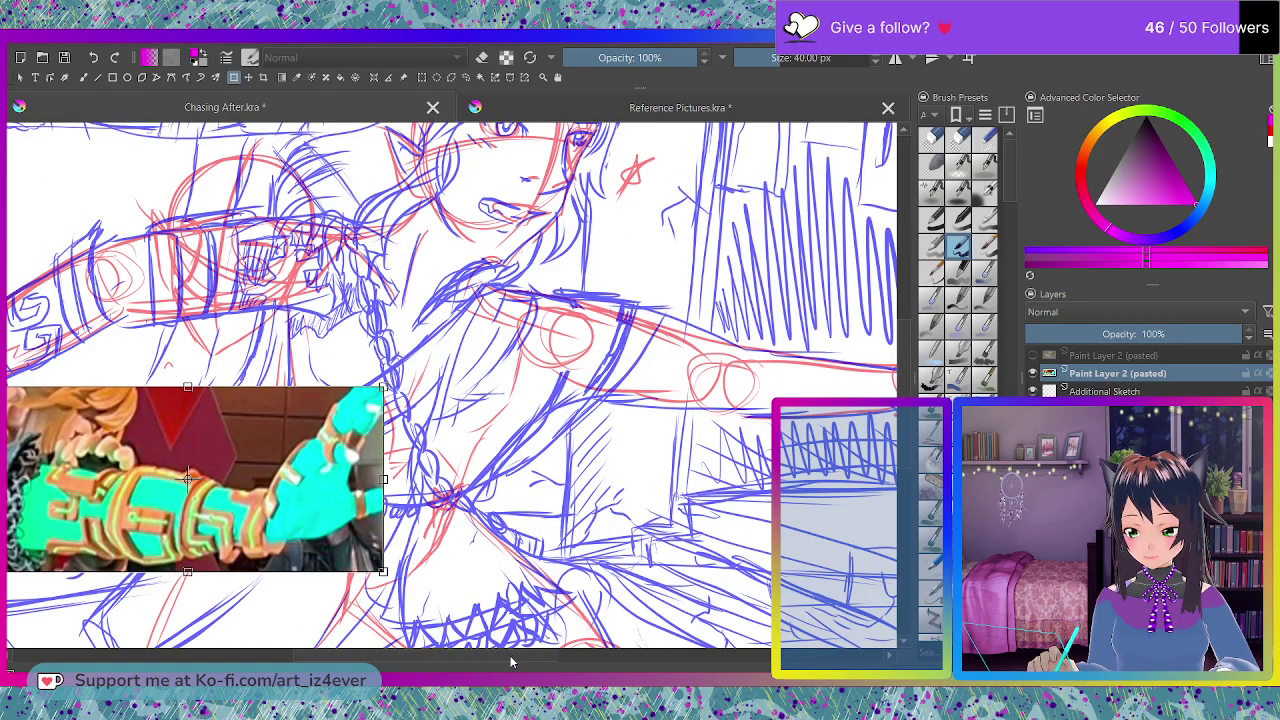
drag(510, 655, 461, 663)
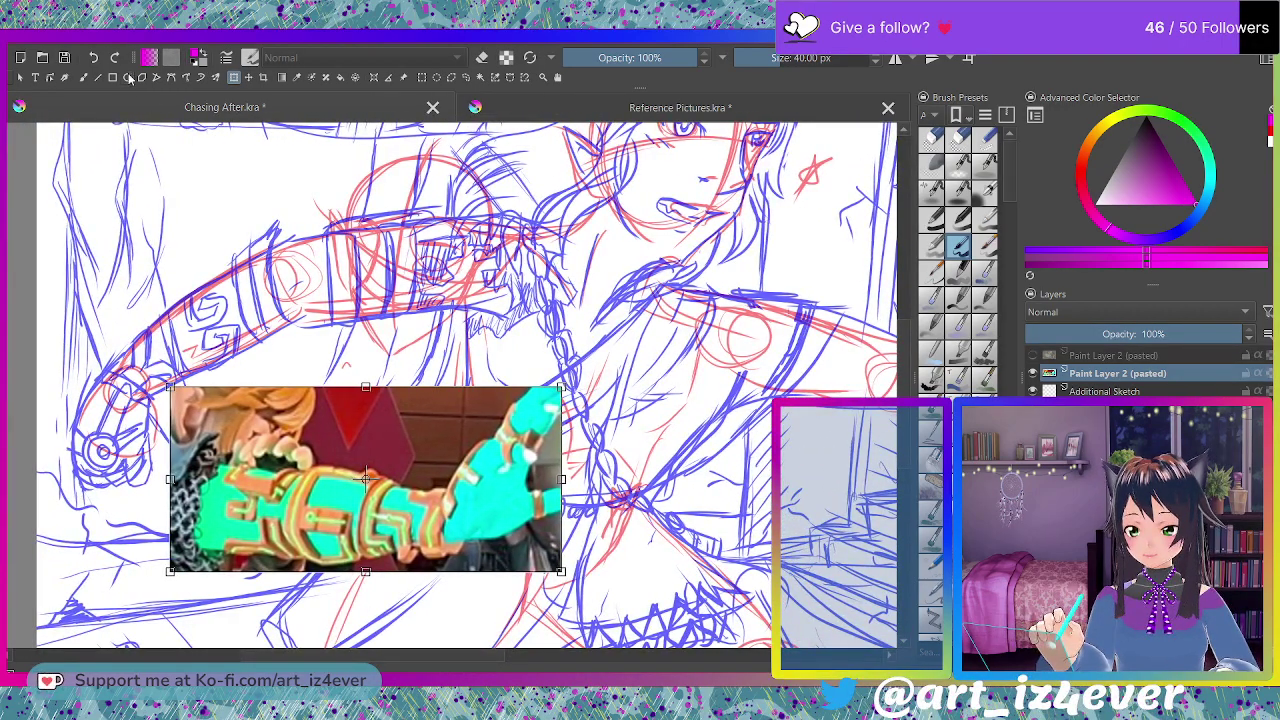
- Draw trial band lines across the character's upper arm on the Additional Sketch layer with the brush, first in magenta and again in blue
click(84, 78)
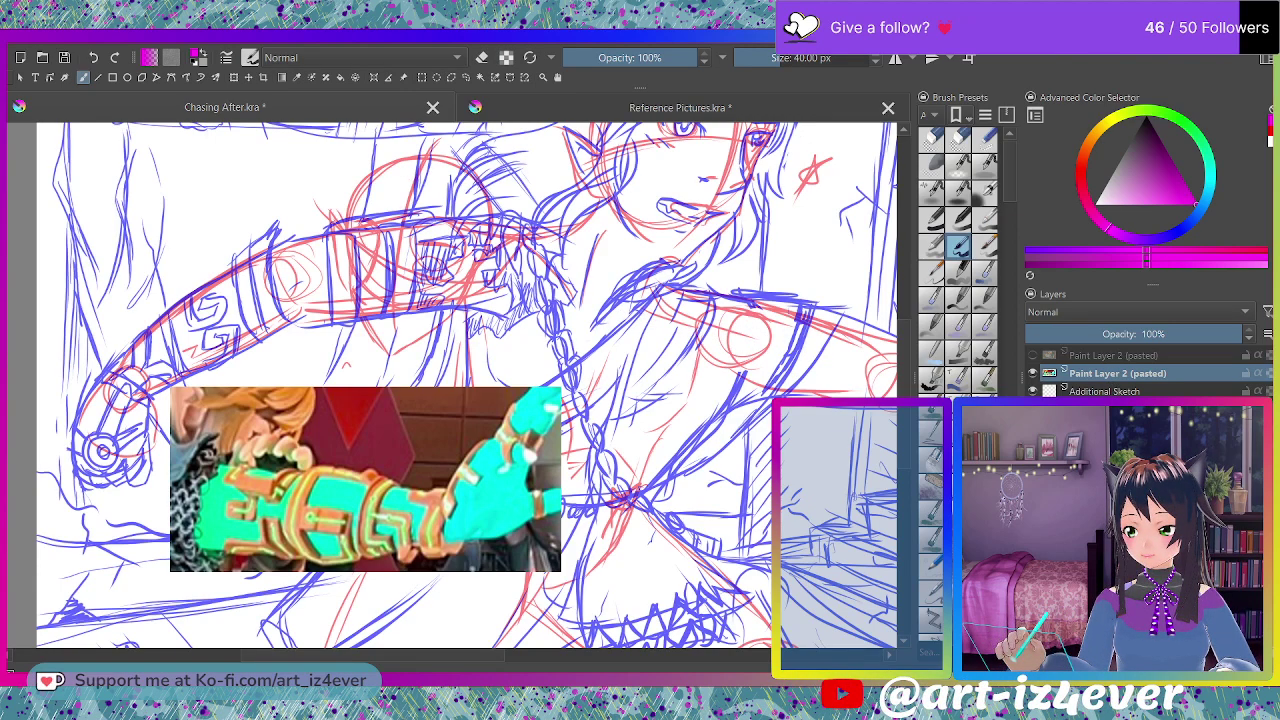
click(1108, 391)
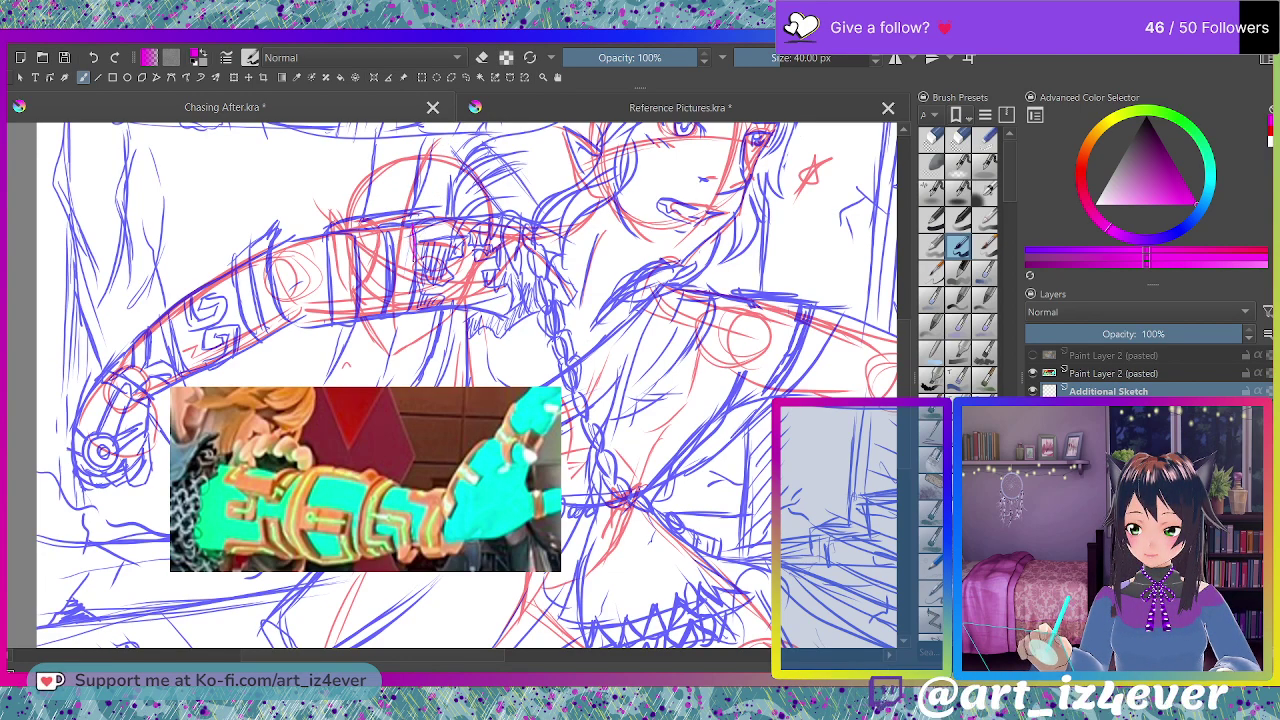
drag(413, 226, 414, 275)
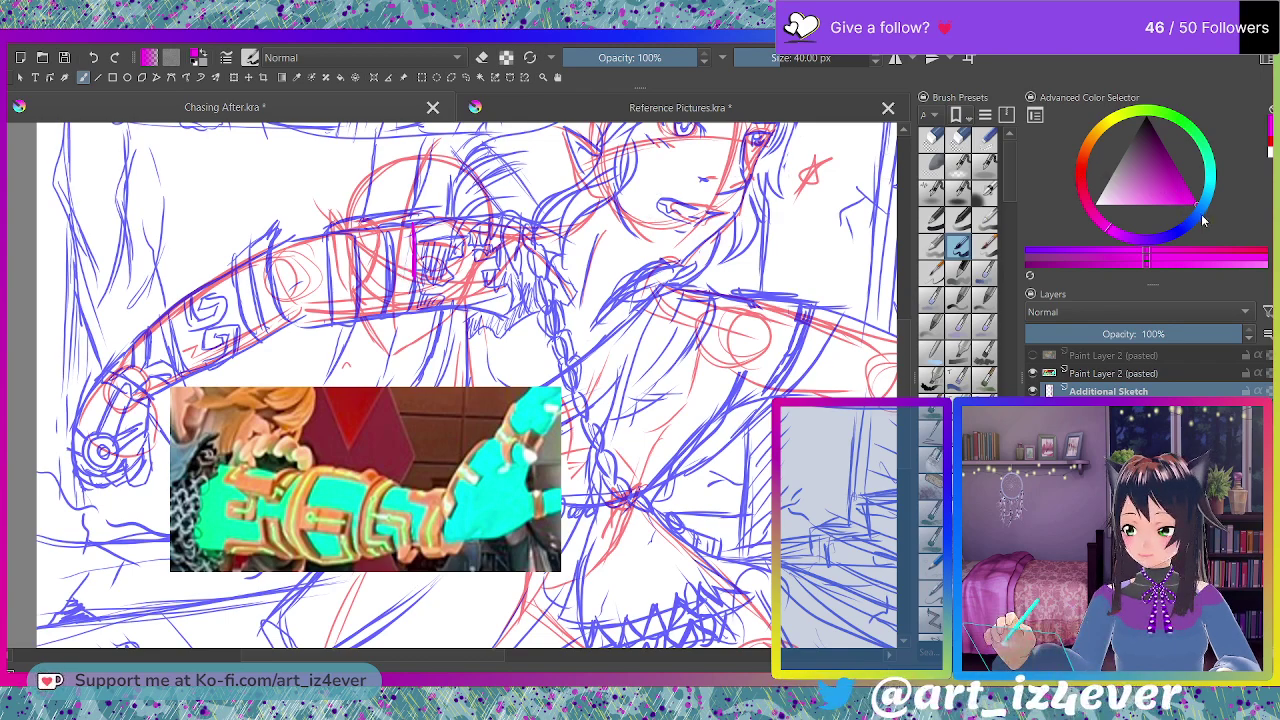
click(1170, 236)
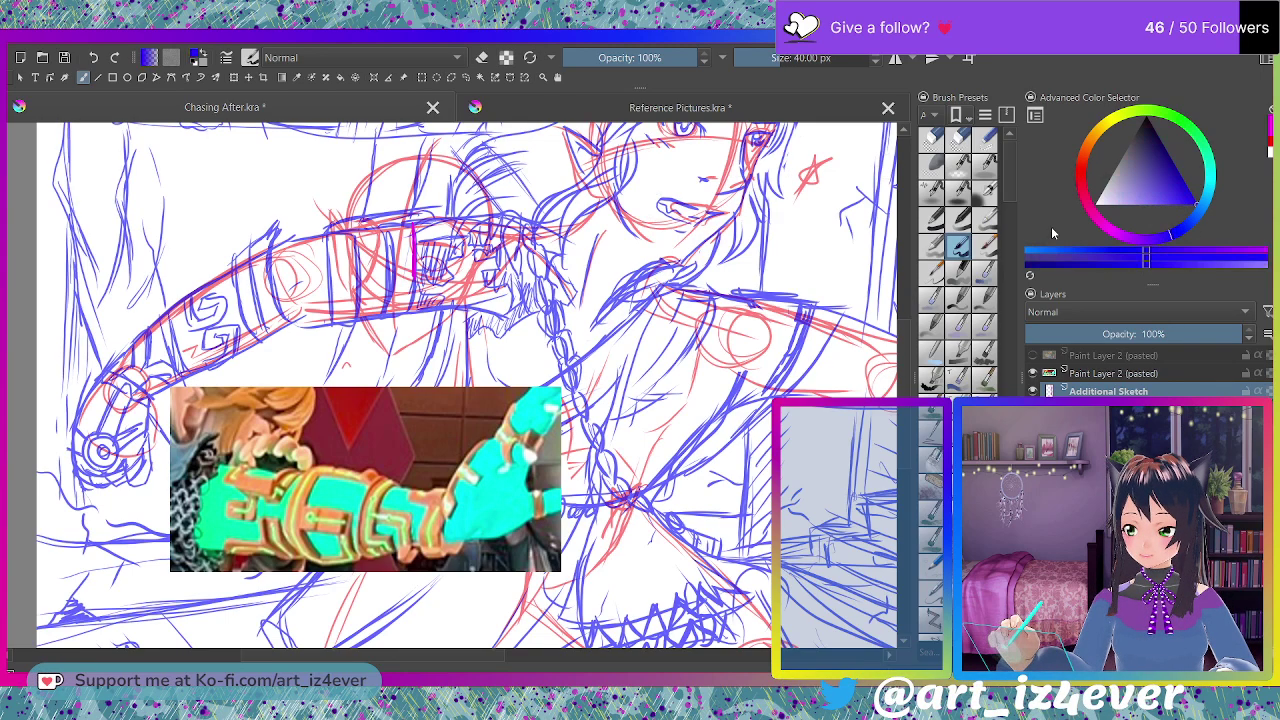
drag(410, 220, 412, 264)
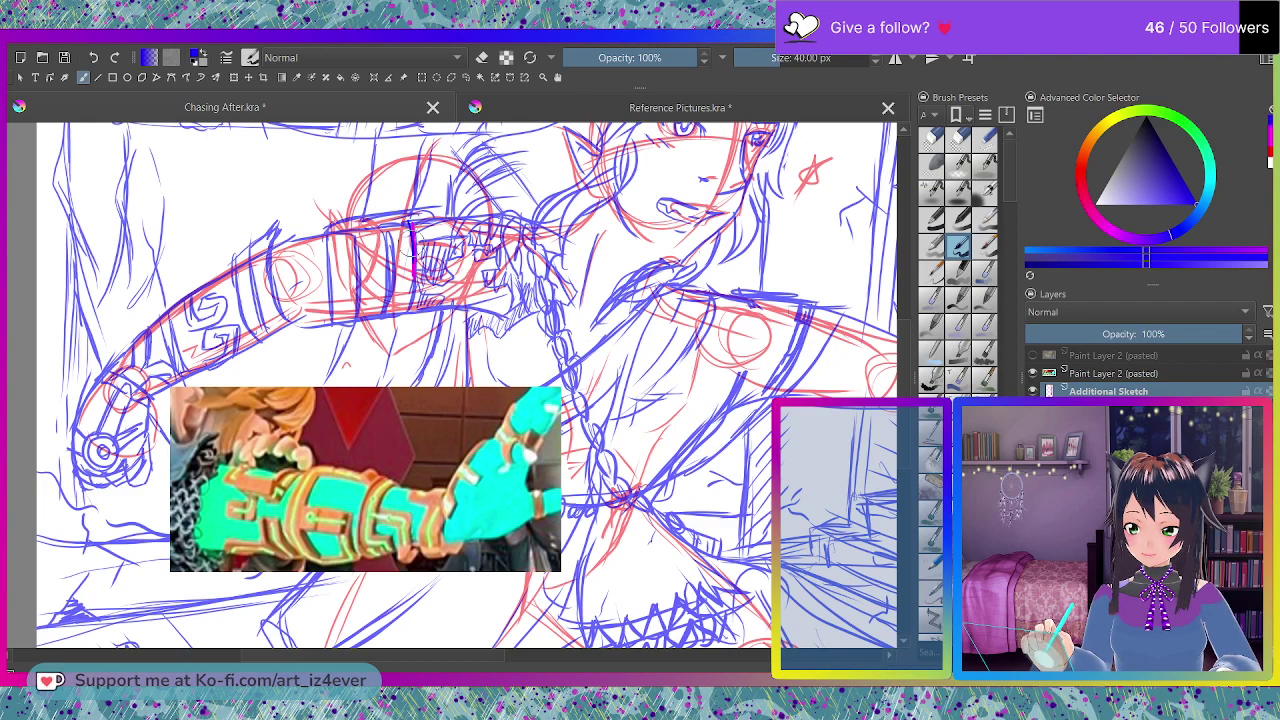
- Sketch the upper arm's band outline and its small inner marks in orange
click(1092, 146)
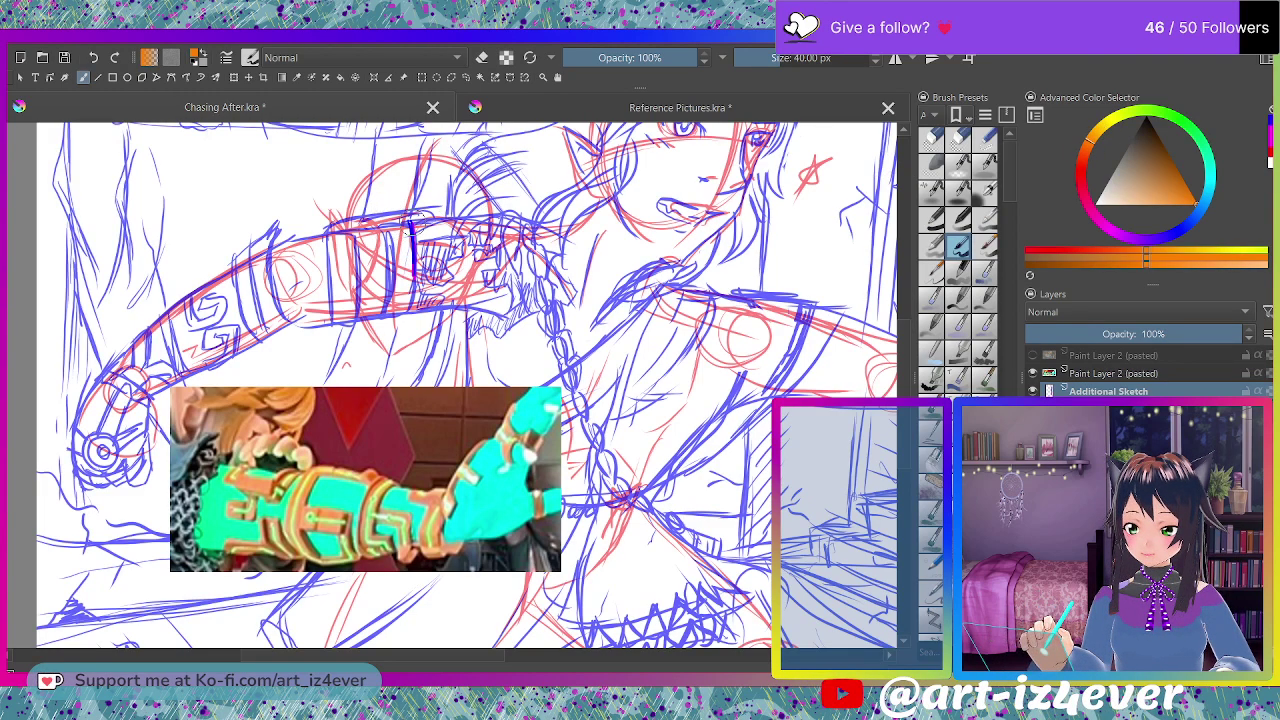
drag(410, 216, 414, 270)
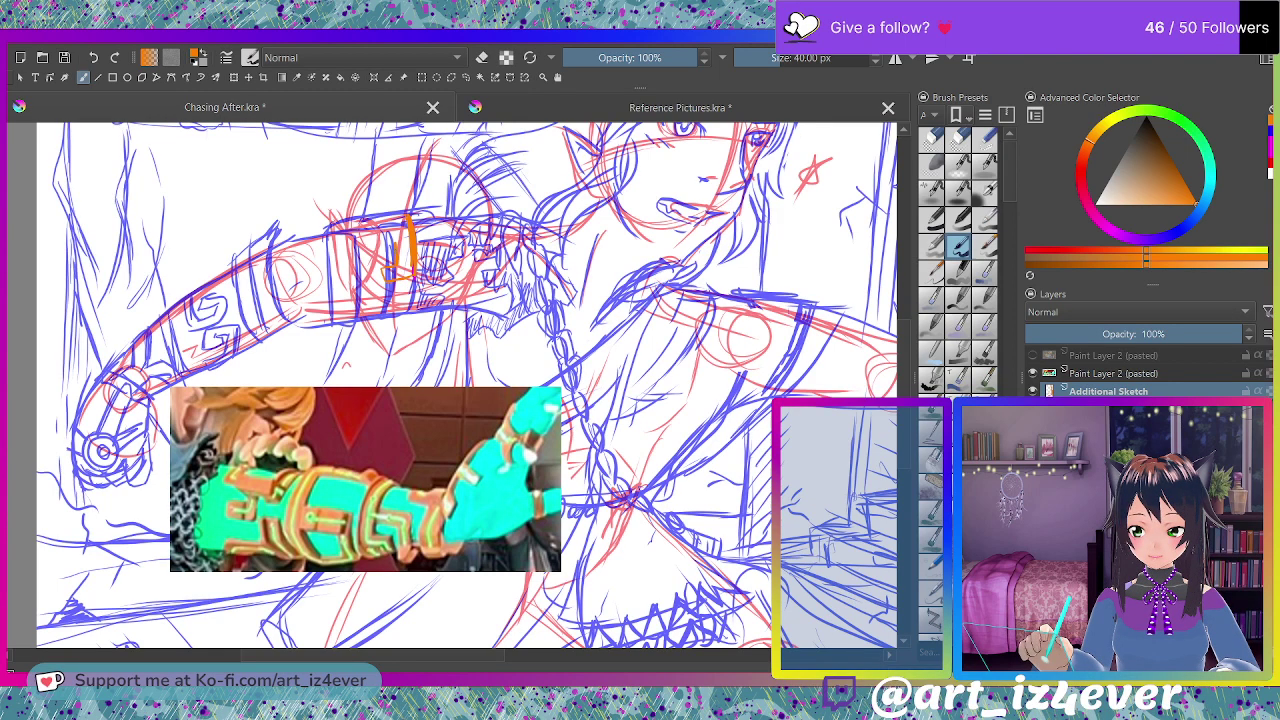
drag(404, 217, 394, 268)
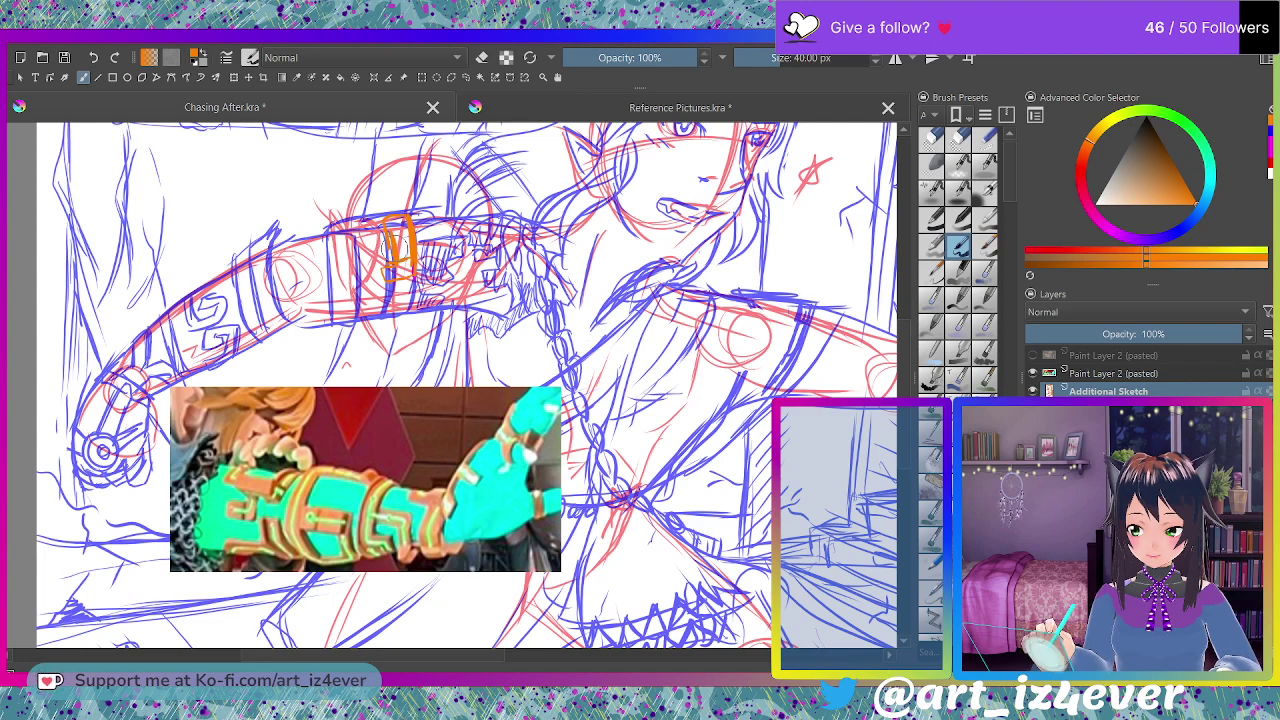
drag(398, 249, 404, 260)
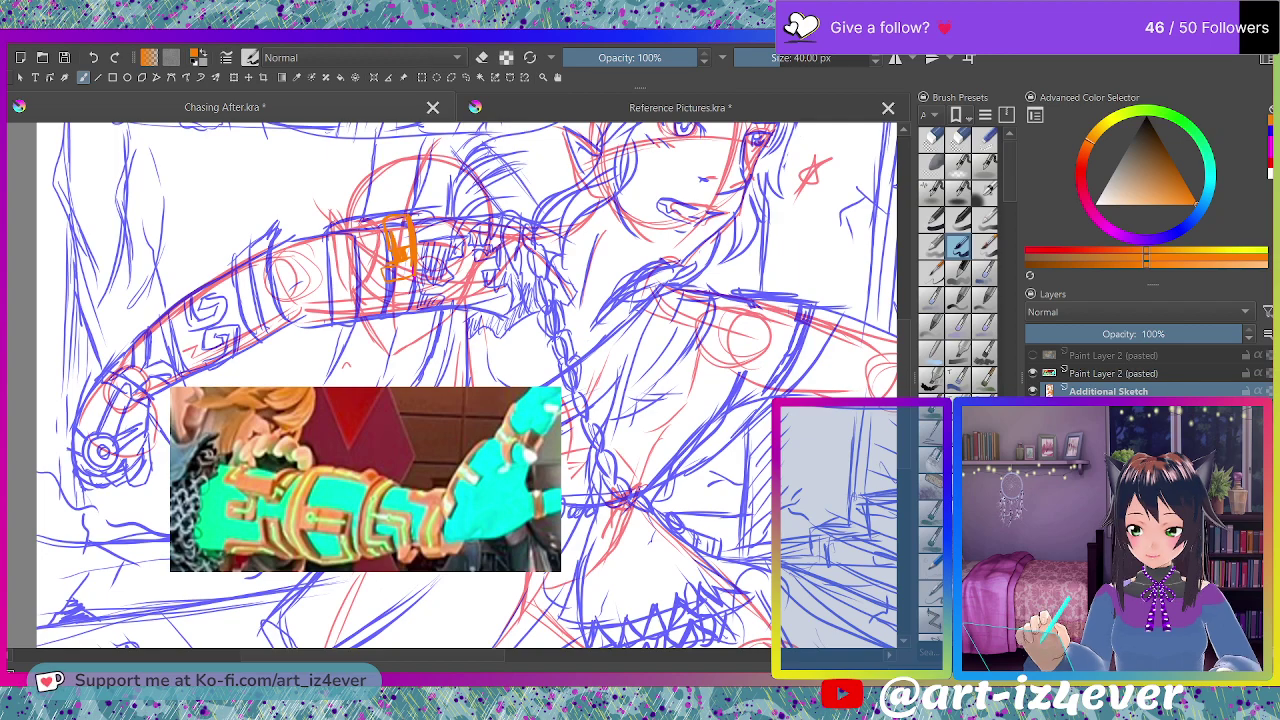
- Paint thick orange over the upper arm band, erase it, and return the brush to painting mode
mouse_move(400, 256)
mouse_down()
mouse_move(398, 240)
mouse_move(395, 290)
mouse_up()
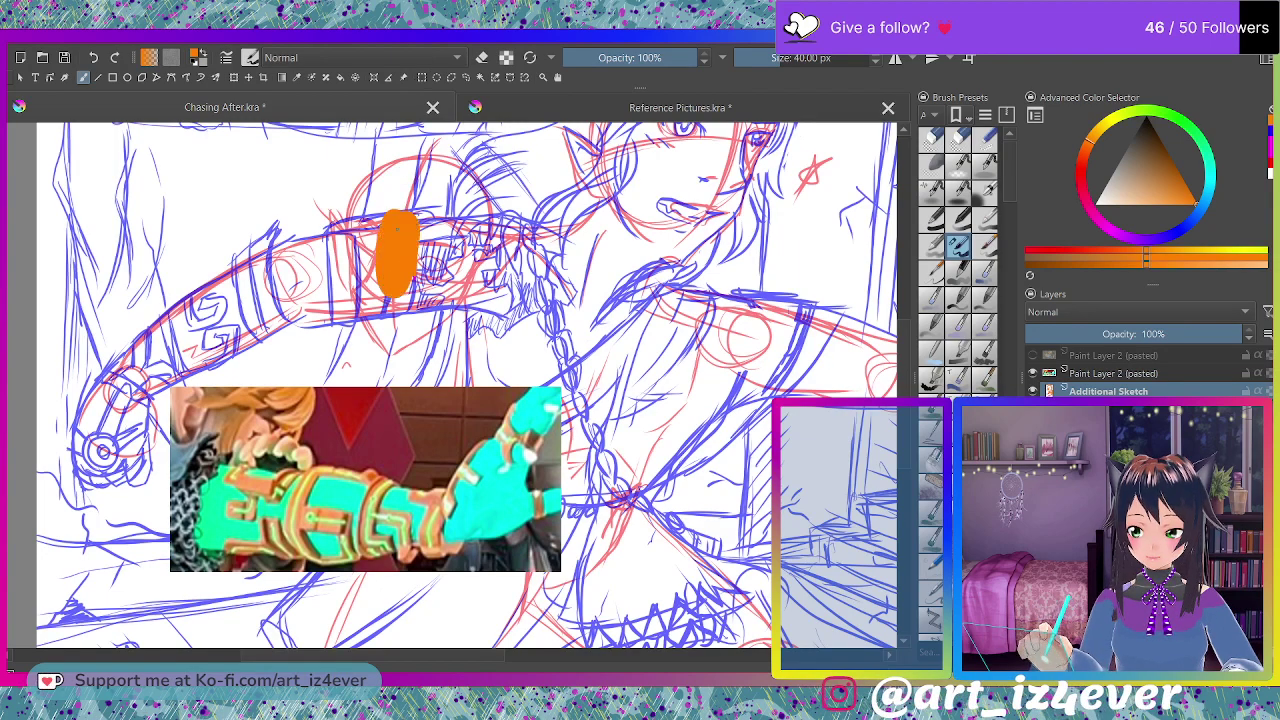
key(e)
mouse_move(382, 212)
mouse_down()
mouse_move(382, 289)
mouse_move(410, 218)
mouse_up()
key(e)
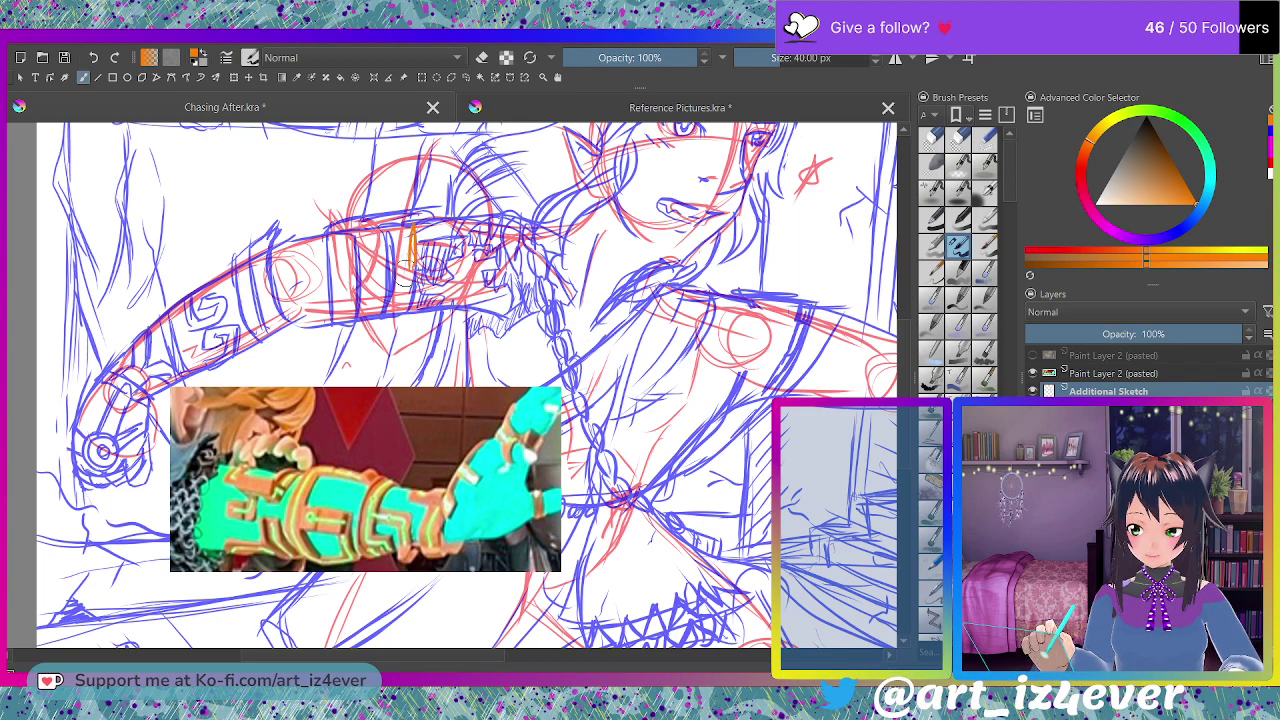
- Copy Link's raised arm from the Grabby layer in Reference Pictures.kra with a freehand selection and paste it into Chasing After.kra
click(585, 106)
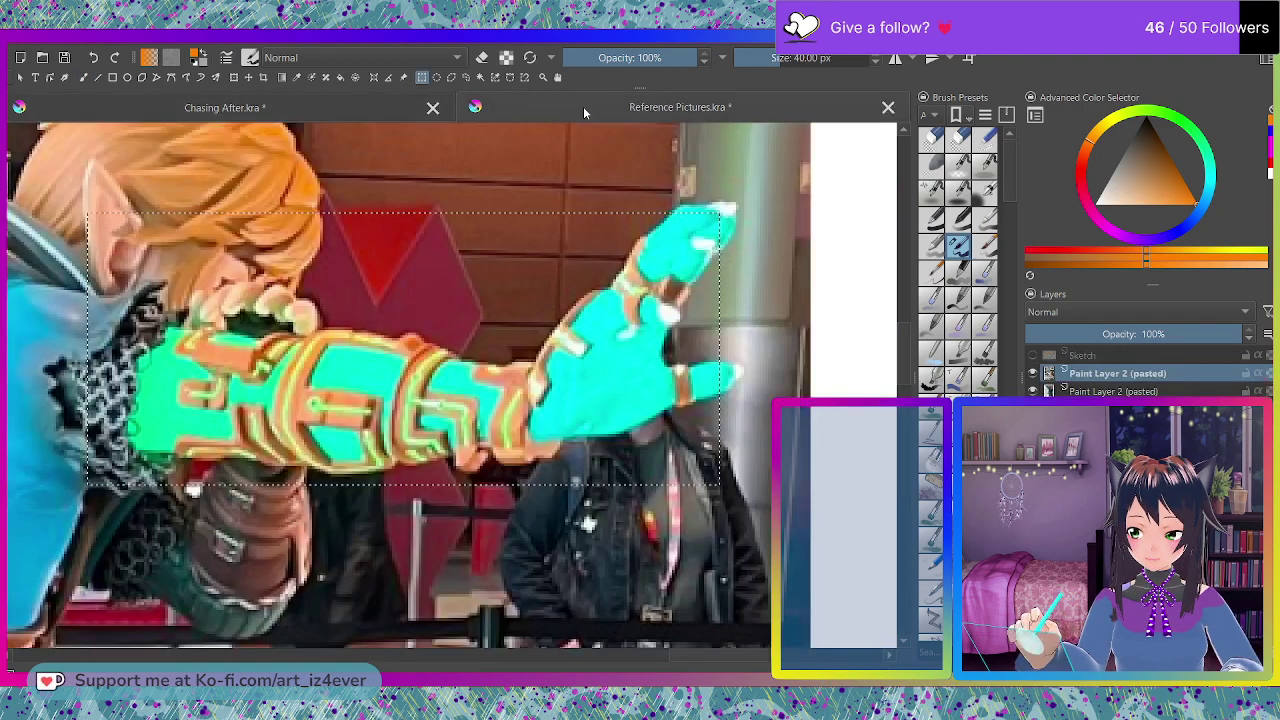
scroll(430, 345, down, 4)
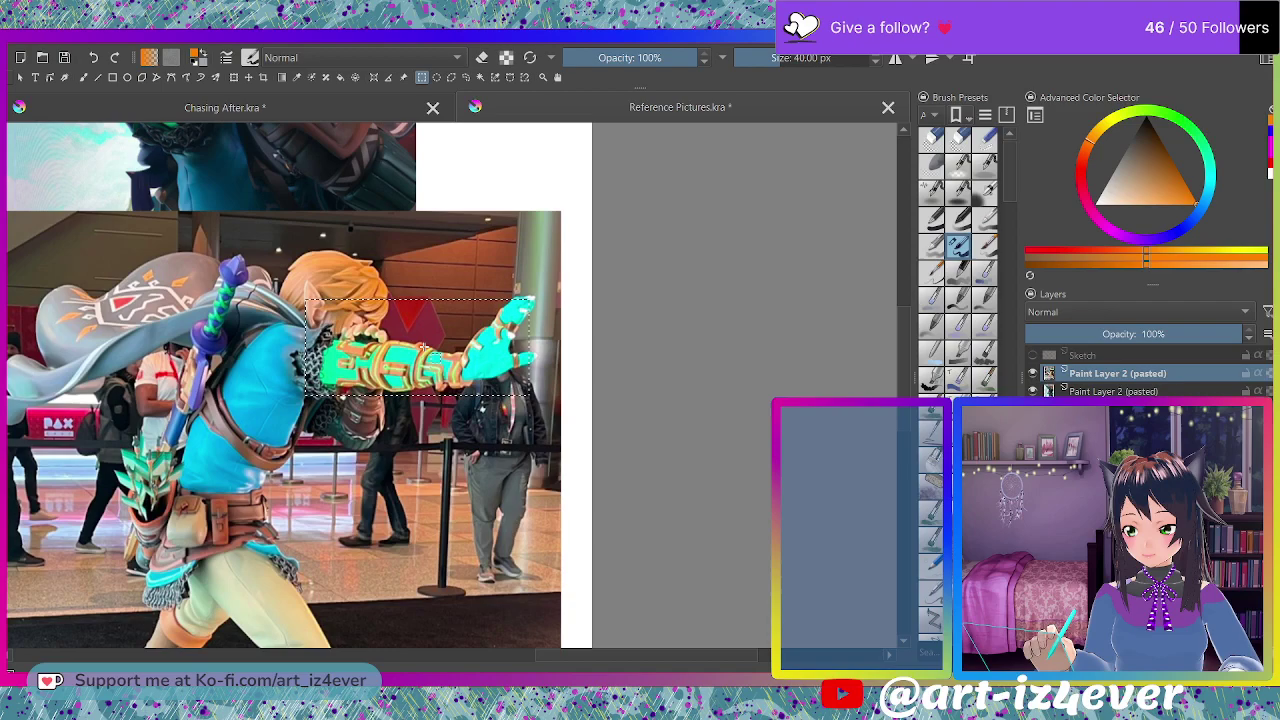
key(Page_Down)
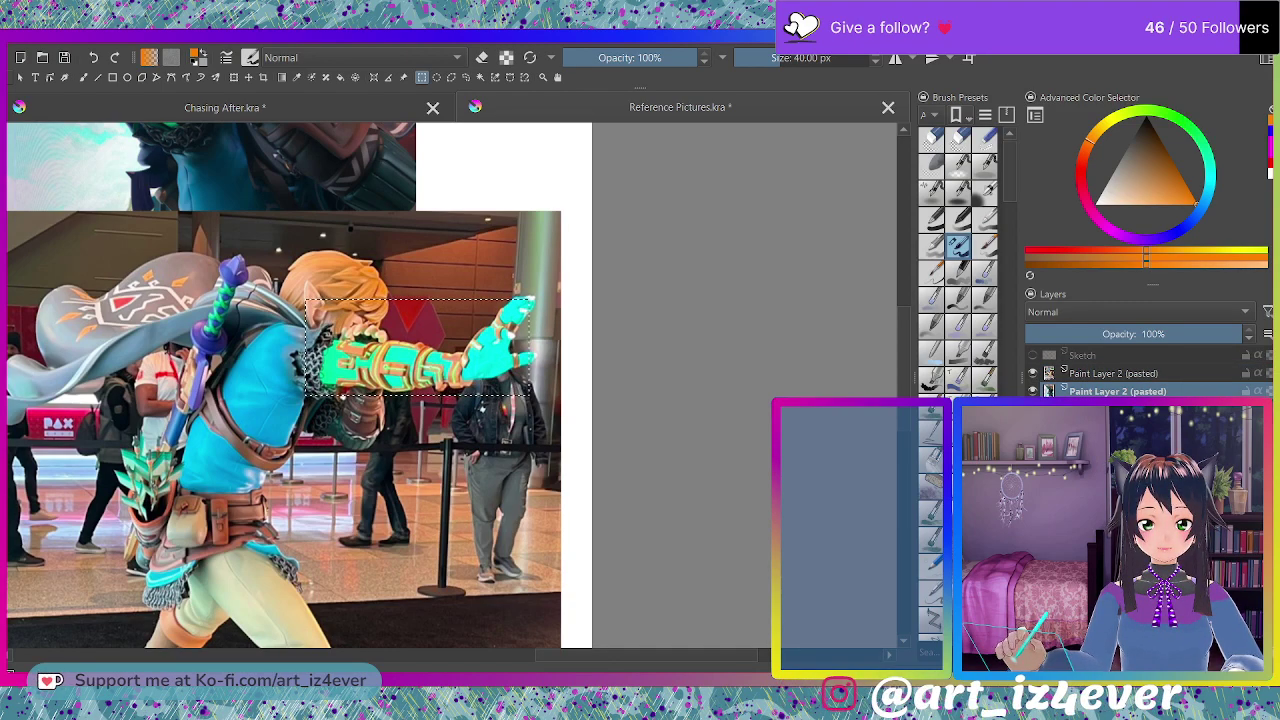
drag(905, 392, 913, 366)
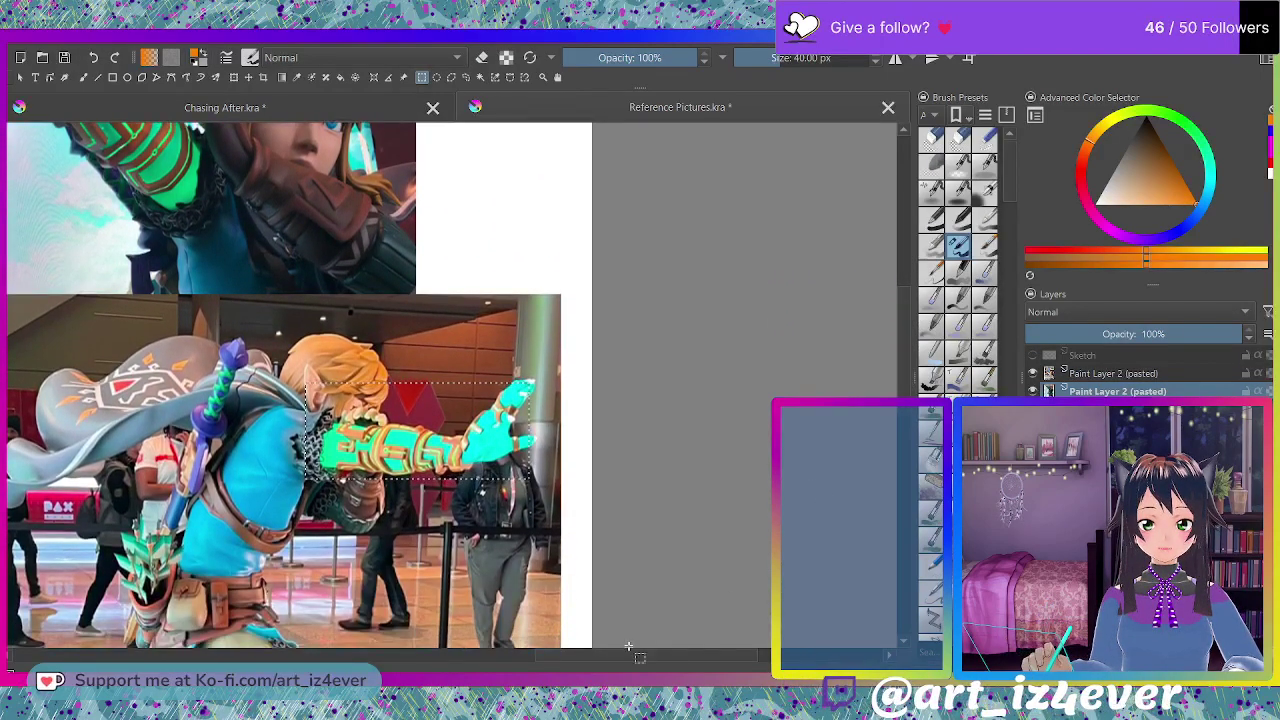
drag(640, 657, 499, 657)
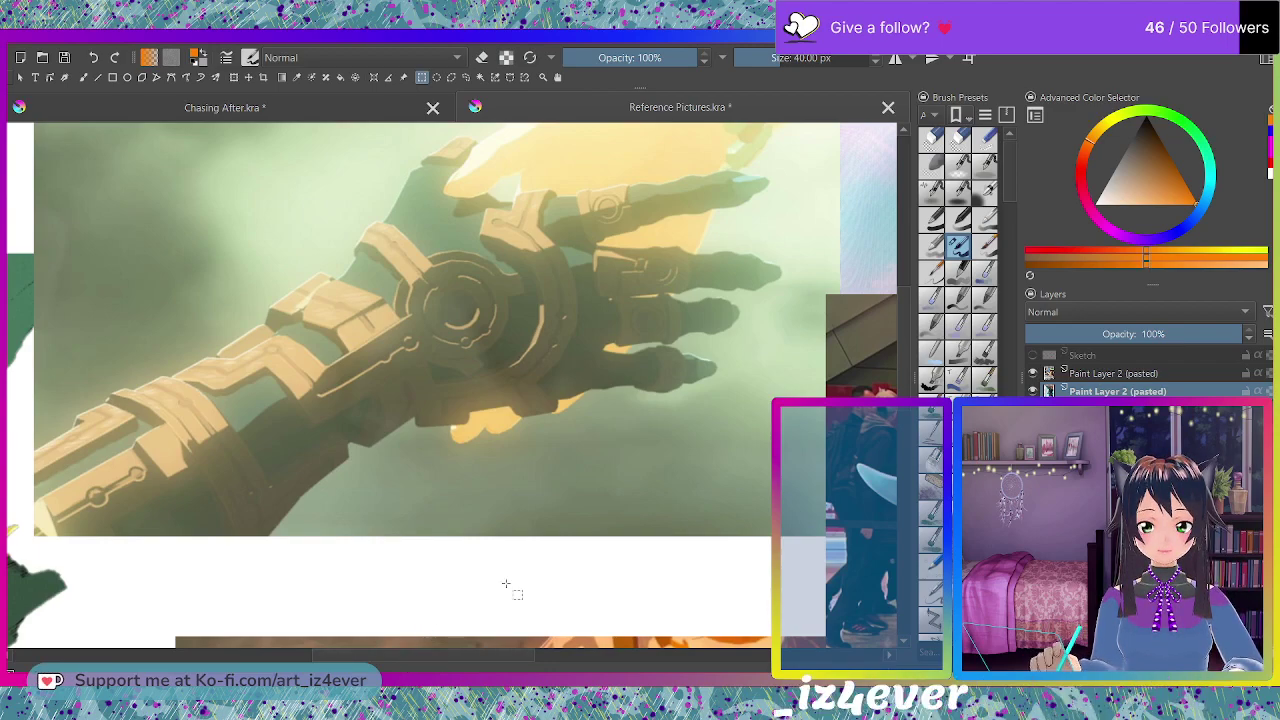
click(602, 655)
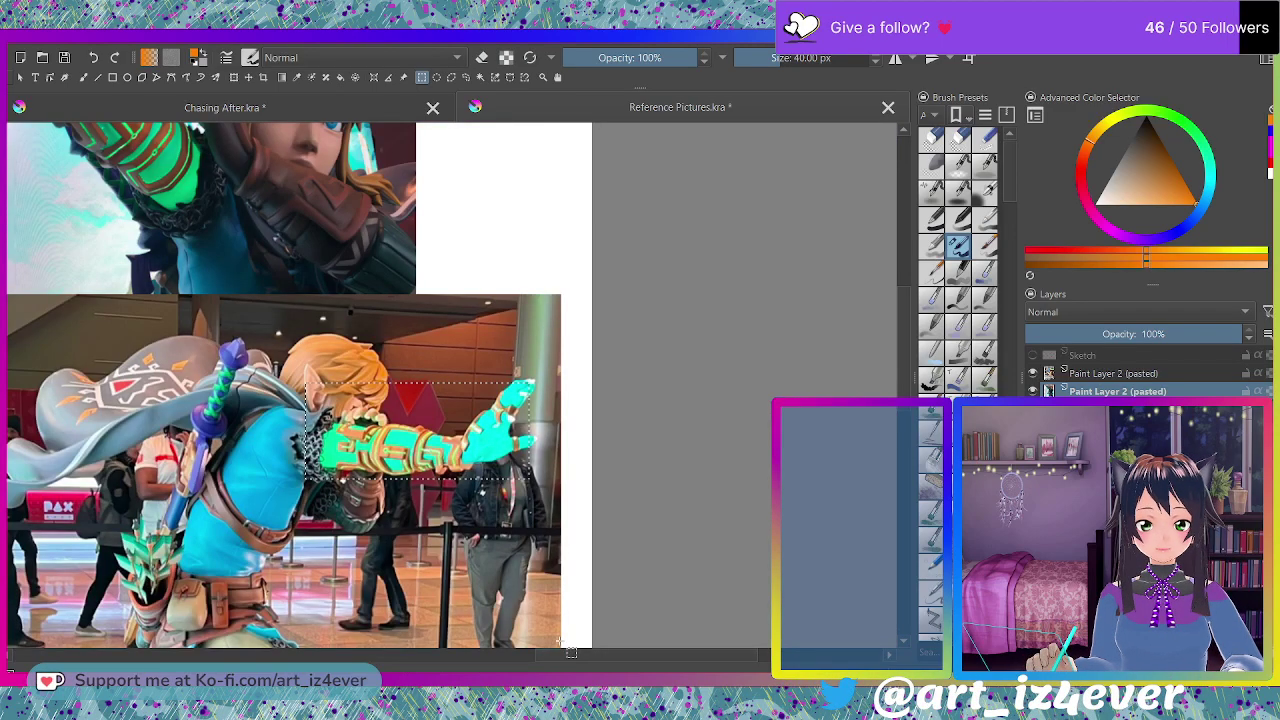
key(2)
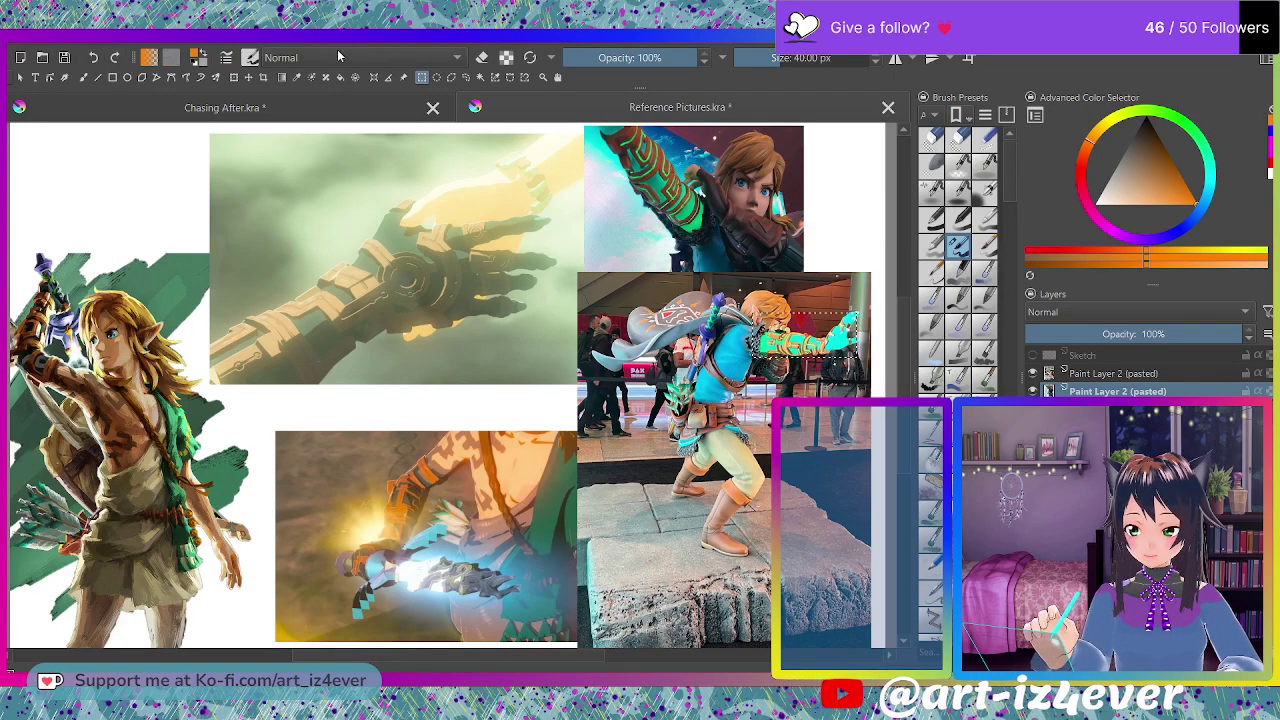
click(467, 78)
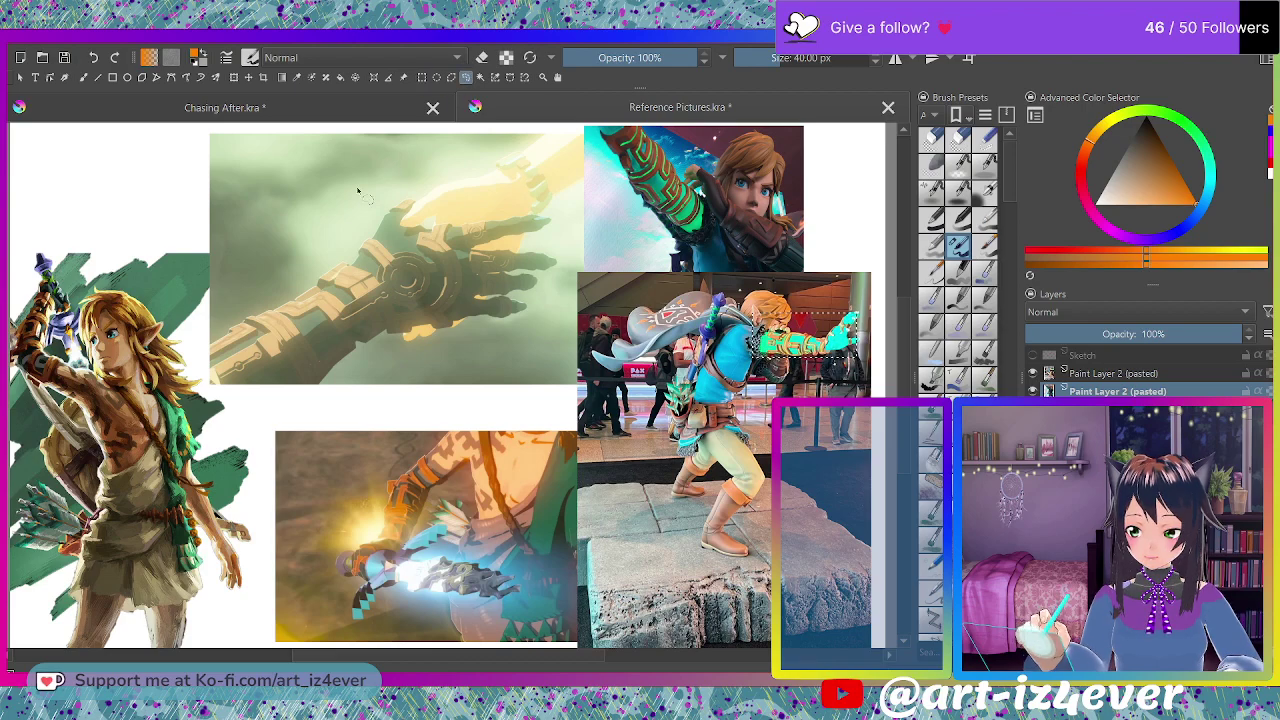
mouse_move(15, 383)
mouse_down()
mouse_move(12, 309)
mouse_move(40, 276)
mouse_up()
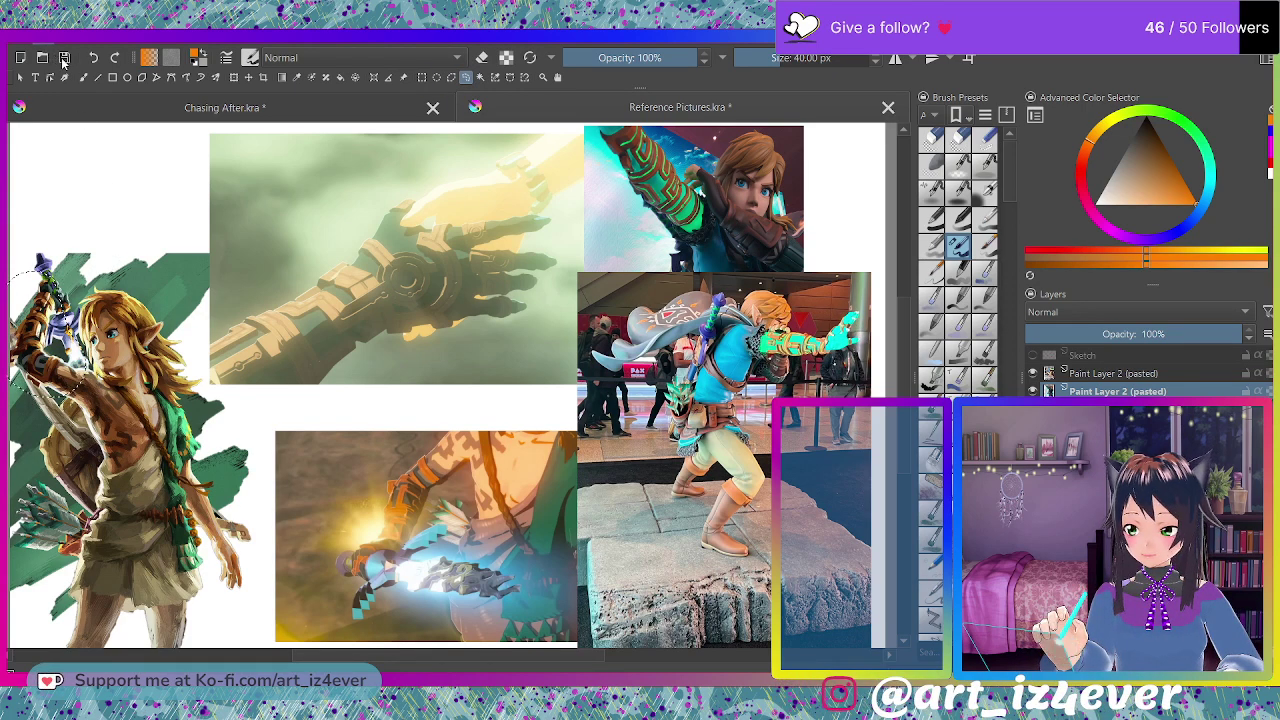
key(Page_Down)
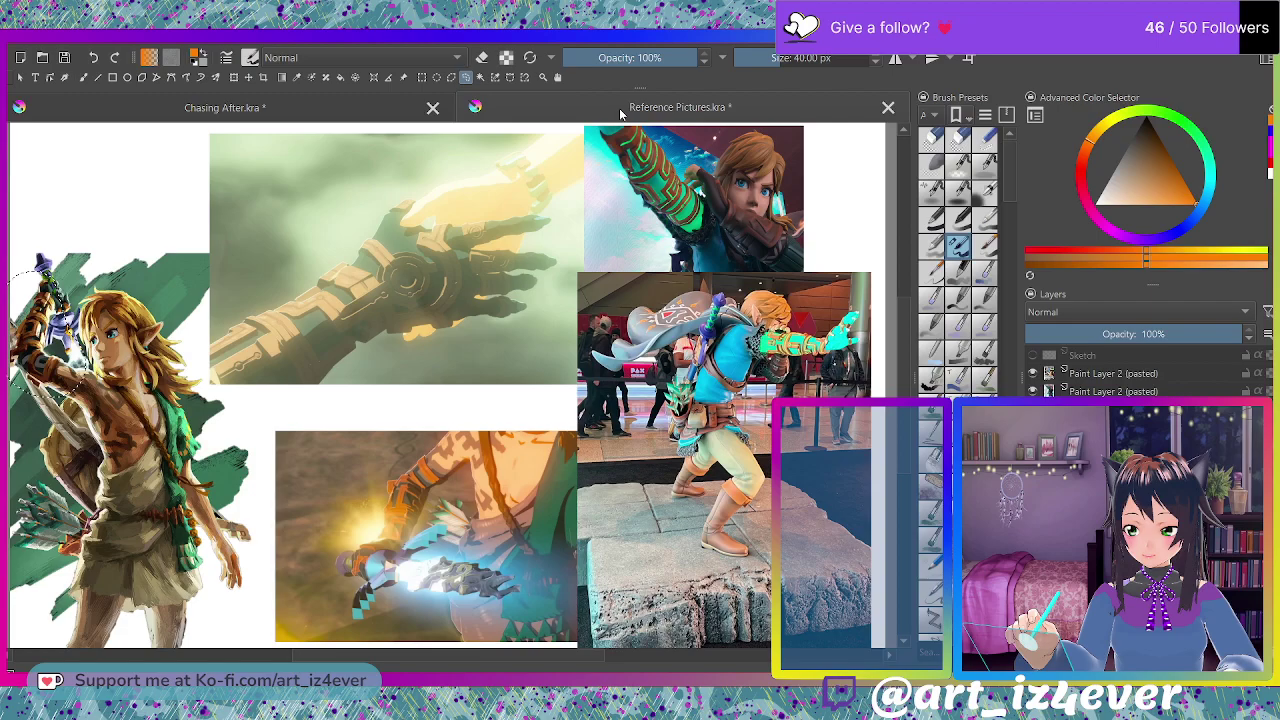
click(225, 107)
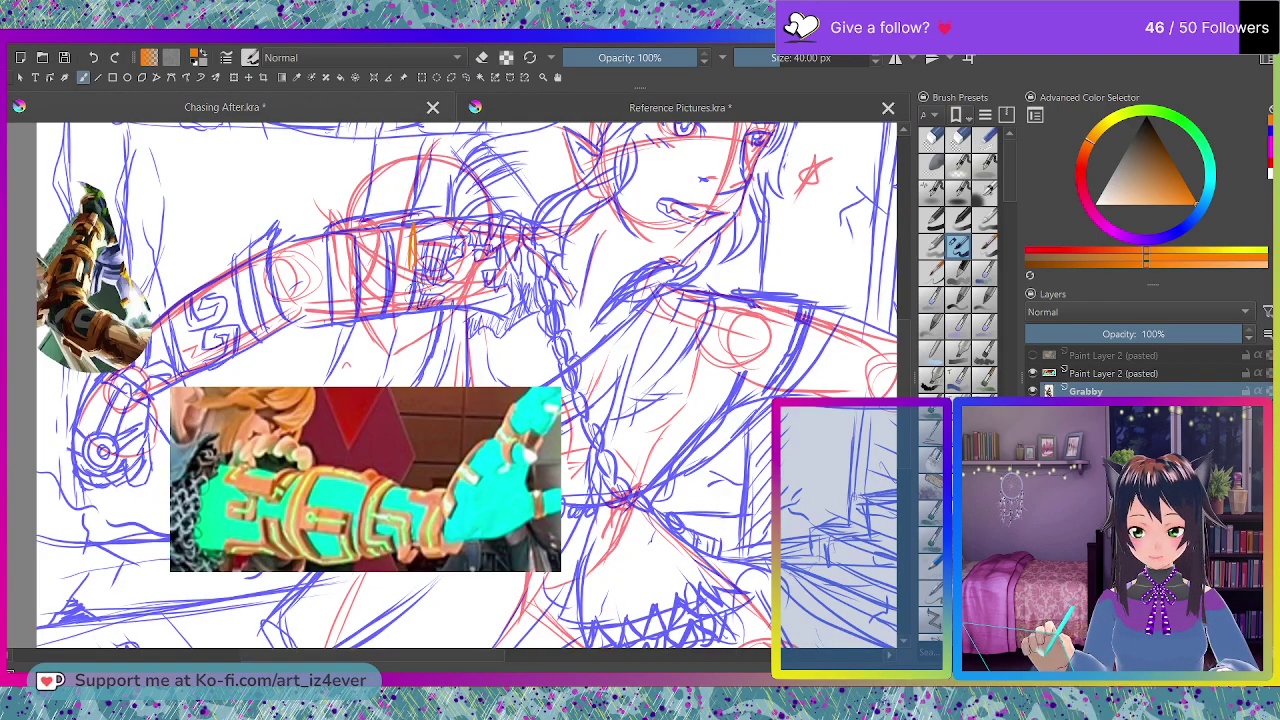
- Move the pasted raised-arm reference on the Grabby layer next to the orange mark on the character's upper arm
click(251, 77)
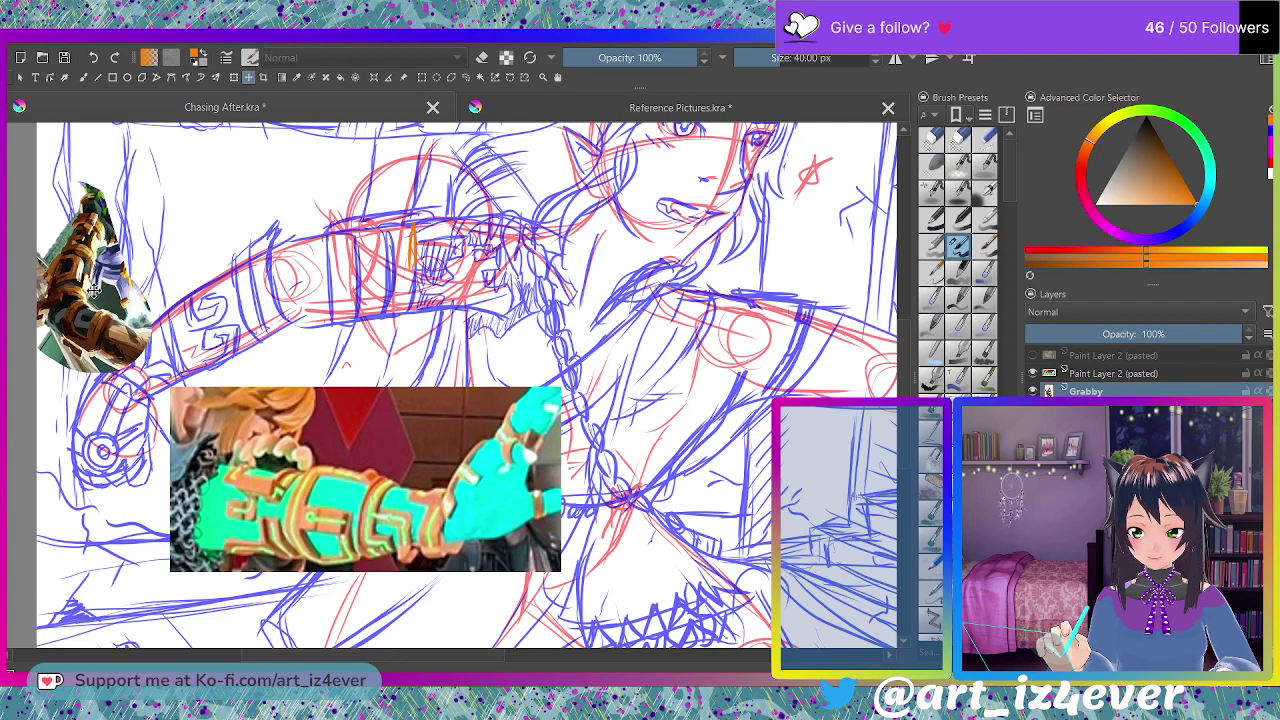
drag(93, 289, 524, 291)
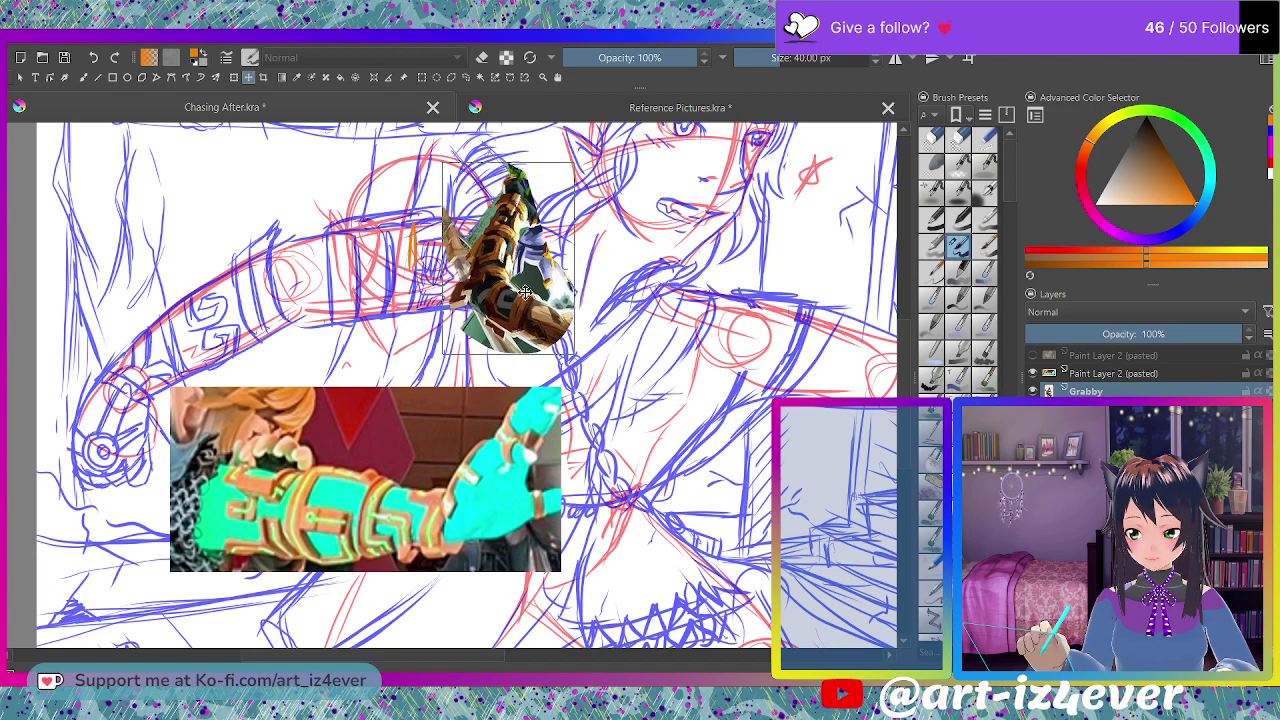
- Outline a tall orange band around the upper arm with a small square tab on its elbow side, and erase the line dividing them
scroll(524, 291, up, 2)
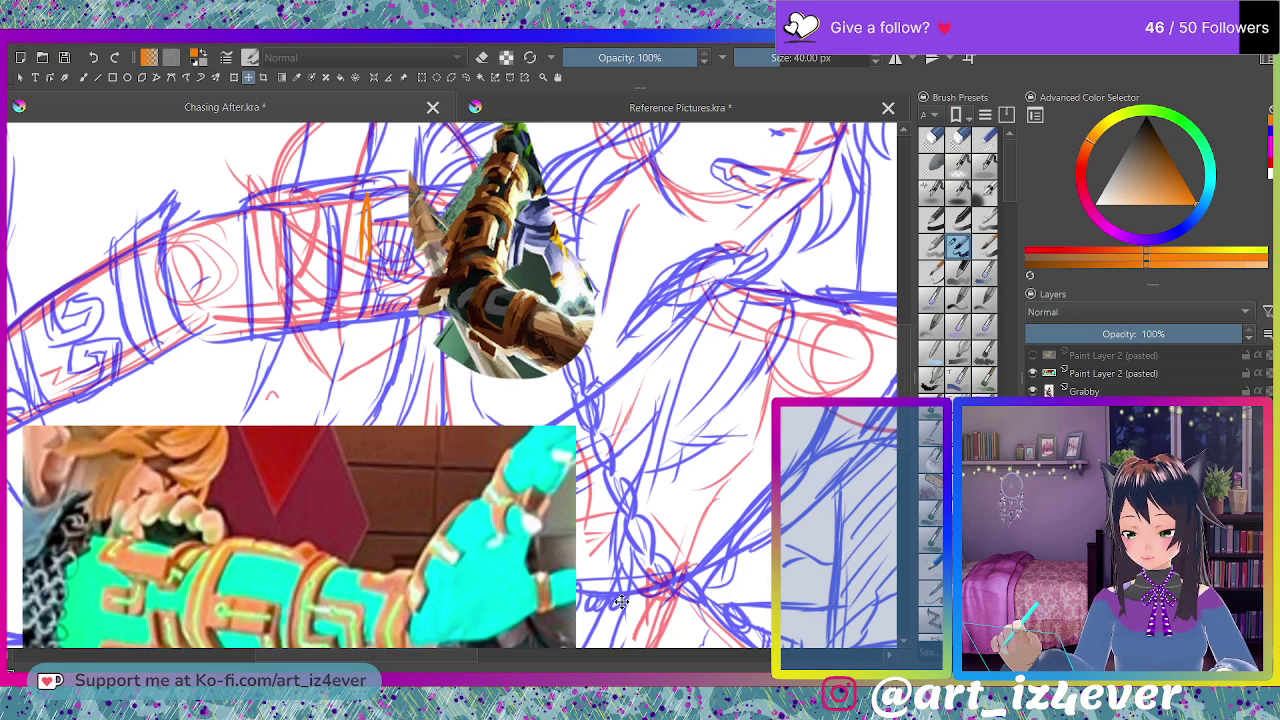
drag(481, 654, 408, 654)
click(84, 76)
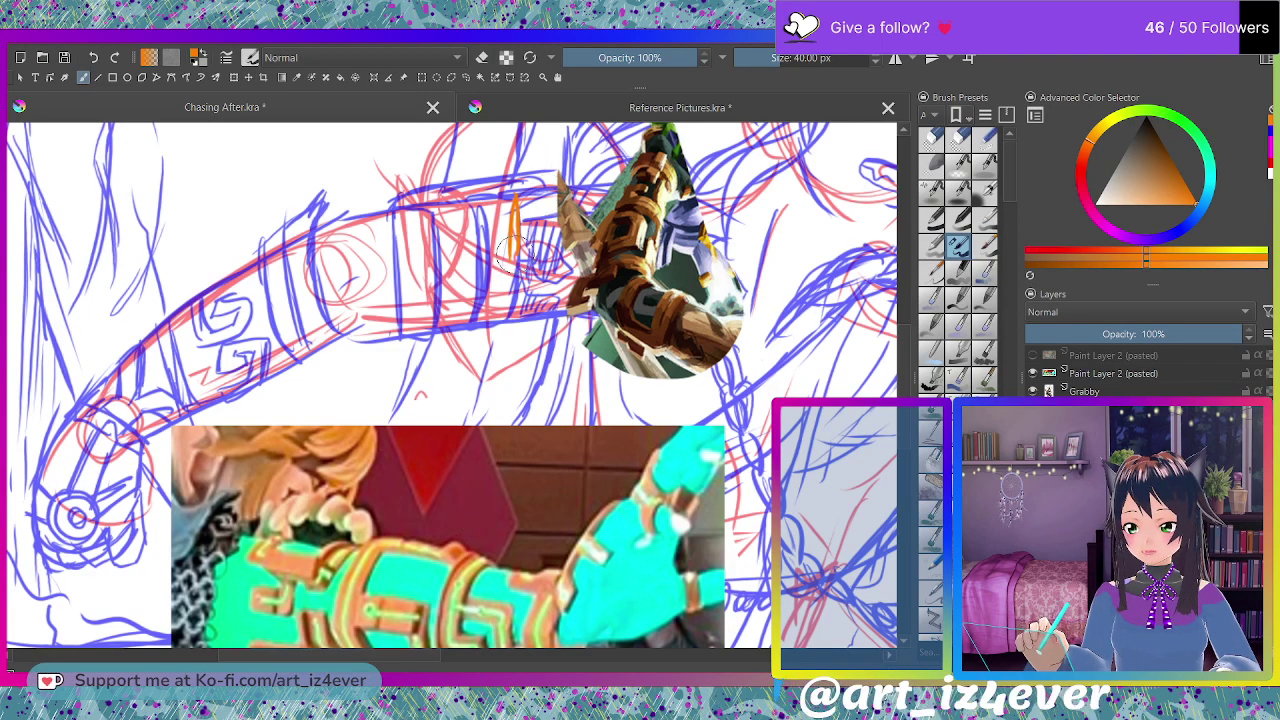
drag(513, 256, 509, 178)
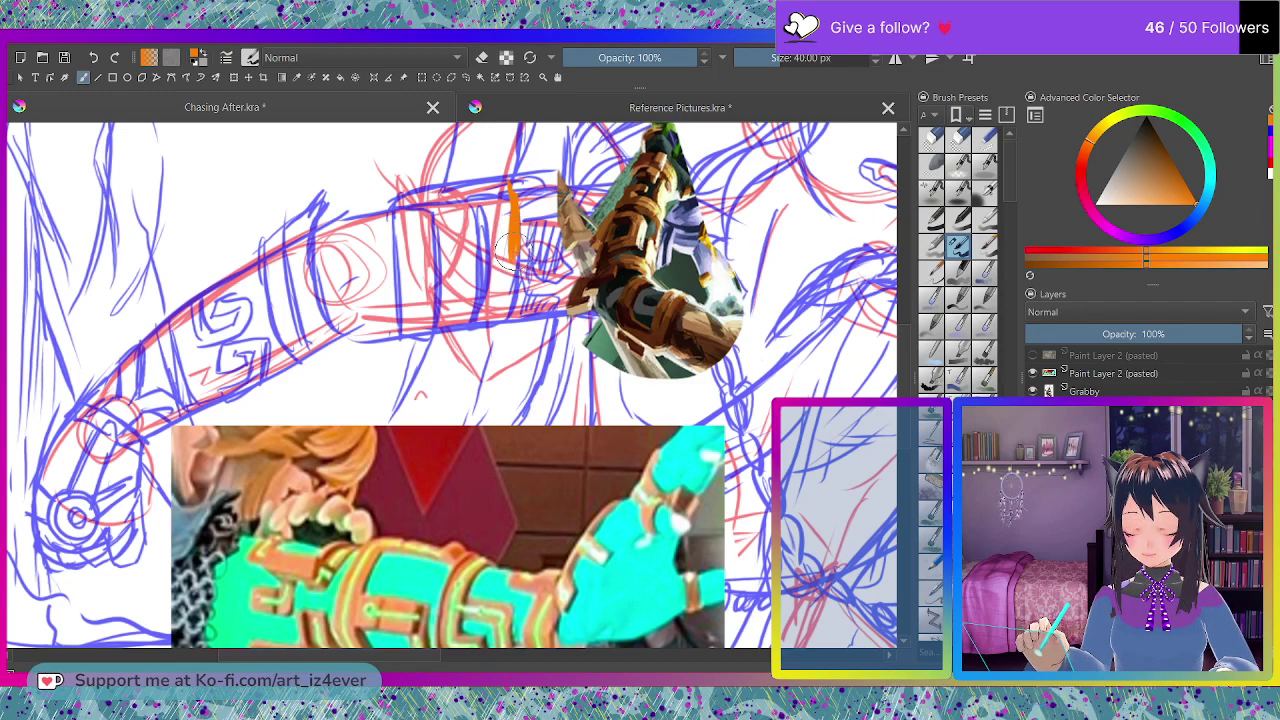
mouse_move(505, 326)
mouse_down()
mouse_move(476, 322)
mouse_move(468, 205)
mouse_move(510, 172)
mouse_move(515, 183)
mouse_up()
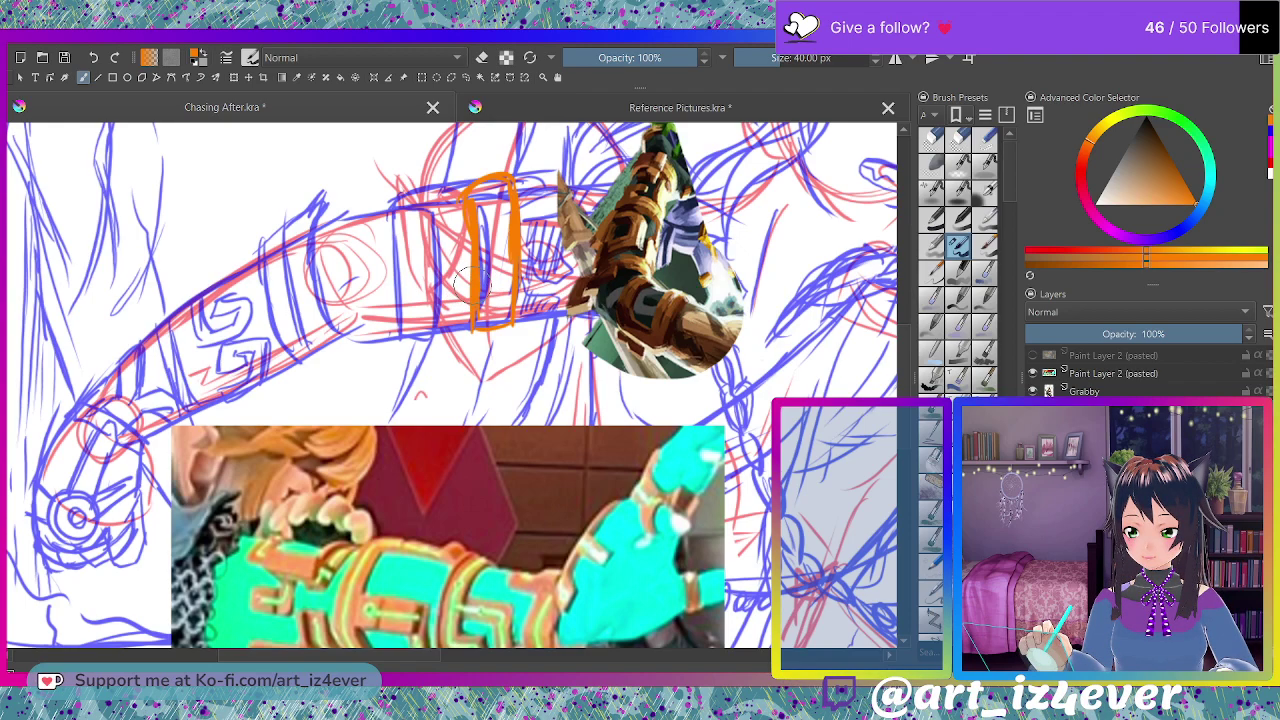
drag(470, 268, 438, 324)
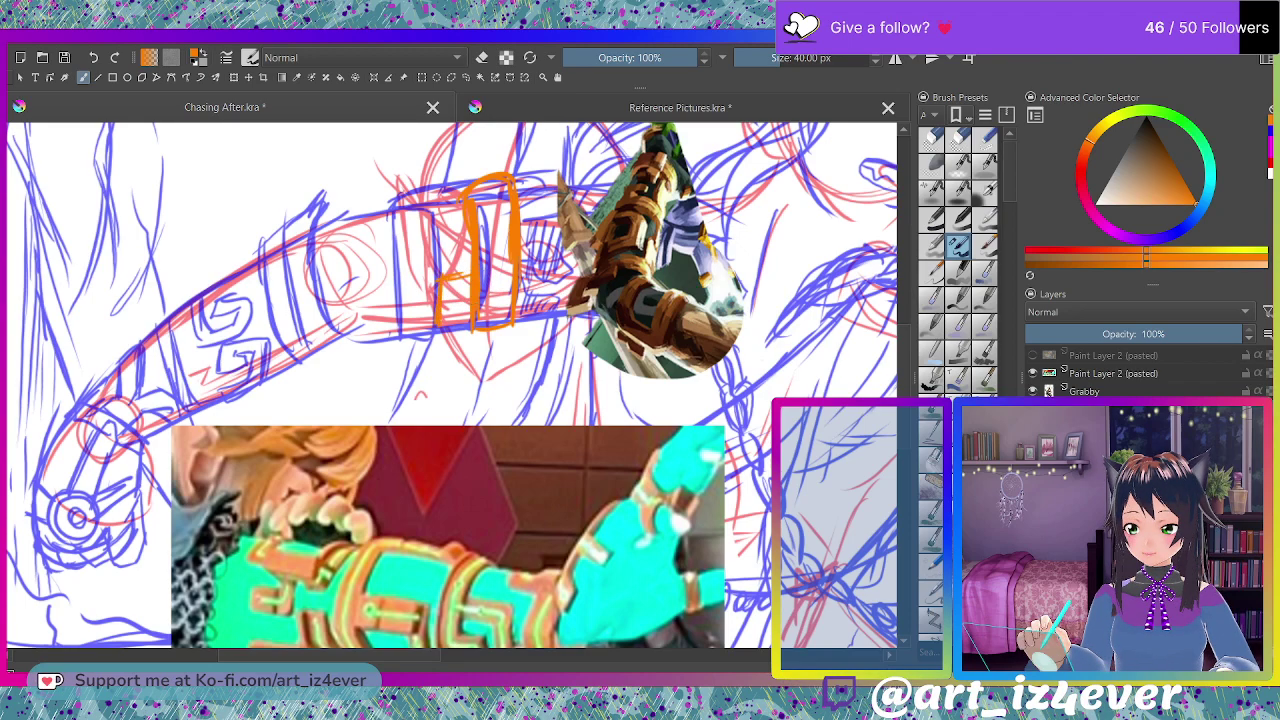
key(e)
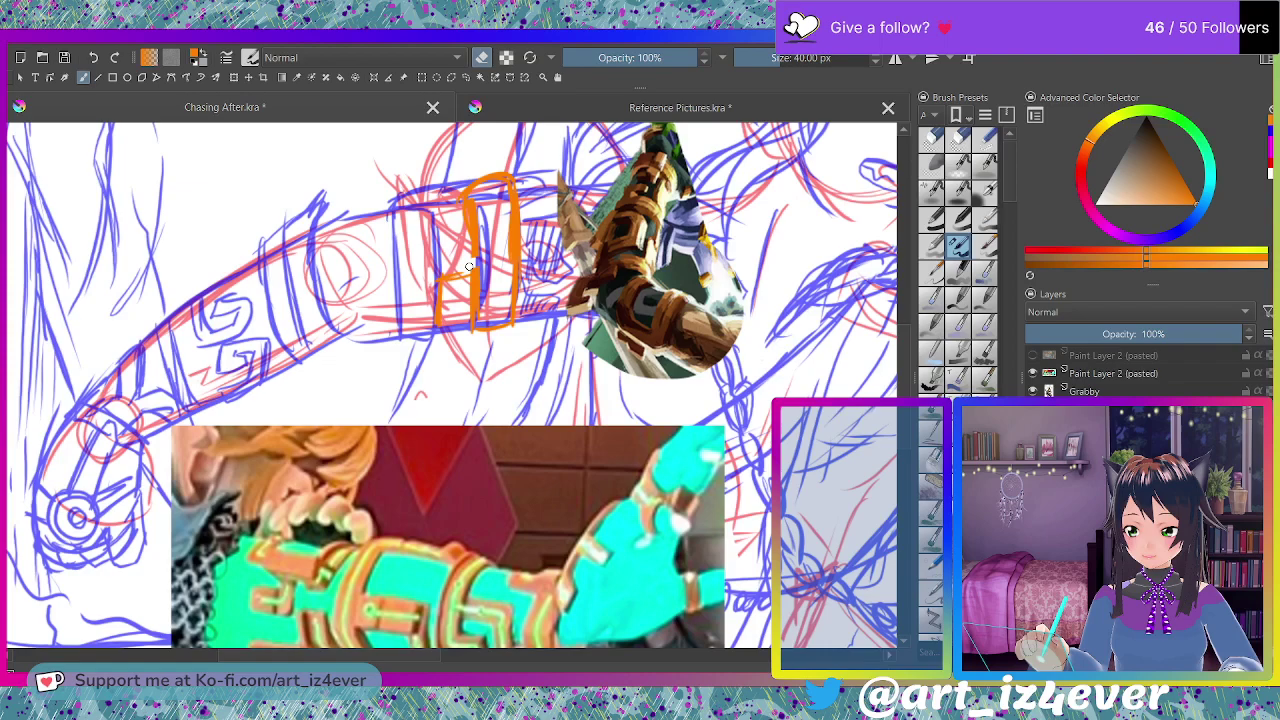
key(e)
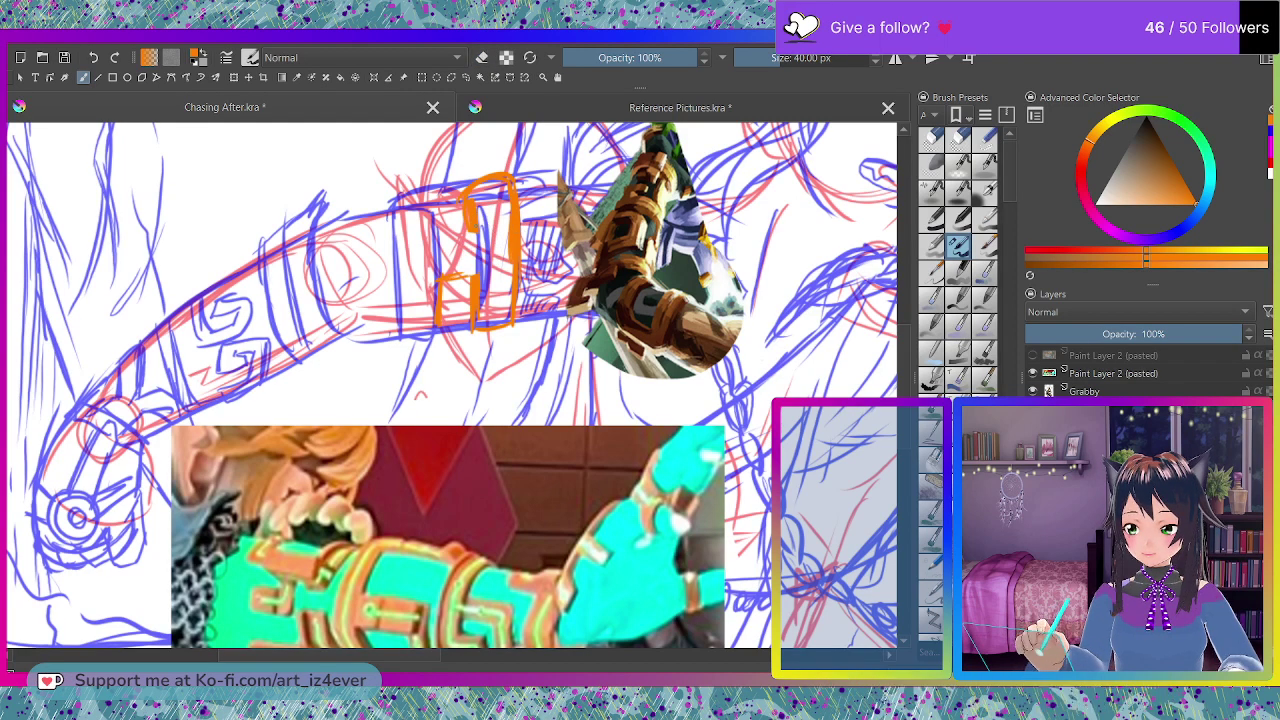
- Draw a second orange band on the elbow side of the upper arm, with a tab that interlocks with the first band
drag(460, 254, 415, 259)
mouse_move(409, 292)
mouse_down()
mouse_move(412, 328)
mouse_move(436, 336)
mouse_up()
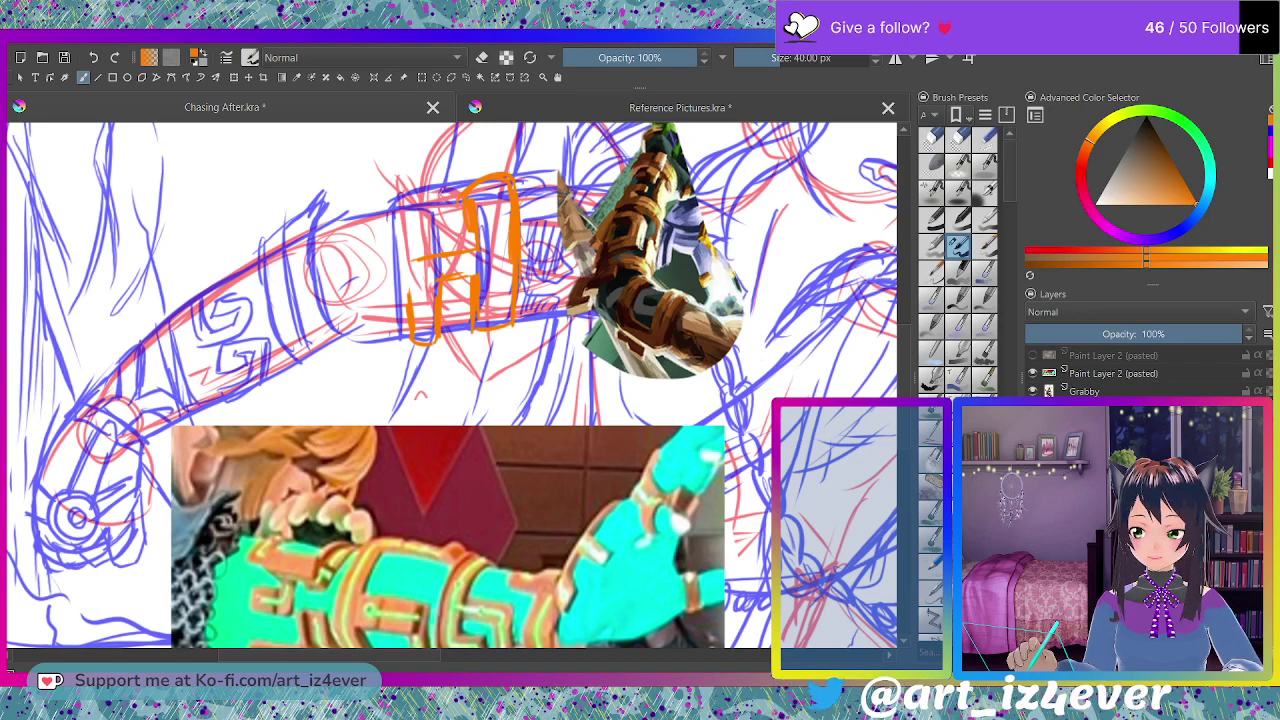
drag(411, 304, 405, 240)
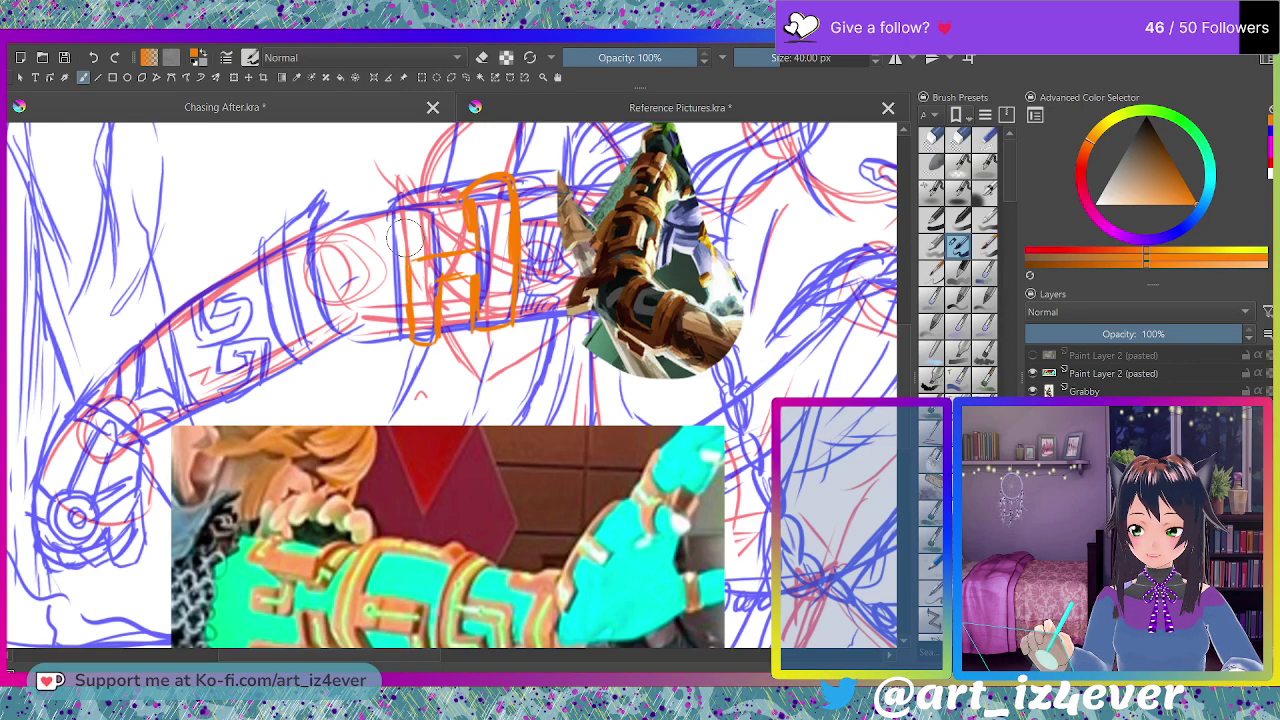
drag(416, 310, 412, 182)
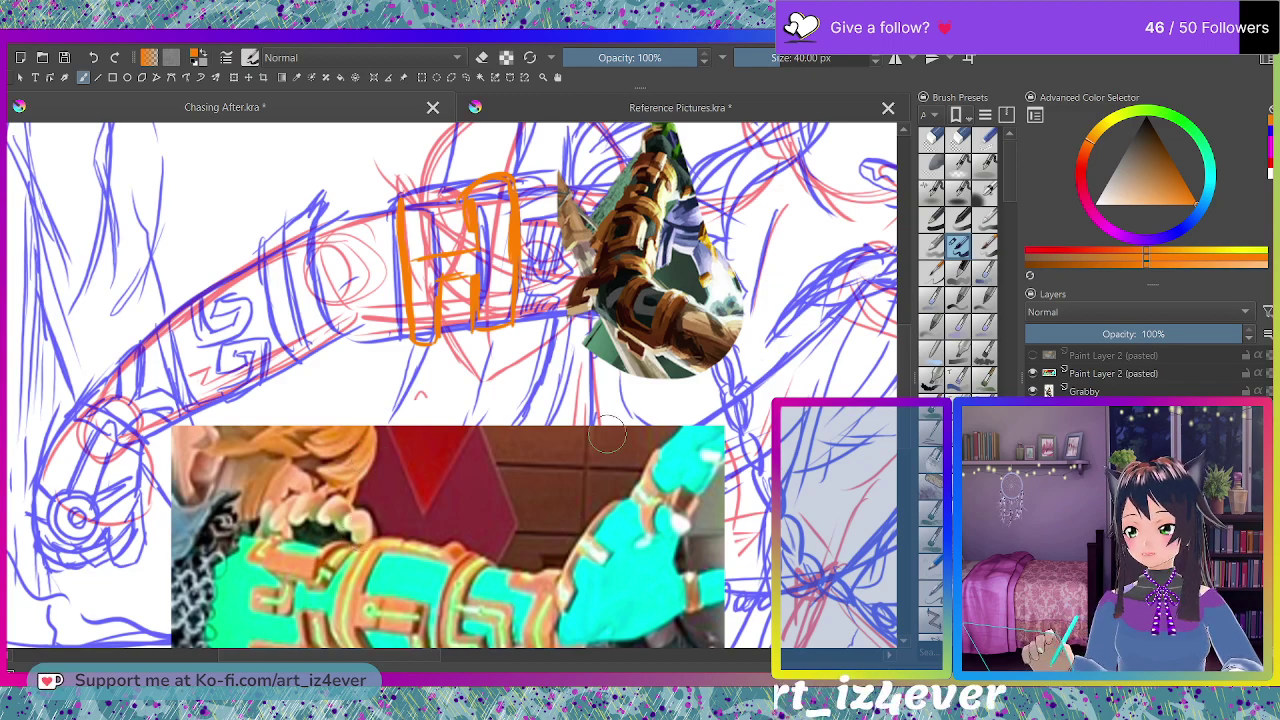
- Move the Grabby arm reference over the character's forearm and raise its layer above the visible pasted picture layer
click(1086, 391)
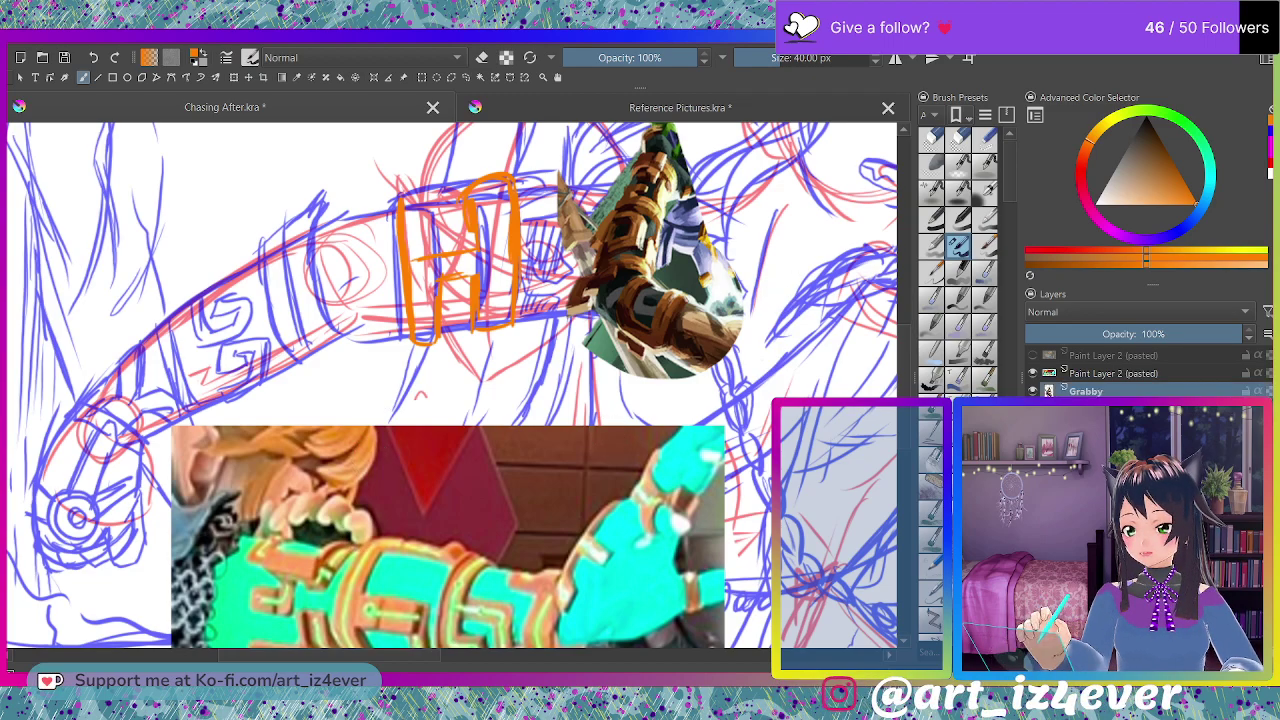
click(248, 77)
drag(612, 205, 149, 382)
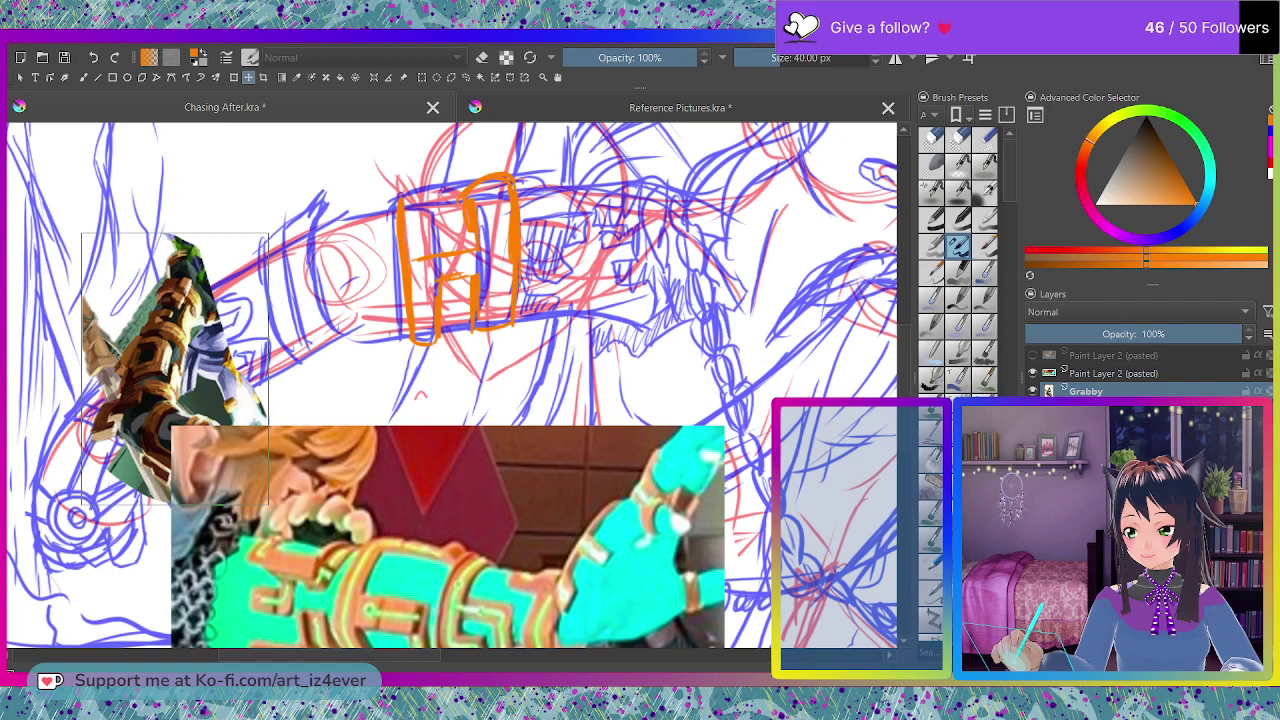
key(ctrl+Page_Up)
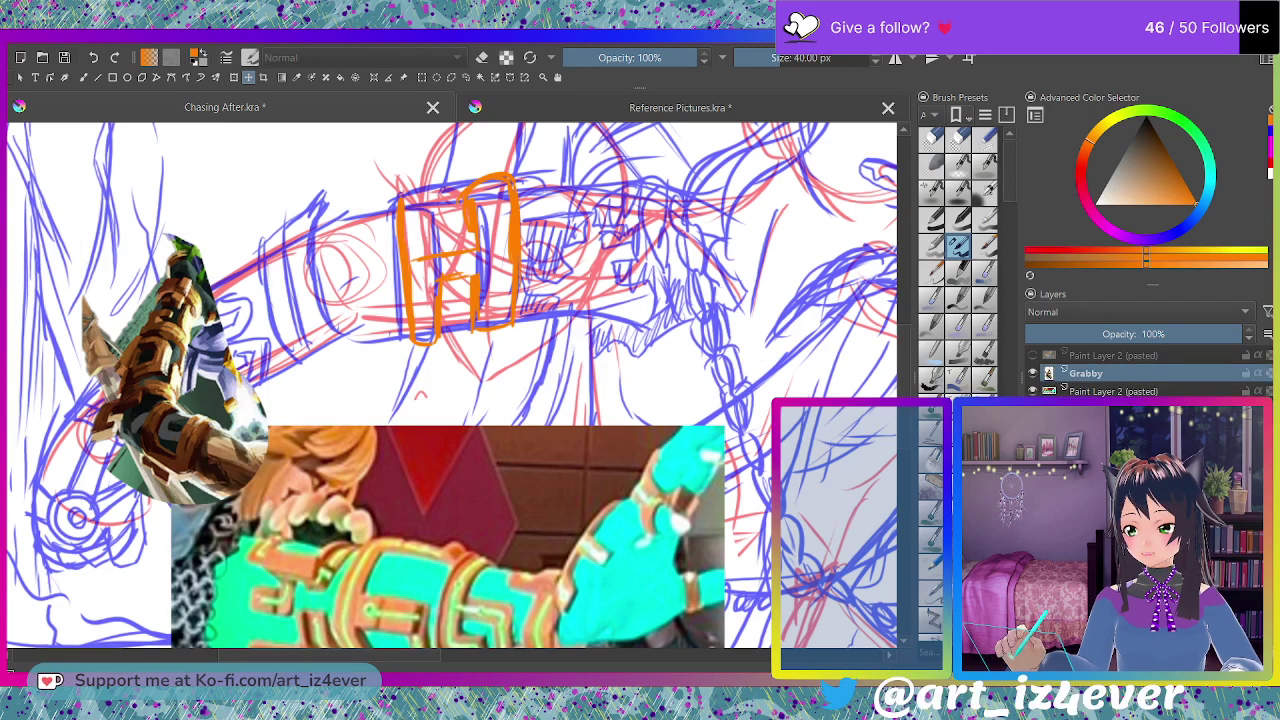
click(1033, 391)
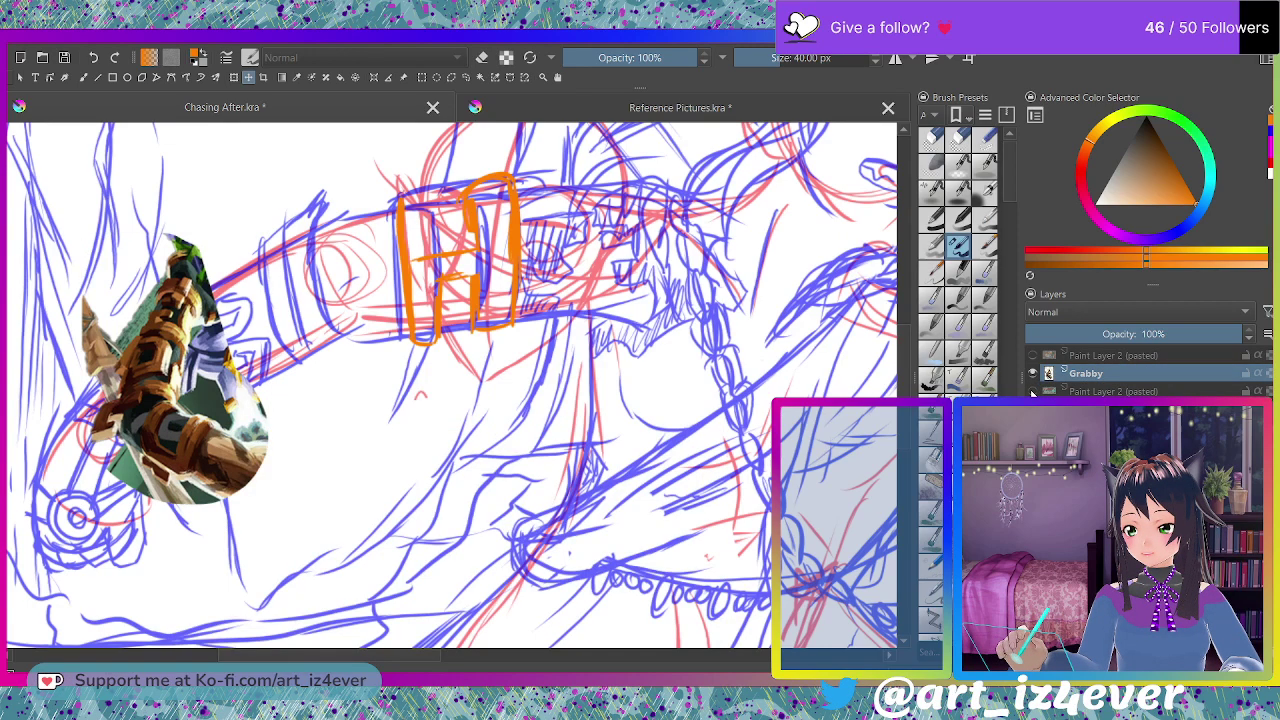
click(1033, 391)
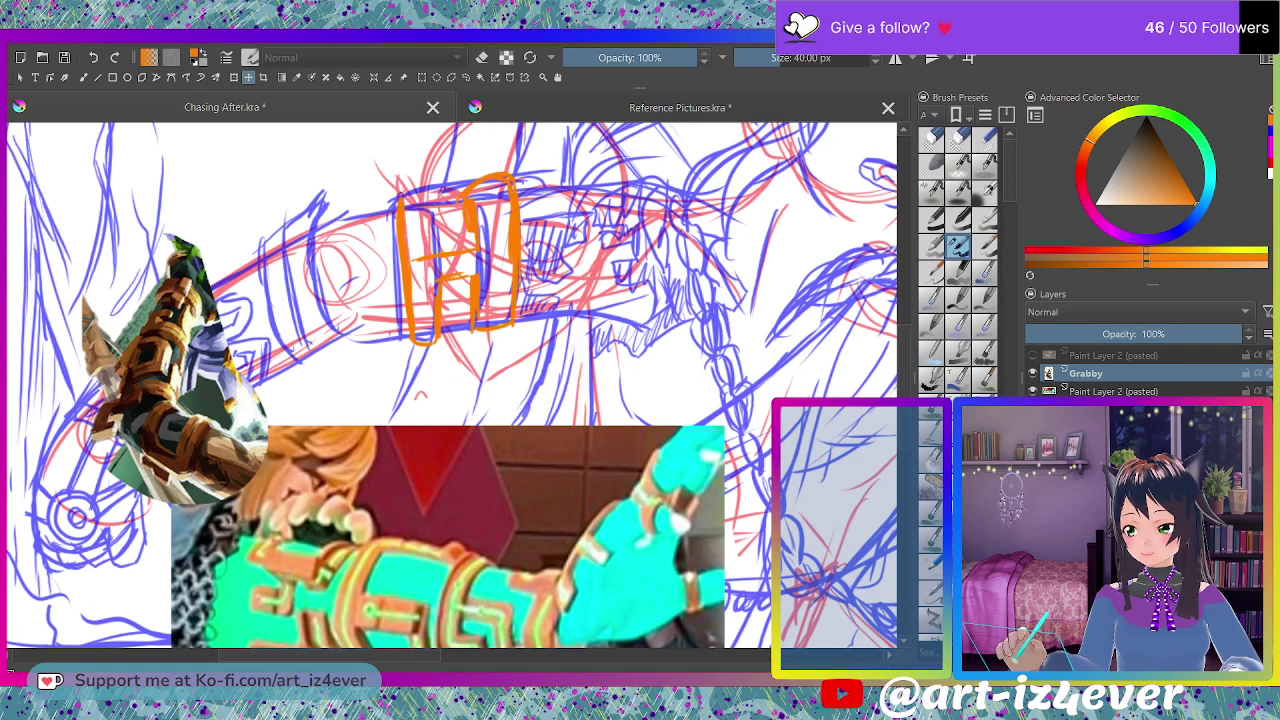
- On the sketch layer, draw a curved orange line across the forearm near the elbow with a squared hook above it, and erase stray marks inside
click(1110, 427)
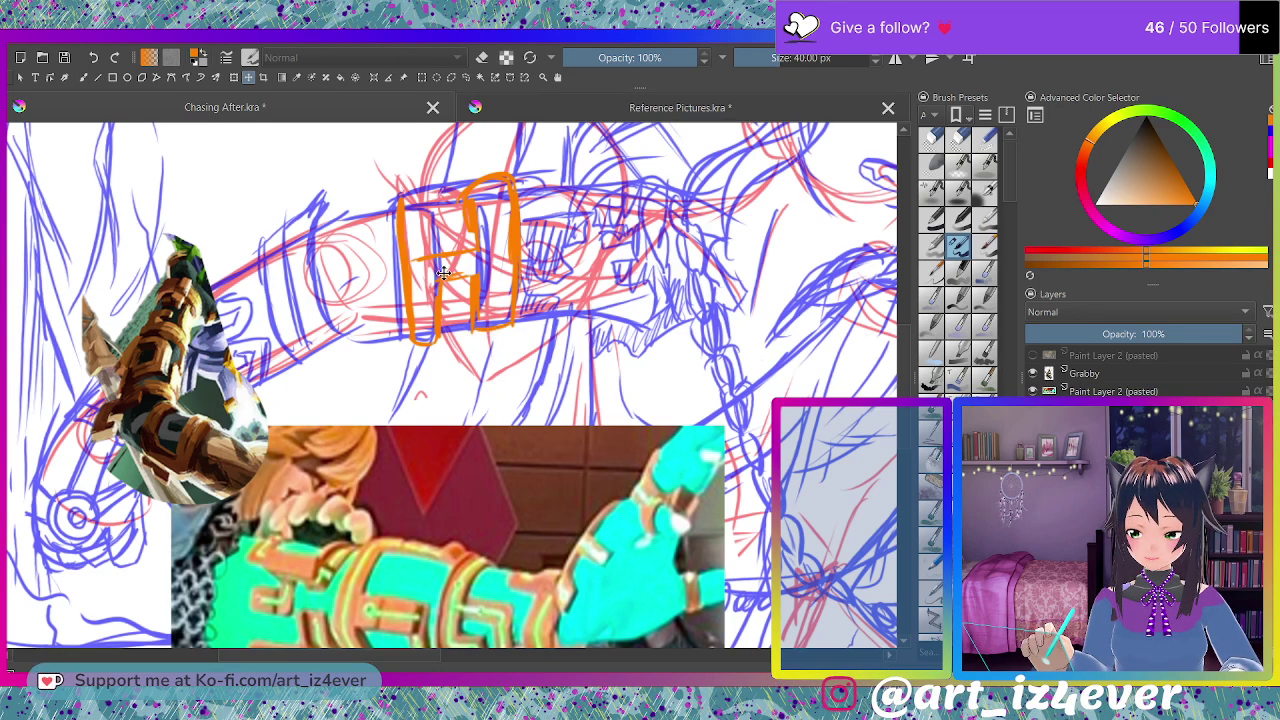
click(84, 77)
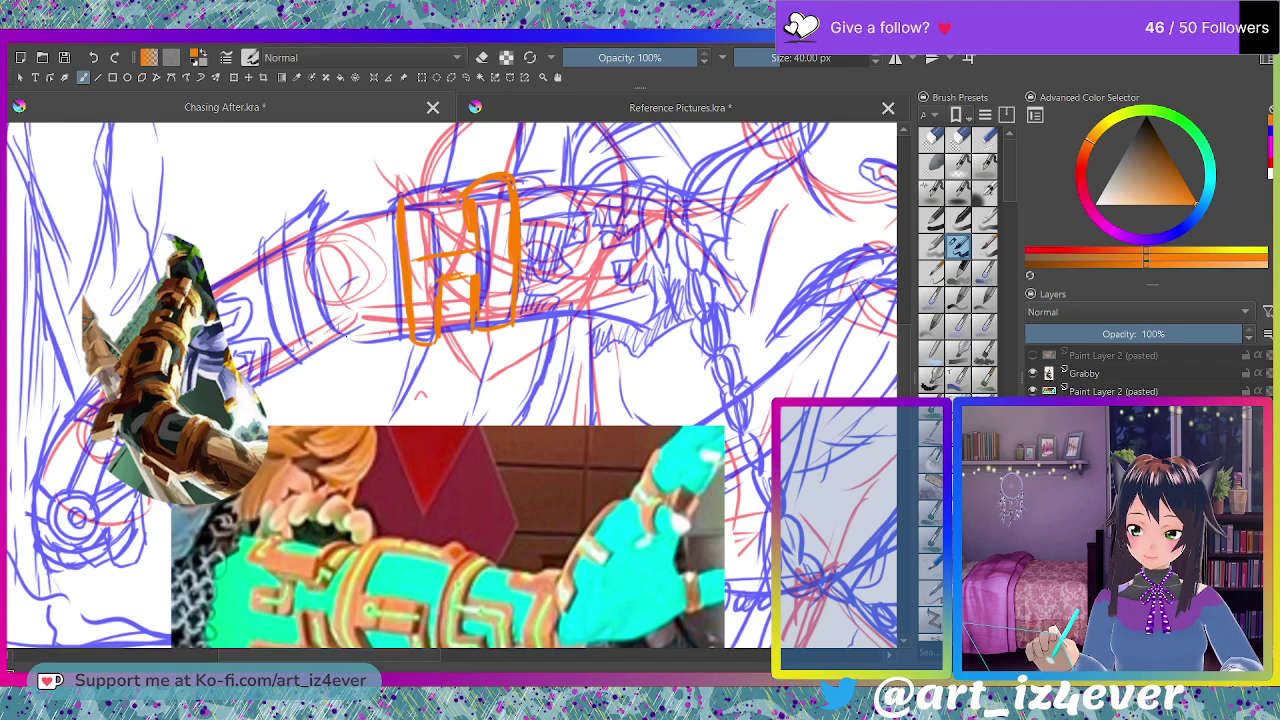
drag(326, 226, 312, 300)
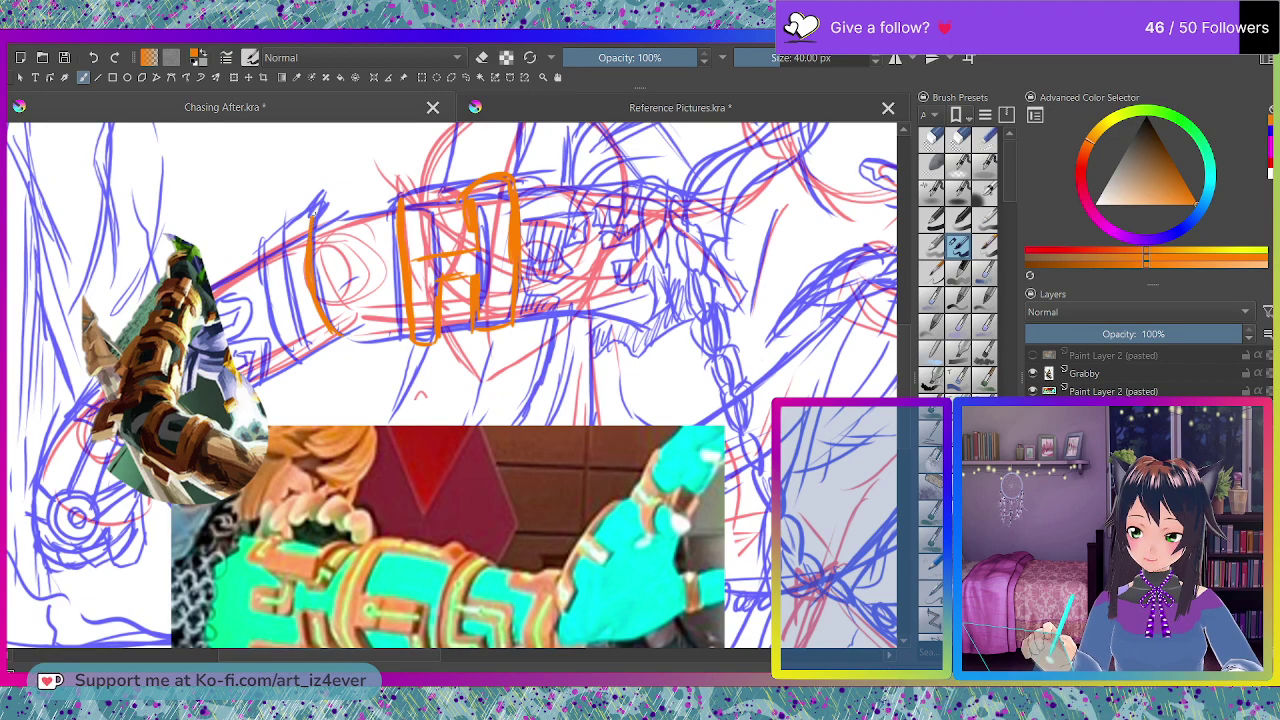
mouse_move(340, 190)
mouse_down()
mouse_move(337, 166)
mouse_move(290, 172)
mouse_up()
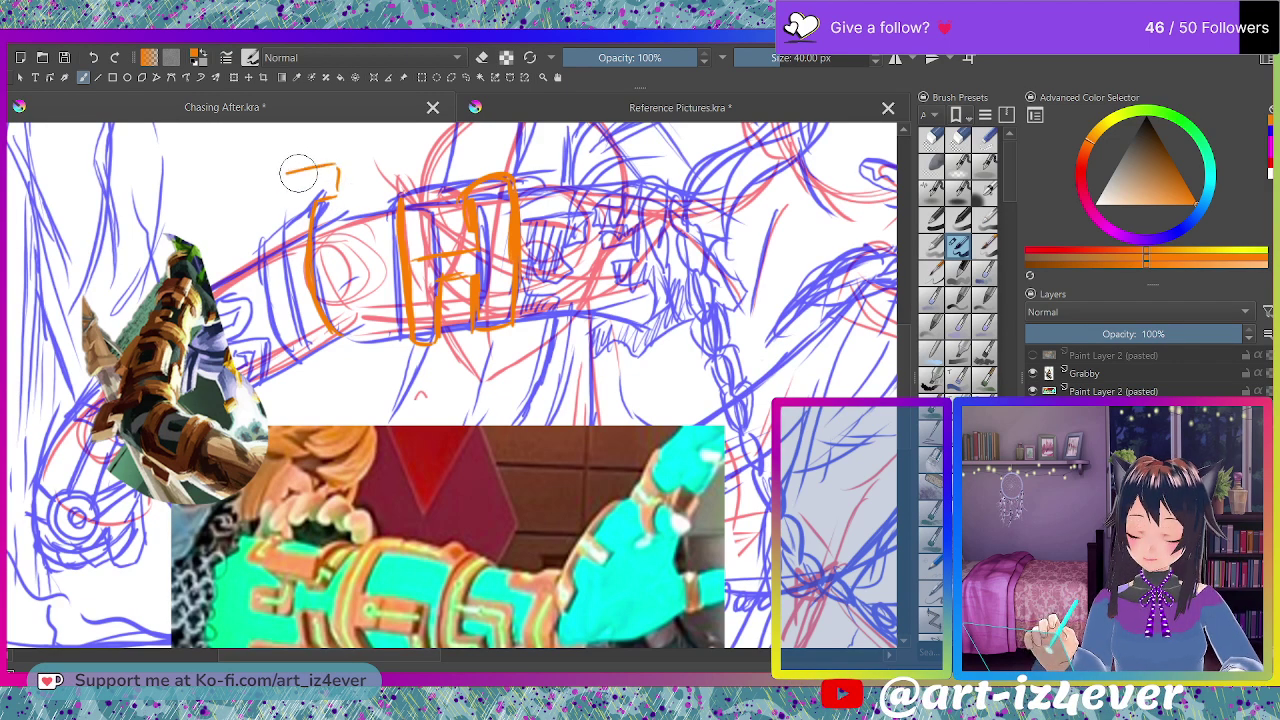
drag(286, 176, 284, 210)
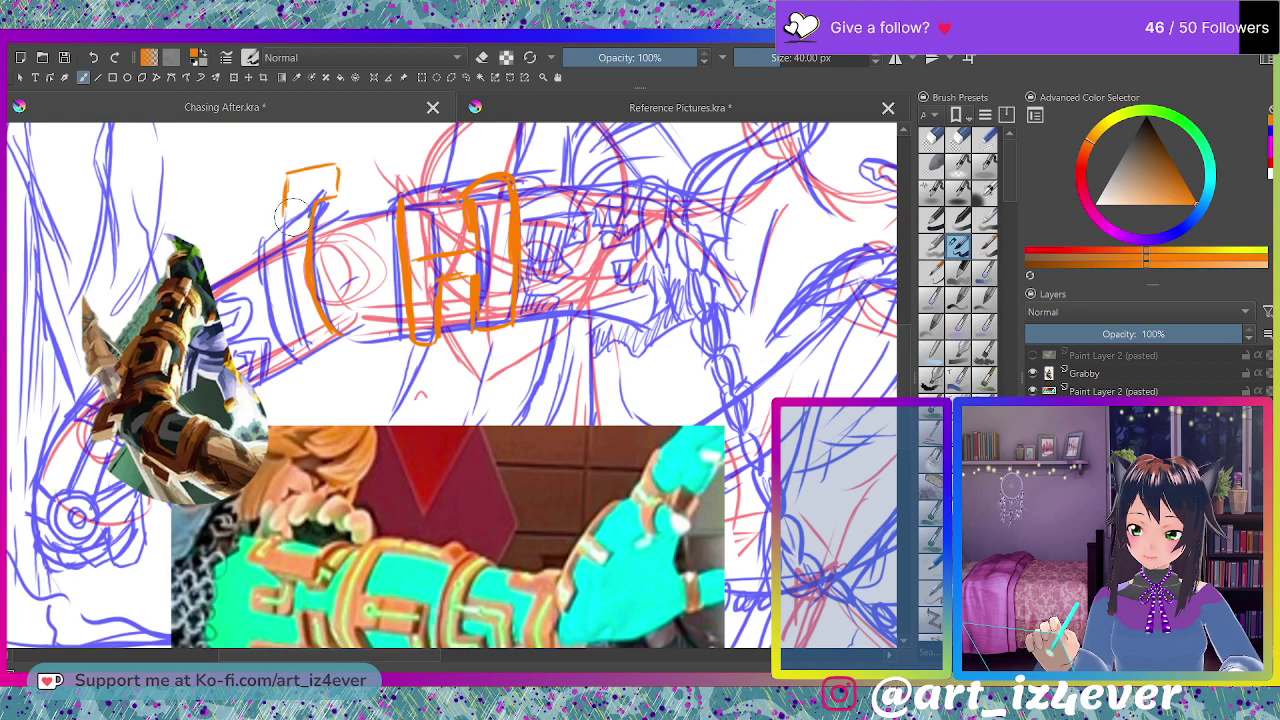
drag(308, 188, 304, 218)
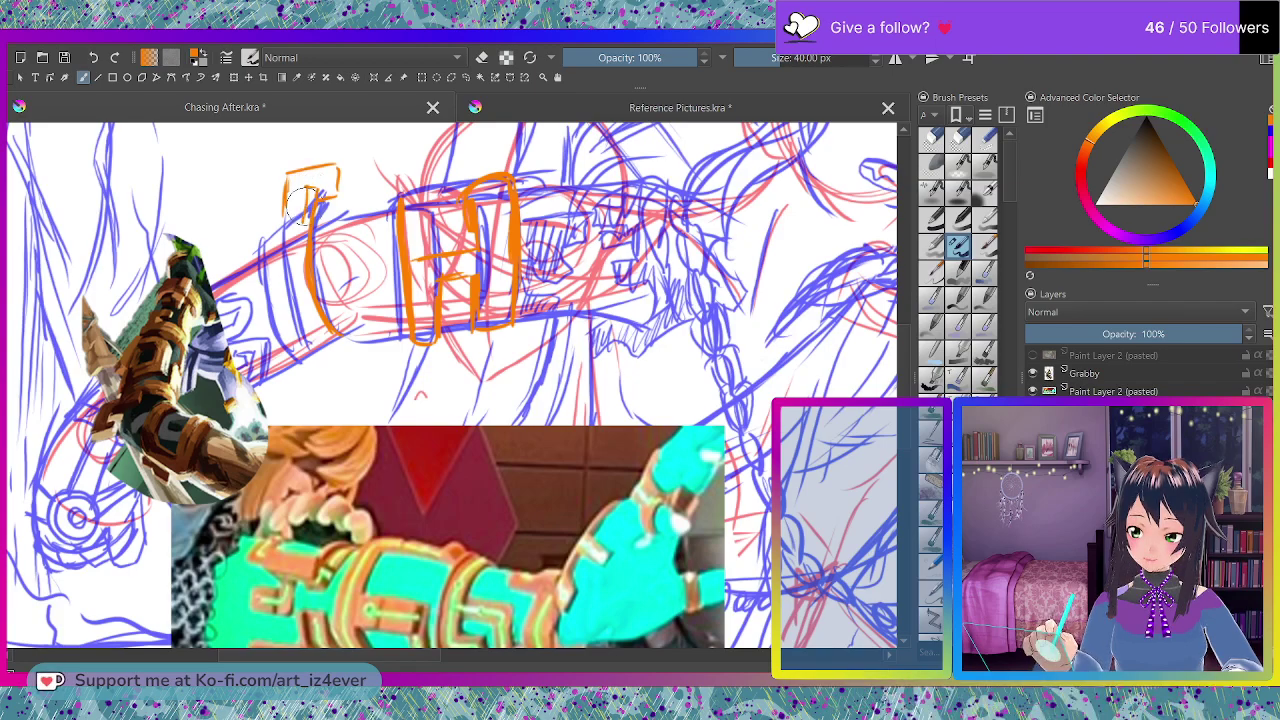
key(e)
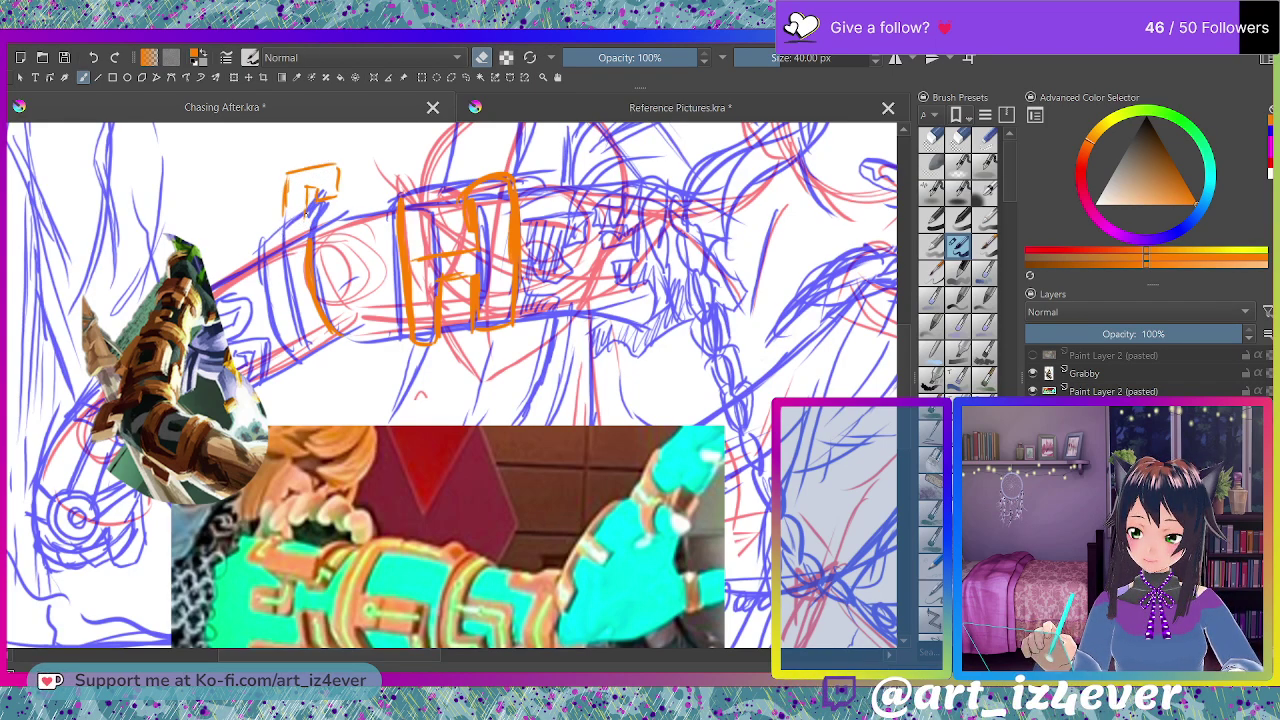
key(e)
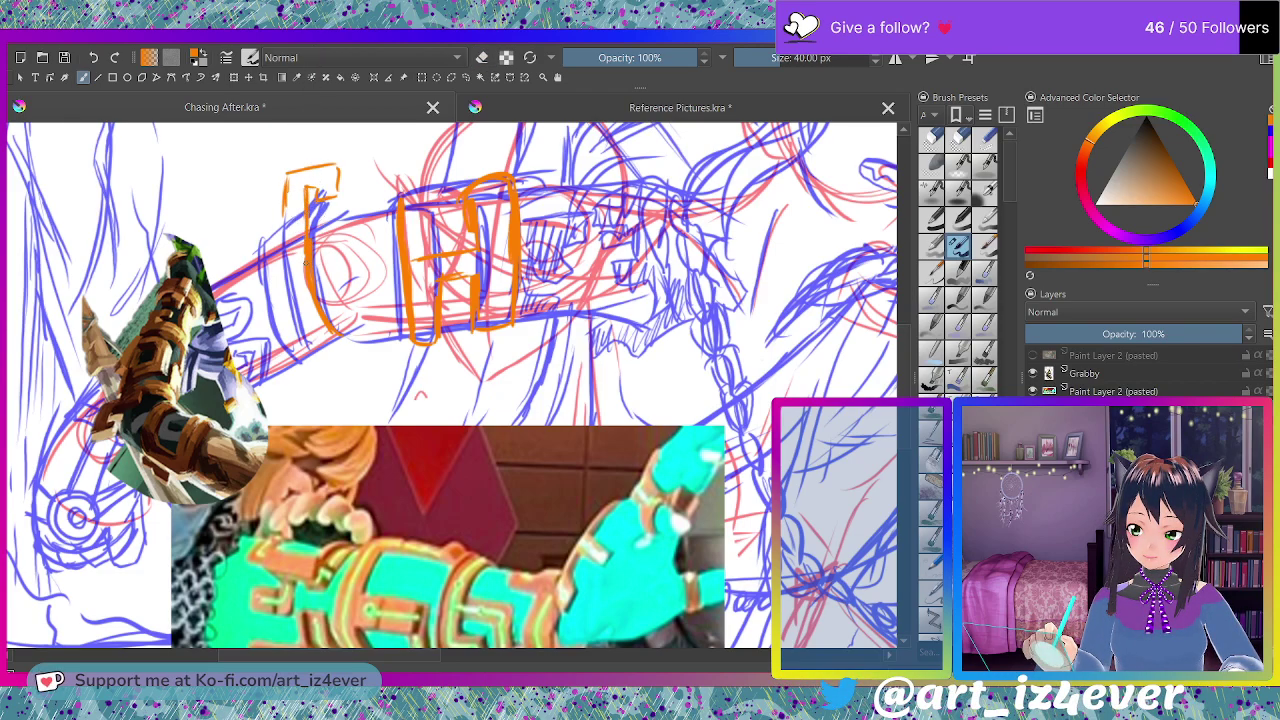
- Draw the forearm band's second curved orange edge down from the squared hook, and clean up the hook's inner lines with the eraser
mouse_move(279, 200)
mouse_down()
mouse_move(282, 272)
mouse_move(308, 345)
mouse_up()
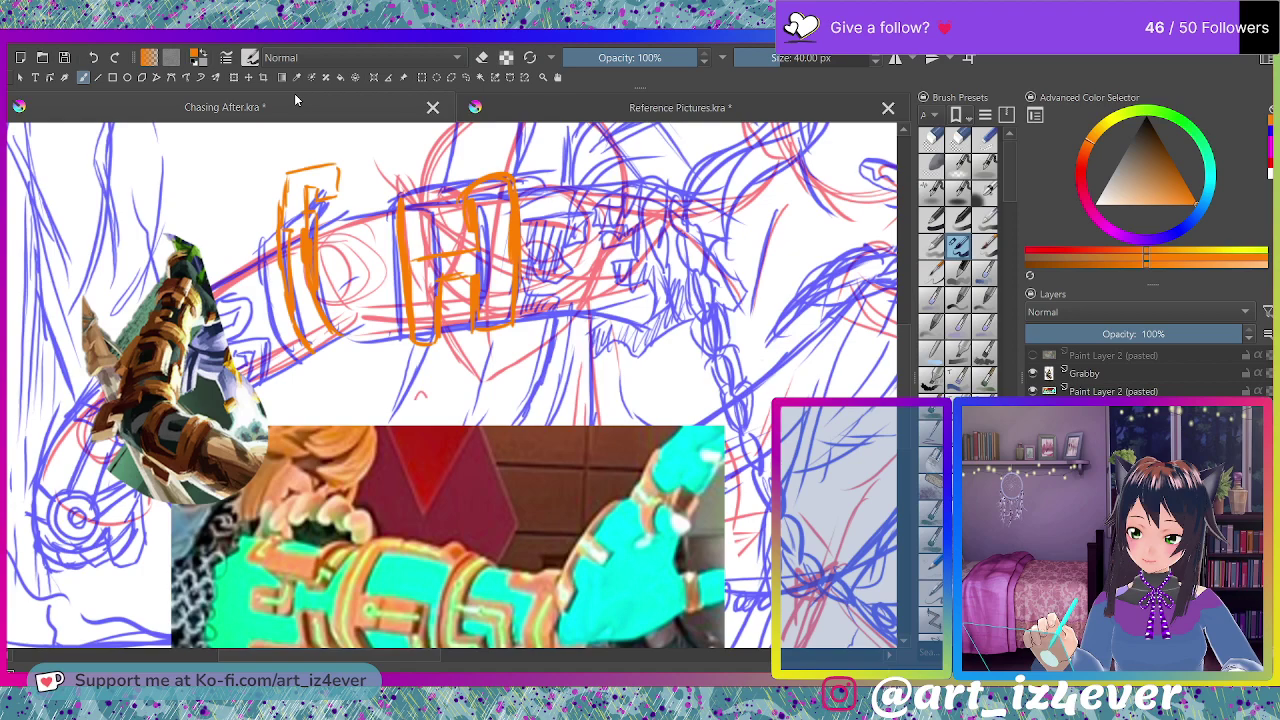
key(e)
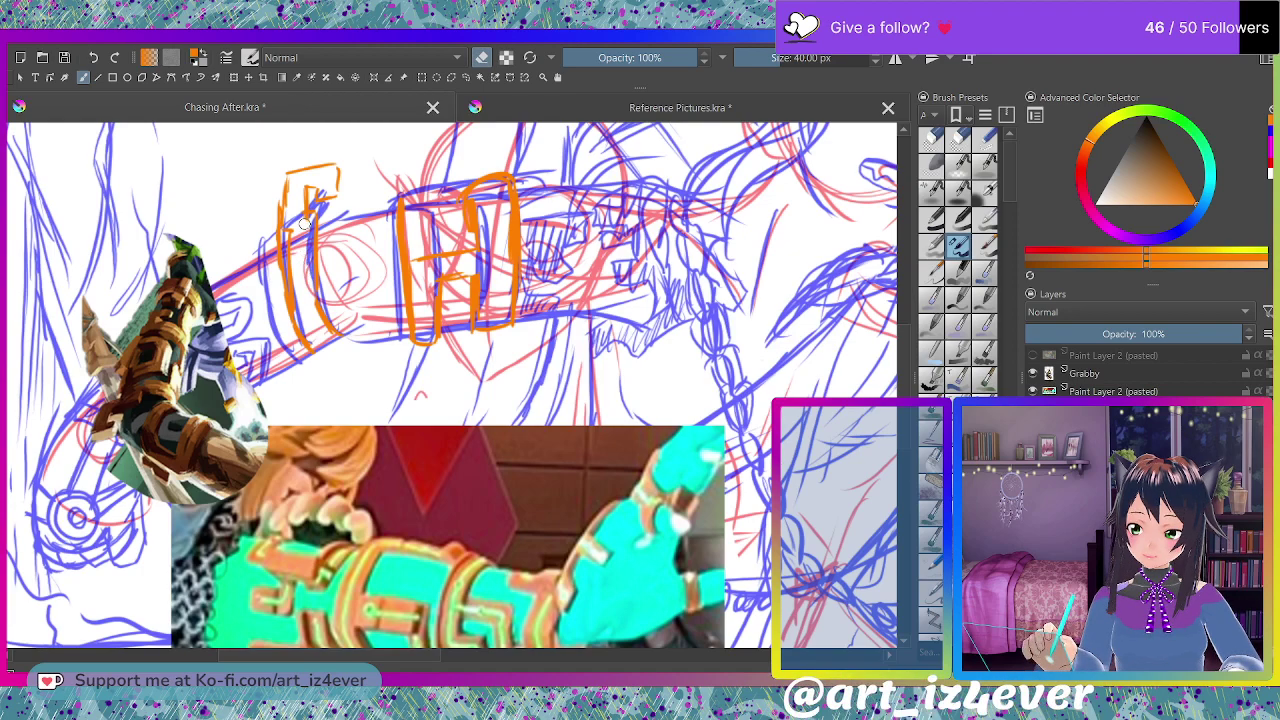
key(e)
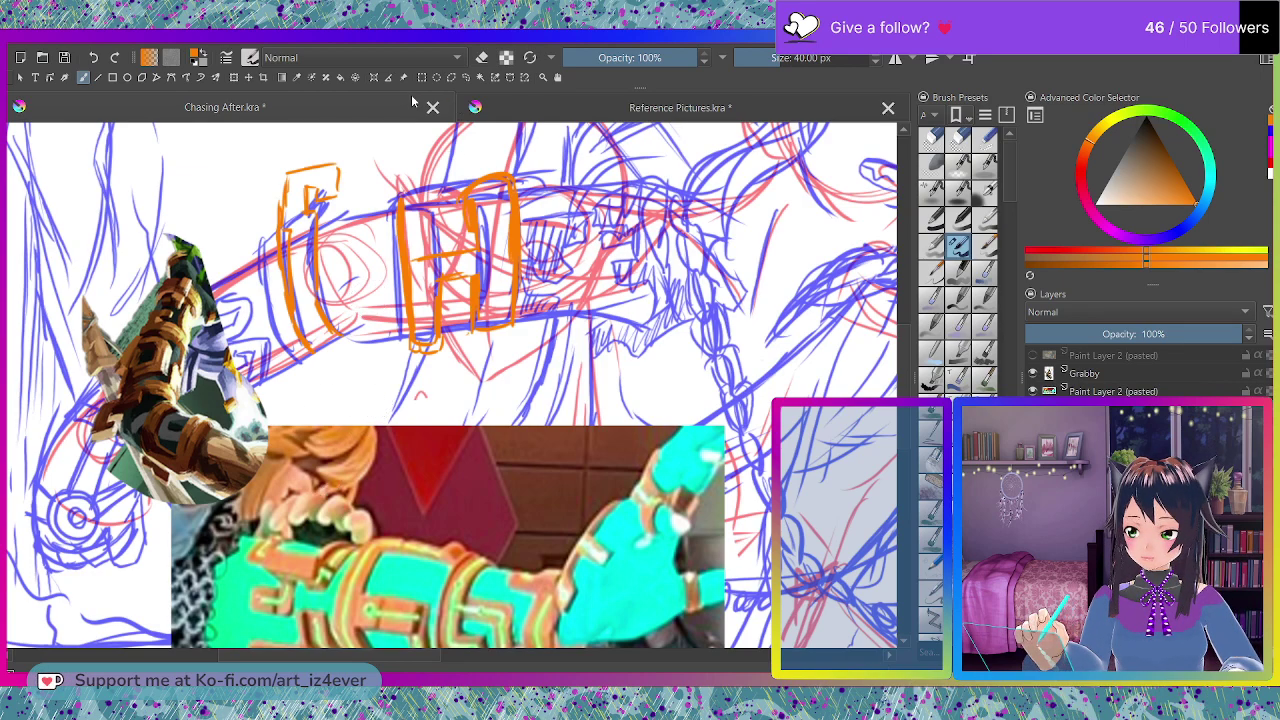
- Move the Grabby arm reference in front of the upper arm, enlarge it proportionally and apply the transform
key(t)
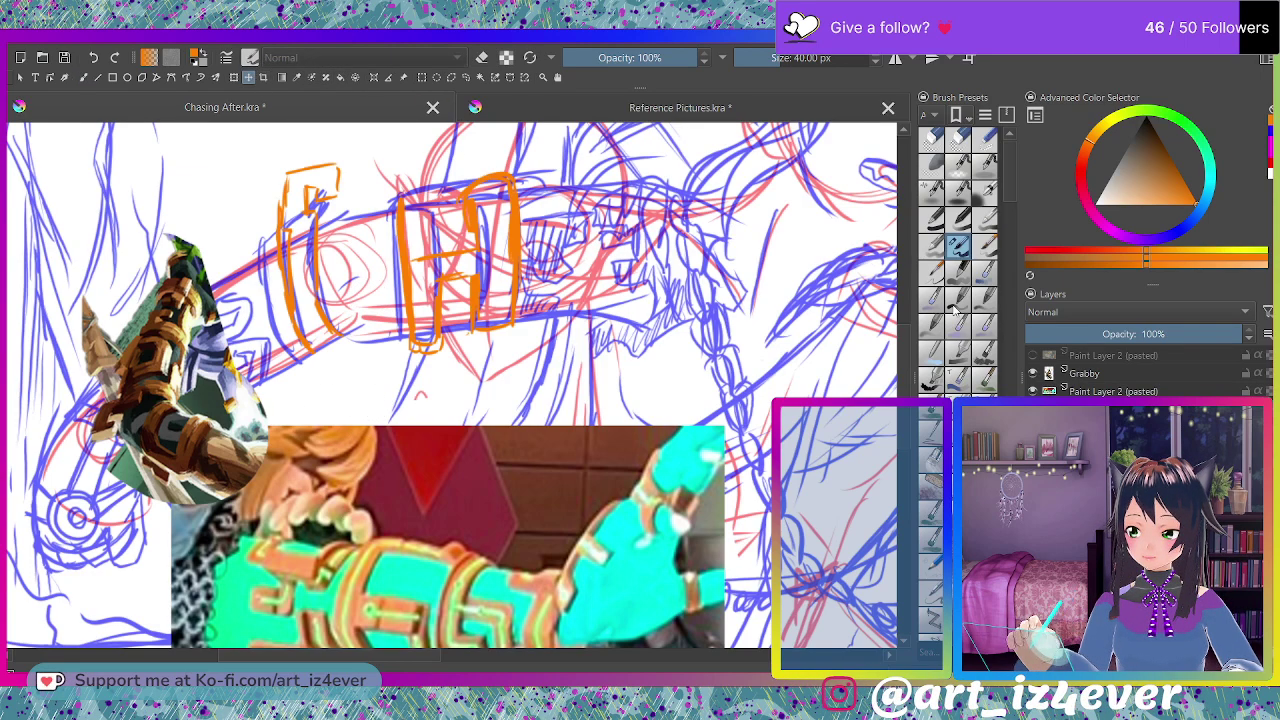
click(1102, 374)
mouse_move(184, 442)
mouse_down()
mouse_move(371, 393)
mouse_move(394, 433)
mouse_up()
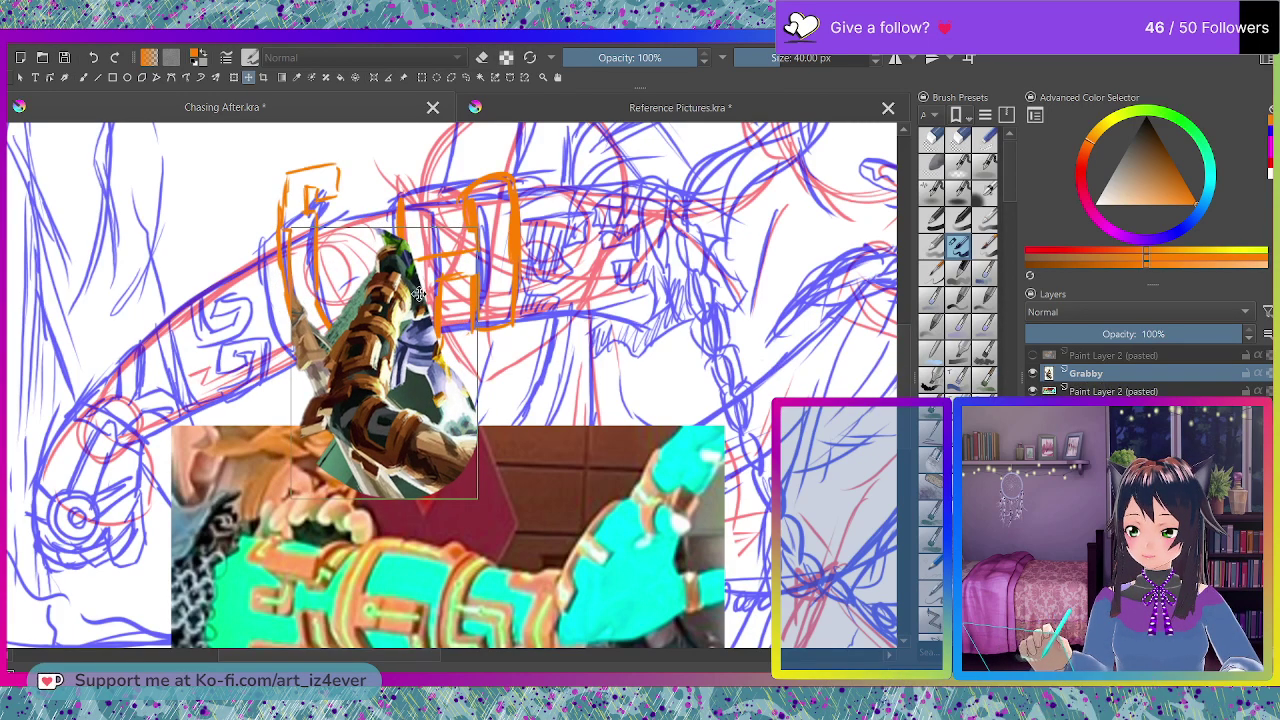
click(234, 77)
drag(478, 364, 540, 365)
drag(422, 508, 413, 573)
drag(428, 505, 470, 465)
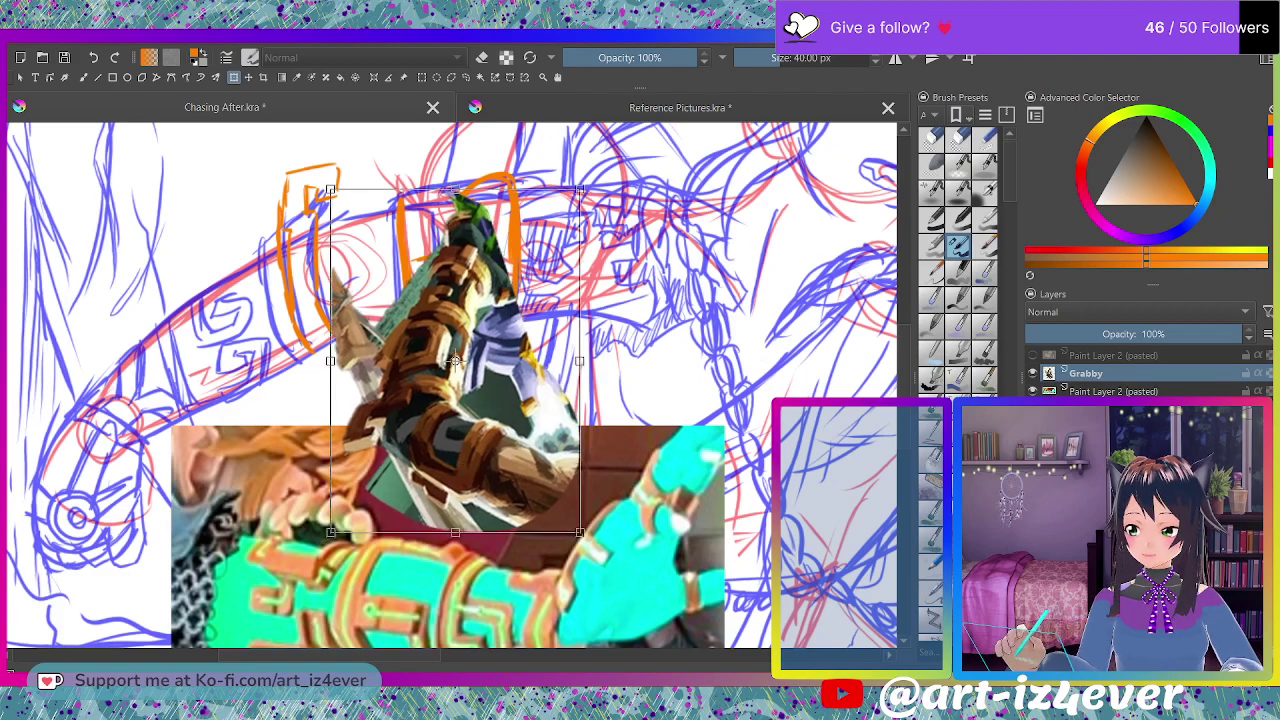
key(Return)
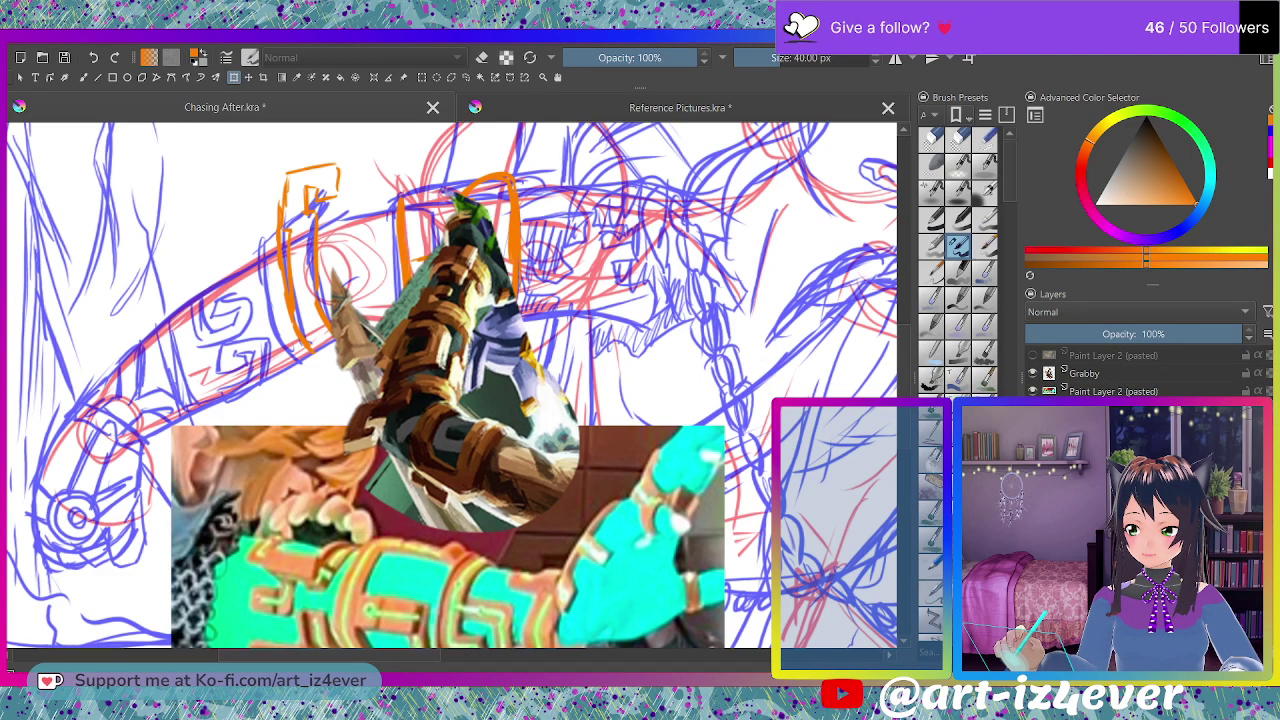
- Thin the forearm band's outer curved orange edge by erasing along it, and return the brush to painting mode
click(83, 77)
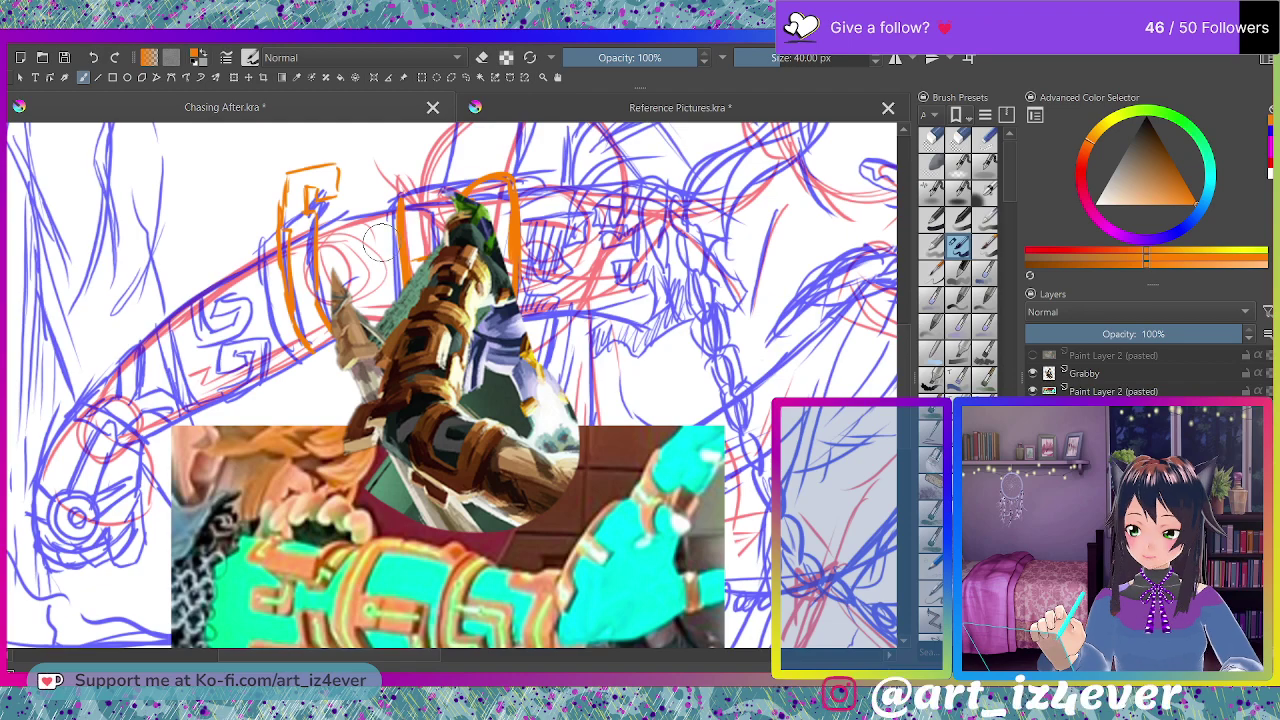
key(e)
drag(282, 258, 285, 304)
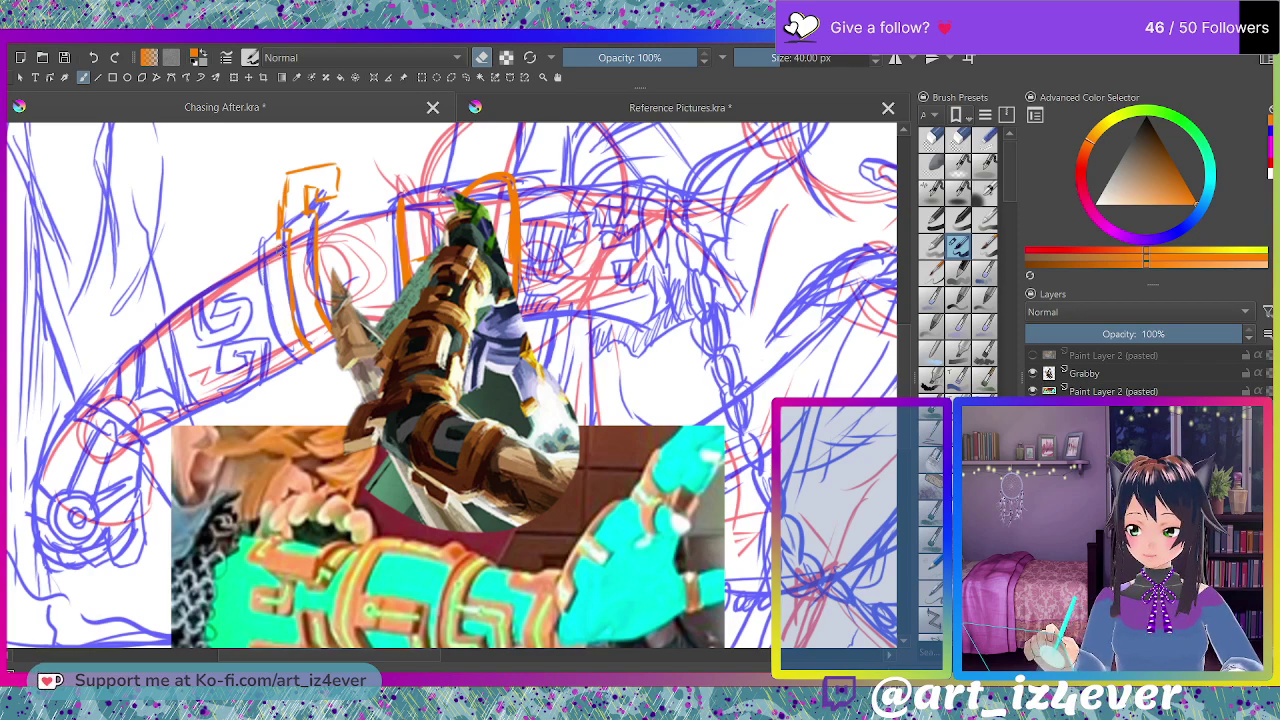
key(e)
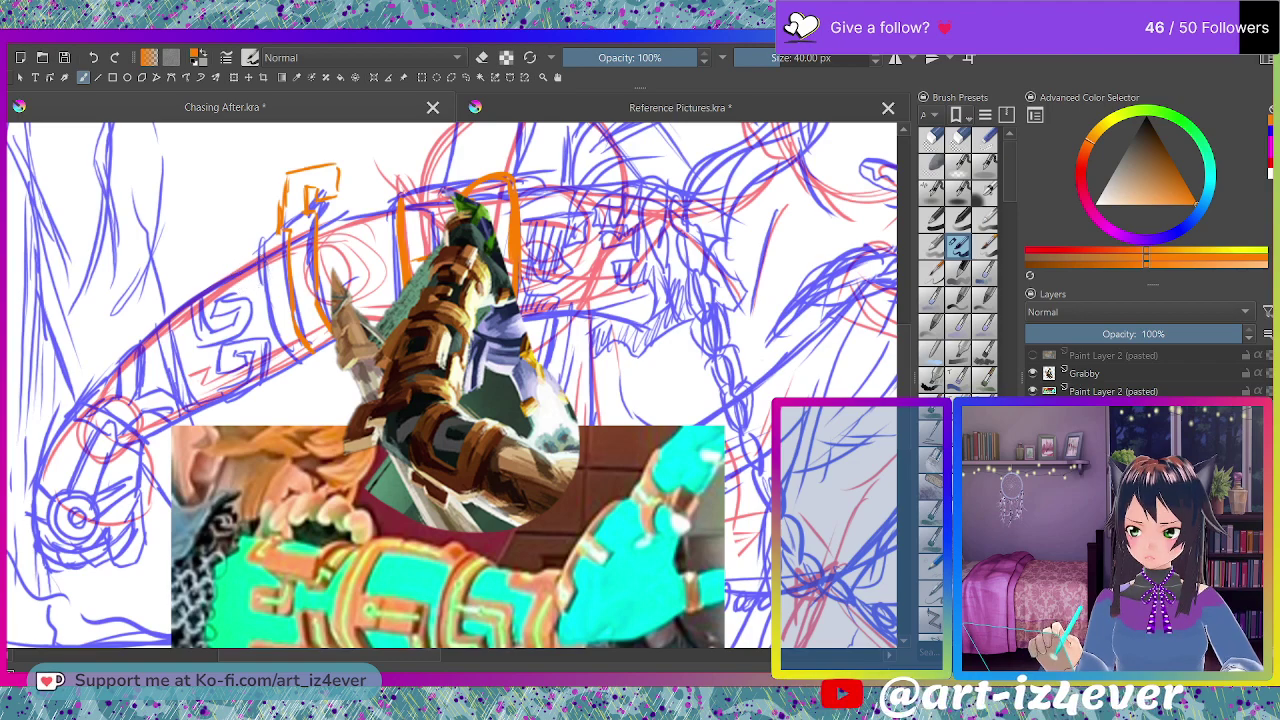
- Draw orange angular panel patterns on the forearm and curved bands across it towards the wrist
mouse_move(248, 303)
mouse_down()
mouse_move(250, 350)
mouse_move(192, 377)
mouse_up()
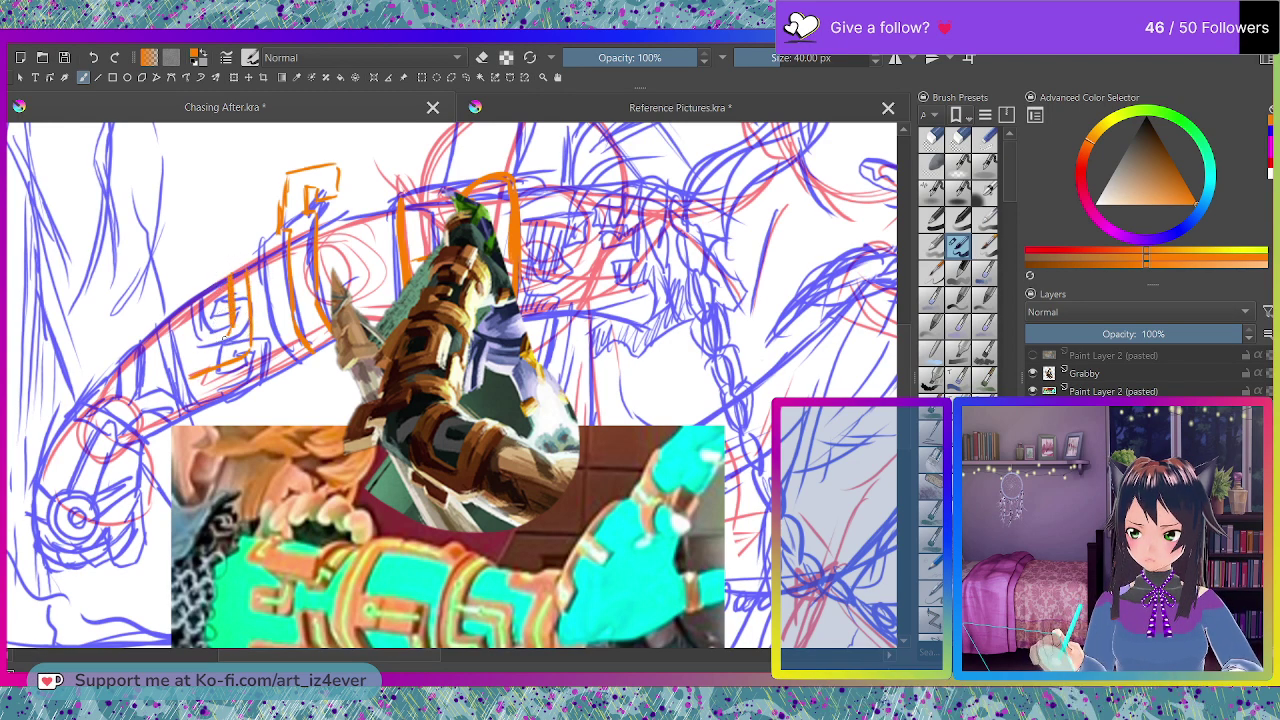
mouse_move(226, 336)
mouse_down()
mouse_move(183, 332)
mouse_move(190, 342)
mouse_move(184, 309)
mouse_up()
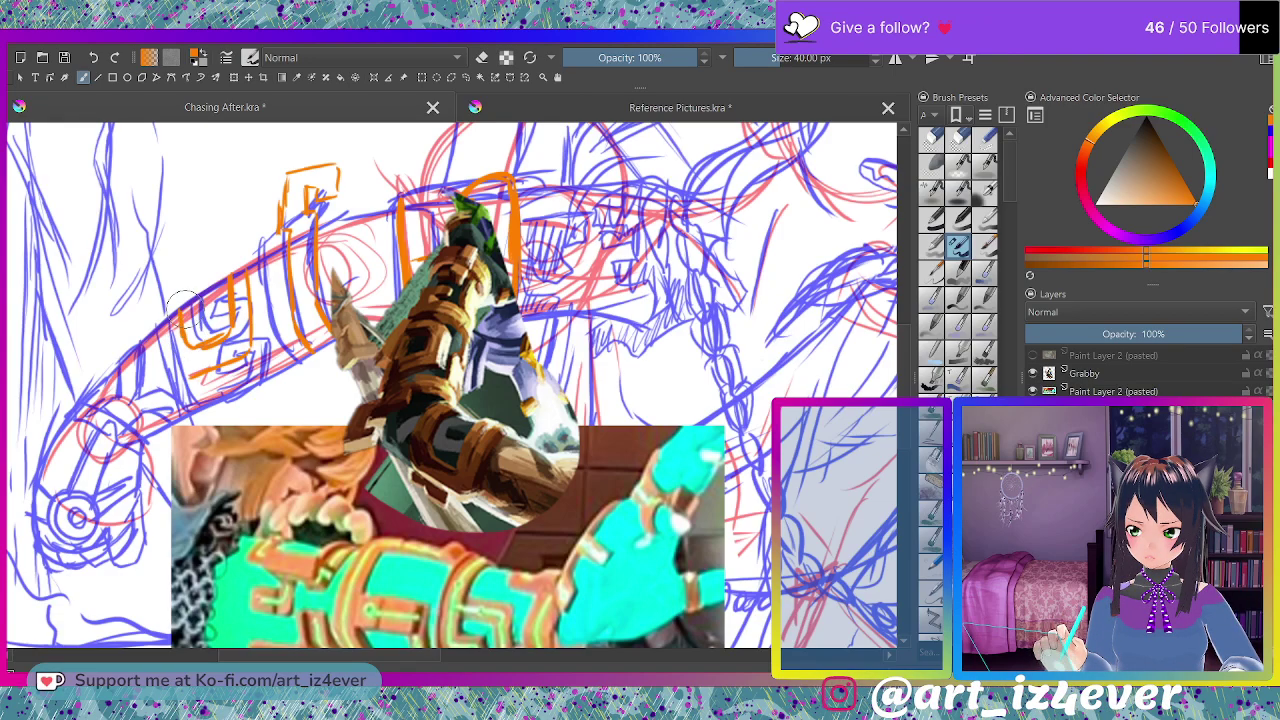
mouse_move(197, 375)
mouse_down()
mouse_move(163, 365)
mouse_move(157, 321)
mouse_up()
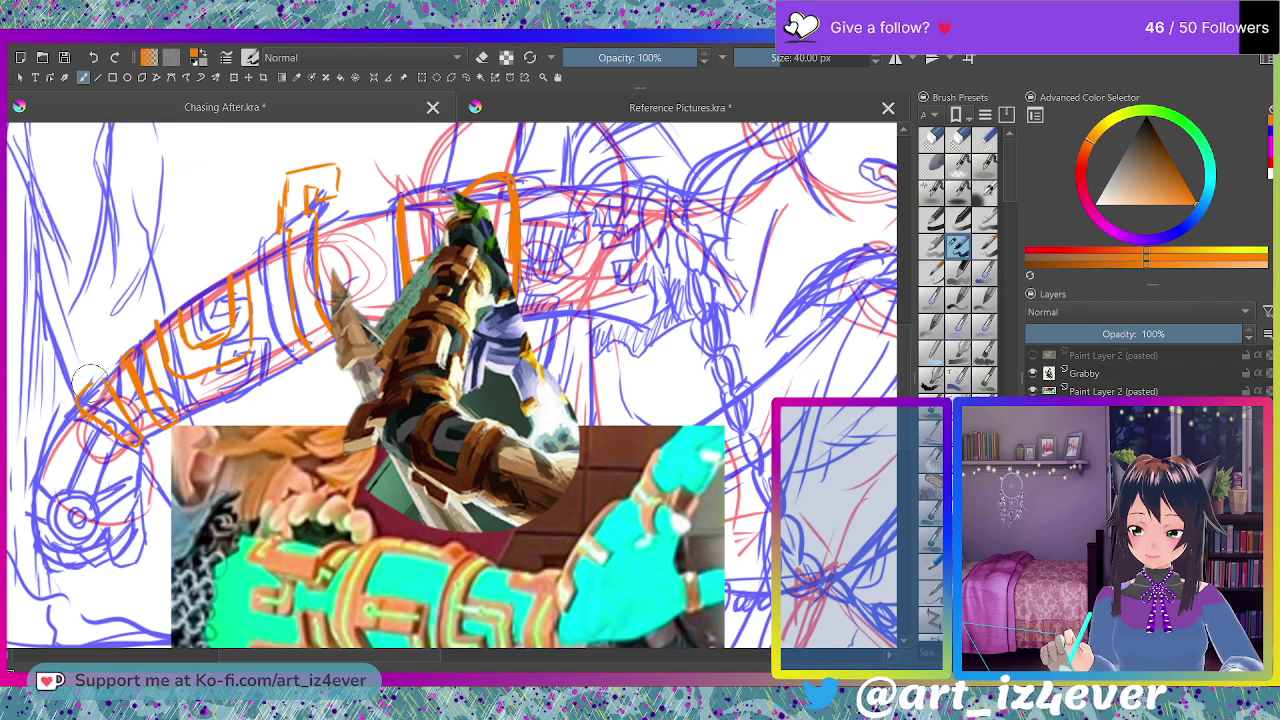
mouse_move(112, 380)
mouse_down()
mouse_move(112, 426)
mouse_move(76, 396)
mouse_up()
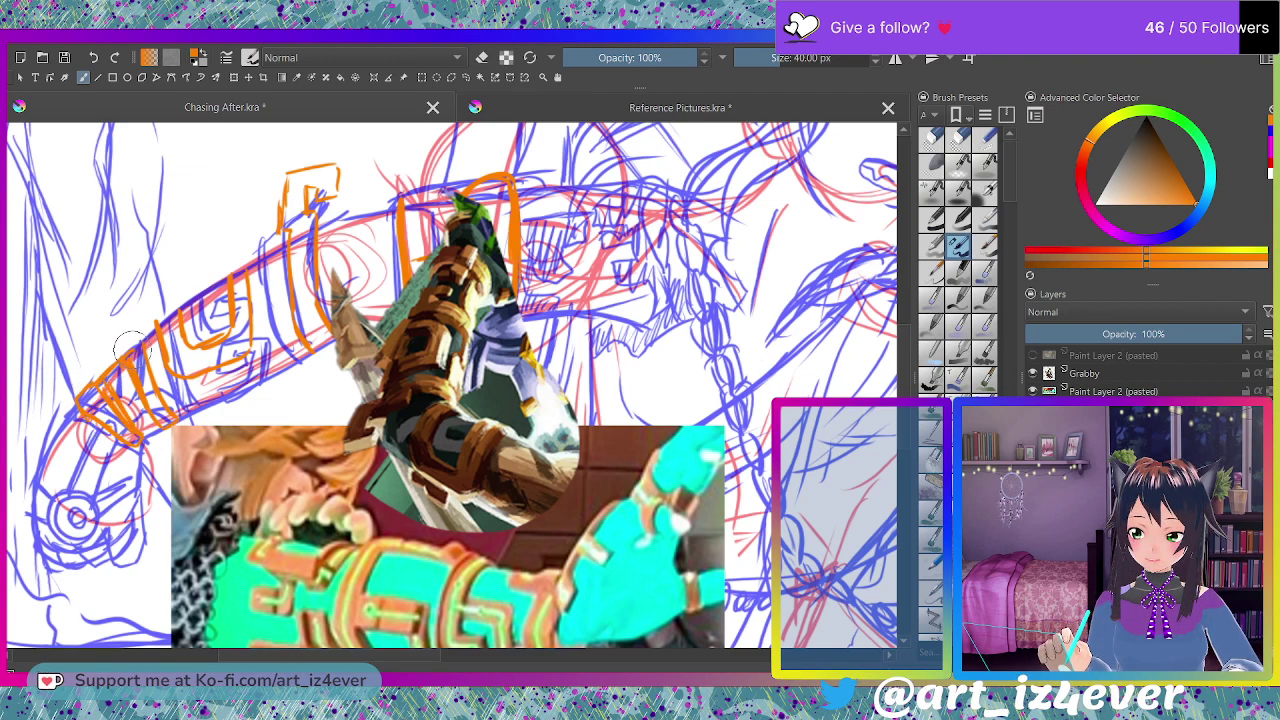
- Clean up the wrist bands' orange lines and draw a two-line strip from the wrist to a circle around the hand's round emblem
key(e)
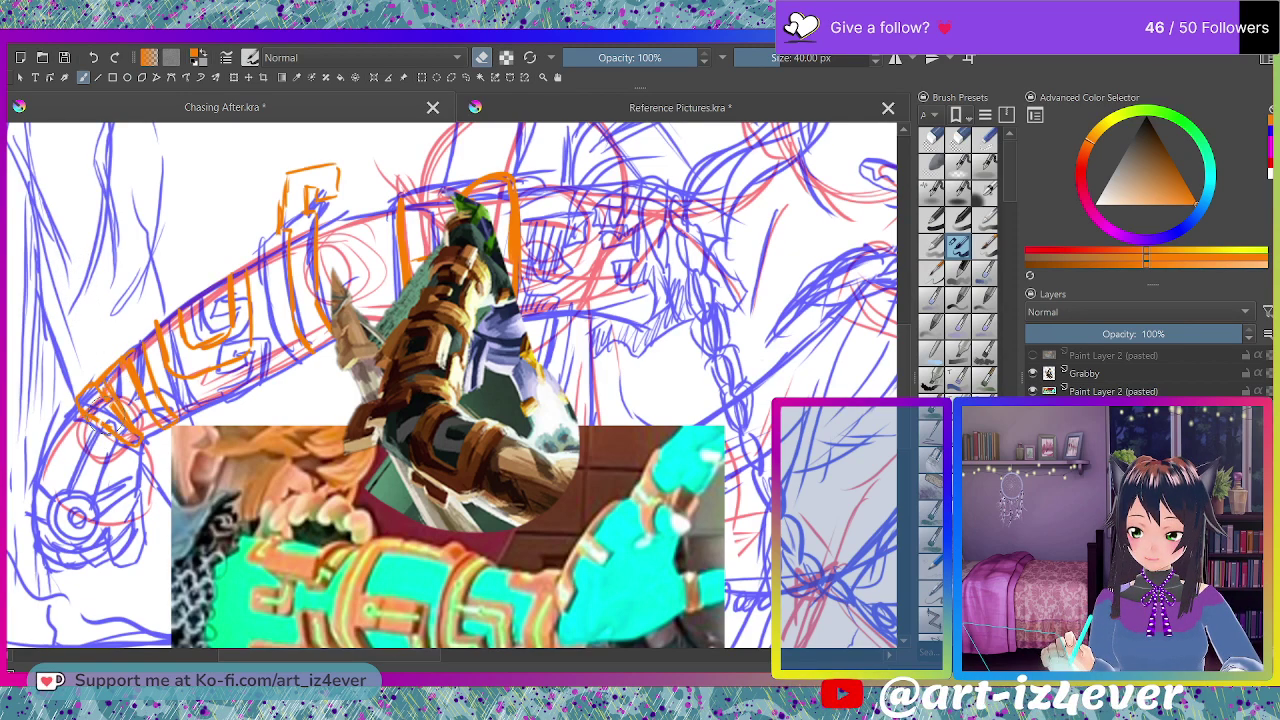
key(e)
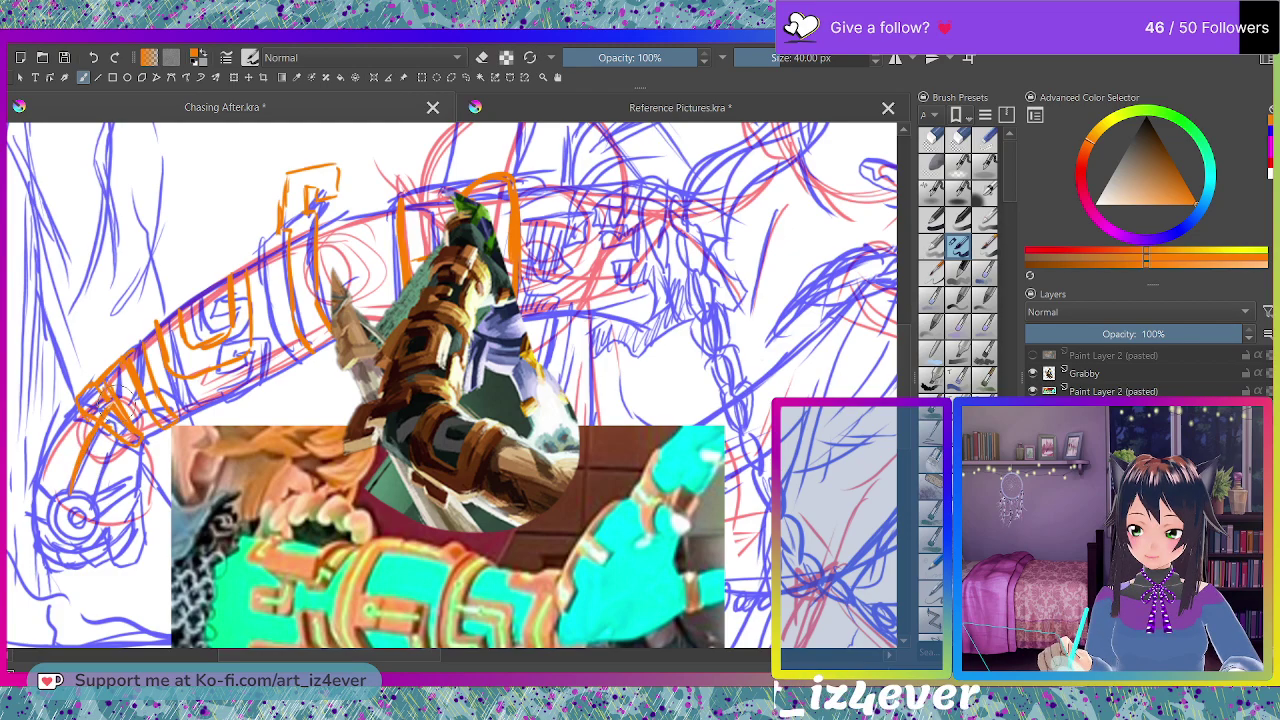
drag(112, 442, 94, 500)
mouse_move(128, 452)
mouse_down()
mouse_move(80, 510)
mouse_move(72, 494)
mouse_move(60, 502)
mouse_move(68, 538)
mouse_move(100, 524)
mouse_move(64, 484)
mouse_up()
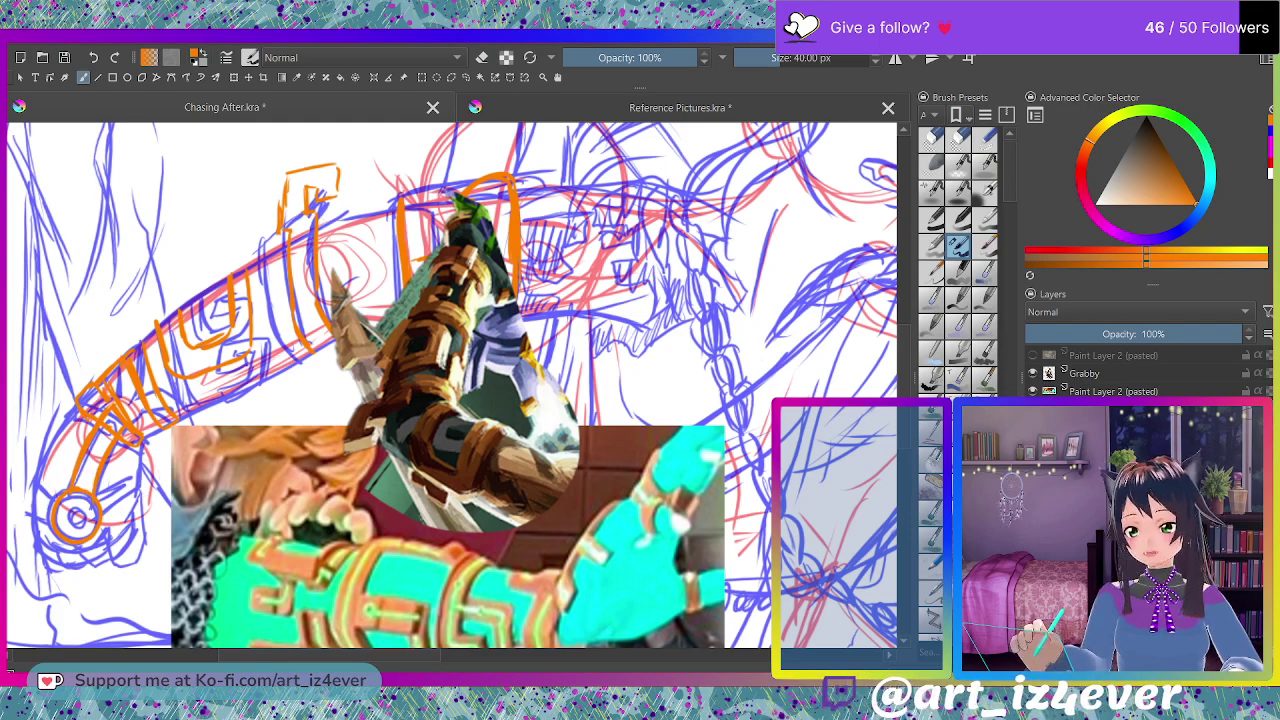
- In Reference Pictures, lasso the armoured hand and forearm in the misty green image and paste the copy into Chasing After
click(557, 103)
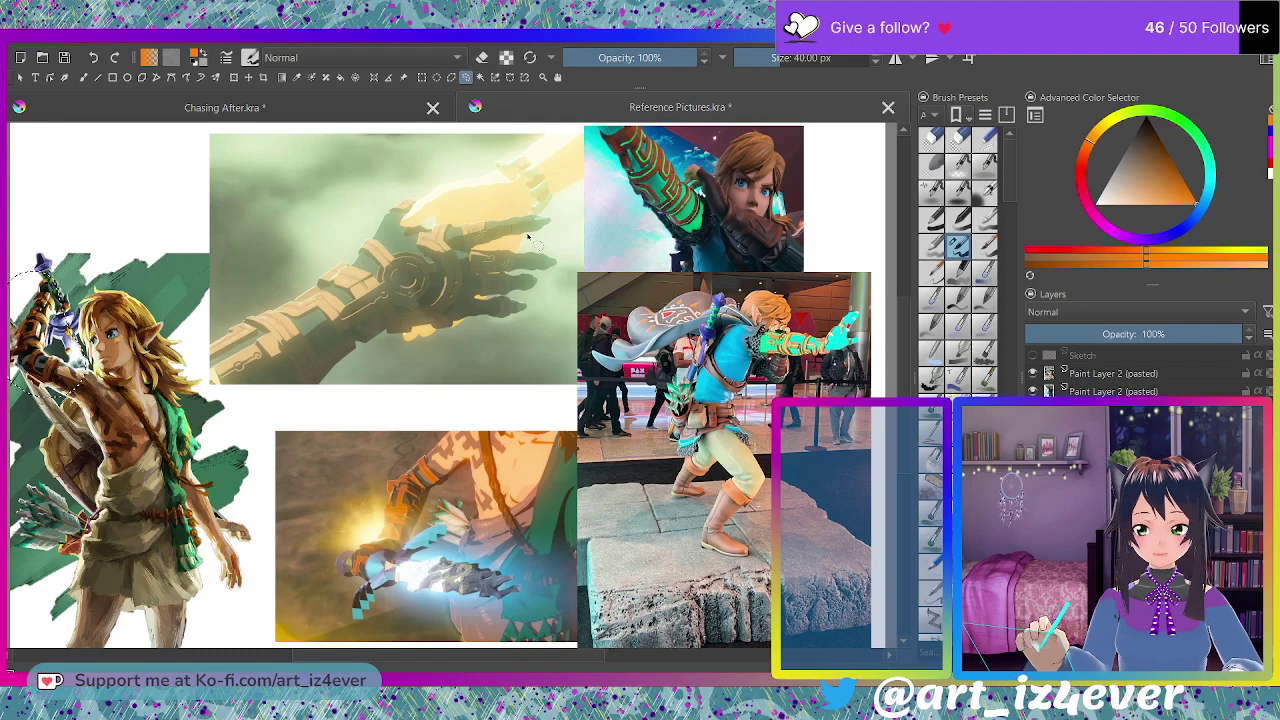
mouse_move(427, 176)
mouse_down()
mouse_move(403, 178)
mouse_move(536, 333)
mouse_move(530, 163)
mouse_up()
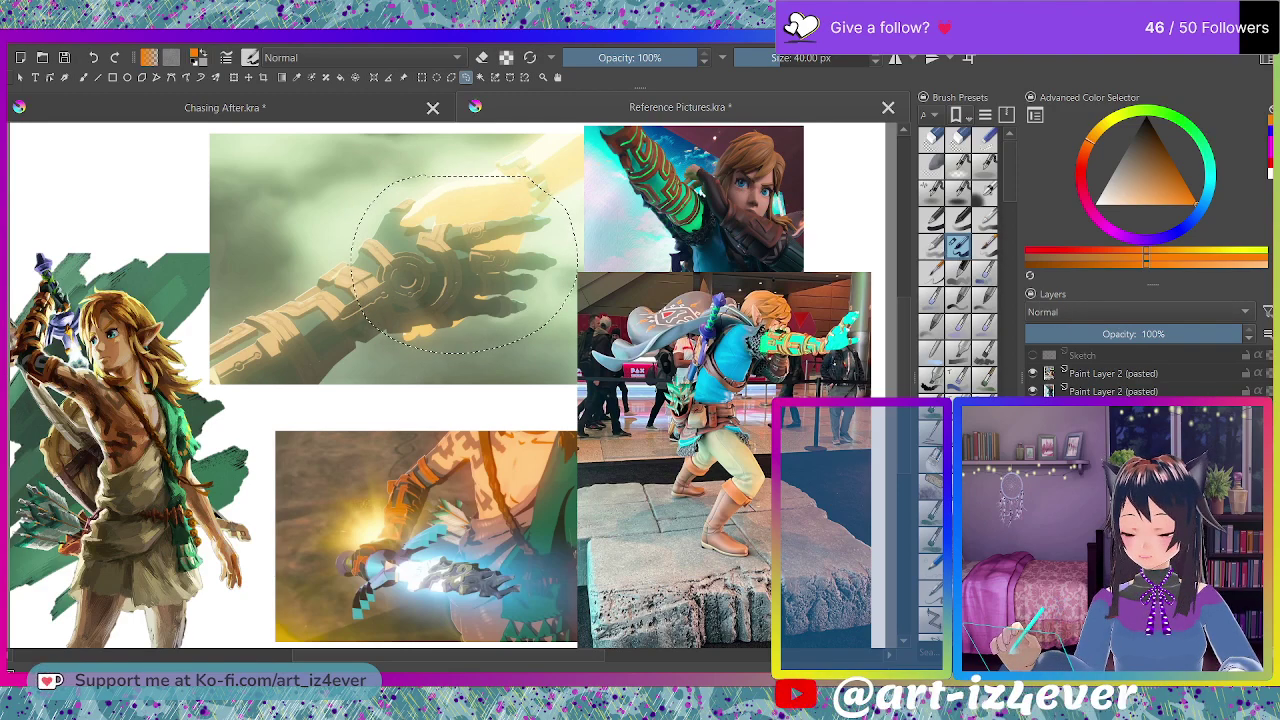
click(372, 170)
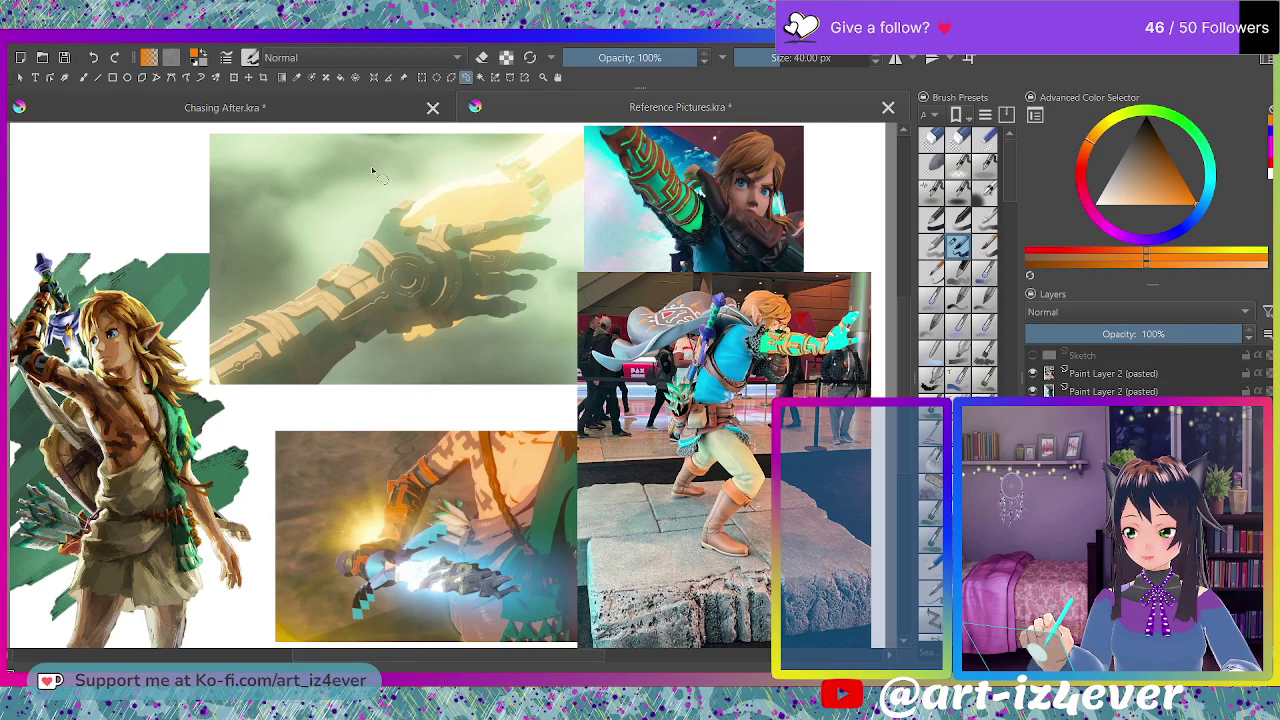
key(ctrl+z)
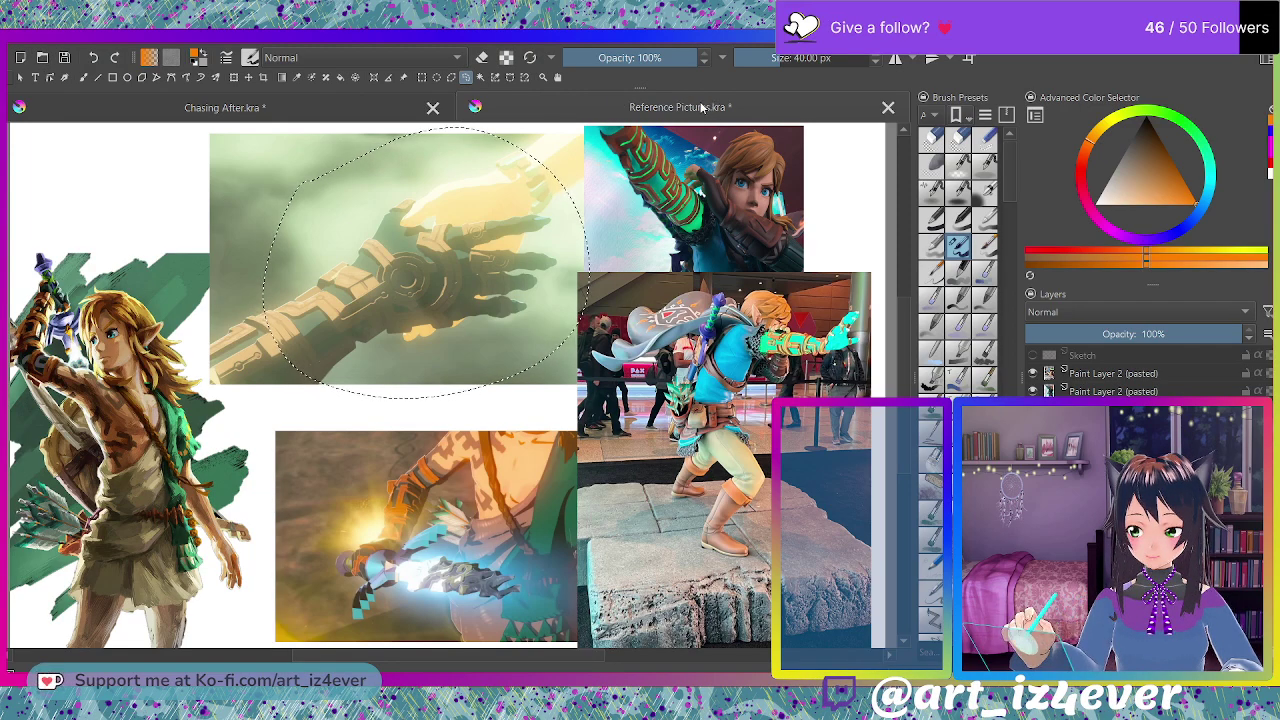
click(353, 106)
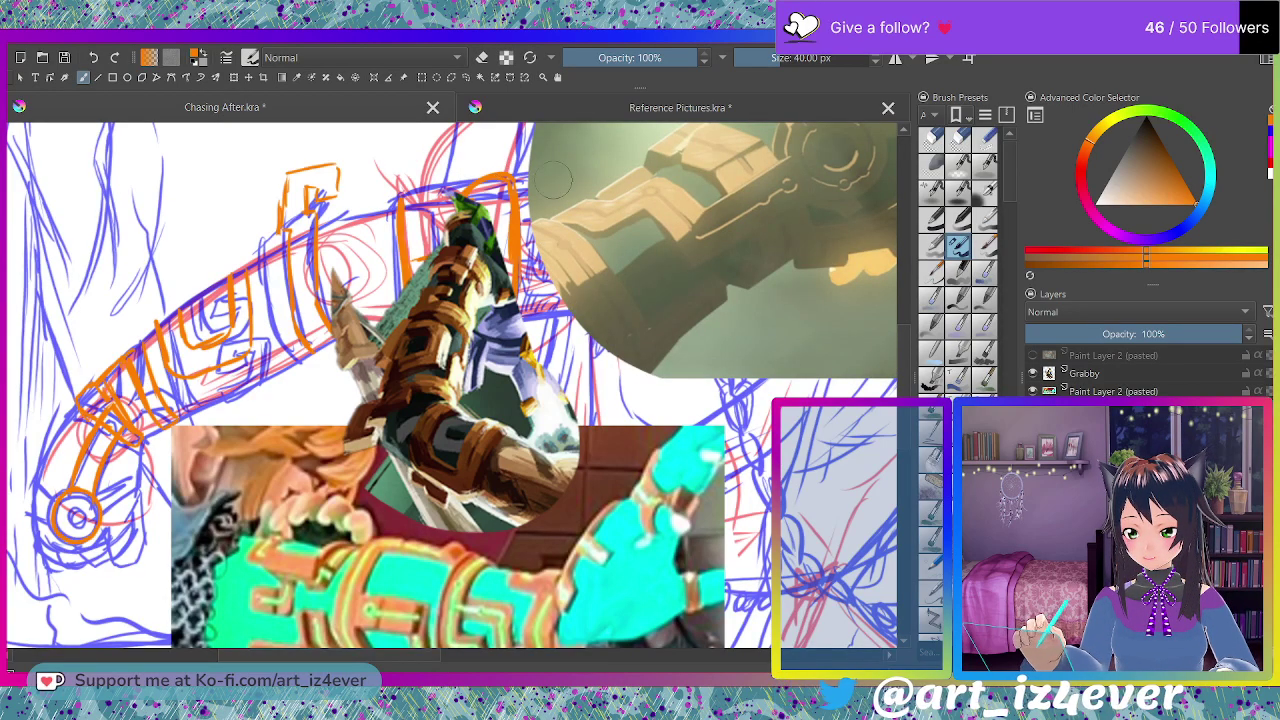
- Move the pasted hand reference over the forearm sketch and scale it down to sit beside the drawn hand
key(t)
drag(817, 300, 220, 468)
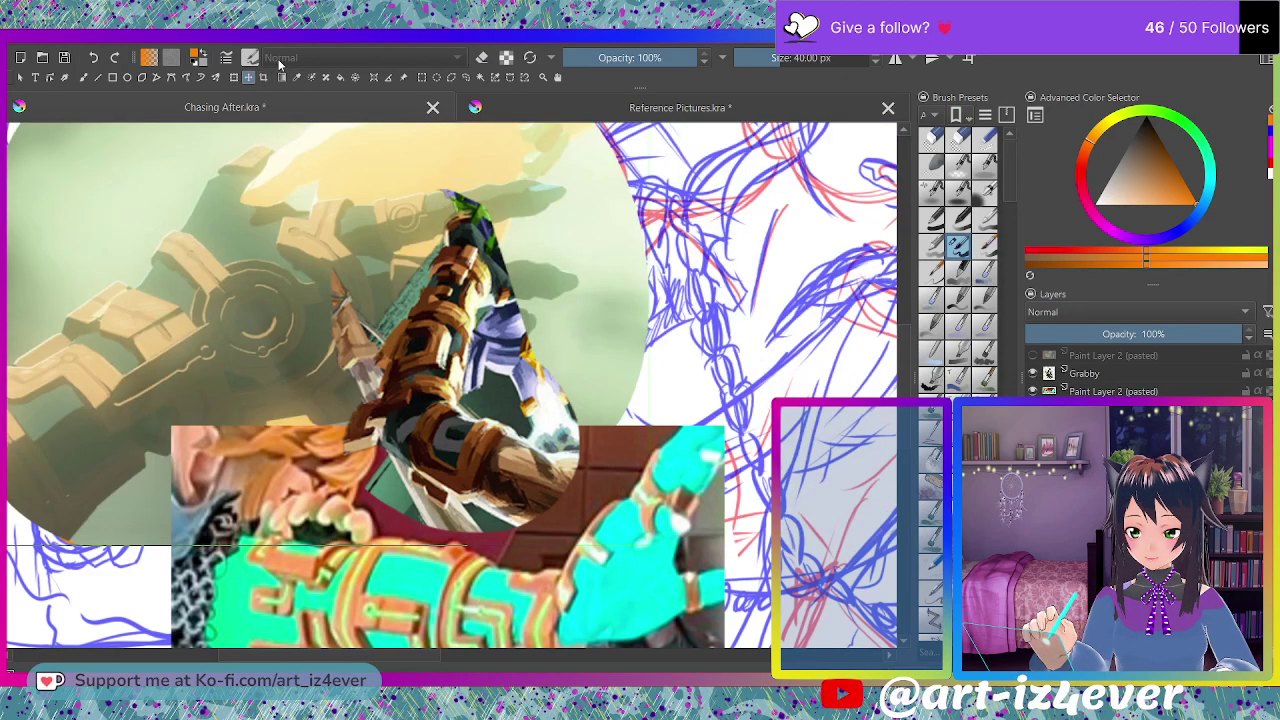
click(233, 77)
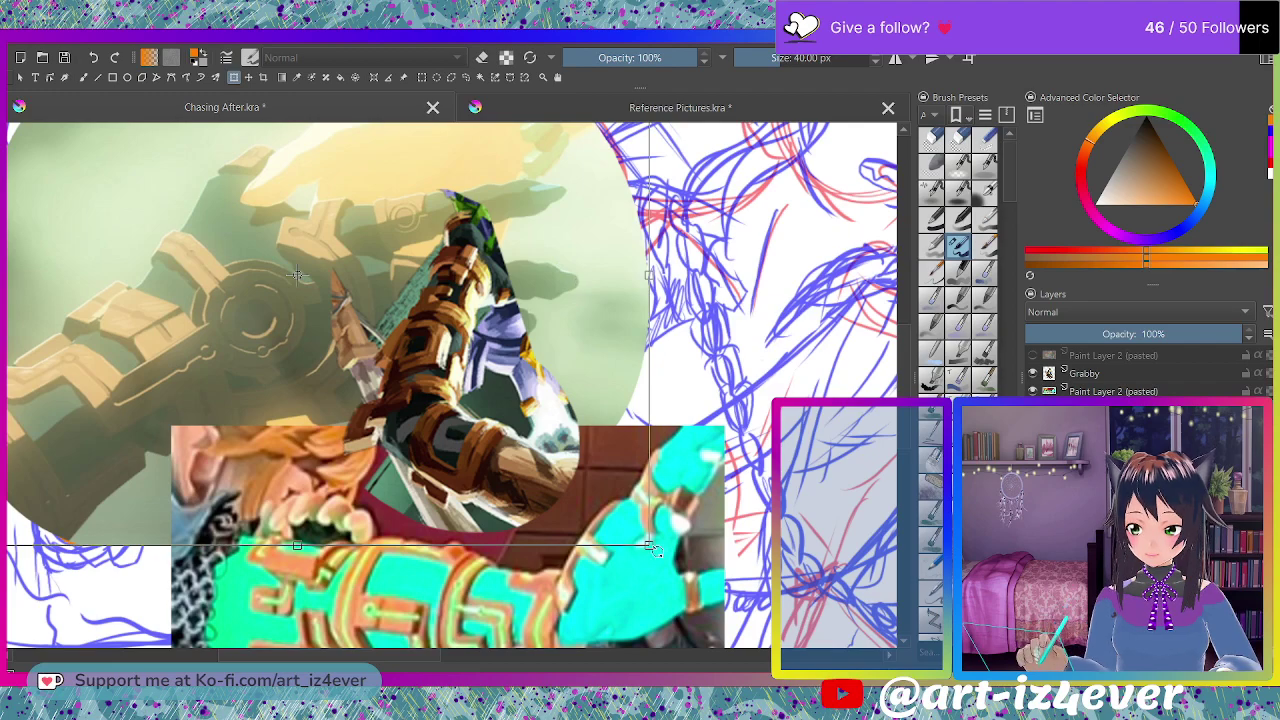
drag(648, 545, 583, 500)
drag(418, 418, 365, 374)
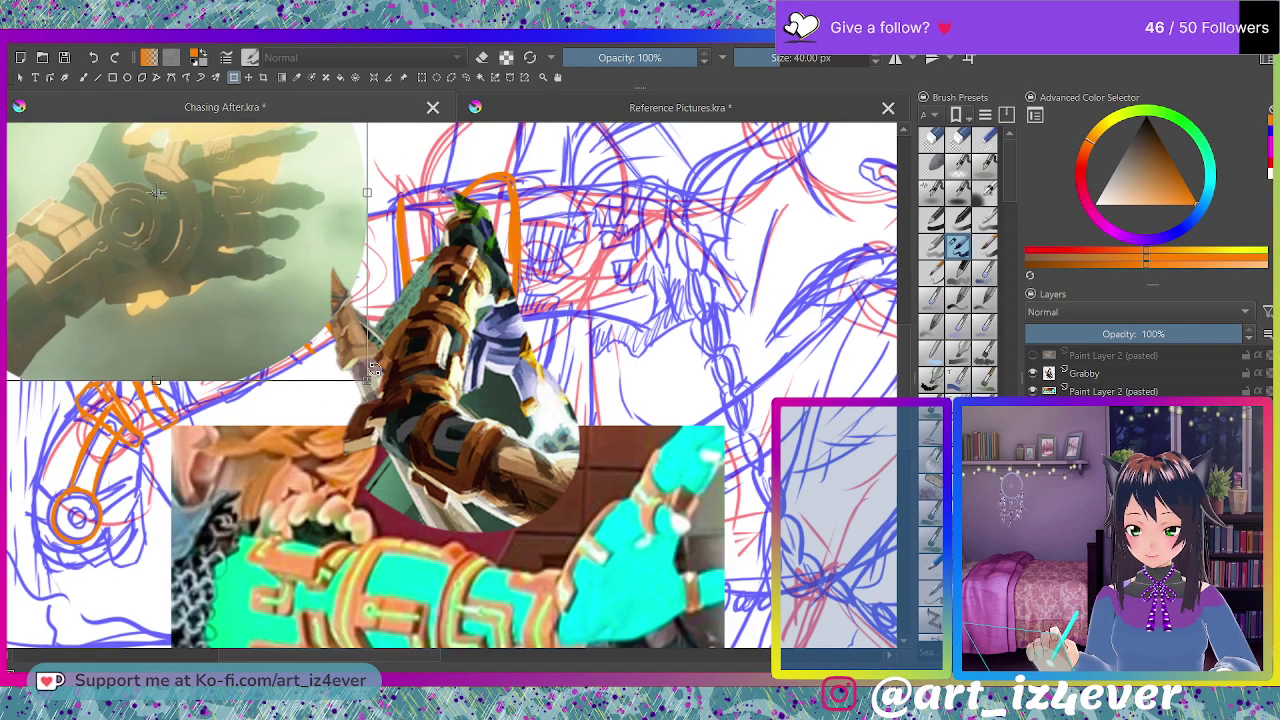
- With the brush, draw orange armour plates and inner details around the hand's circular emblem, following the hand reference
key(b)
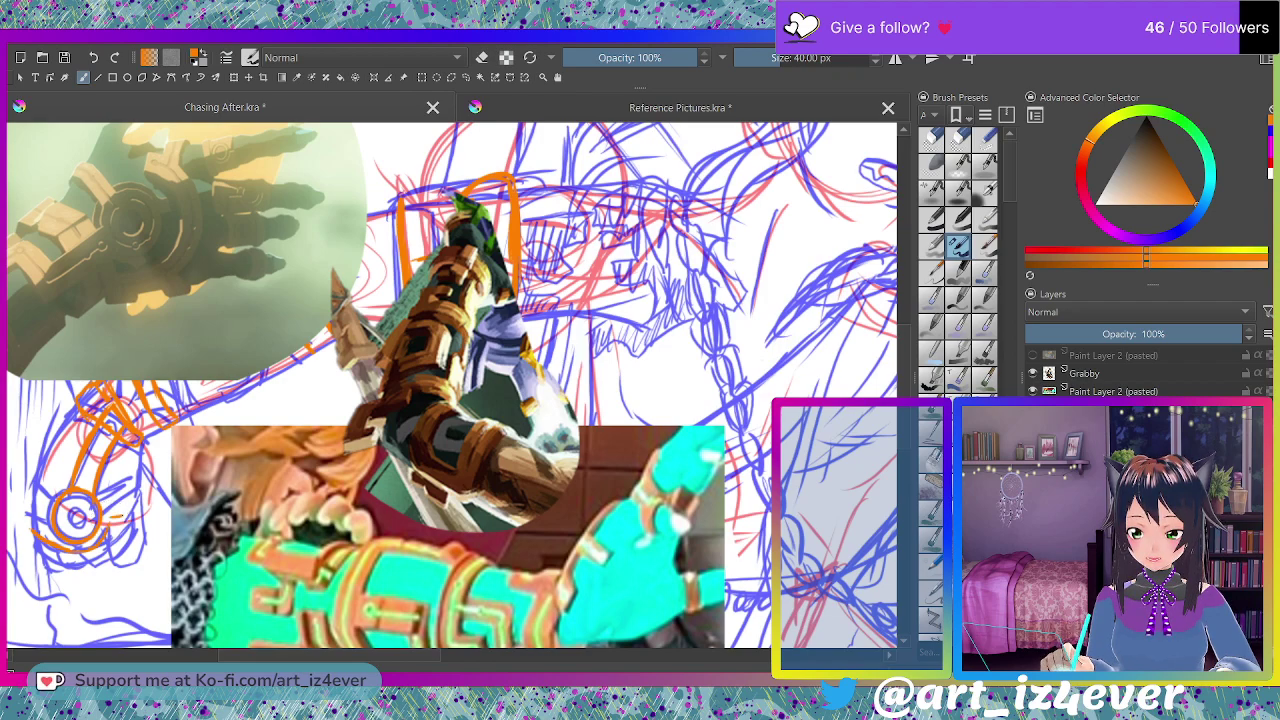
mouse_move(118, 516)
mouse_down()
mouse_move(115, 547)
mouse_move(78, 564)
mouse_up()
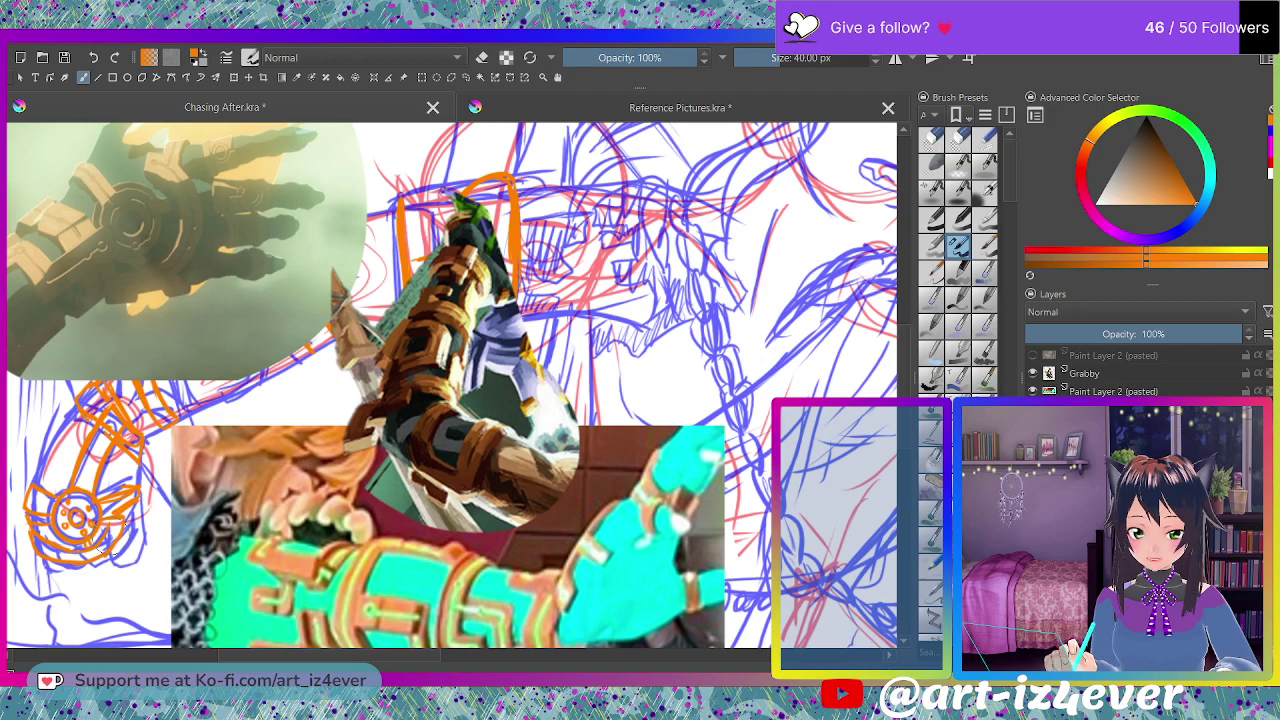
key(3)
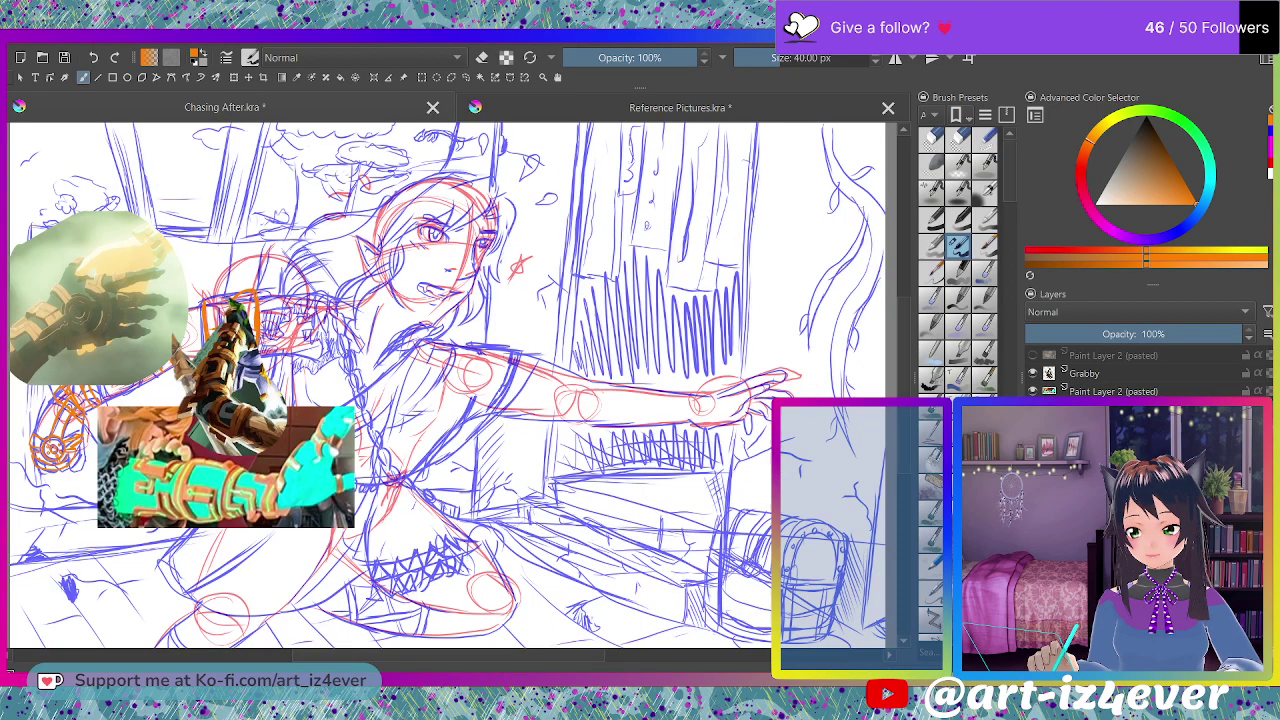
- Hide the pasted arm references and lower the sketch's opacity to a faint underdrawing
click(1033, 373)
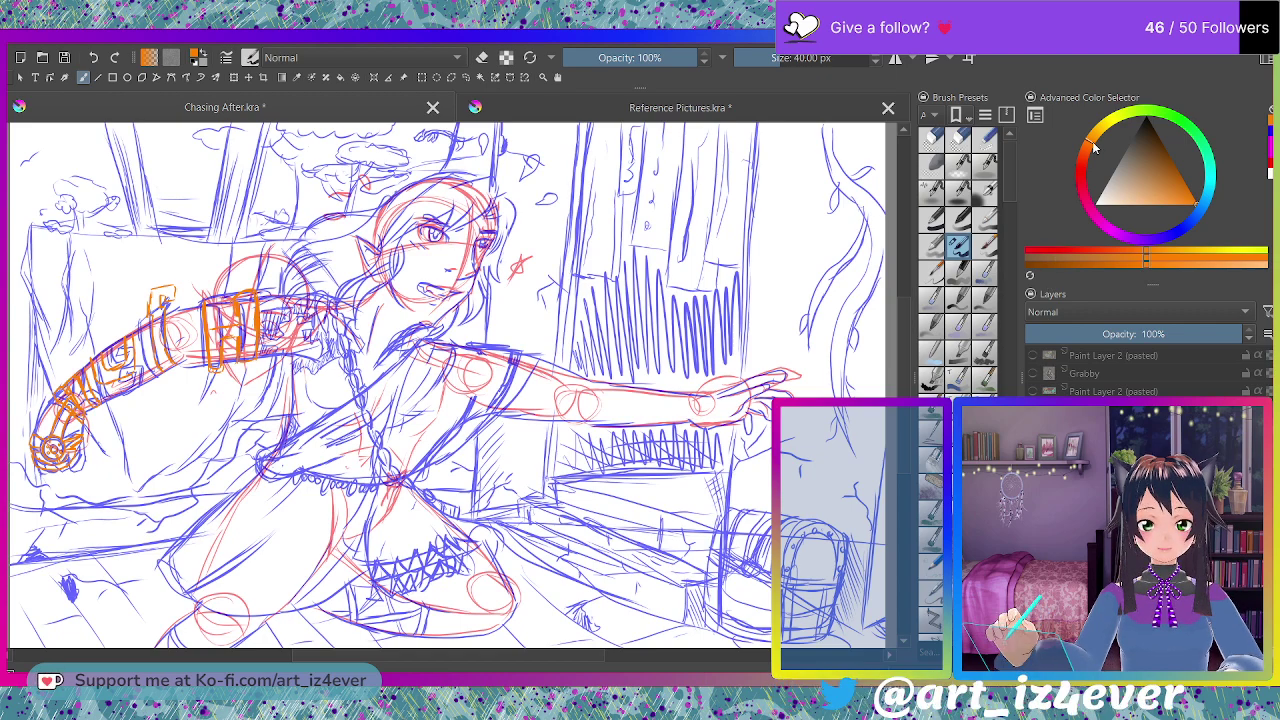
drag(1164, 334, 1148, 332)
- On the layer above the faded sketch, line the character's pointed ear and its inner folds in black
key(Page_Up)
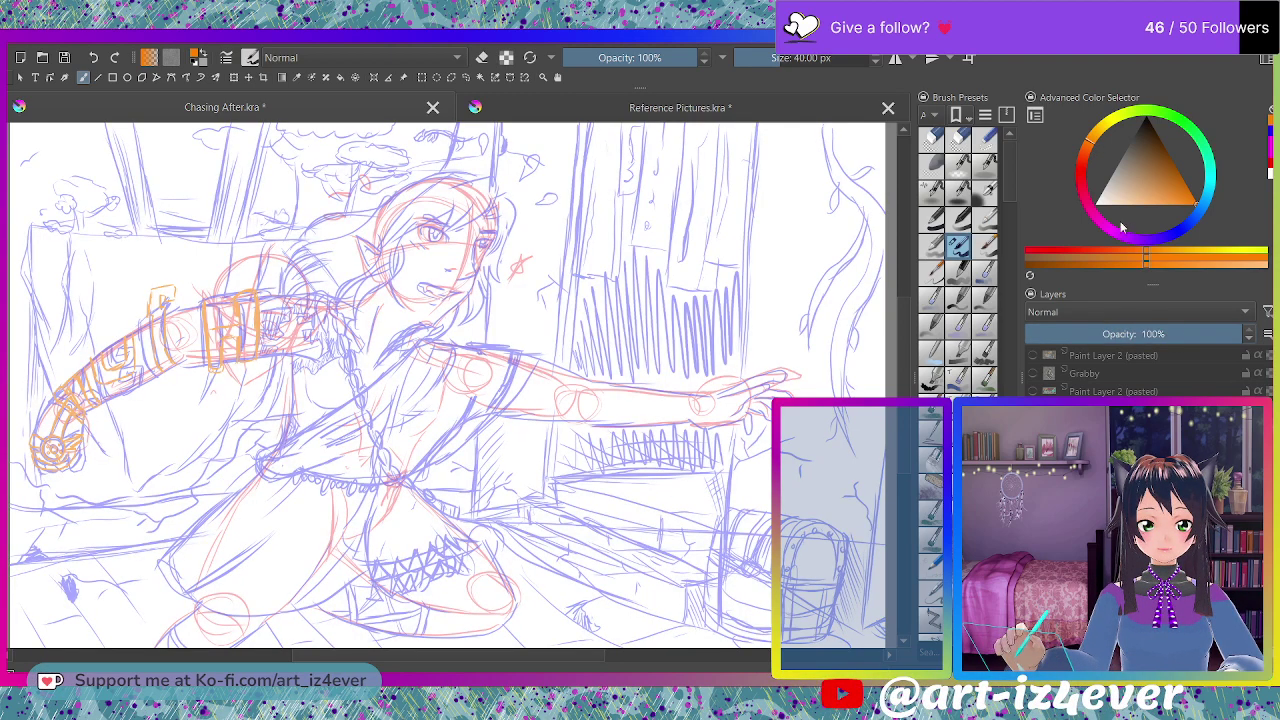
key(d)
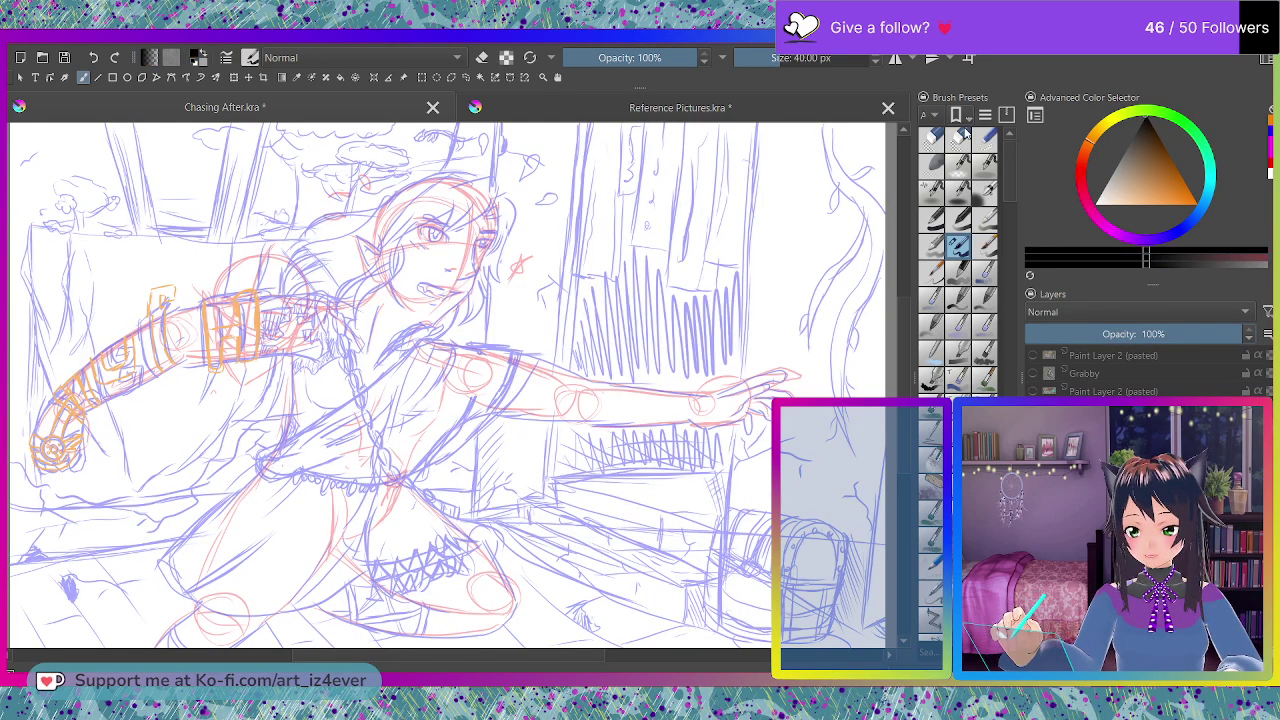
key(ctrl+plus)
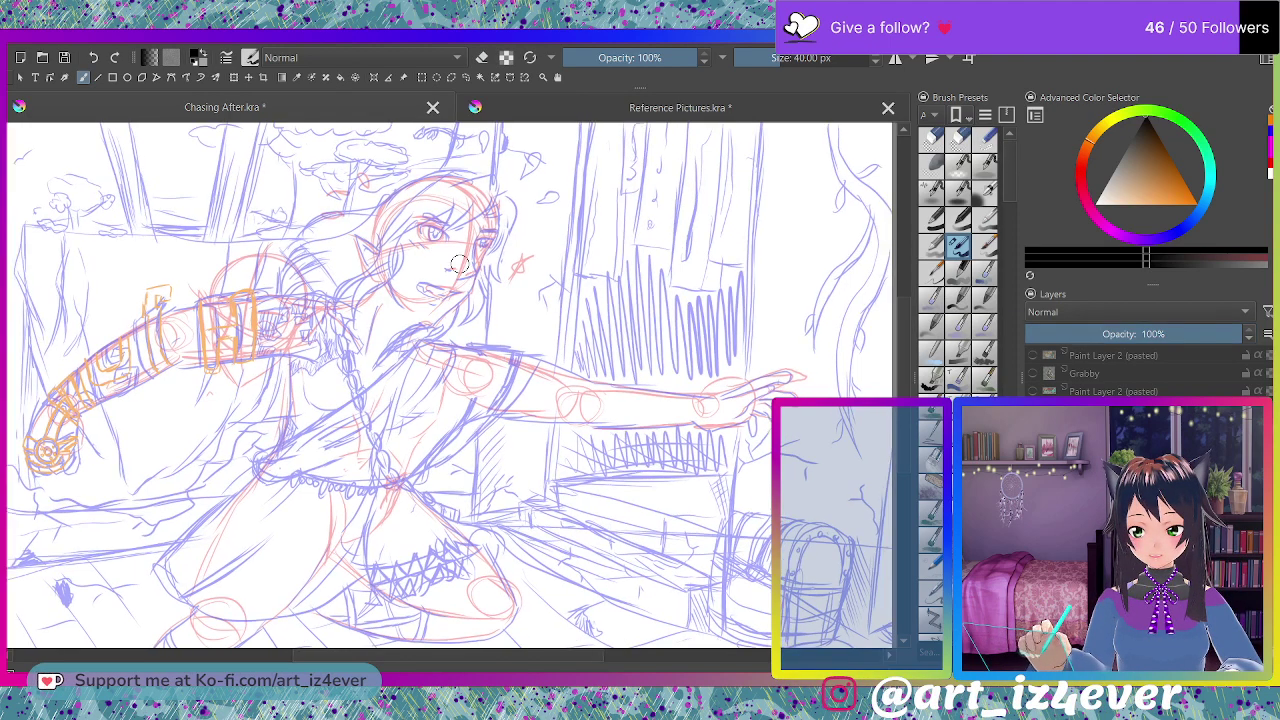
scroll(366, 171, up, 2)
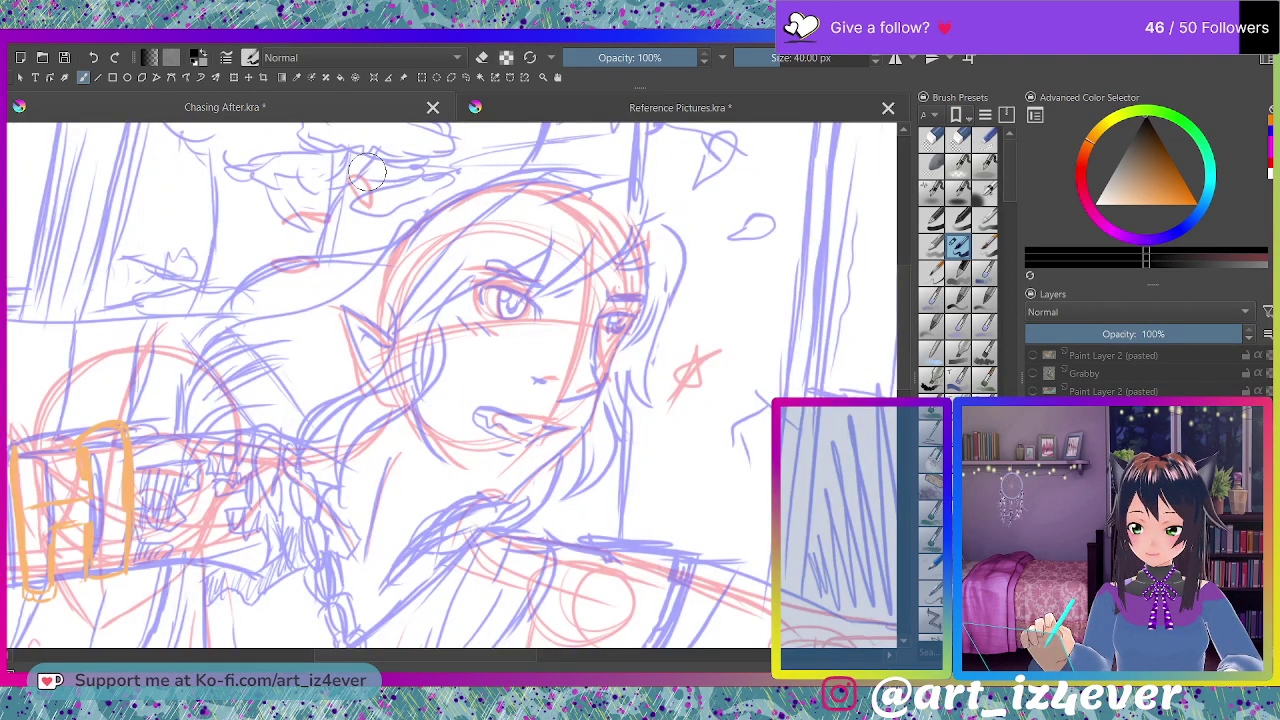
drag(392, 340, 353, 314)
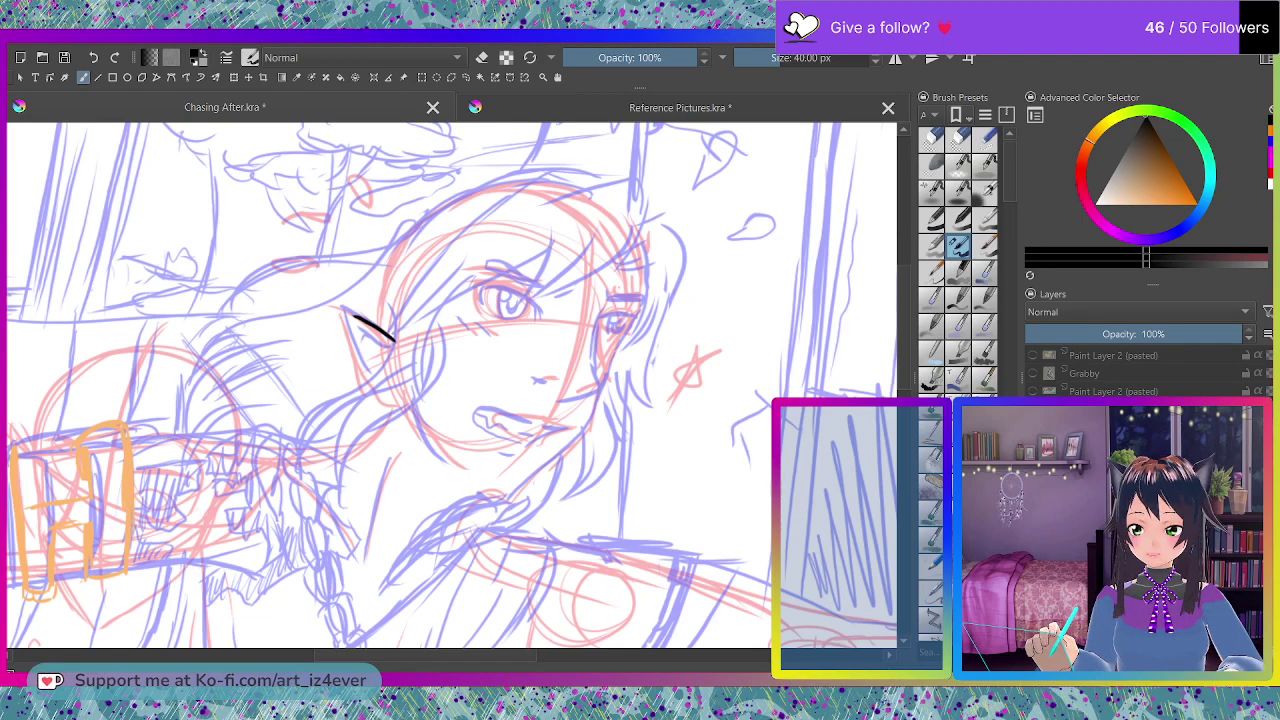
drag(371, 323, 340, 308)
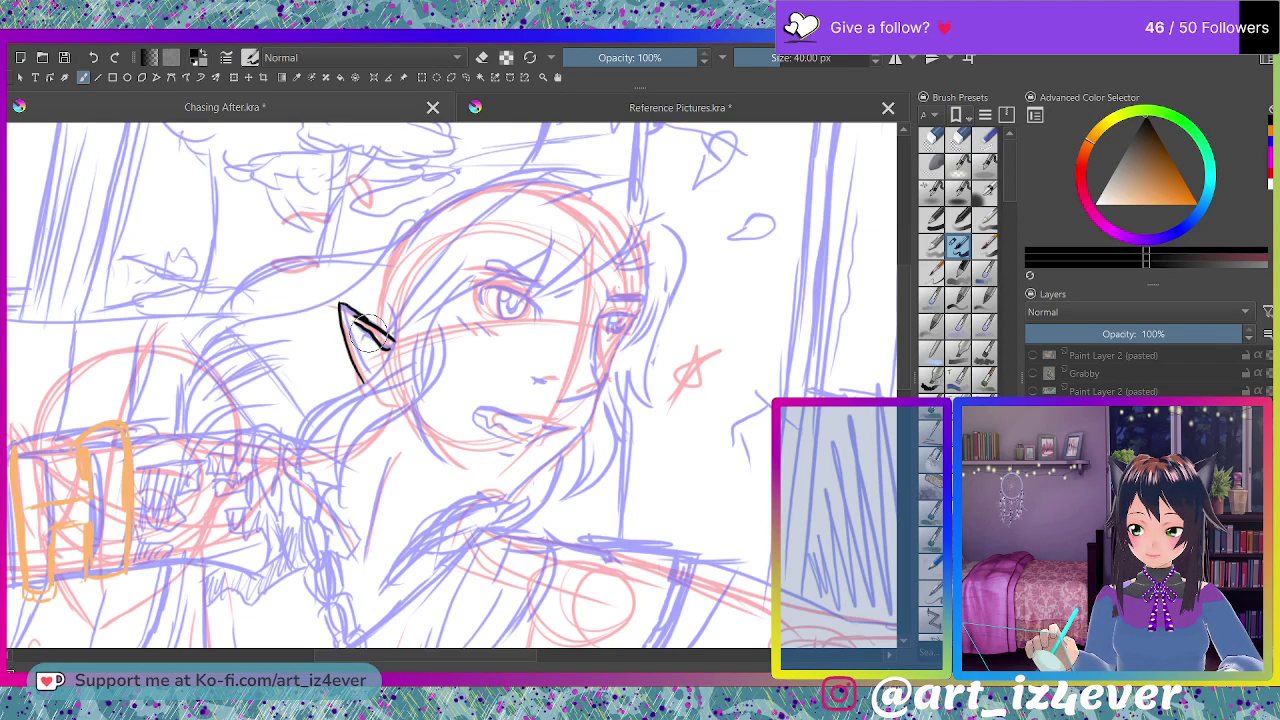
- Line the hair strands around the ear and the pointed bangs sweeping across the forehead in black
mouse_move(402, 296)
mouse_down()
mouse_move(333, 361)
mouse_move(303, 423)
mouse_move(353, 366)
mouse_move(299, 404)
mouse_move(318, 483)
mouse_move(329, 426)
mouse_move(402, 388)
mouse_move(424, 354)
mouse_up()
mouse_move(462, 245)
mouse_down()
mouse_move(422, 313)
mouse_move(477, 262)
mouse_move(535, 255)
mouse_move(563, 228)
mouse_up()
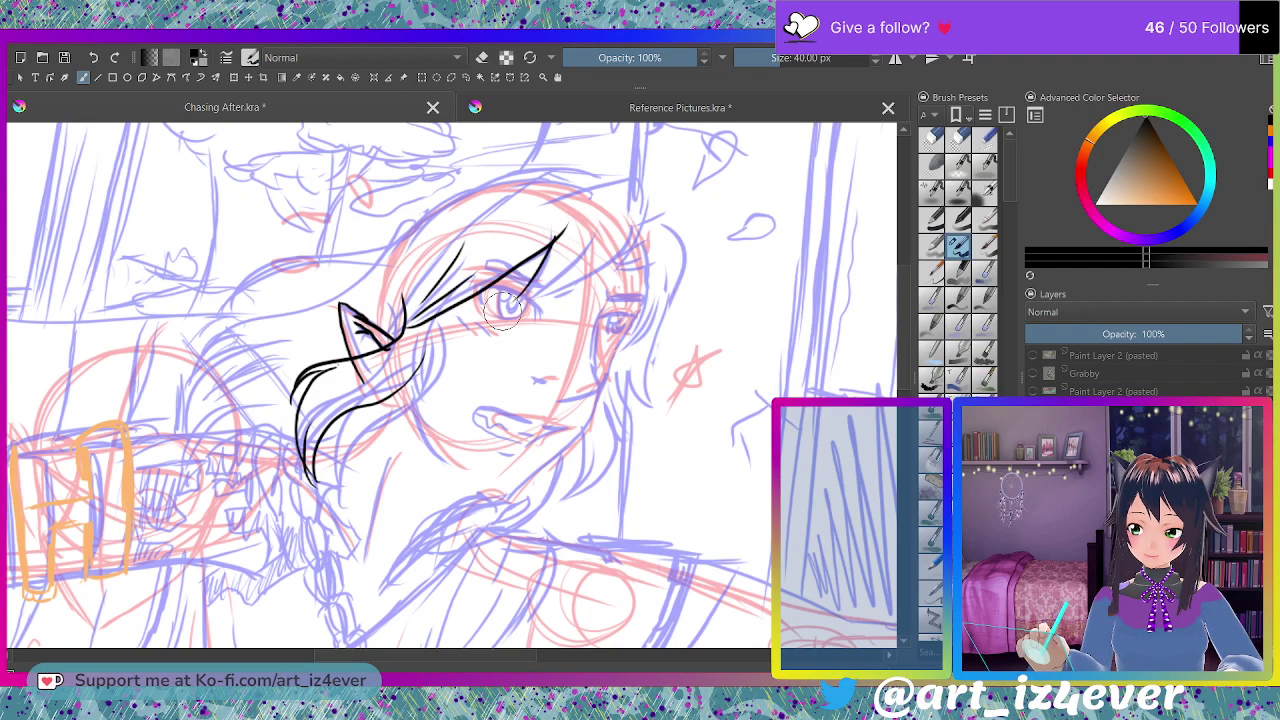
mouse_move(506, 312)
mouse_down()
mouse_move(645, 219)
mouse_move(571, 318)
mouse_move(652, 207)
mouse_move(643, 238)
mouse_move(649, 226)
mouse_move(563, 185)
mouse_up()
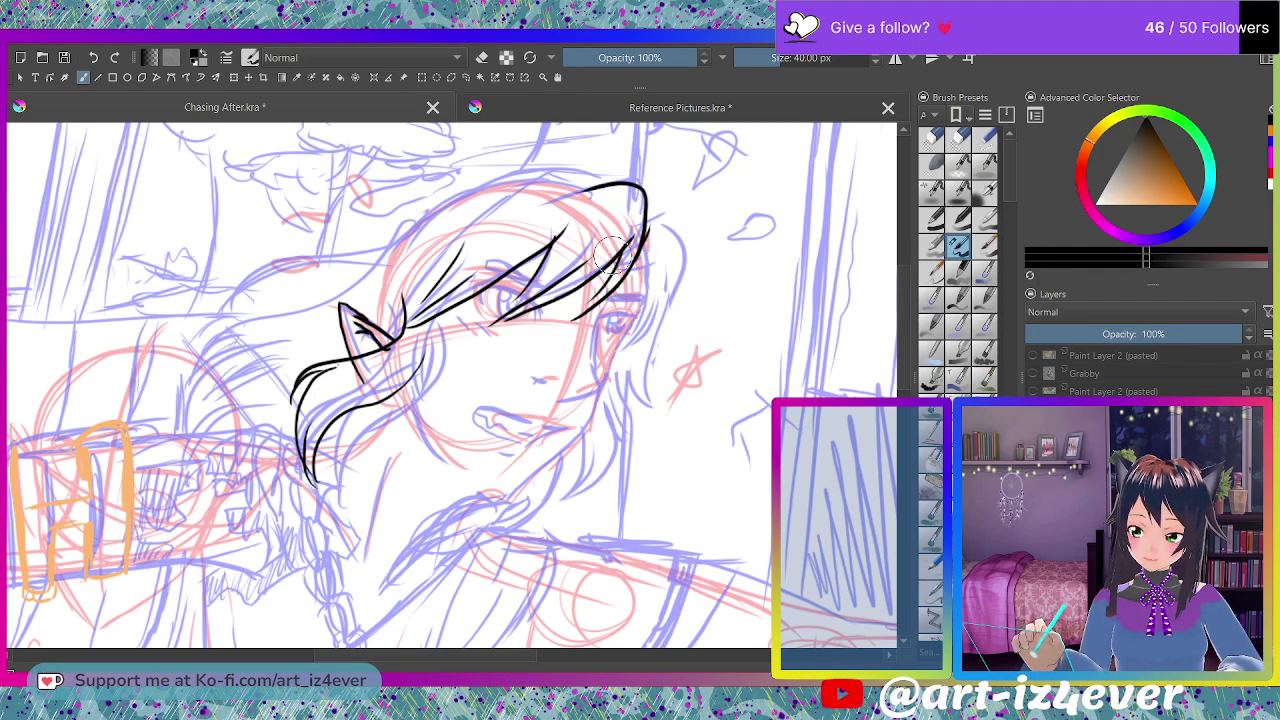
- Line the face's front profile, nose and open mouth with teeth, and add the curved hair lock beside the cheek
mouse_move(599, 320)
mouse_down()
mouse_move(582, 396)
mouse_move(550, 380)
mouse_up()
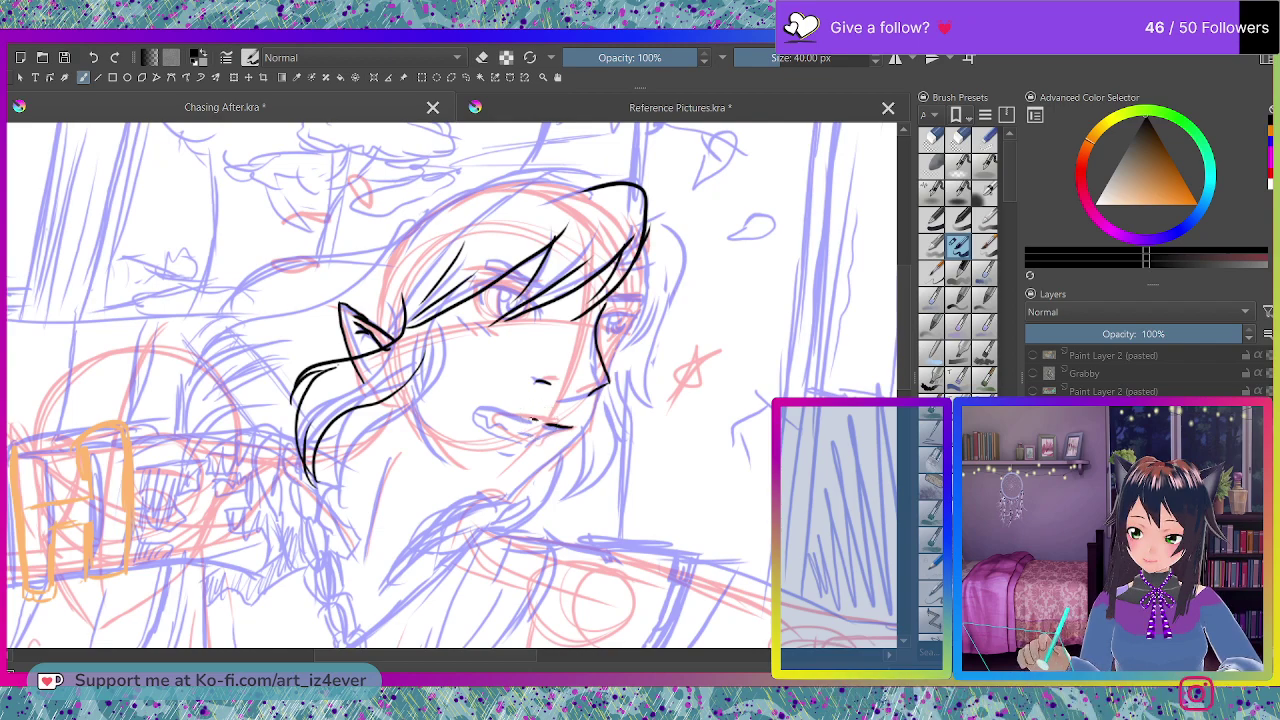
mouse_move(482, 408)
mouse_down()
mouse_move(475, 416)
mouse_move(502, 437)
mouse_move(526, 445)
mouse_move(543, 432)
mouse_up()
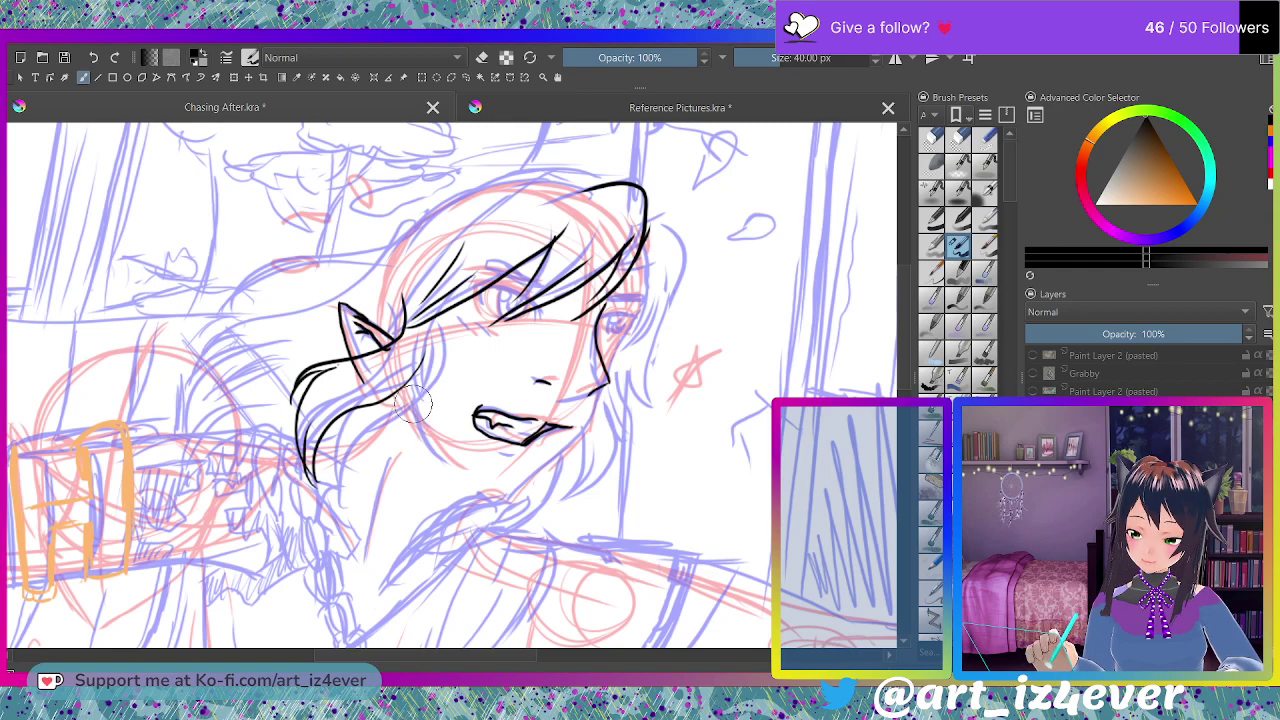
mouse_move(447, 318)
mouse_down()
mouse_move(402, 421)
mouse_move(435, 483)
mouse_up()
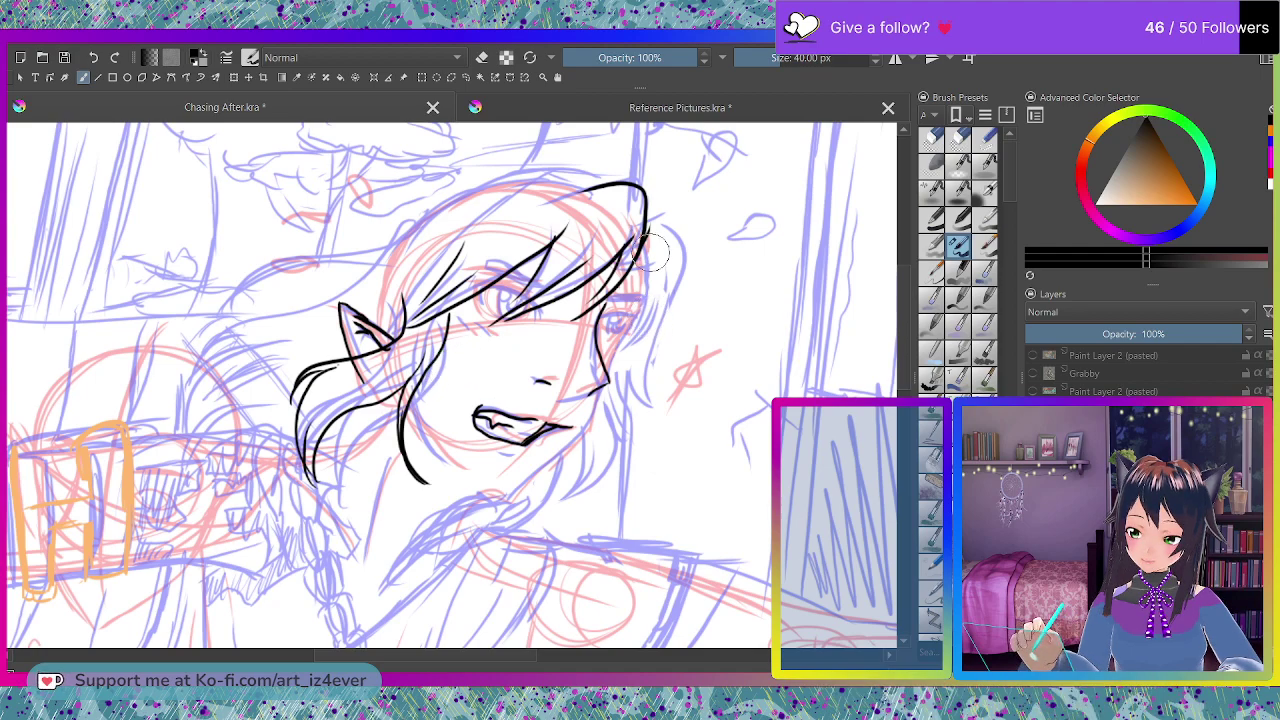
- Line the hanging hair lock on the far side of the face with its hairpin, and the wavy locks below the chin
mouse_move(632, 265)
mouse_down()
mouse_move(662, 266)
mouse_move(634, 263)
mouse_move(659, 246)
mouse_move(680, 420)
mouse_up()
drag(646, 328, 678, 420)
drag(648, 352, 674, 418)
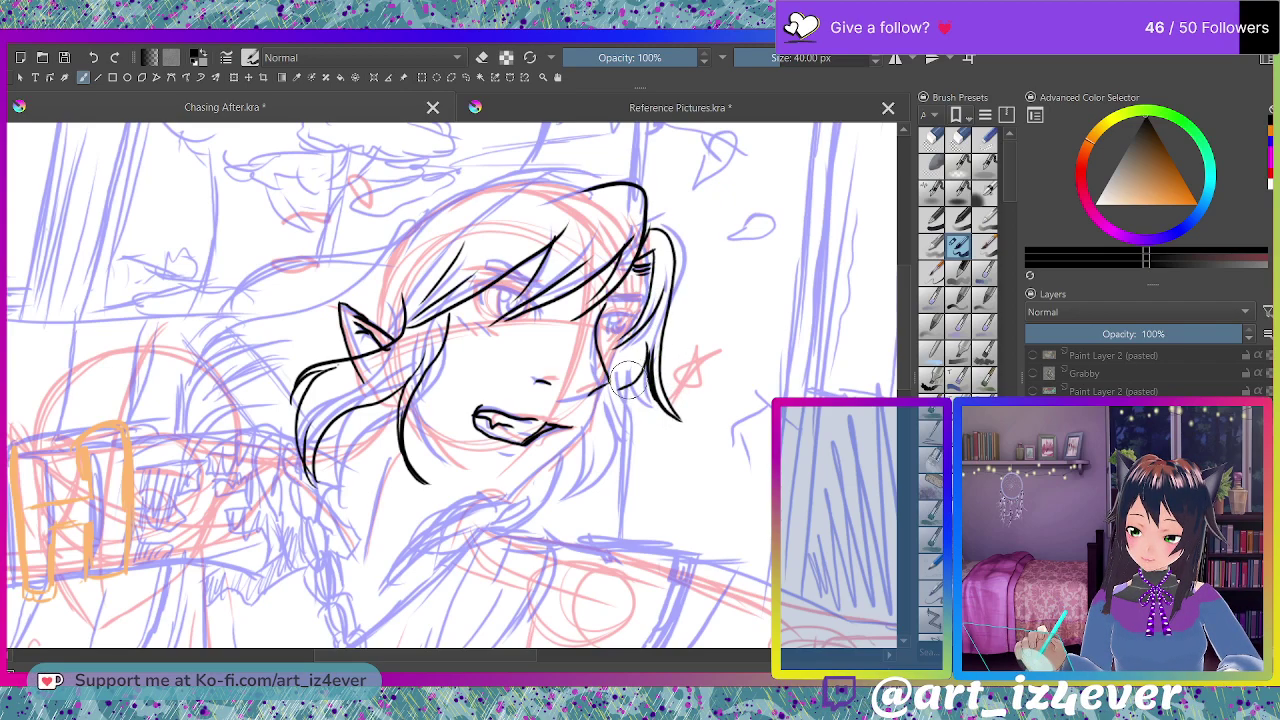
mouse_move(553, 459)
mouse_down()
mouse_move(590, 510)
mouse_move(583, 535)
mouse_move(564, 466)
mouse_move(523, 501)
mouse_move(413, 550)
mouse_move(416, 570)
mouse_move(530, 530)
mouse_up()
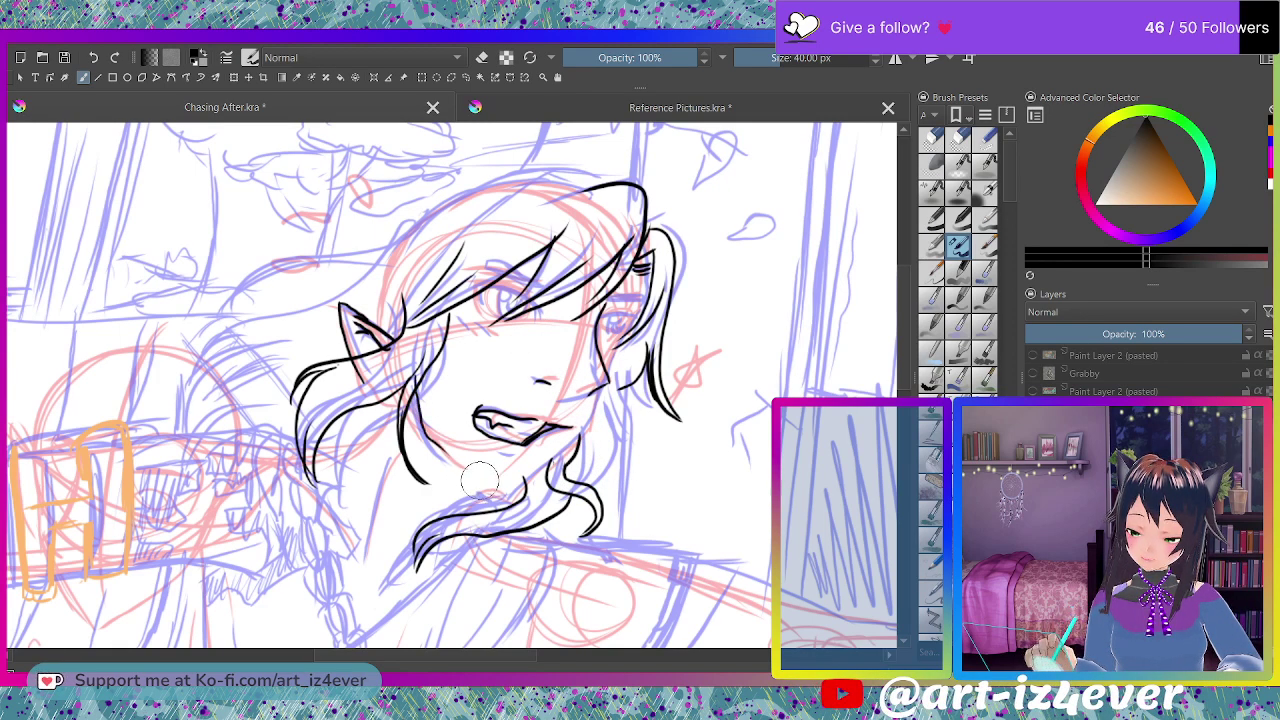
- Line the neck, chin, eyes and eyebrows in black, and tidy the far cheek's contour with the eraser
drag(388, 450, 369, 558)
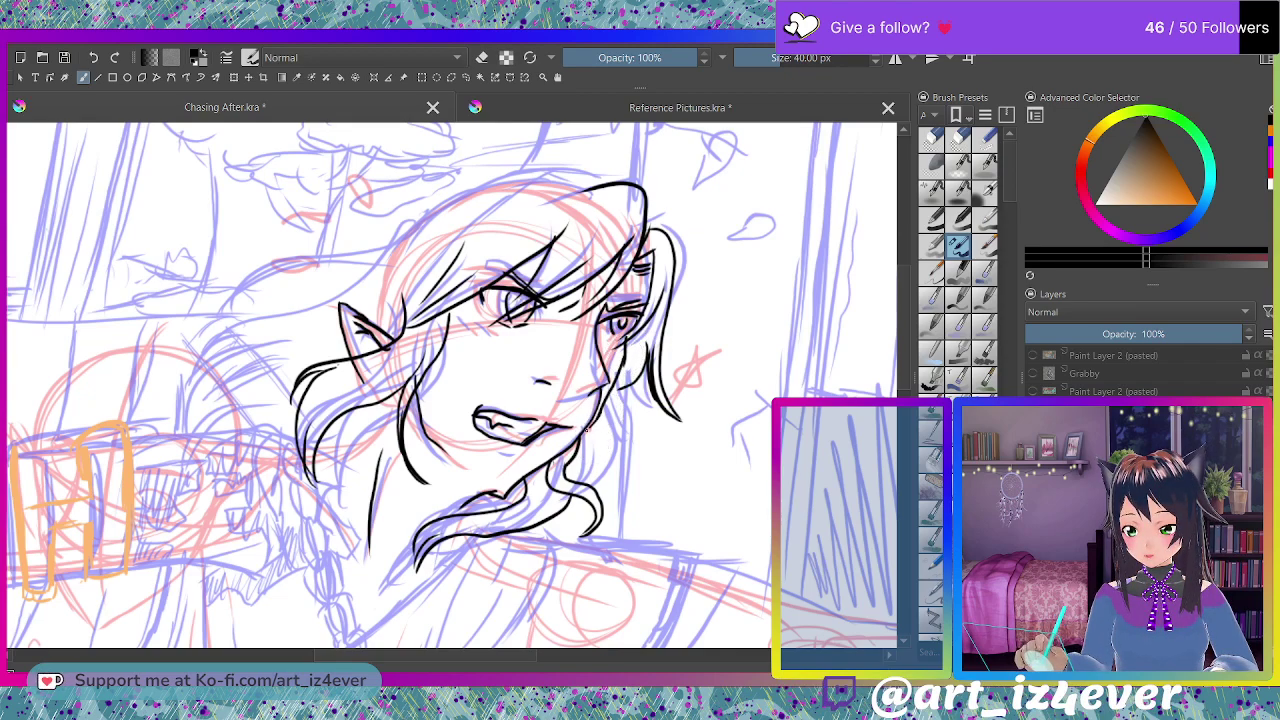
key(e)
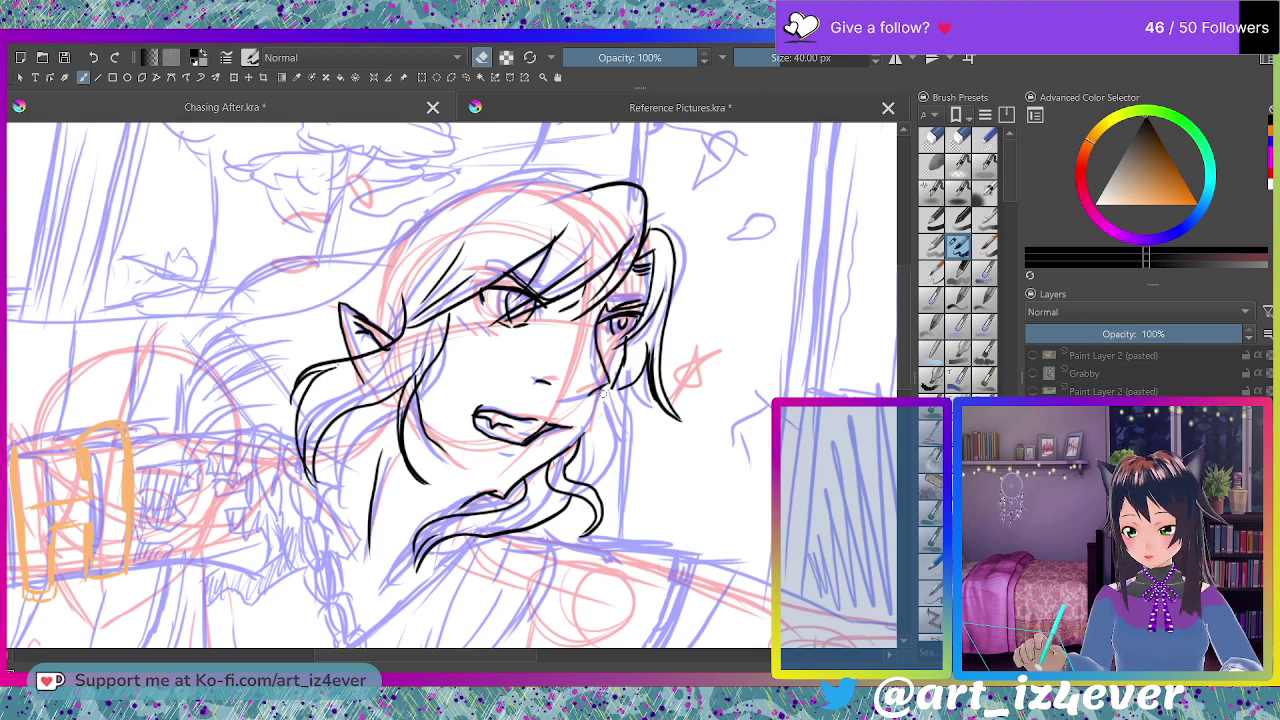
key(e)
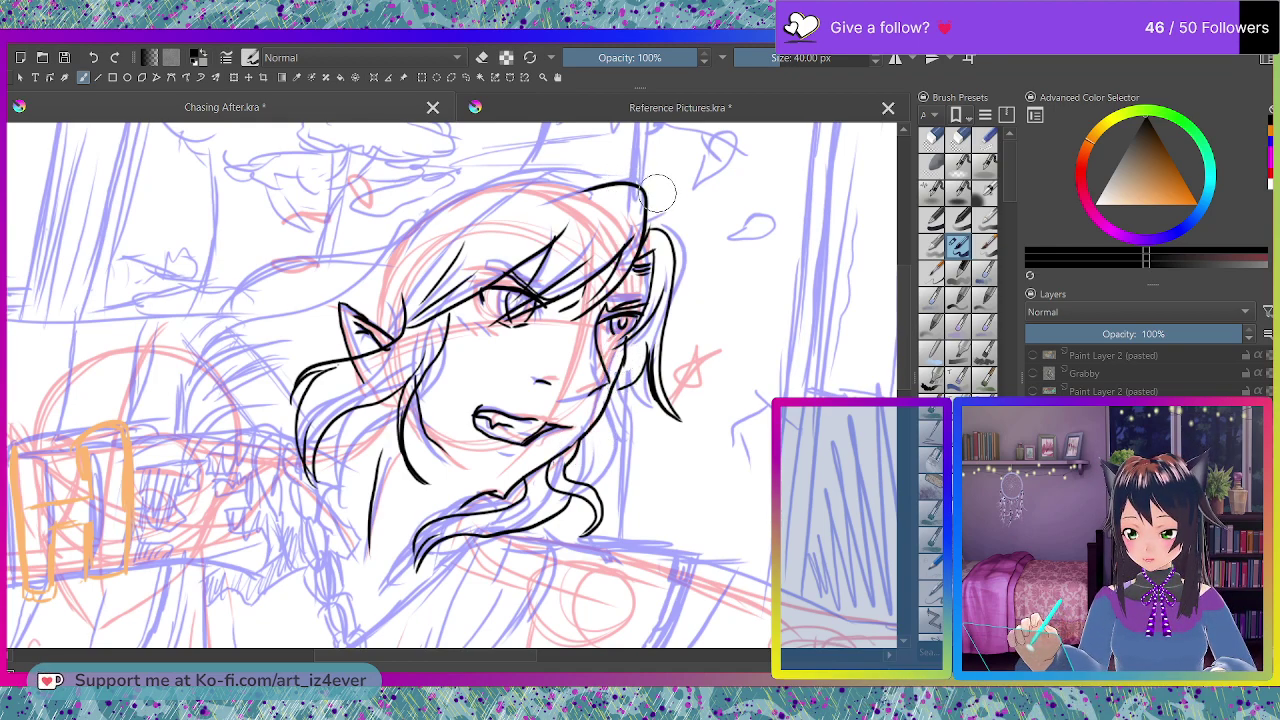
- Line the crown of the hair and the long locks sweeping back behind the head in black
mouse_move(610, 183)
mouse_down()
mouse_move(420, 230)
mouse_move(232, 326)
mouse_up()
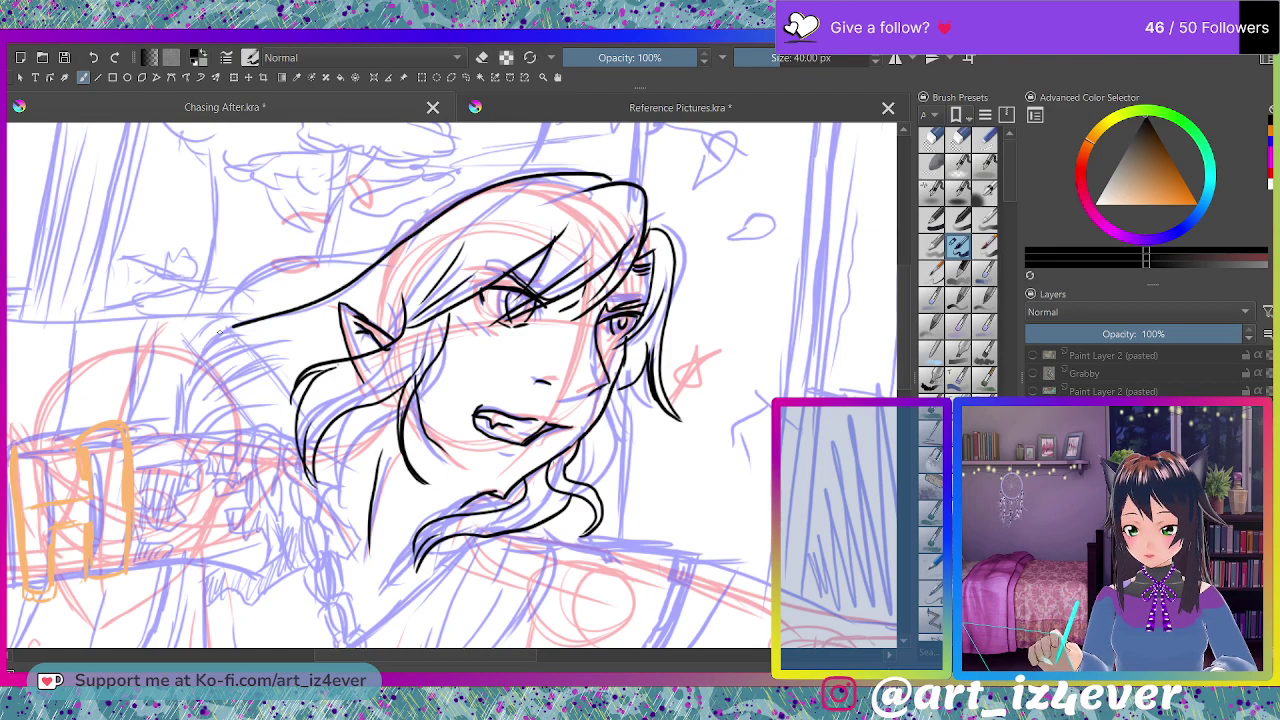
drag(232, 326, 160, 412)
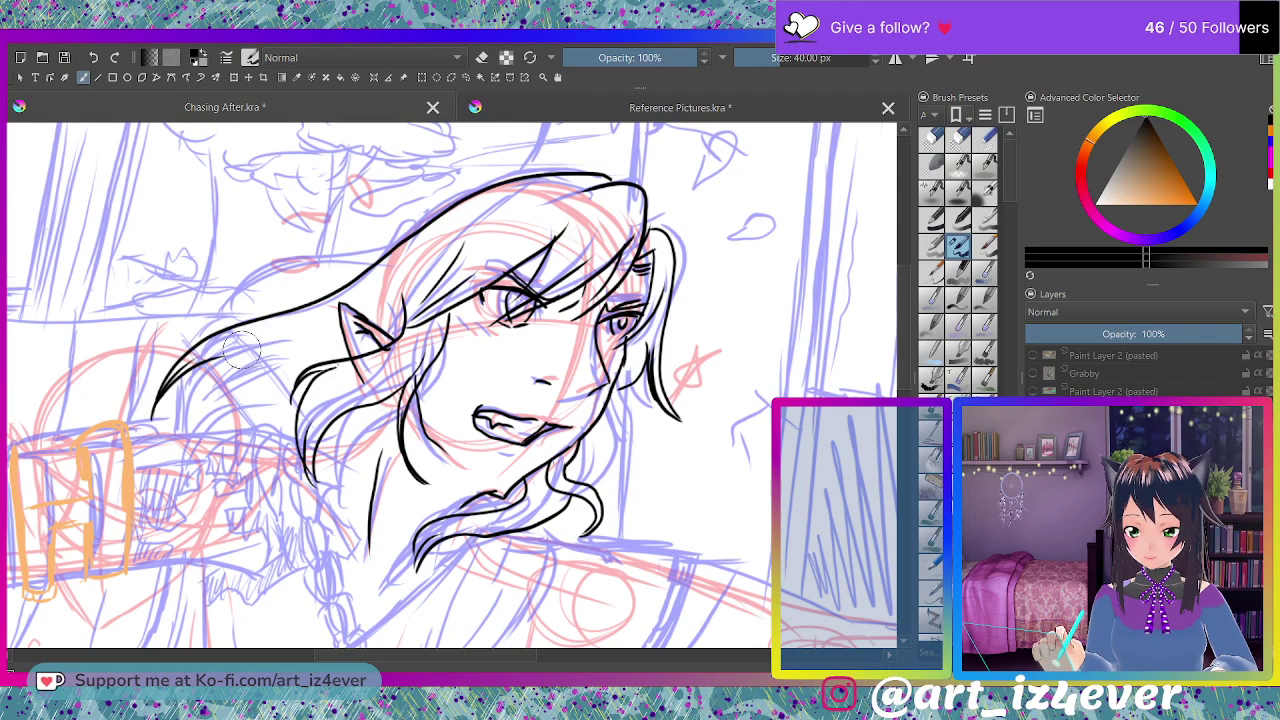
drag(155, 416, 218, 356)
drag(212, 362, 172, 476)
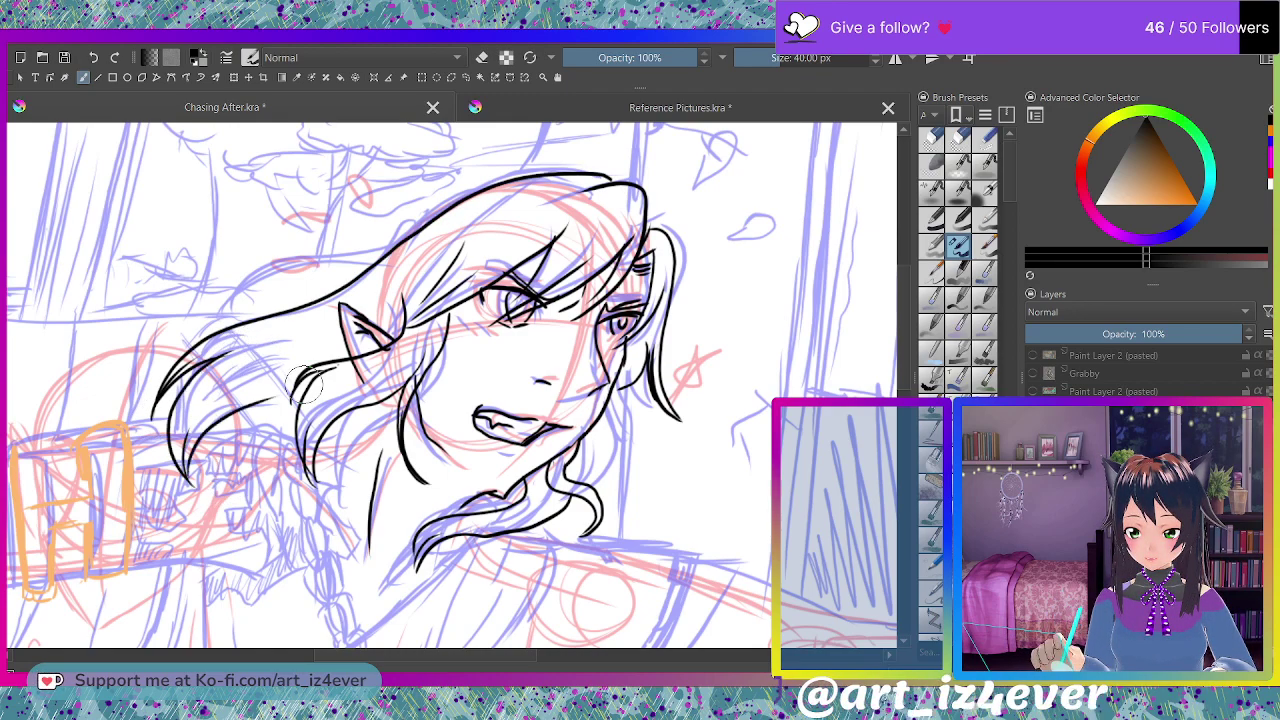
drag(272, 398, 188, 478)
- Line the hair strands falling below the ear and behind the neck, filling in the gaps between the back locks
drag(345, 335, 390, 335)
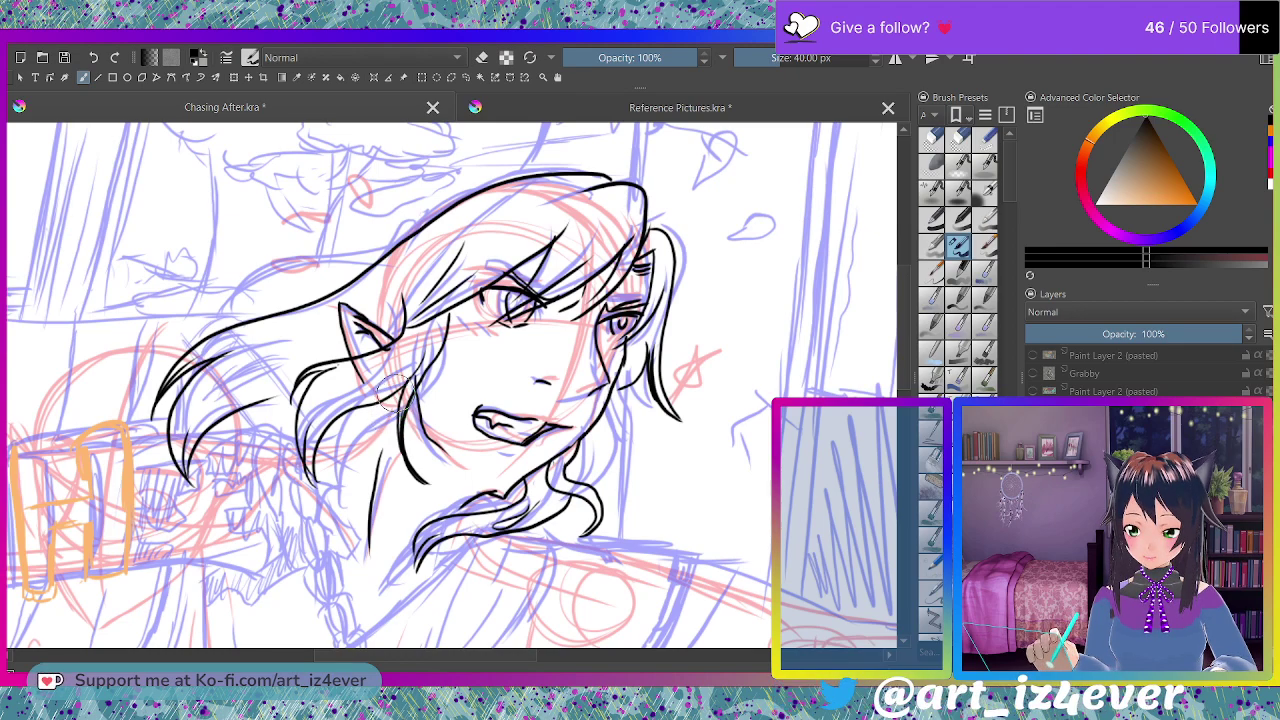
drag(390, 400, 362, 515)
drag(365, 440, 345, 522)
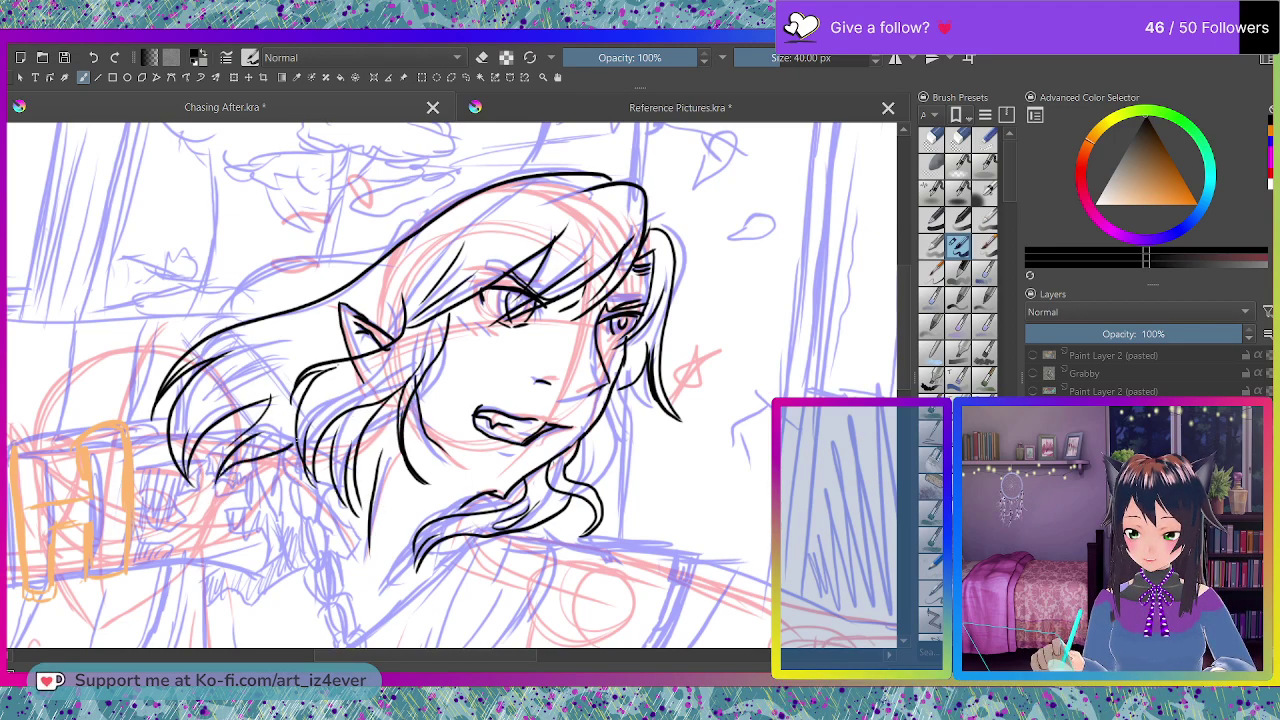
drag(270, 398, 220, 472)
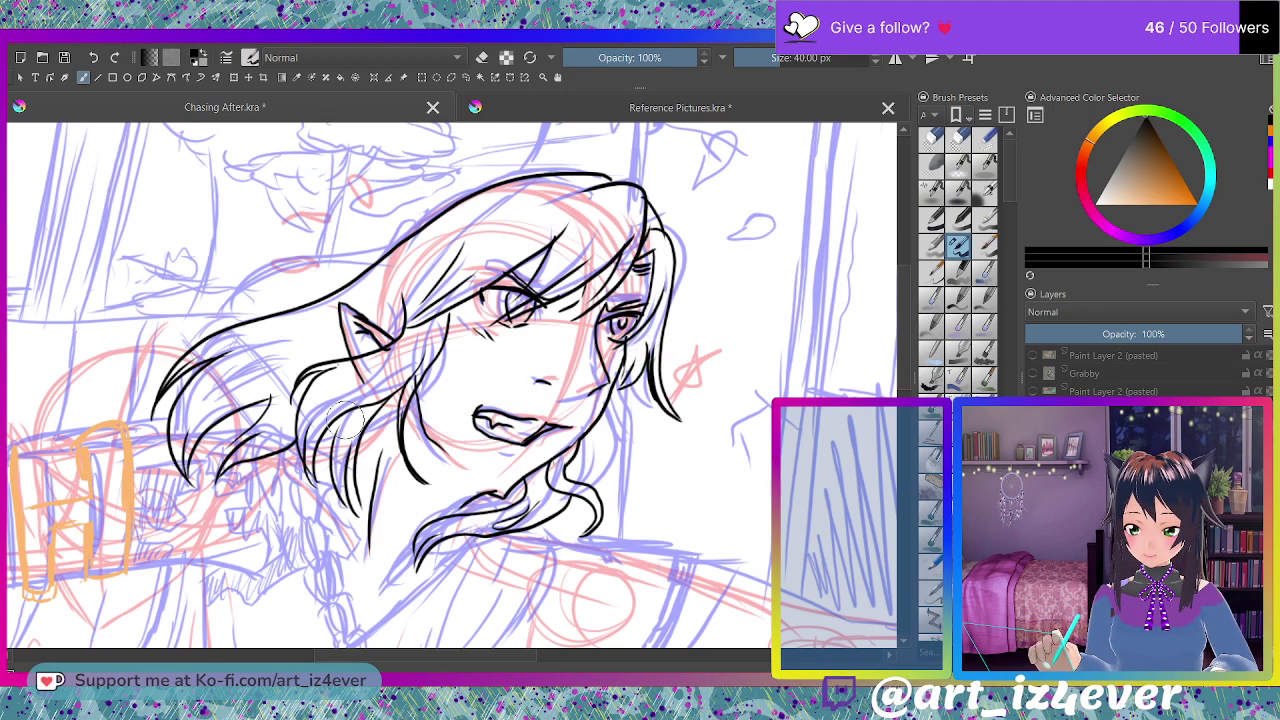
- Line the upper segments of the braid hanging from the hair beside the neck
mouse_move(309, 500)
mouse_down()
mouse_move(312, 444)
mouse_move(305, 511)
mouse_move(320, 546)
mouse_move(319, 512)
mouse_up()
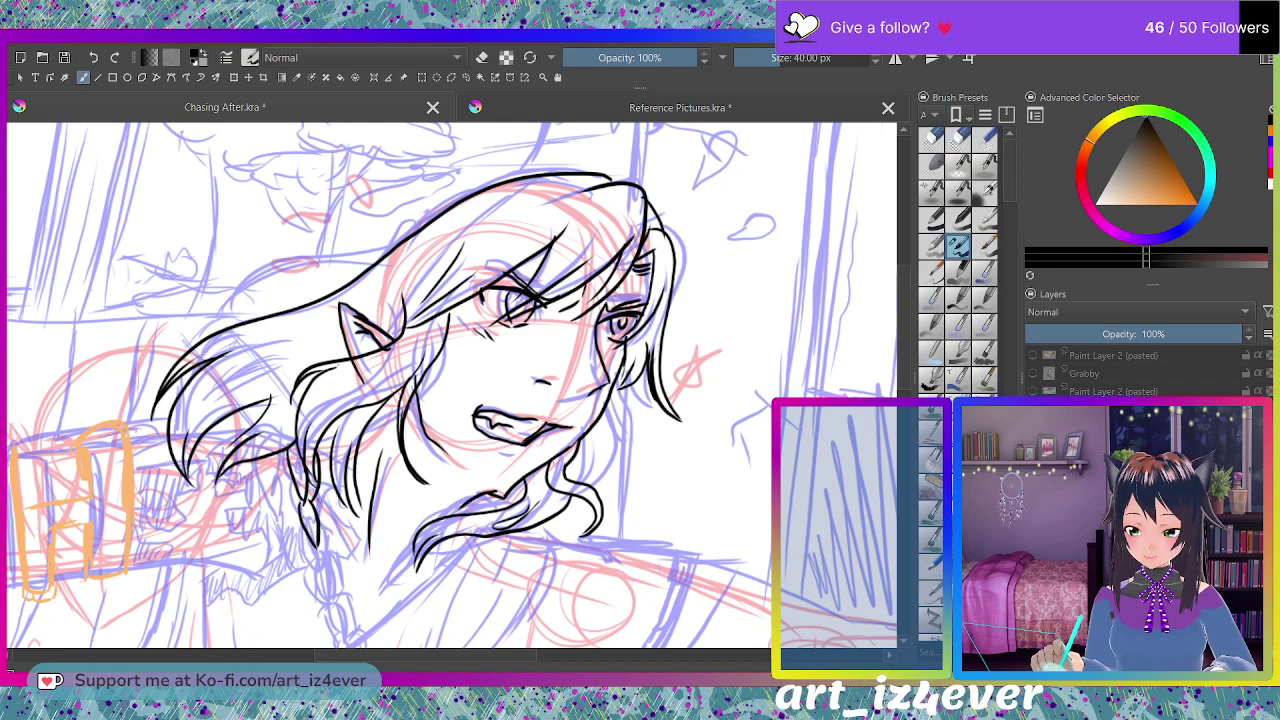
drag(309, 555, 326, 587)
drag(318, 532, 325, 605)
drag(350, 558, 335, 600)
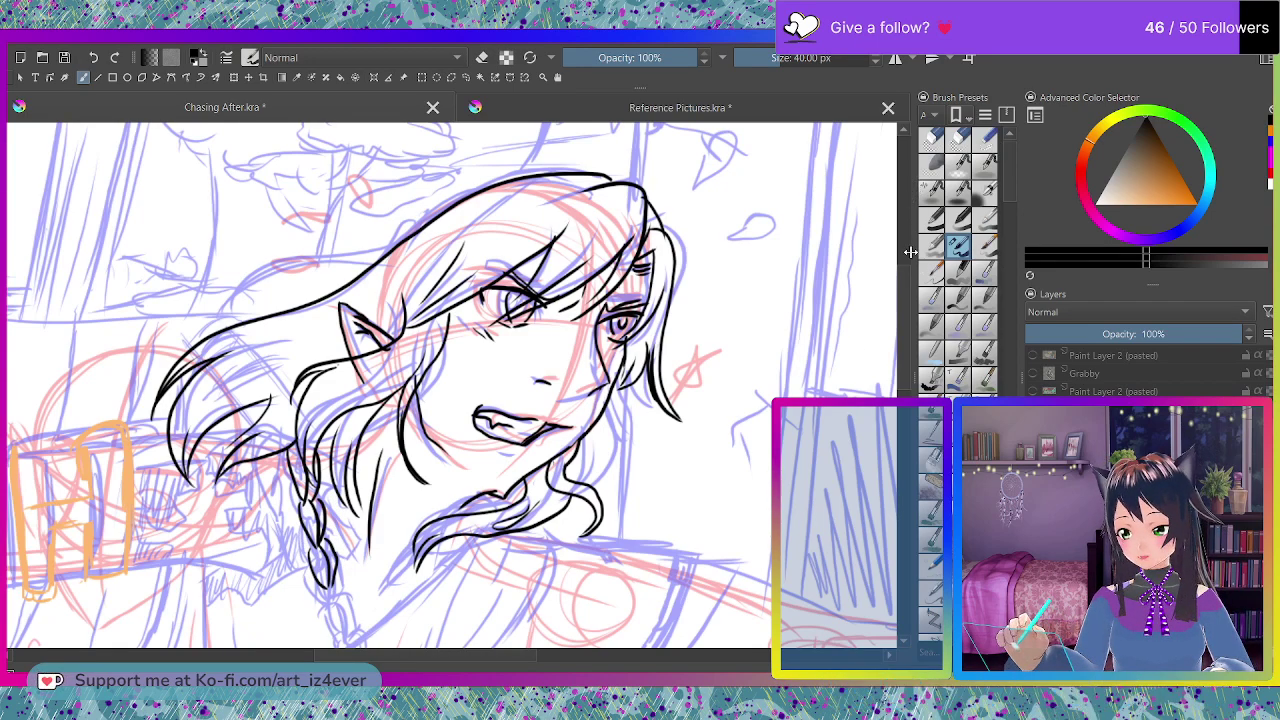
- Continue lining the interlocking braid segments down across the chest to the waist
scroll(385, 203, down, 5)
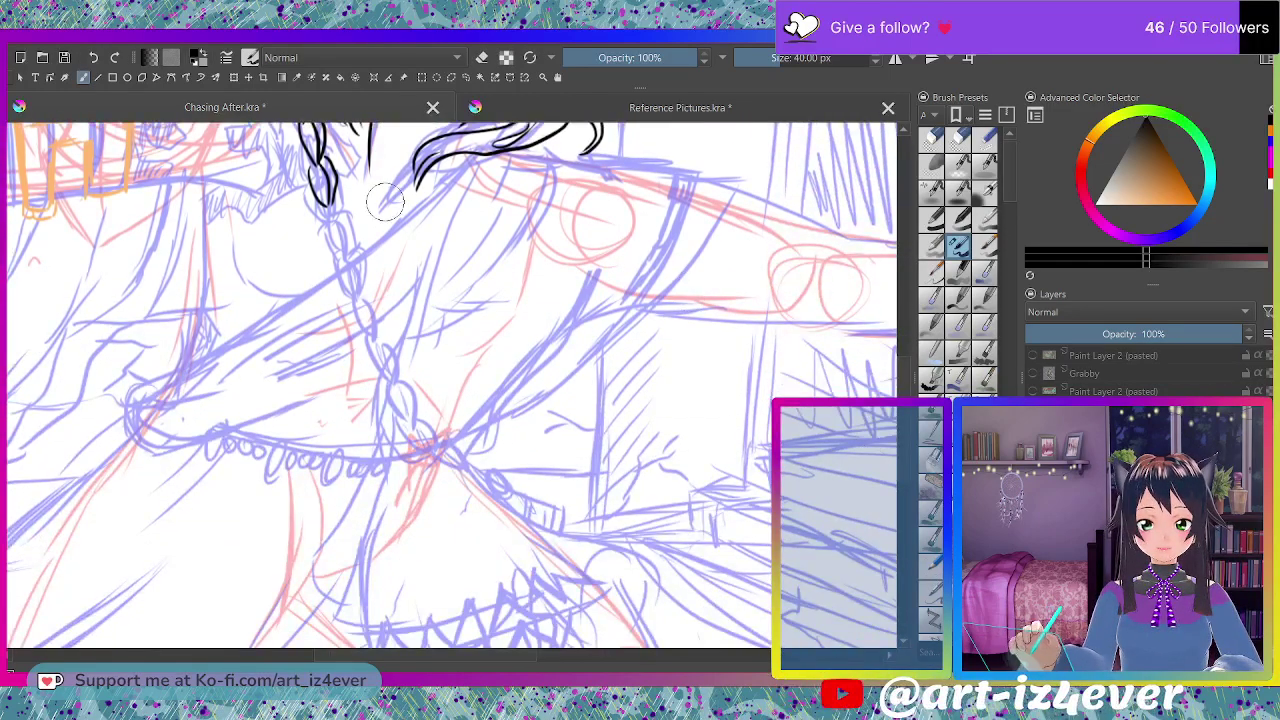
mouse_move(328, 200)
mouse_down()
mouse_move(335, 240)
mouse_move(381, 330)
mouse_move(361, 302)
mouse_move(370, 334)
mouse_up()
drag(368, 288, 375, 315)
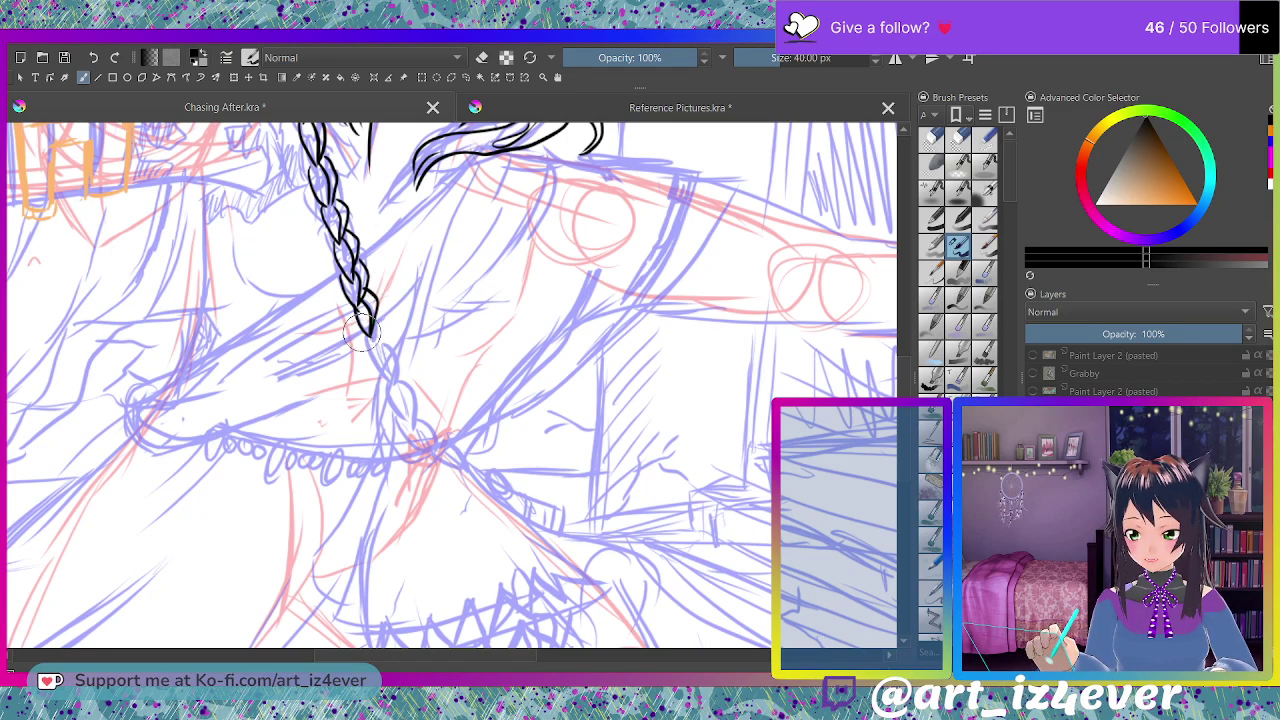
drag(376, 336, 409, 404)
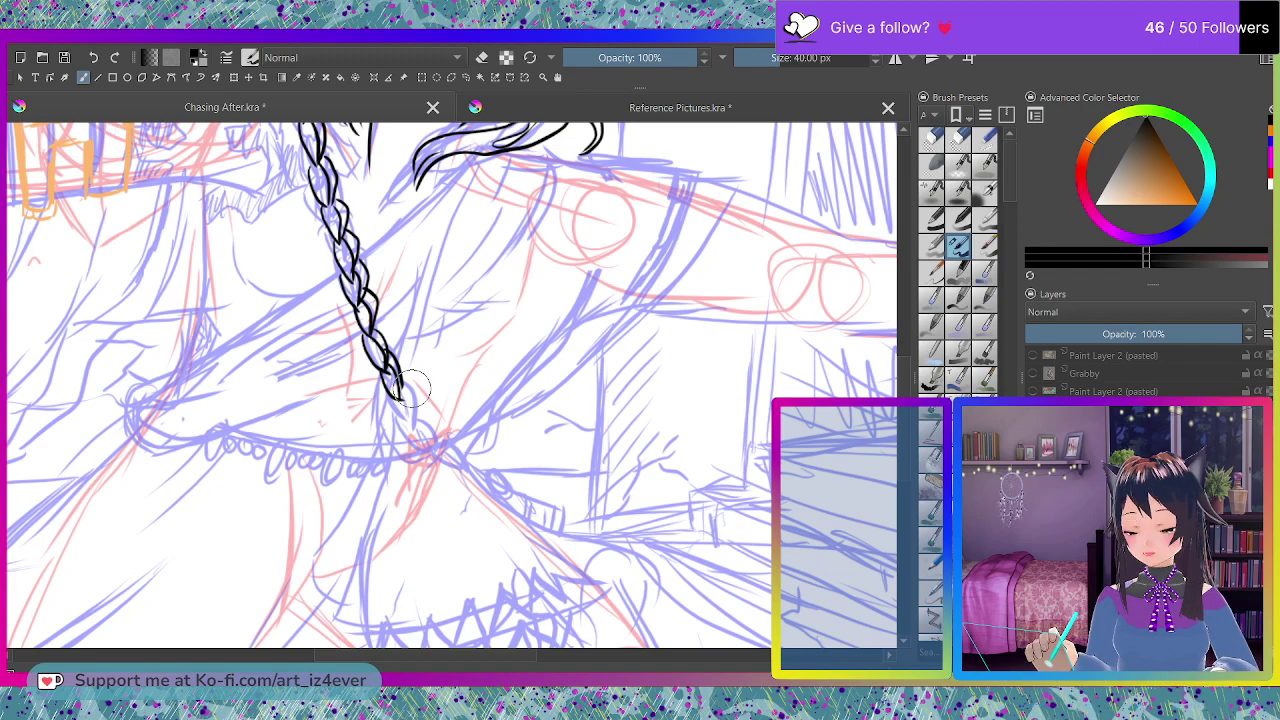
mouse_move(412, 385)
mouse_down()
mouse_move(406, 428)
mouse_move(424, 410)
mouse_move(399, 380)
mouse_move(417, 398)
mouse_move(410, 427)
mouse_move(434, 448)
mouse_move(430, 423)
mouse_move(446, 435)
mouse_move(426, 414)
mouse_move(446, 448)
mouse_up()
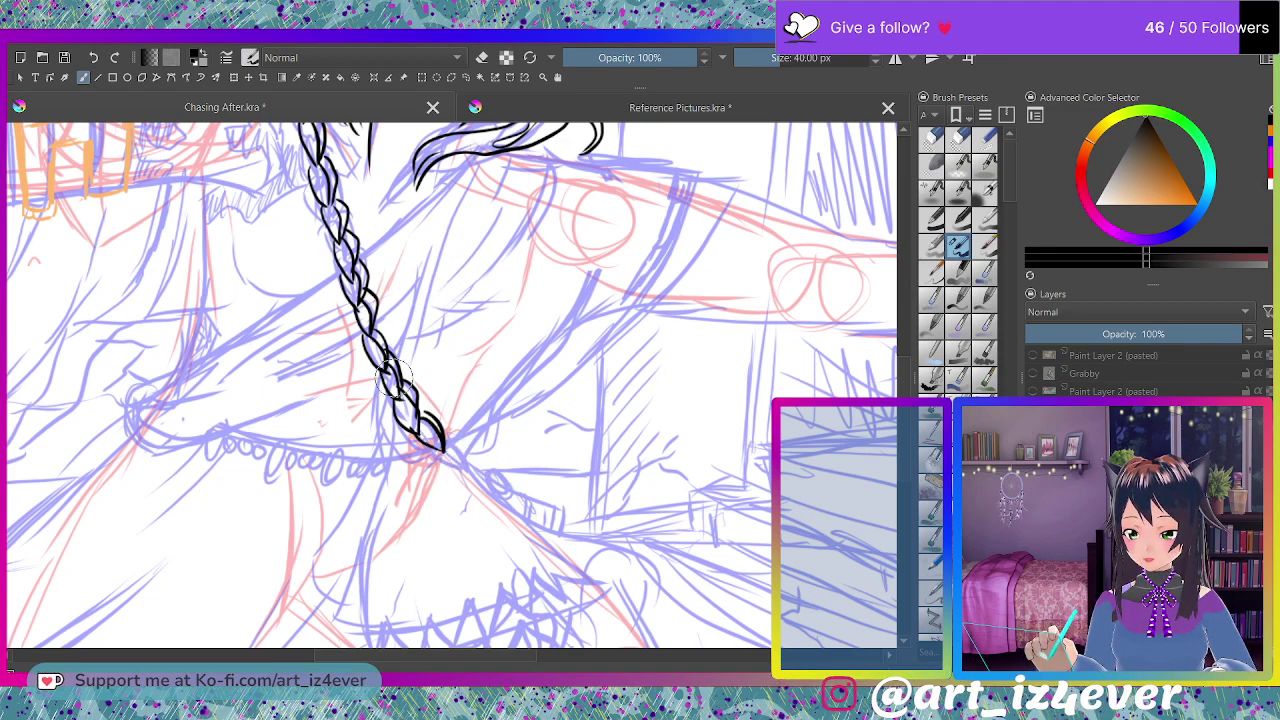
- Line the rounded flap beneath the braid's lower end and the top's diagonal edges, outer corner and fold lines
mouse_move(380, 380)
mouse_down()
mouse_move(369, 425)
mouse_move(401, 481)
mouse_move(428, 443)
mouse_up()
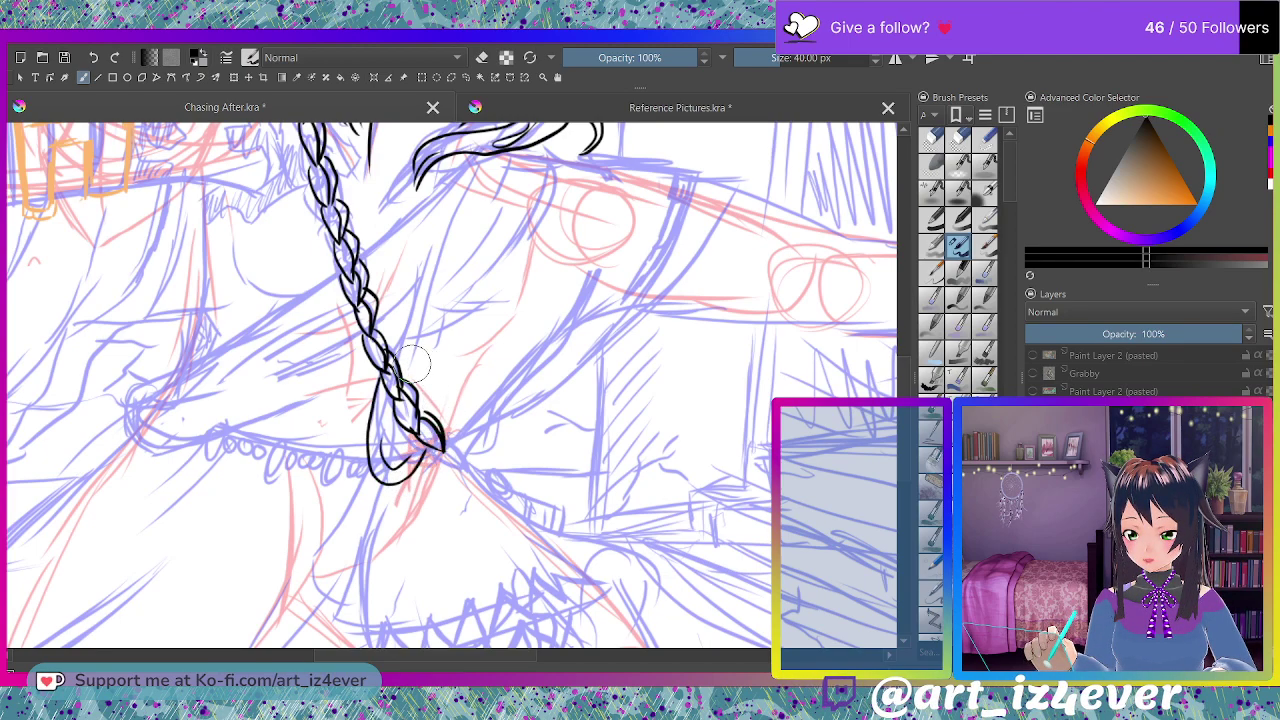
mouse_move(398, 375)
mouse_down()
mouse_move(470, 152)
mouse_move(452, 200)
mouse_move(136, 388)
mouse_move(148, 476)
mouse_move(305, 393)
mouse_up()
drag(188, 406, 268, 374)
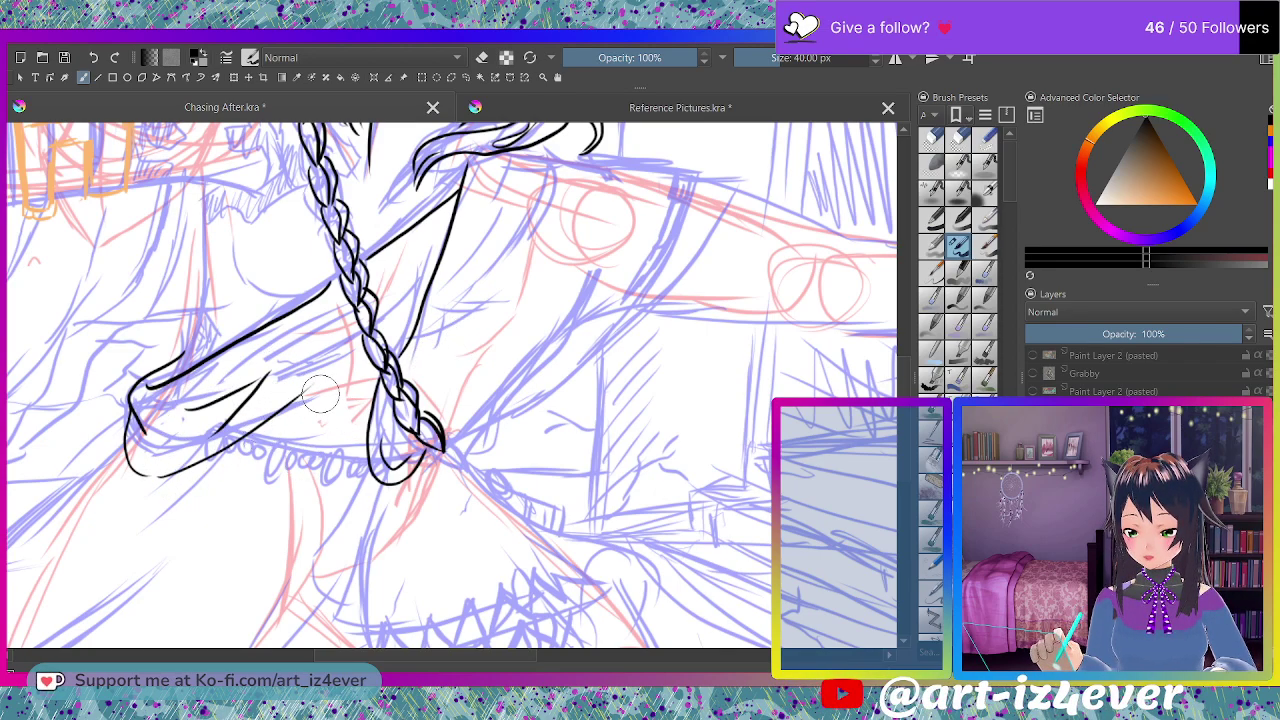
- Line the beaded trim along the top's lower hem, with round beads separated by longer drop beads
drag(238, 446, 263, 452)
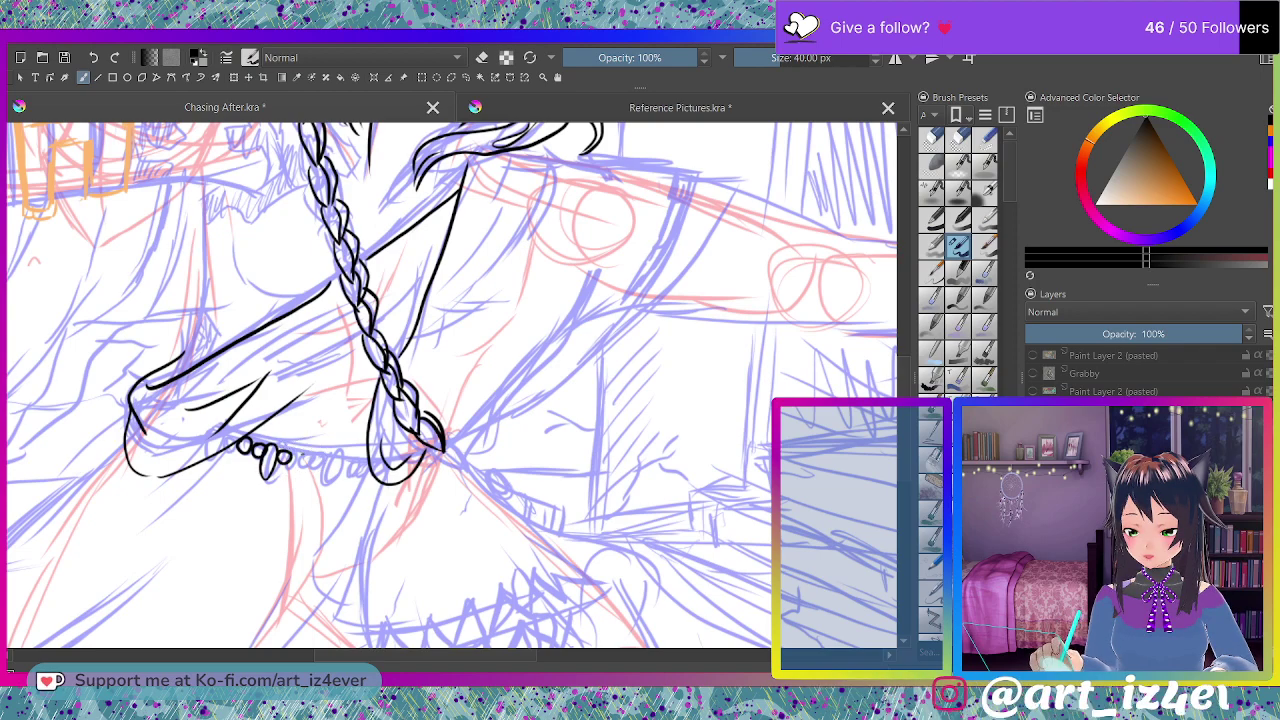
drag(290, 455, 322, 460)
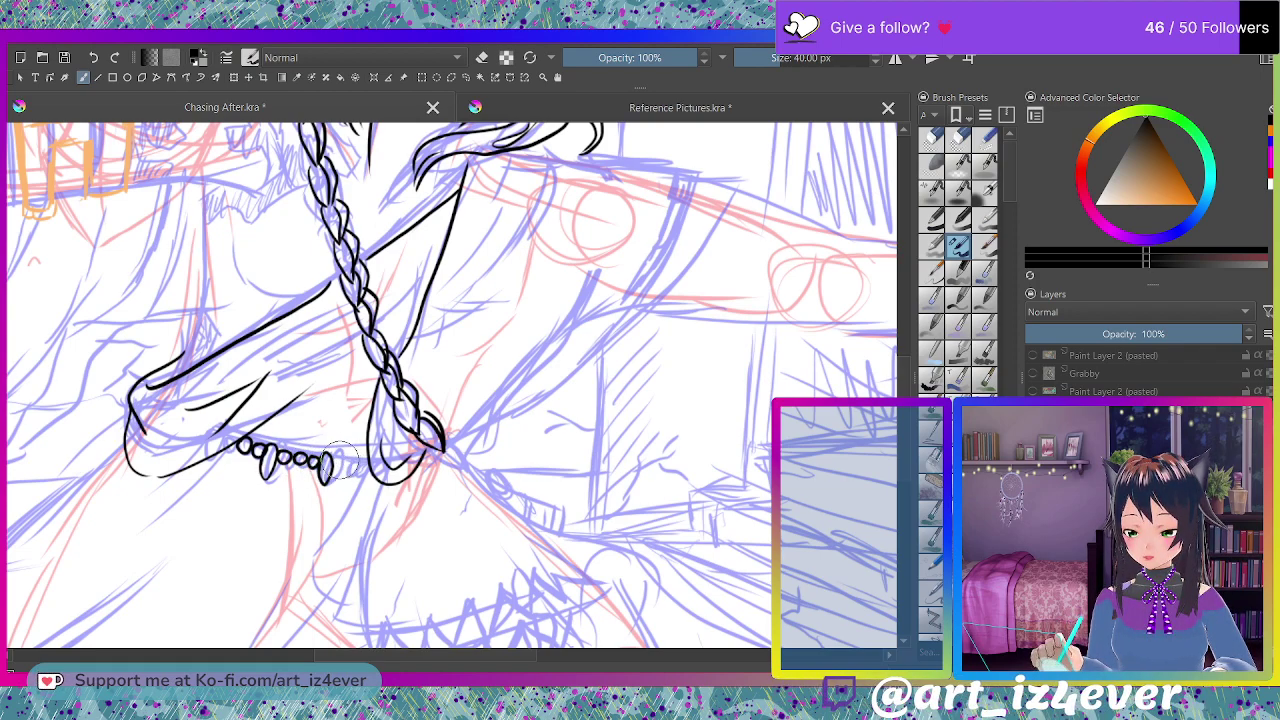
drag(346, 458, 371, 460)
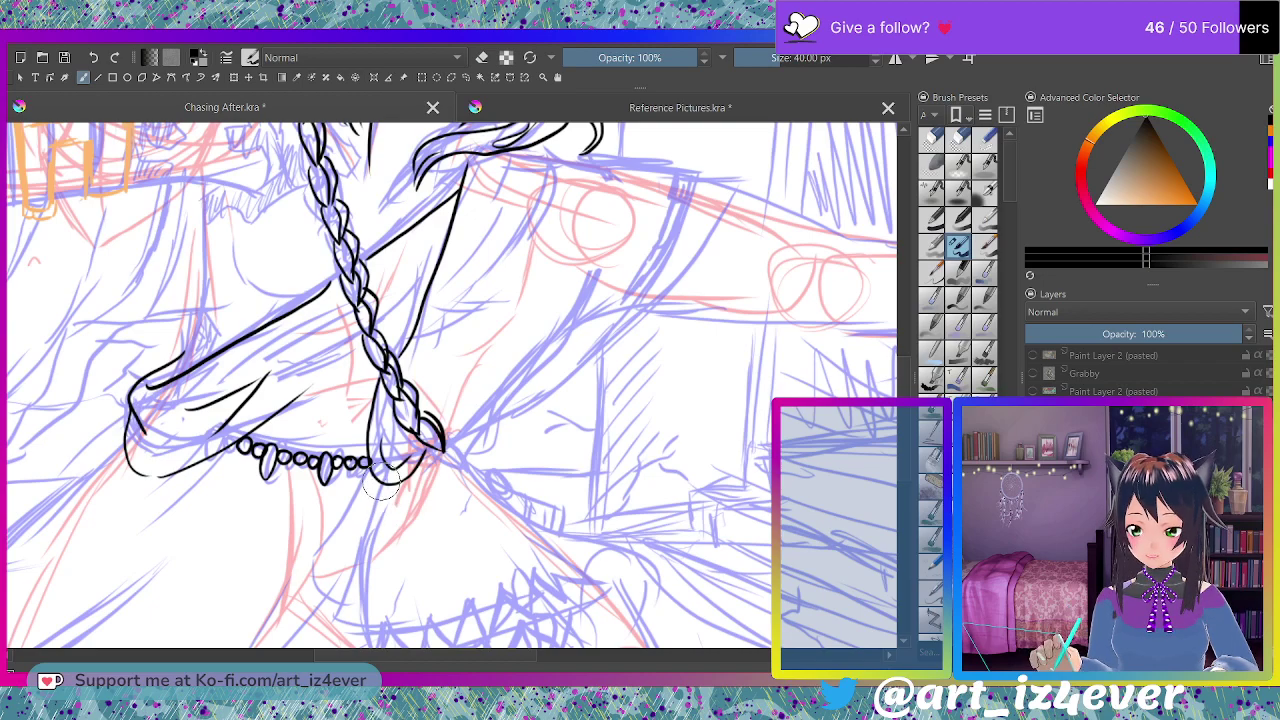
- Line the long vertical edge below the beaded hem and the curled fabric fold beside it
drag(376, 480, 378, 646)
mouse_move(369, 478)
mouse_down()
mouse_move(311, 575)
mouse_move(311, 560)
mouse_move(340, 606)
mouse_up()
mouse_move(305, 560)
mouse_down()
mouse_move(318, 592)
mouse_move(330, 568)
mouse_up()
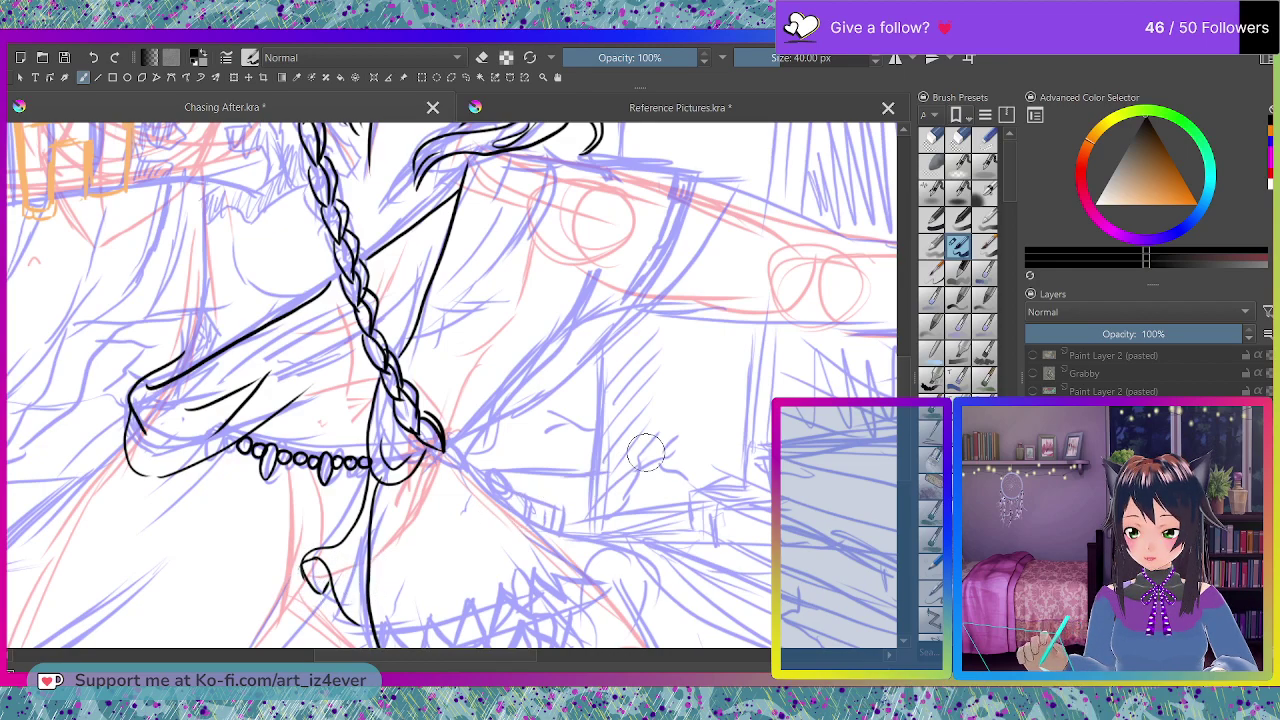
- Line the far shoulder and the garment's far side down to the waist, with a short fold on each
mouse_move(495, 142)
mouse_down()
mouse_move(550, 152)
mouse_move(520, 247)
mouse_up()
drag(548, 150, 720, 203)
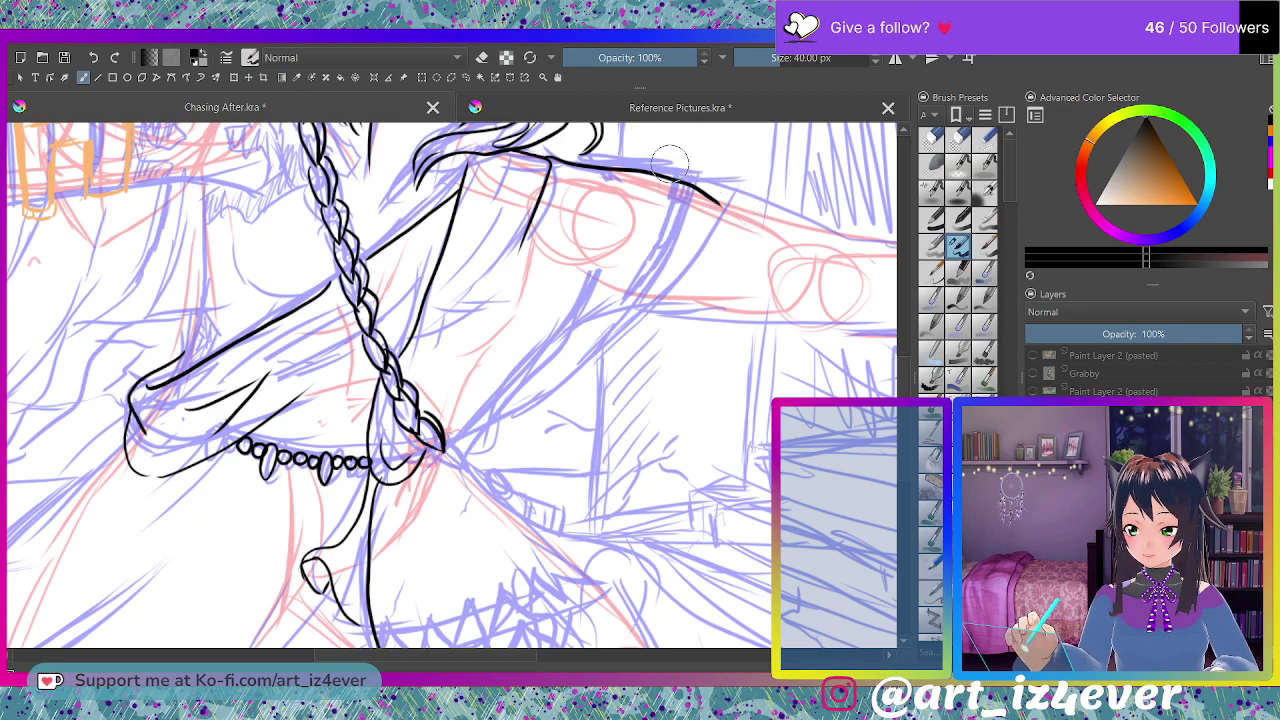
mouse_move(670, 164)
mouse_down()
mouse_move(737, 174)
mouse_move(728, 240)
mouse_move(605, 340)
mouse_move(458, 427)
mouse_move(590, 305)
mouse_up()
drag(488, 390, 570, 298)
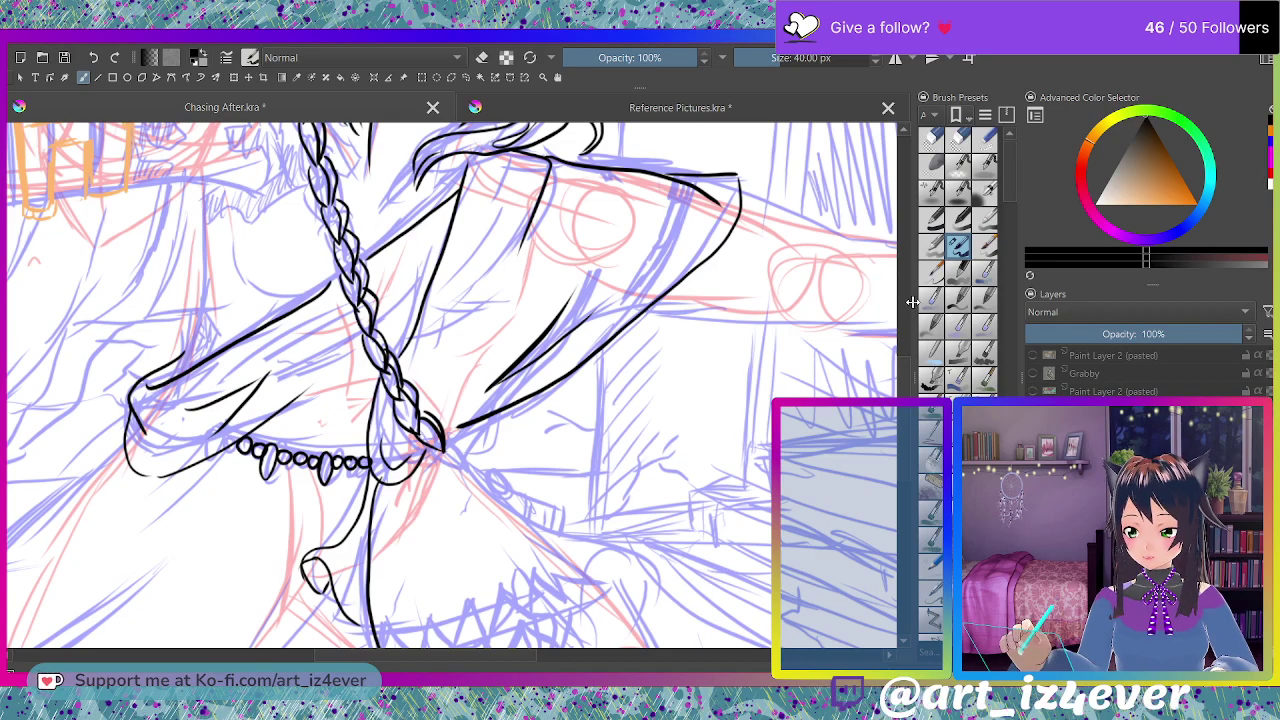
- Line the skirt panel's flaring side from the waist to its outer corner and the curved hem below
click(904, 339)
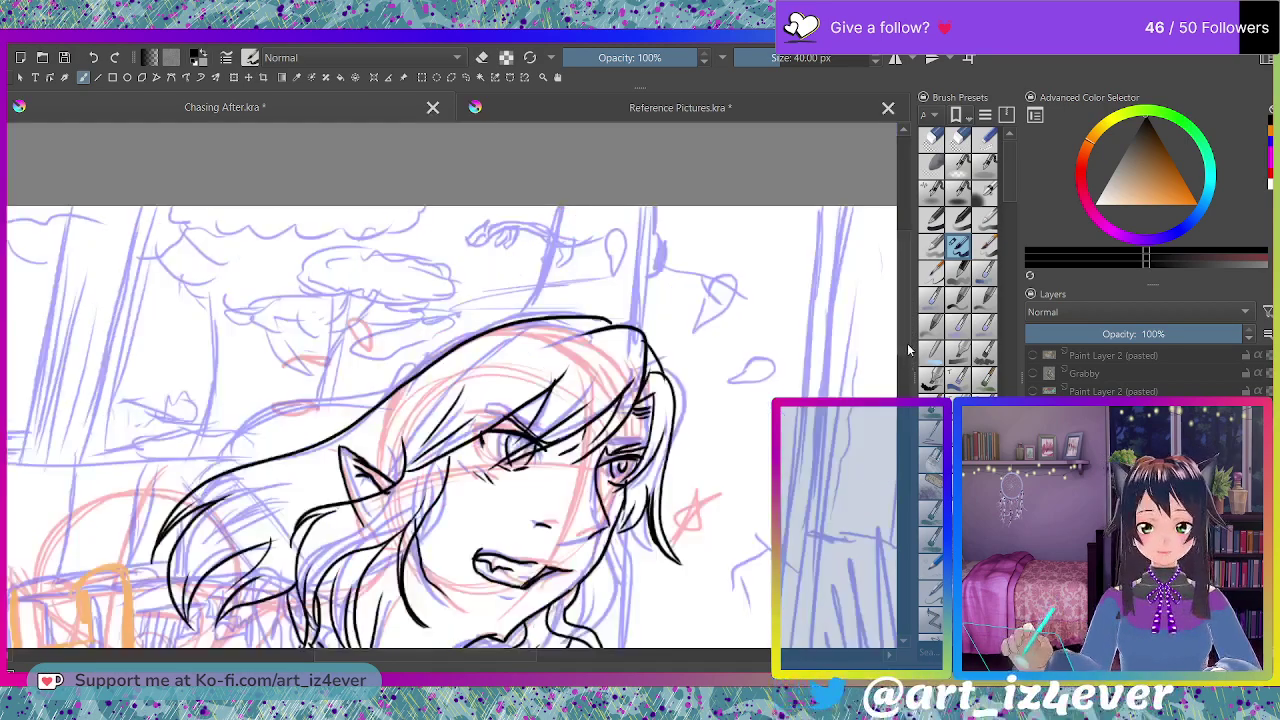
drag(904, 339, 902, 358)
scroll(903, 363, down, 4)
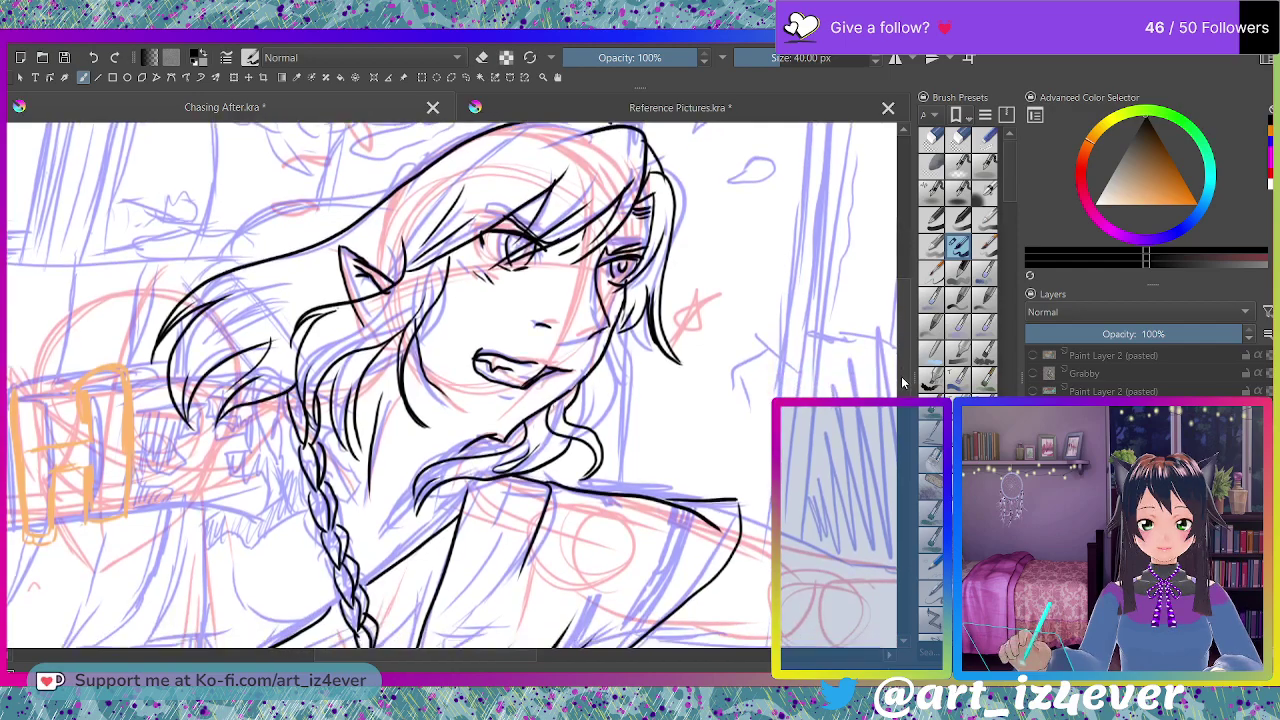
scroll(898, 393, down, 5)
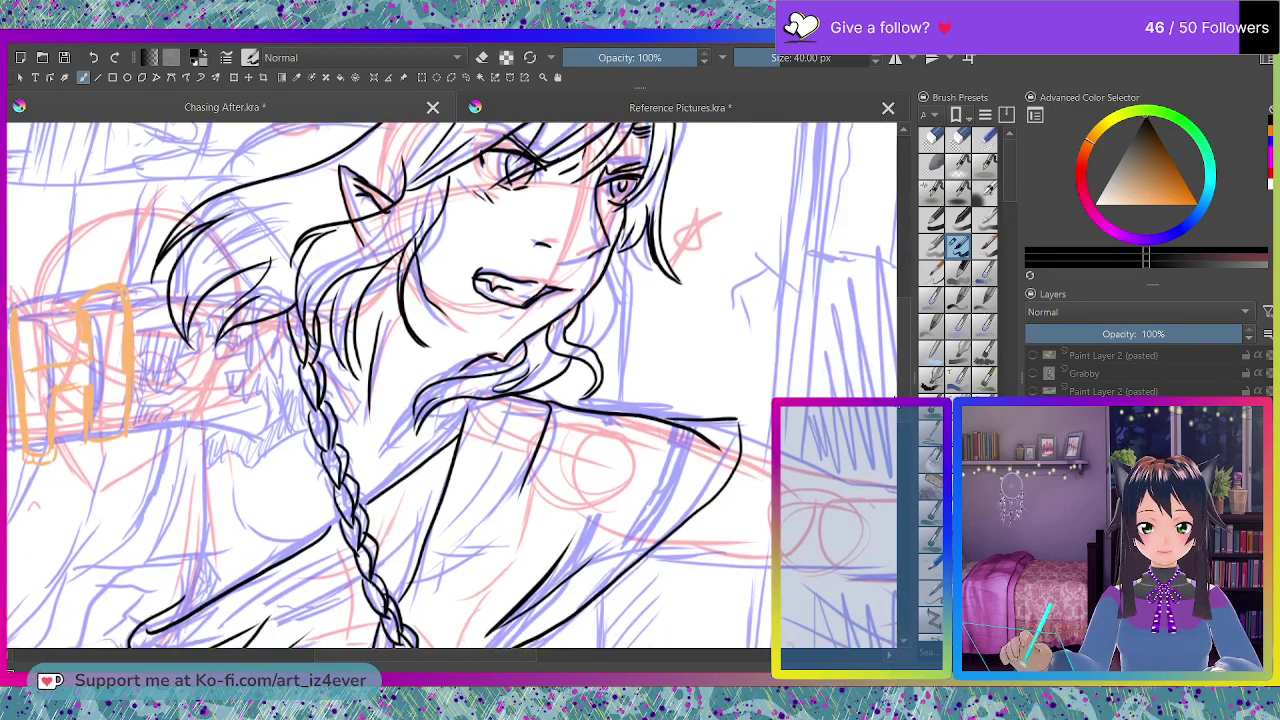
scroll(881, 472, down, 3)
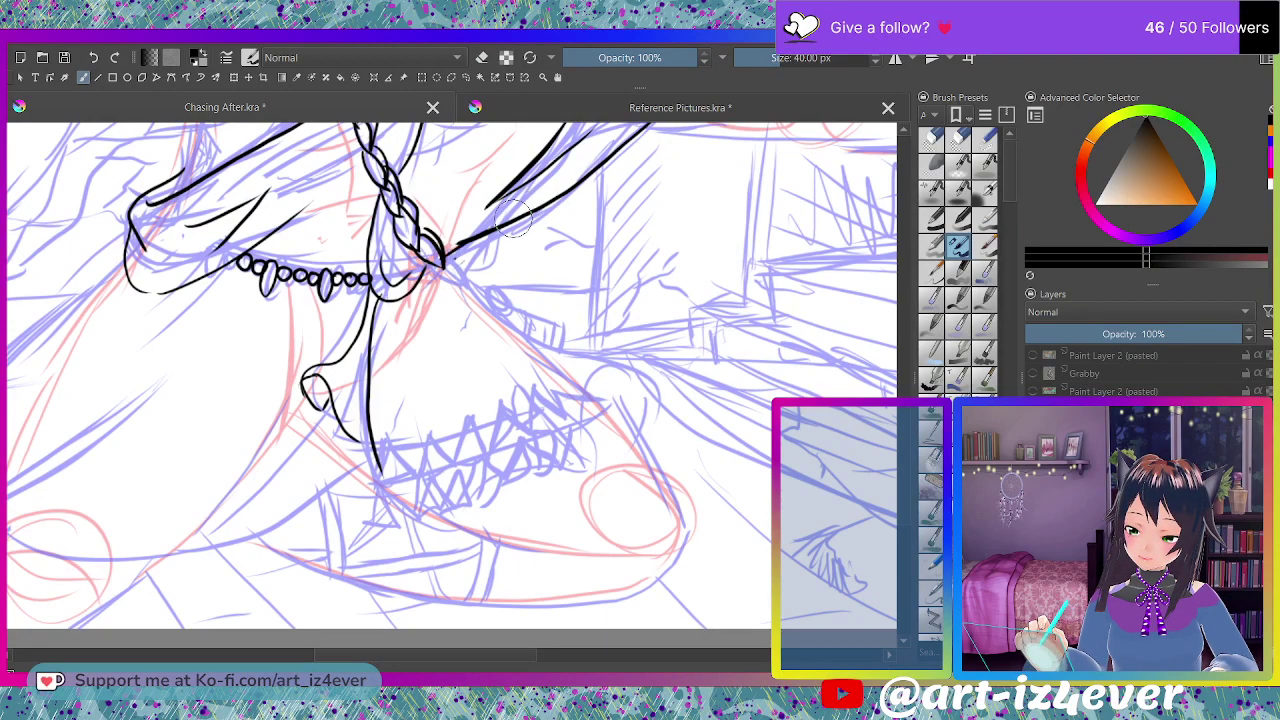
mouse_move(447, 250)
mouse_down()
mouse_move(508, 320)
mouse_move(638, 370)
mouse_move(666, 411)
mouse_move(595, 390)
mouse_move(576, 423)
mouse_move(397, 486)
mouse_up()
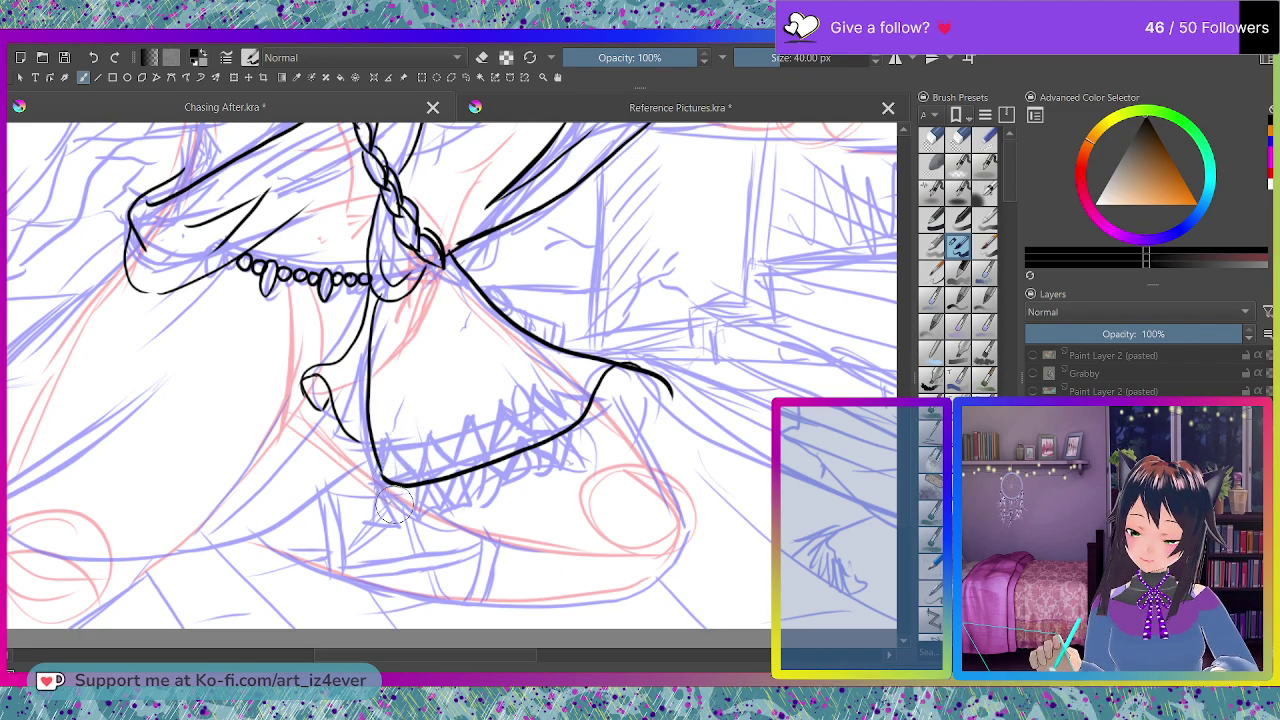
- Line the zigzag lace trim below and above the skirt panel's curved hem, with its upper border line
mouse_move(383, 479)
mouse_down()
mouse_move(381, 524)
mouse_move(413, 527)
mouse_up()
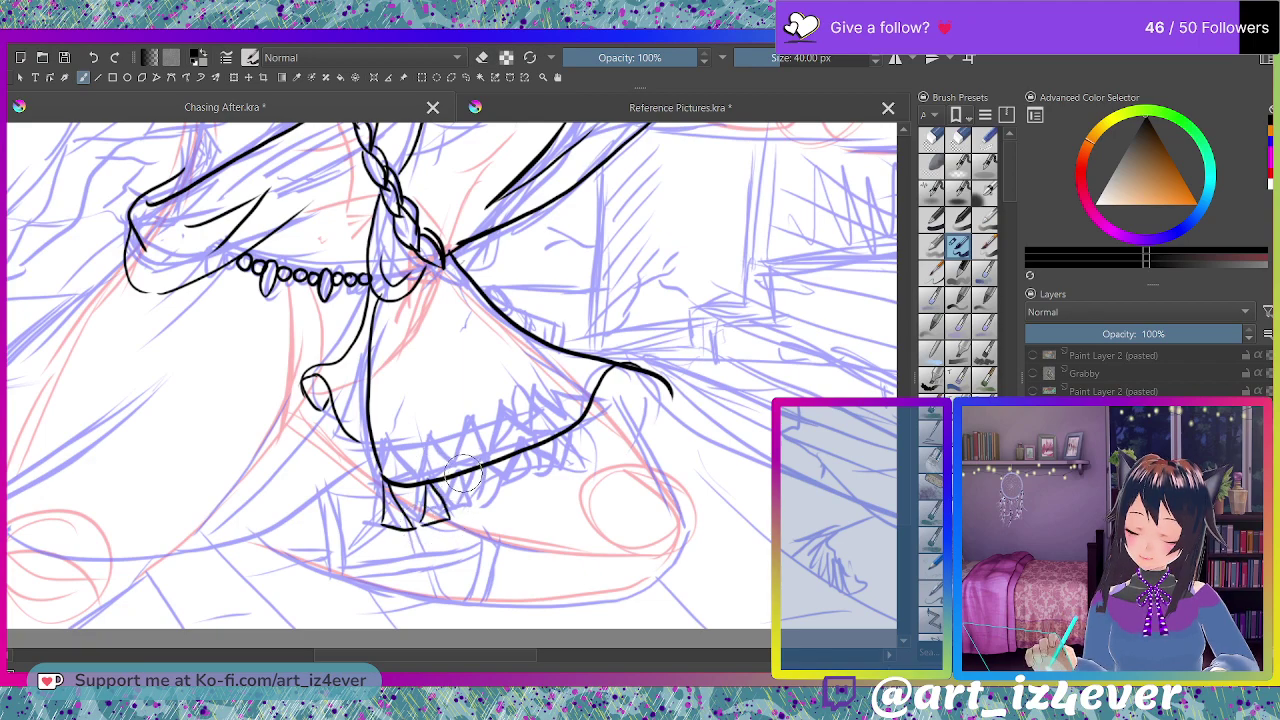
mouse_move(462, 514)
mouse_down()
mouse_move(493, 503)
mouse_move(498, 458)
mouse_move(501, 499)
mouse_move(538, 434)
mouse_move(521, 454)
mouse_move(521, 489)
mouse_move(516, 444)
mouse_move(550, 476)
mouse_up()
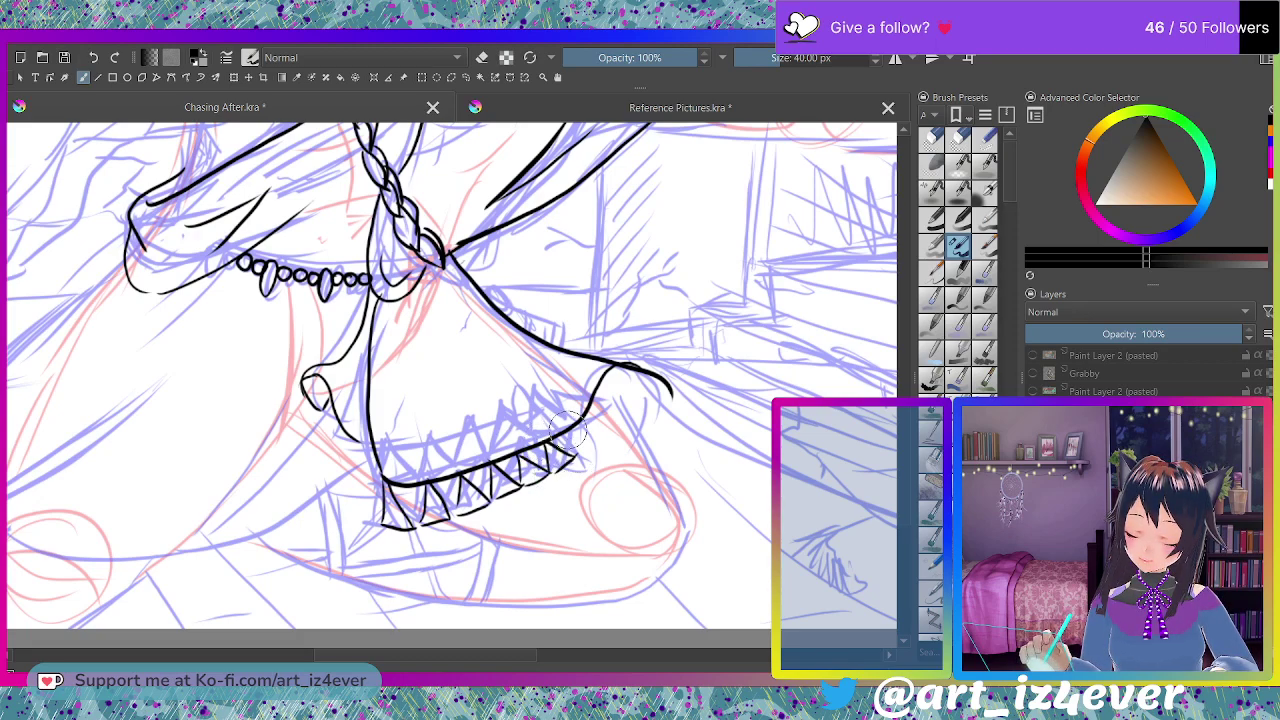
drag(572, 432, 578, 456)
mouse_move(579, 456)
mouse_down()
mouse_move(582, 408)
mouse_move(600, 436)
mouse_up()
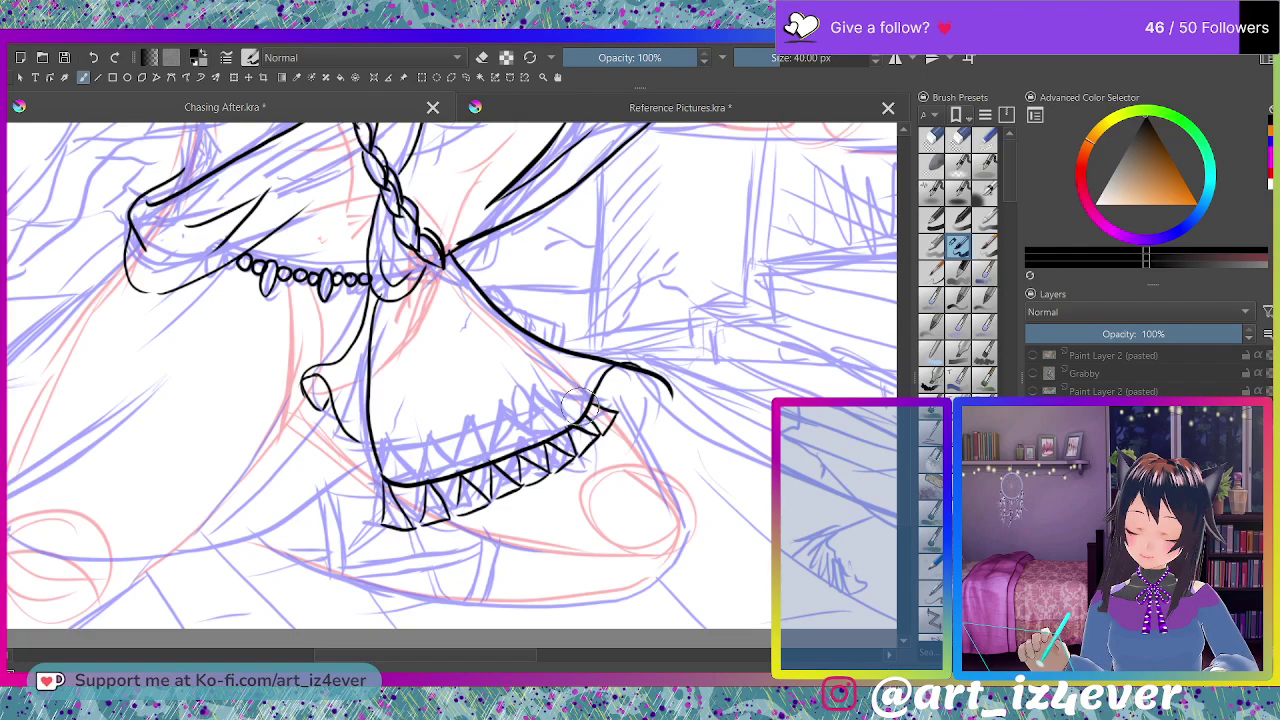
mouse_move(565, 388)
mouse_down()
mouse_move(595, 410)
mouse_move(568, 425)
mouse_move(545, 408)
mouse_move(546, 436)
mouse_move(515, 458)
mouse_move(505, 447)
mouse_move(500, 468)
mouse_move(462, 492)
mouse_up()
drag(448, 456, 442, 494)
mouse_move(446, 426)
mouse_down()
mouse_move(432, 472)
mouse_move(408, 490)
mouse_move(424, 480)
mouse_move(388, 479)
mouse_move(470, 436)
mouse_up()
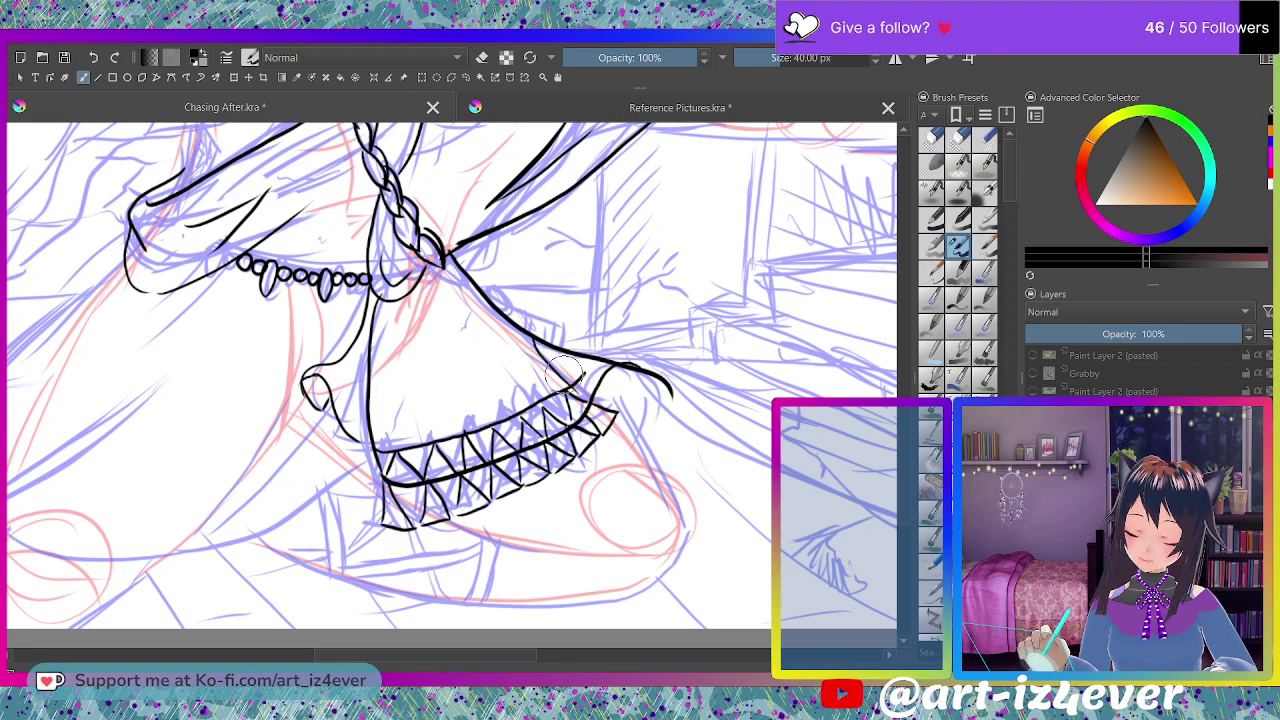
- Erase the skirt panel's flared outer corner and redraw it as a rounded, drooping fold beside the lace trim
key(e)
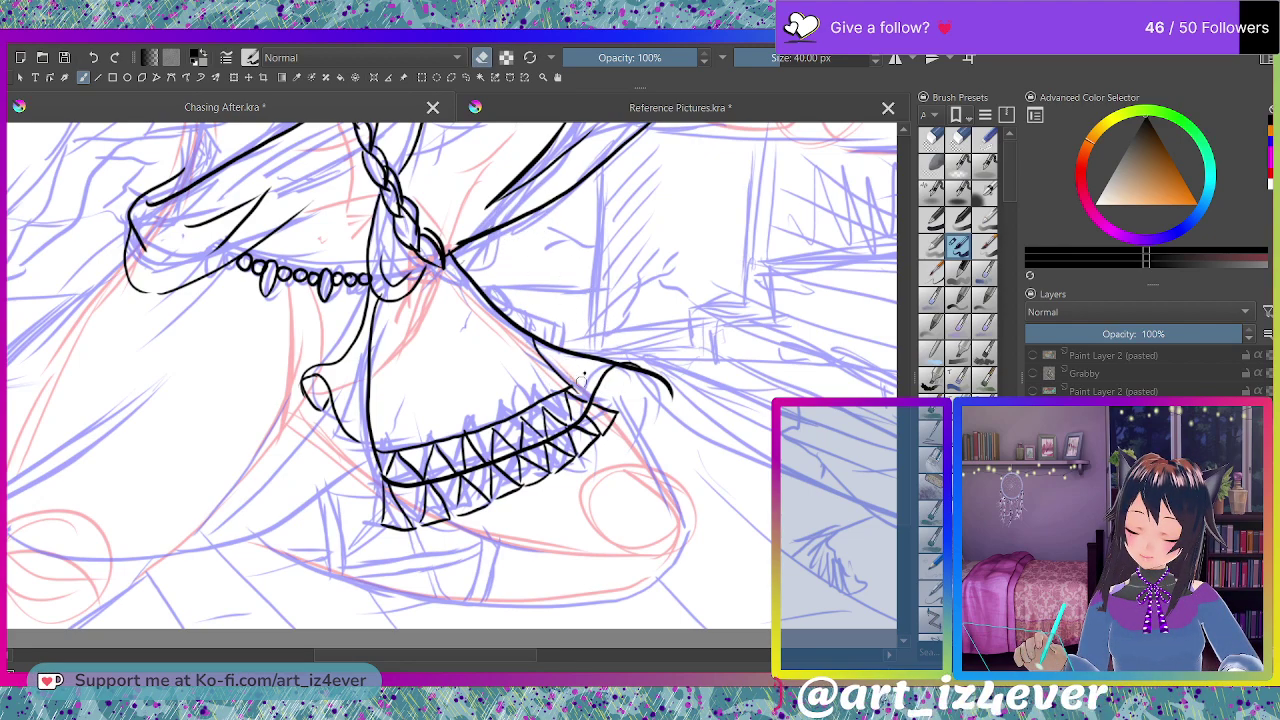
key(e)
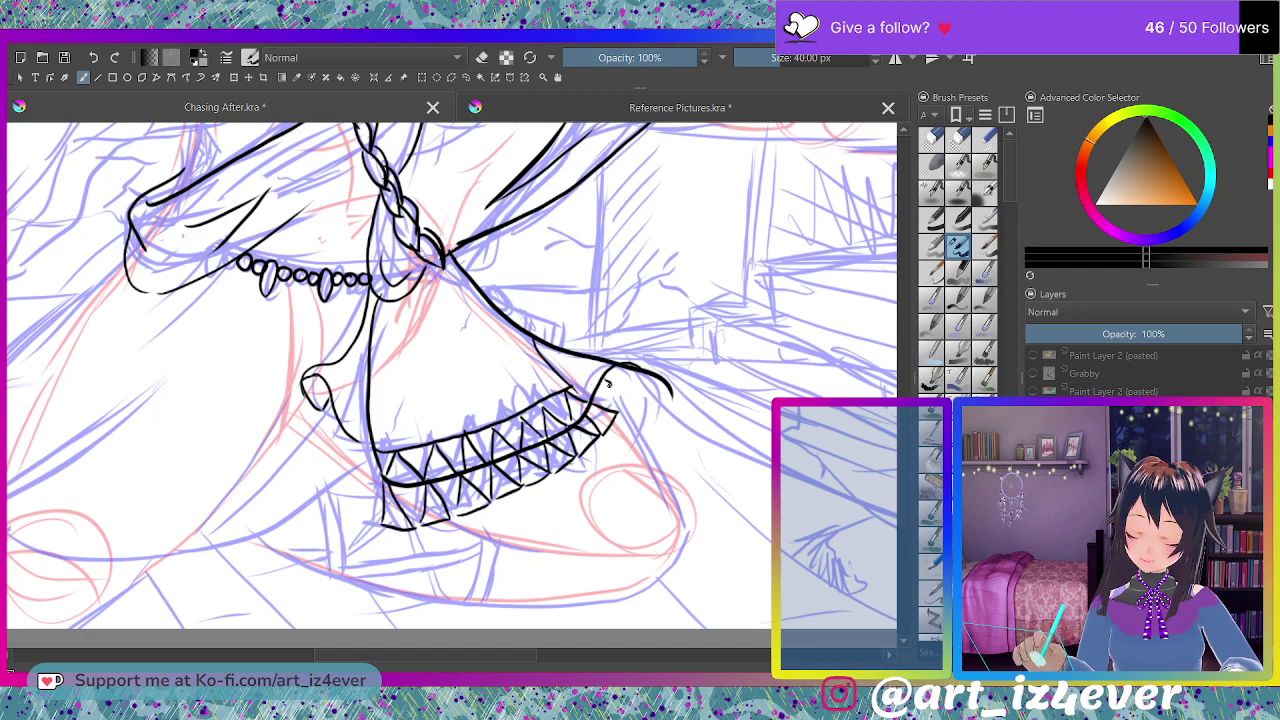
key(e)
drag(600, 390, 628, 367)
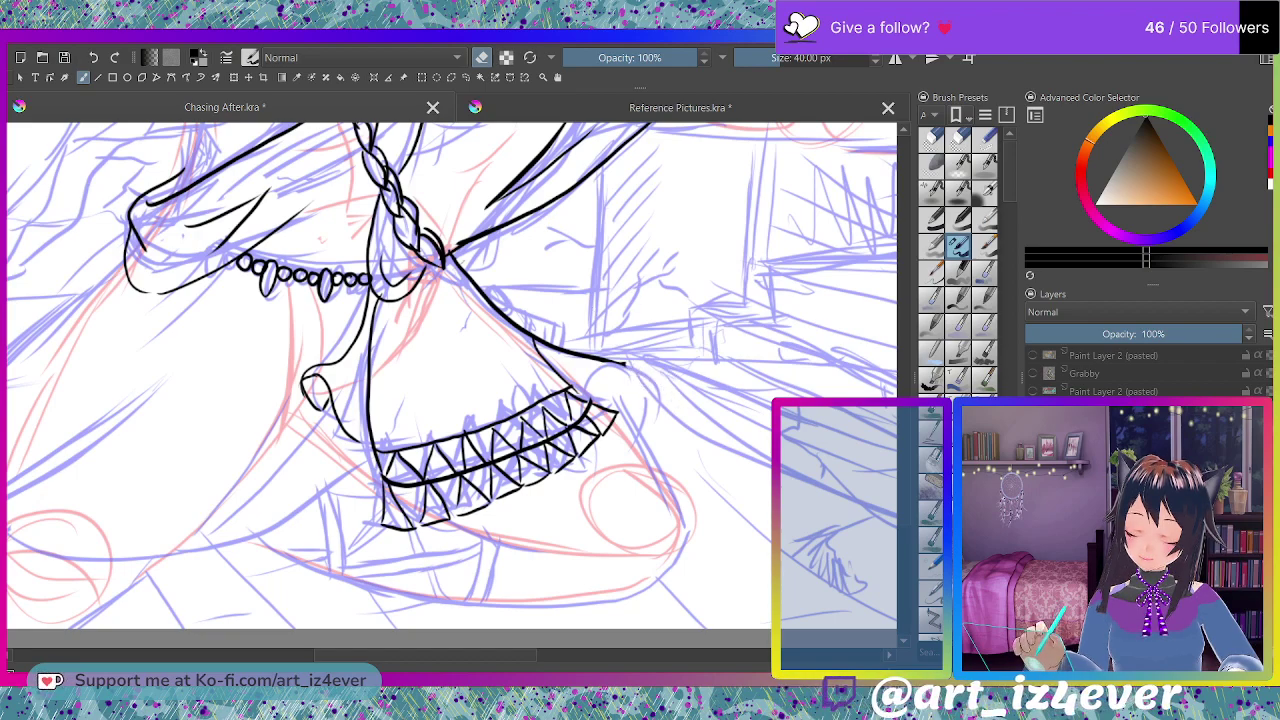
key(e)
mouse_move(530, 338)
mouse_down()
mouse_move(574, 367)
mouse_move(646, 393)
mouse_move(626, 383)
mouse_move(600, 394)
mouse_move(643, 386)
mouse_move(644, 442)
mouse_up()
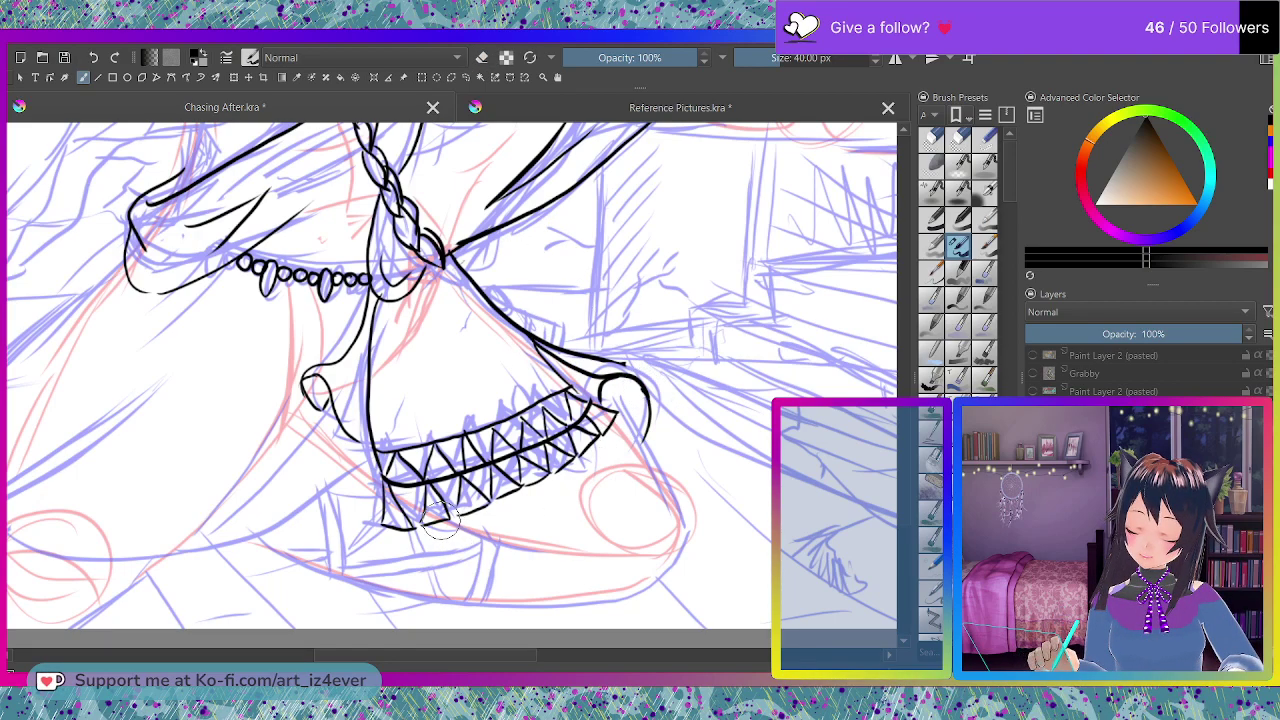
- Line the bent leg's outline around the knee and along its underside, with a crease below the lace trim
drag(437, 522, 528, 552)
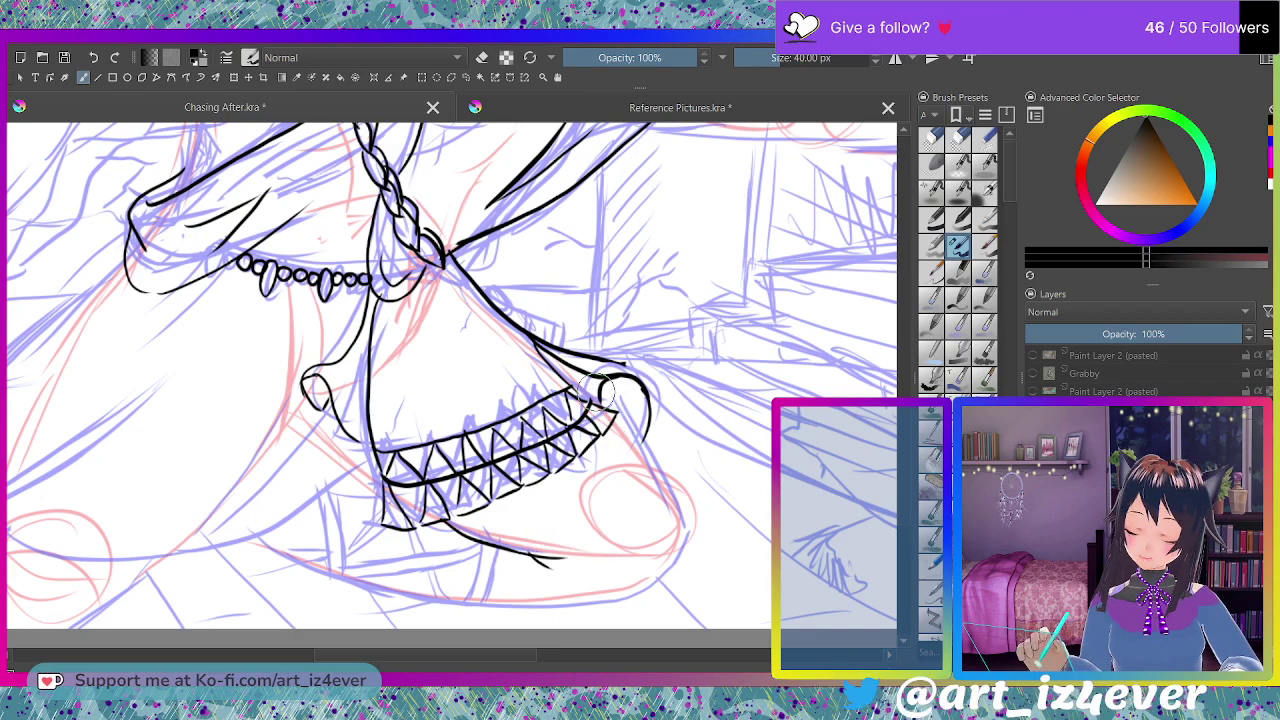
mouse_move(608, 402)
mouse_down()
mouse_move(694, 538)
mouse_move(254, 560)
mouse_up()
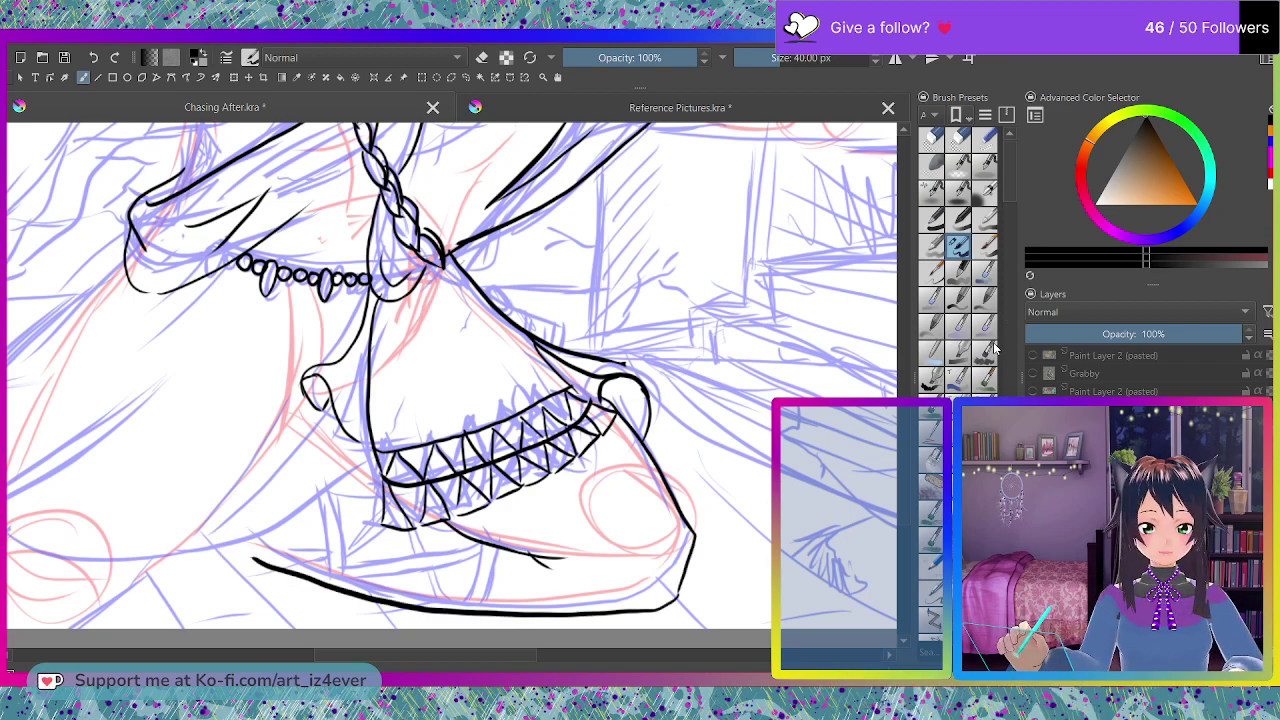
- Undo the thick underside line of the bent leg and redraw it as a thinner curve with a short crease near the knee
key(ctrl+z)
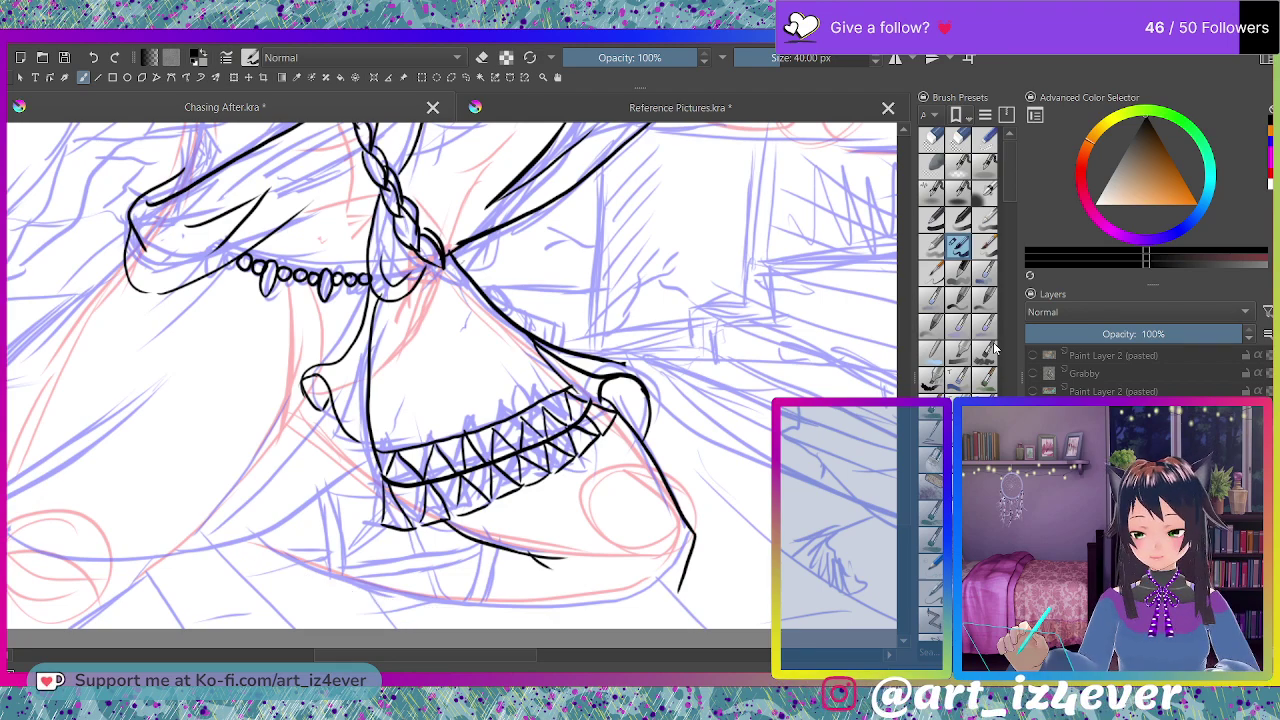
mouse_move(254, 538)
mouse_down()
mouse_move(480, 603)
mouse_move(645, 610)
mouse_move(681, 587)
mouse_move(624, 592)
mouse_up()
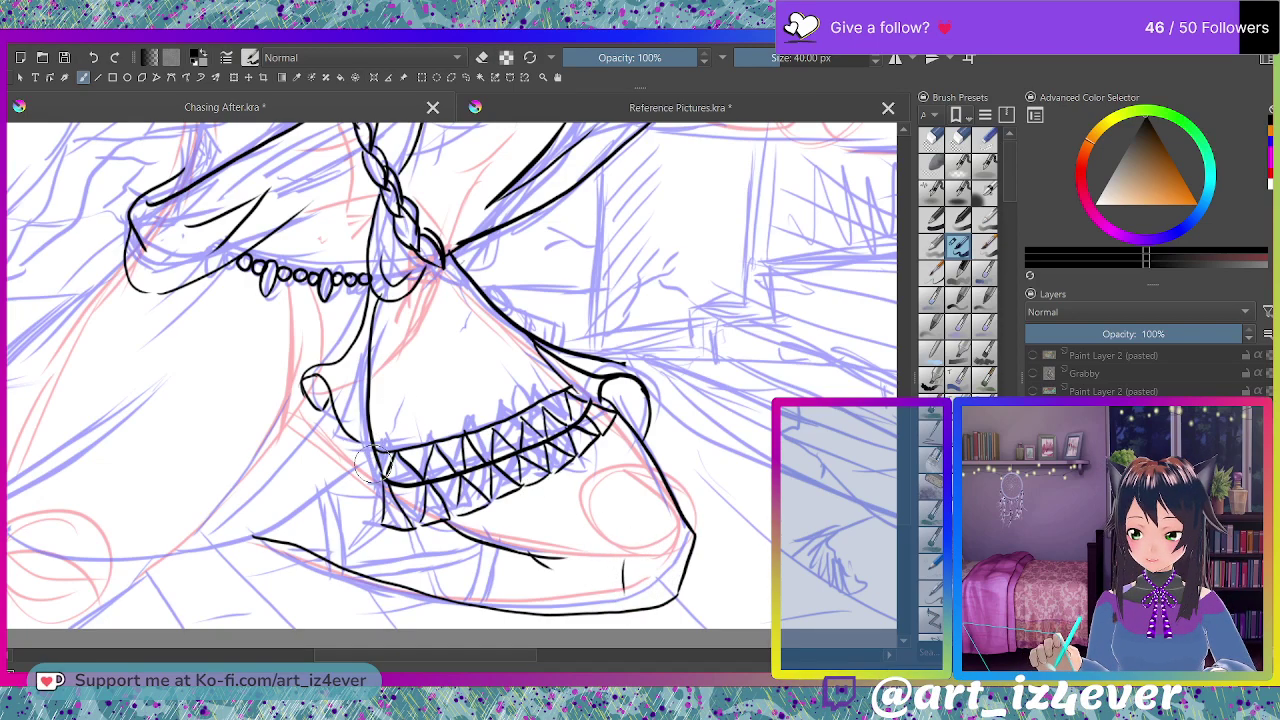
- Line the large skirt panel's wavy hem and sloping outer side, with a rounded folded corner and a diagonal crease inside
mouse_move(378, 474)
mouse_down()
mouse_move(315, 522)
mouse_move(120, 556)
mouse_up()
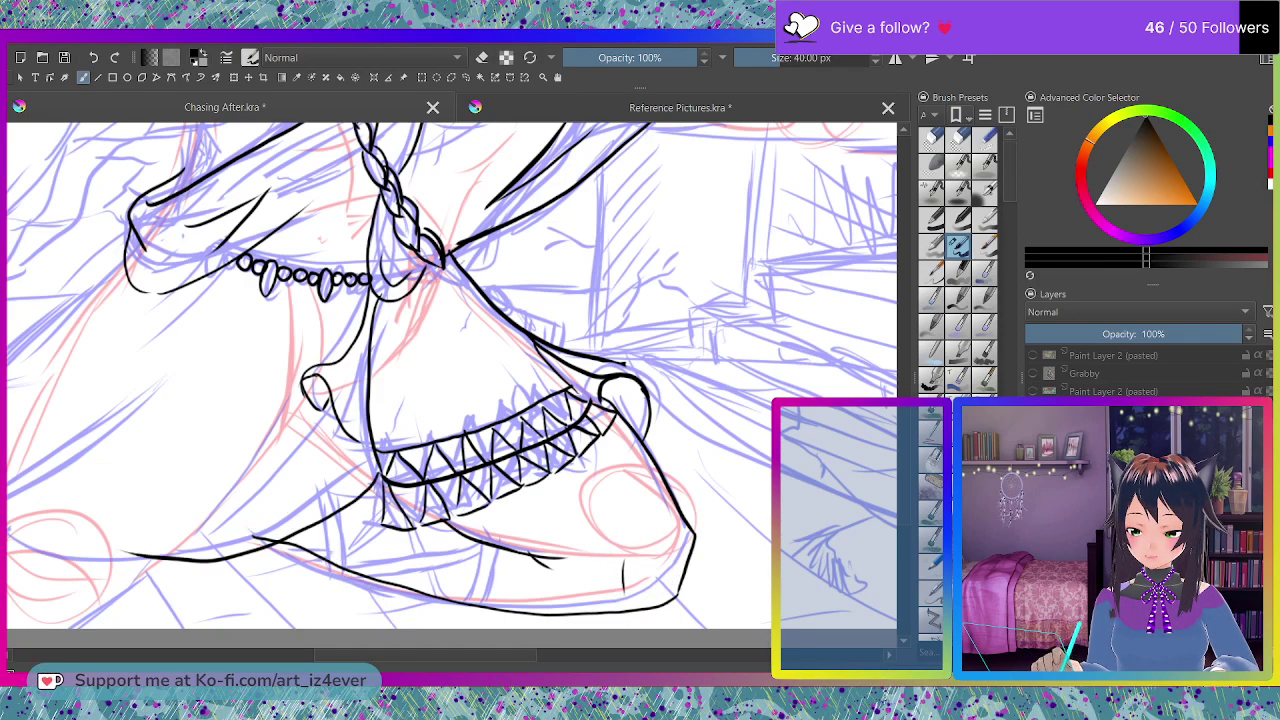
click(580, 655)
drag(551, 656, 261, 670)
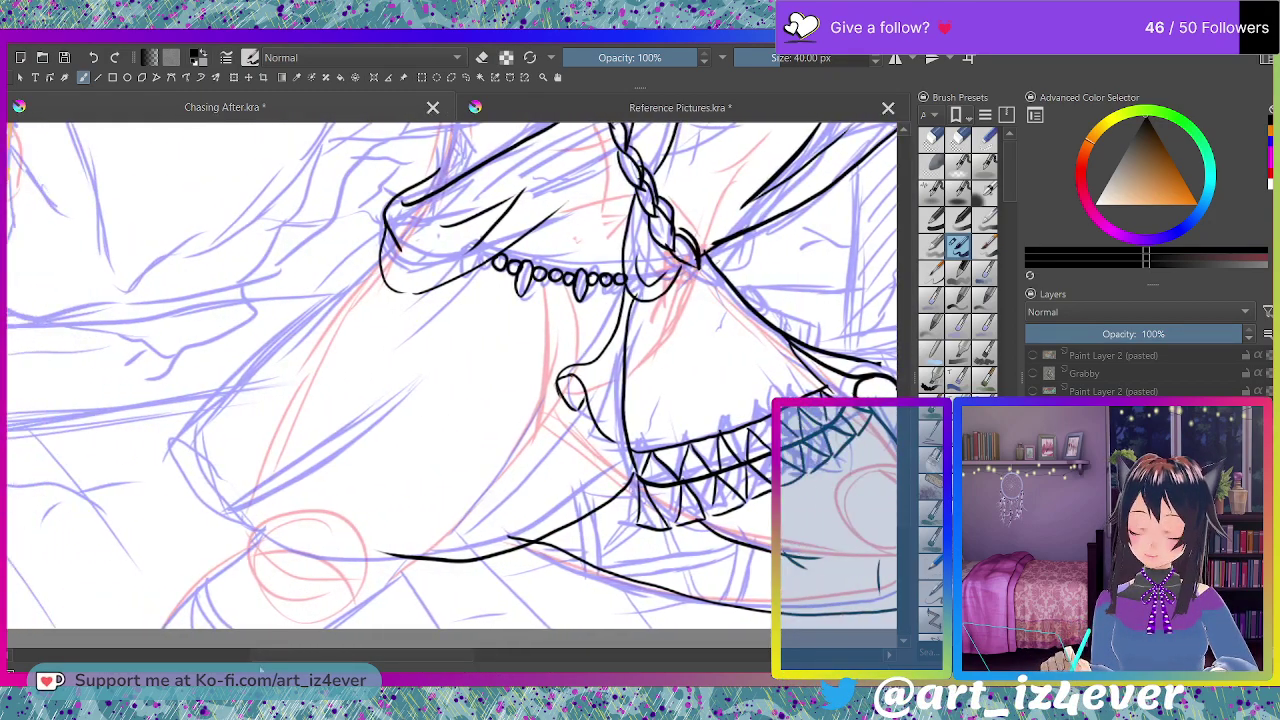
drag(385, 226, 137, 462)
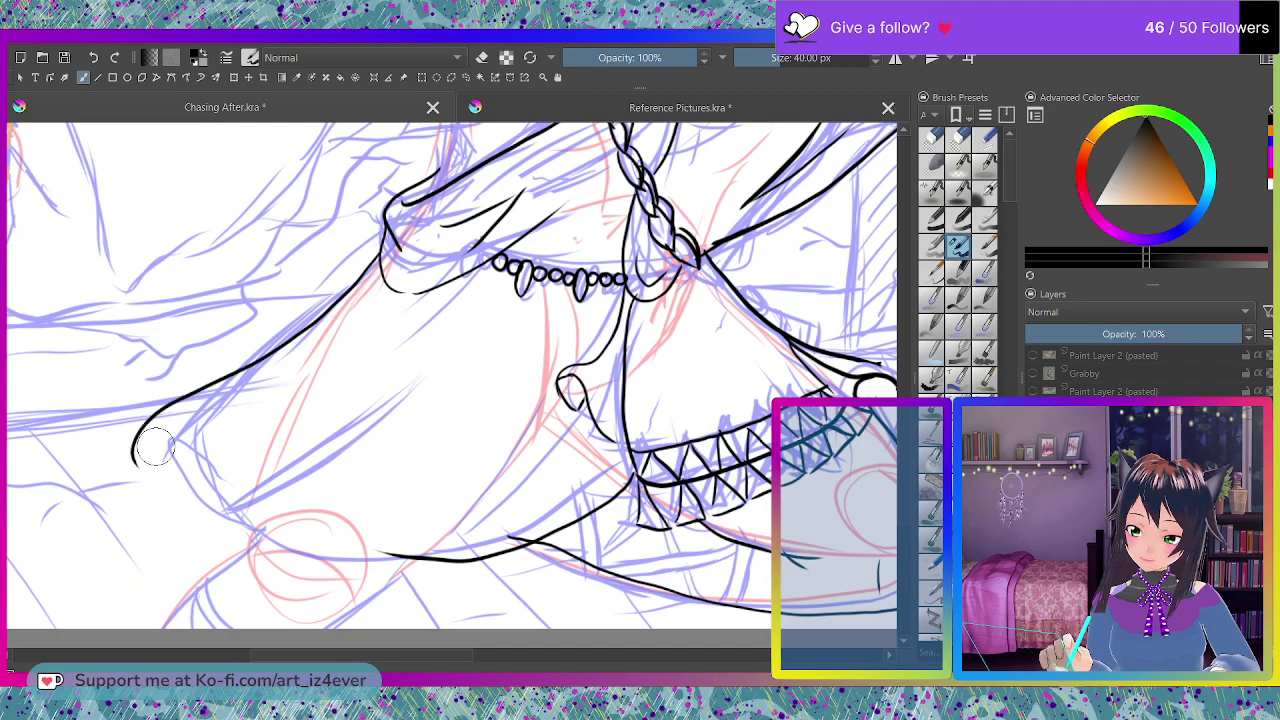
mouse_move(160, 418)
mouse_down()
mouse_move(200, 518)
mouse_move(318, 553)
mouse_up()
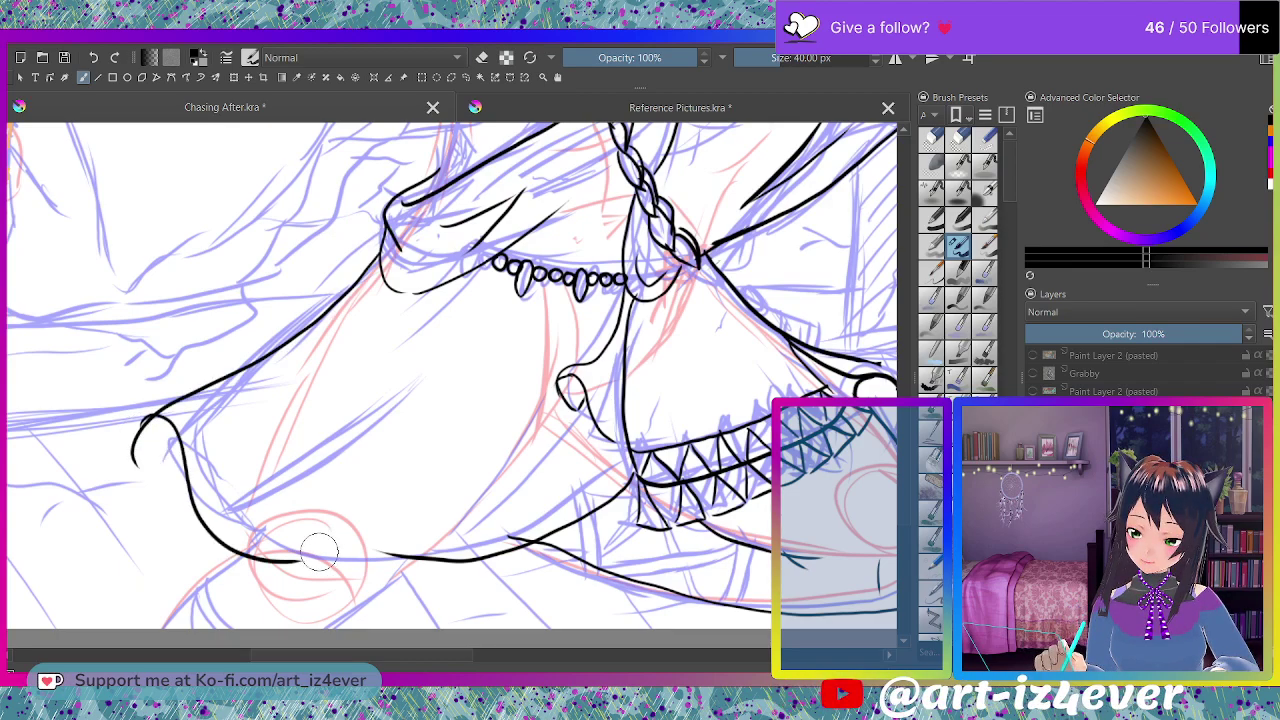
mouse_move(133, 458)
mouse_down()
mouse_move(205, 523)
mouse_move(320, 412)
mouse_up()
drag(300, 561, 445, 556)
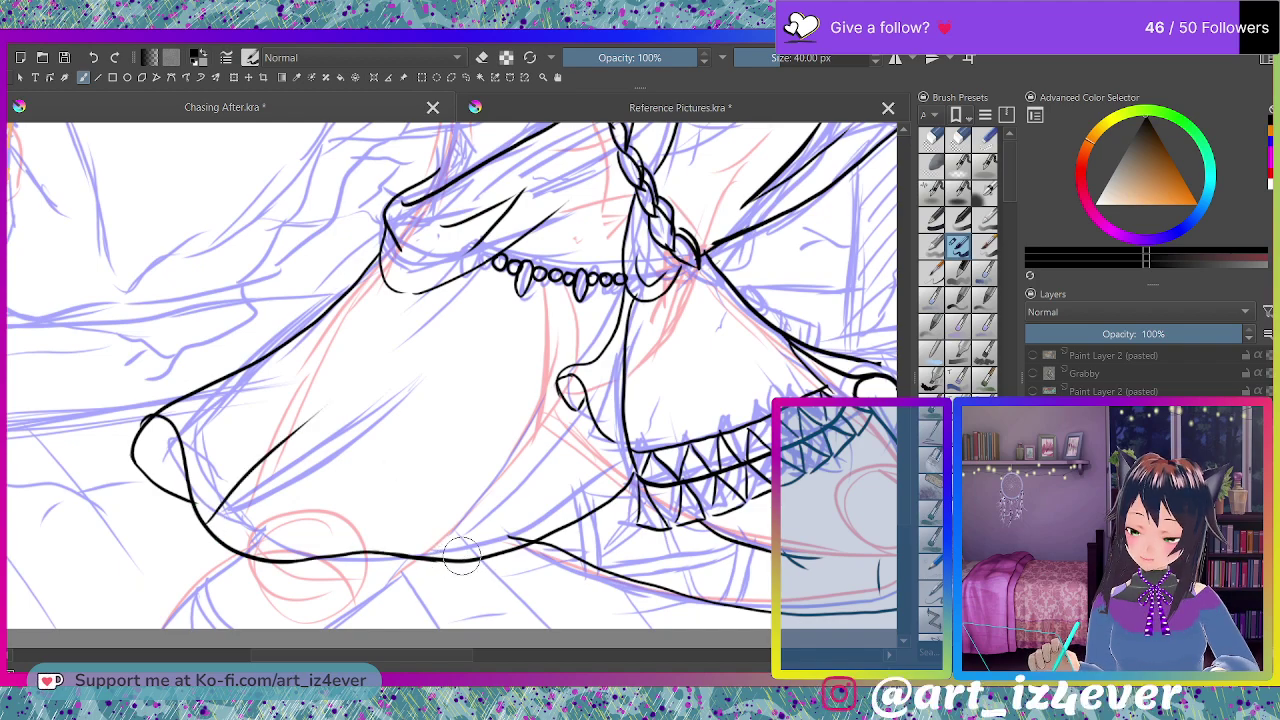
- Line both sides of the other leg below the large skirt panel's hem, with narrow band lines along its outer side
drag(452, 560, 392, 628)
drag(240, 556, 156, 628)
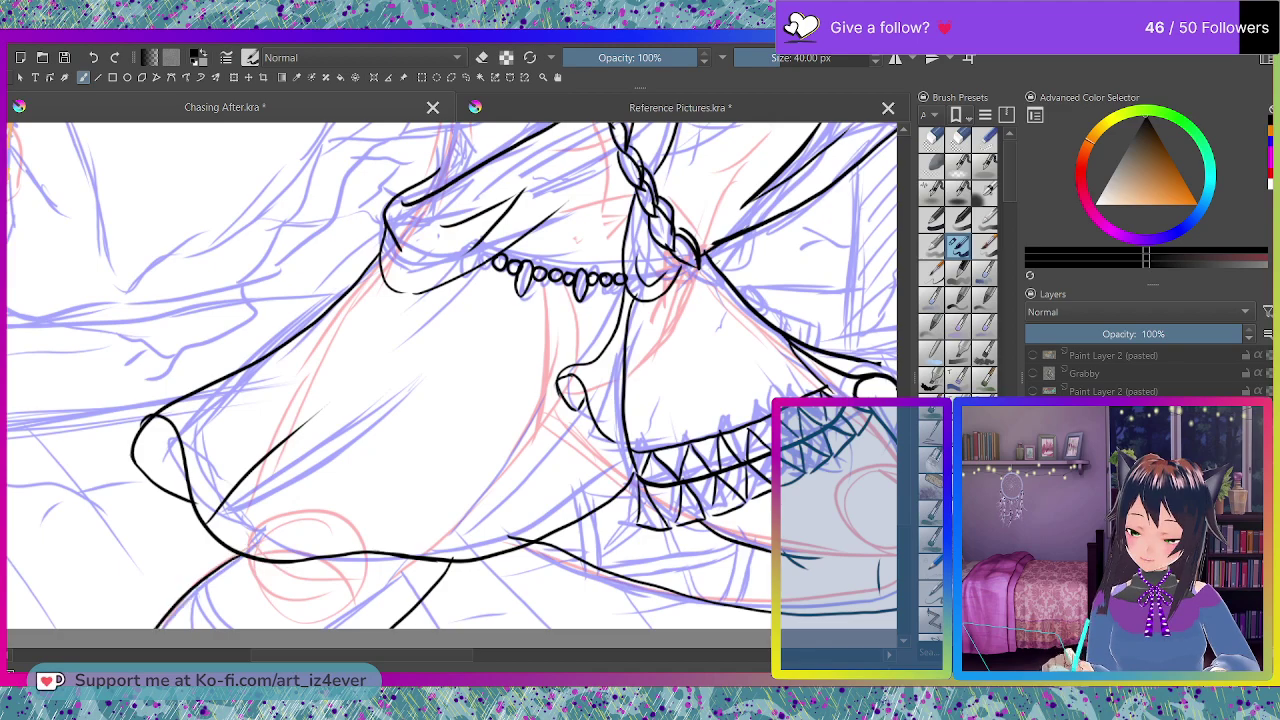
mouse_move(205, 578)
mouse_down()
mouse_move(226, 628)
mouse_move(183, 628)
mouse_up()
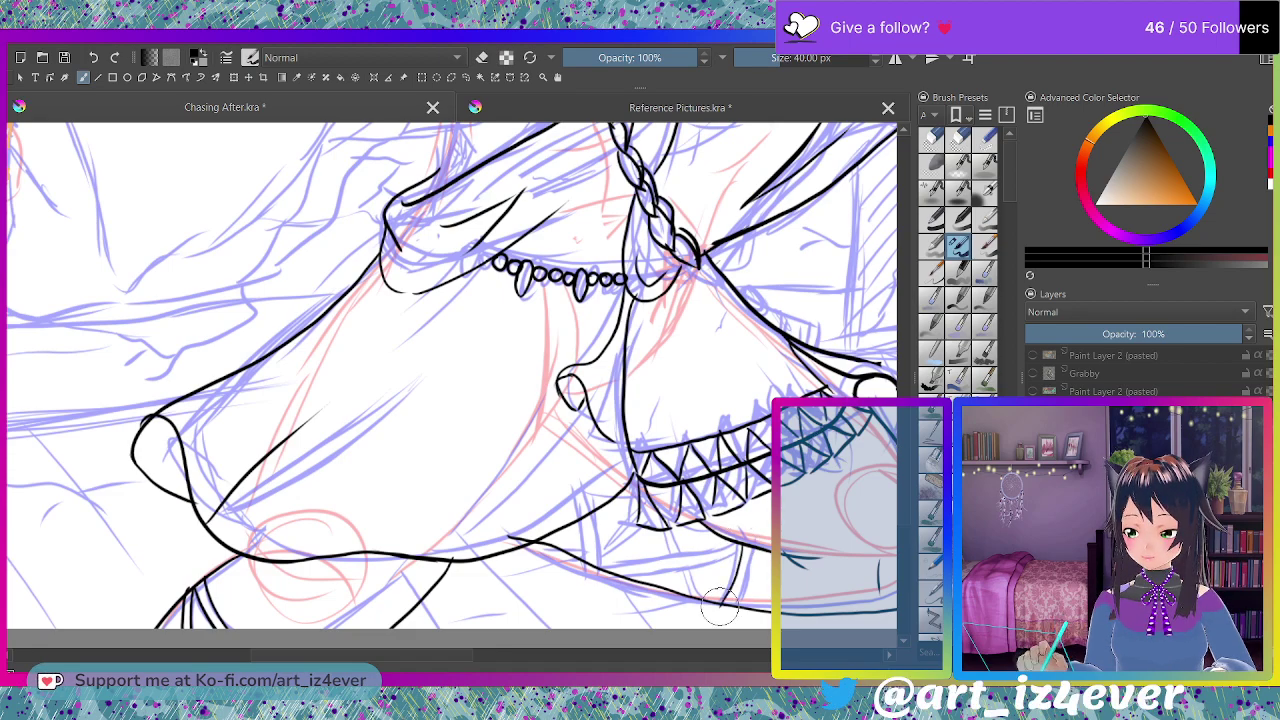
- Line the crossing straps wrapped around the bent leg between the lace trim and the leg's underside
drag(748, 550, 728, 603)
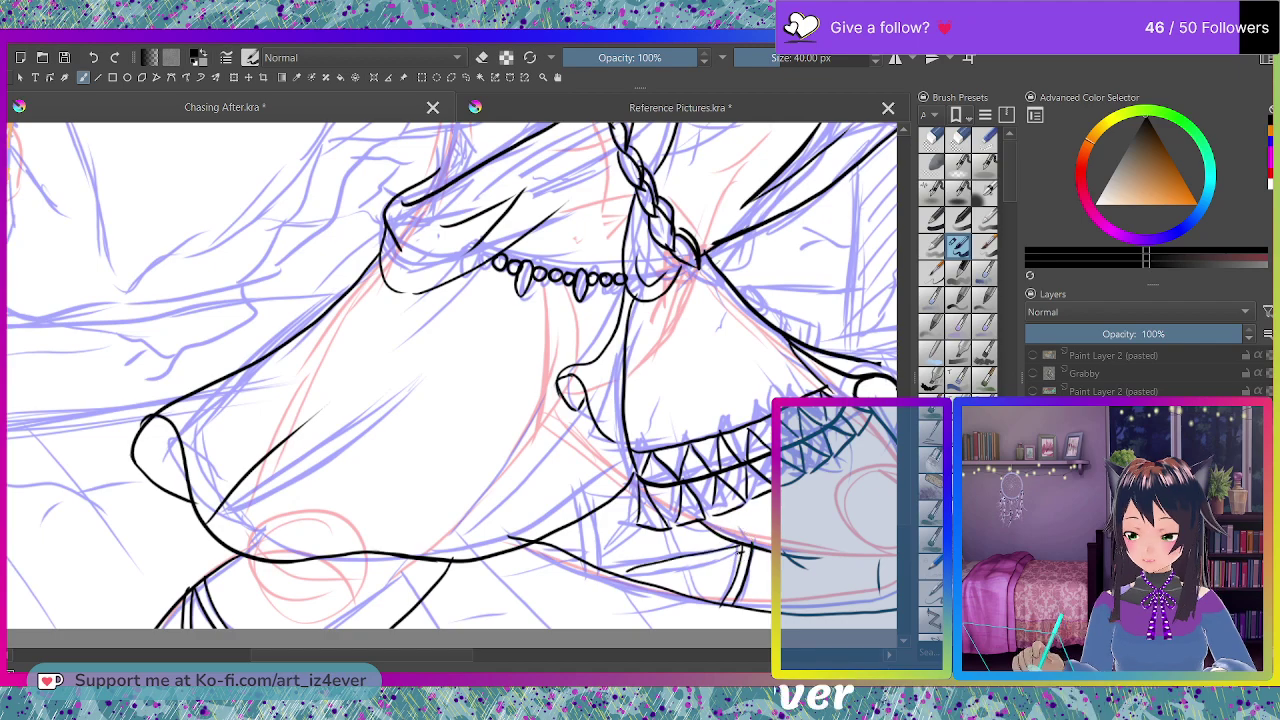
drag(622, 578, 641, 516)
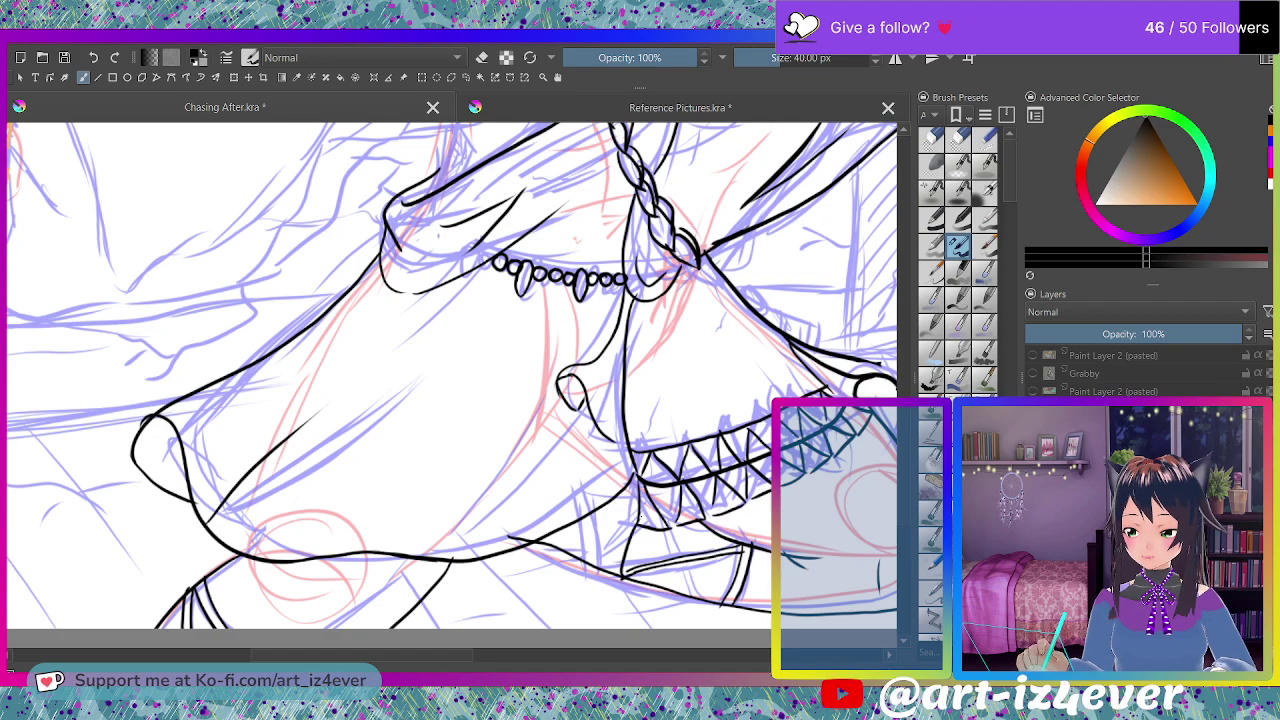
drag(614, 576, 634, 506)
drag(566, 551, 635, 497)
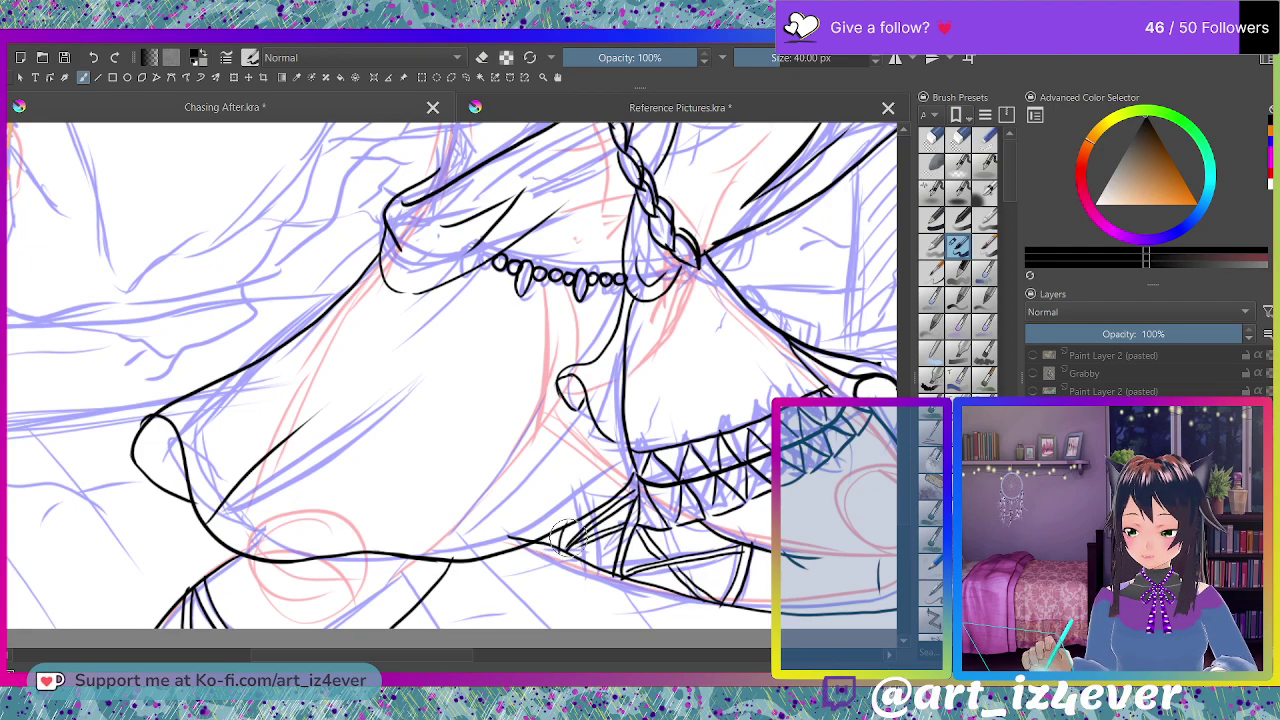
drag(562, 549, 621, 489)
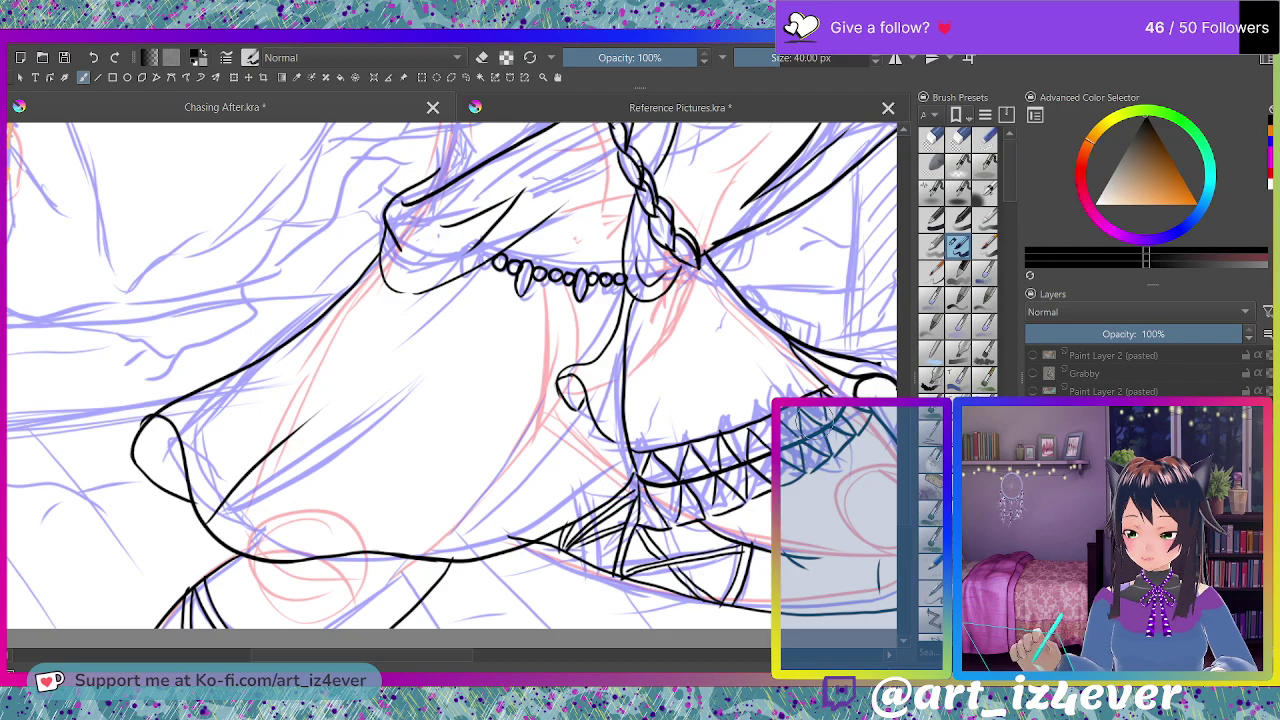
- Line the segmented trim band inside the wide sleeve's opening, following its edge down to the lower fold
key(2)
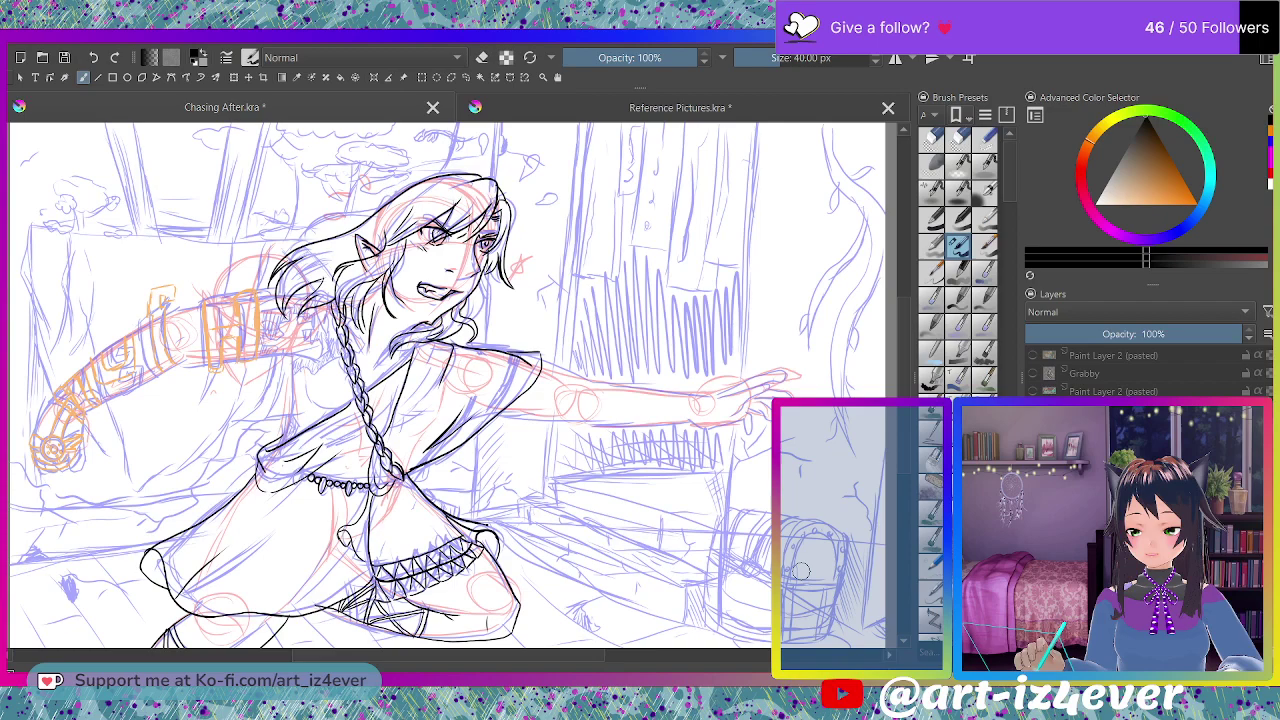
scroll(504, 380, up, 4)
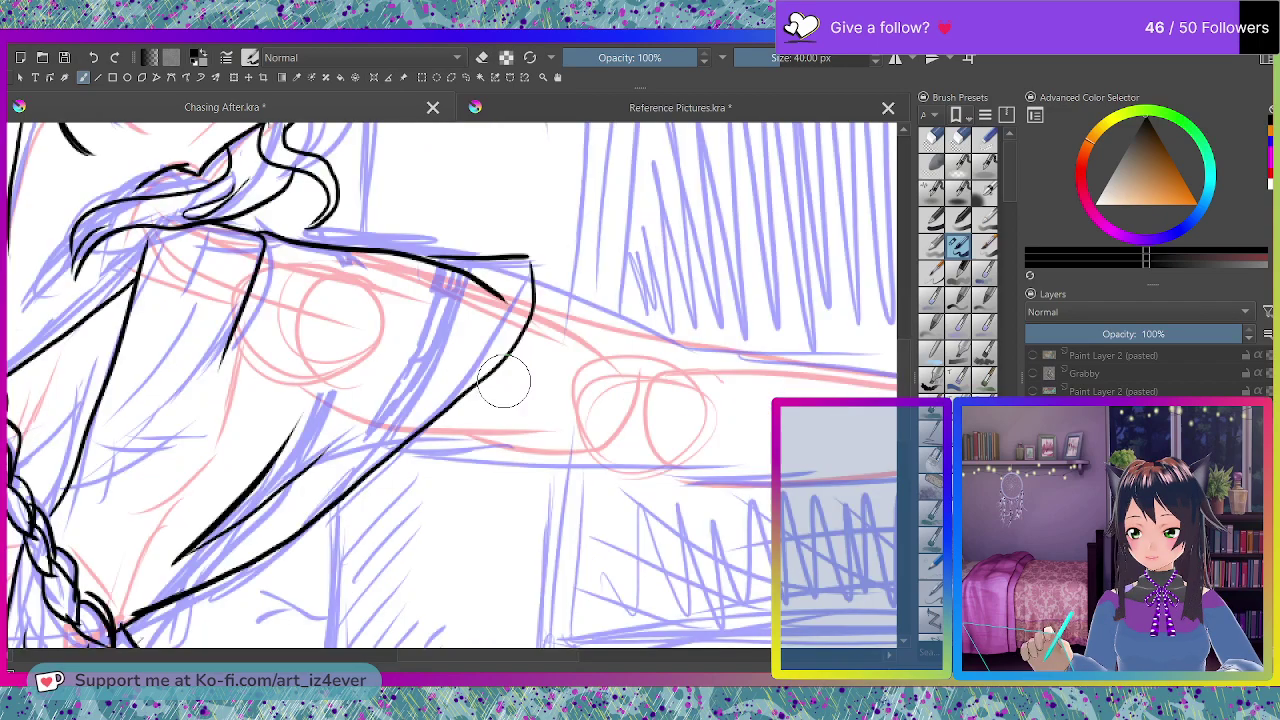
drag(460, 255, 462, 271)
mouse_move(495, 260)
mouse_down()
mouse_move(492, 288)
mouse_move(435, 338)
mouse_move(405, 398)
mouse_up()
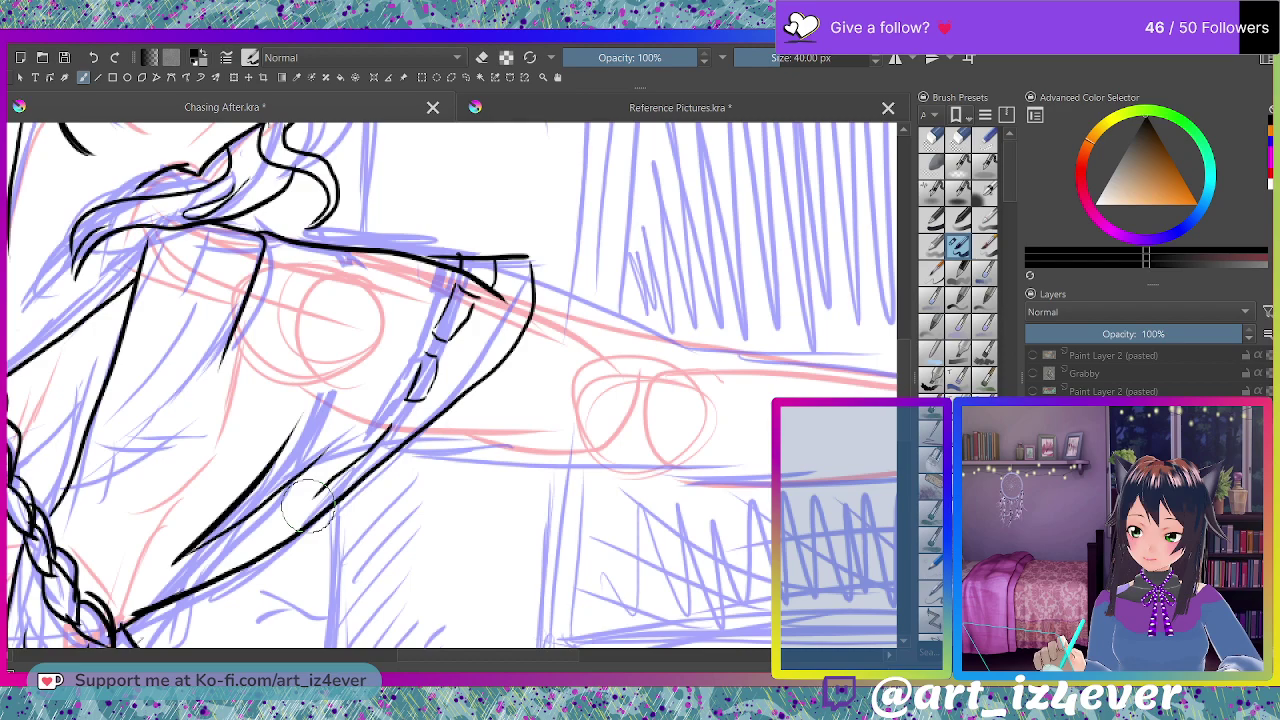
drag(310, 505, 400, 418)
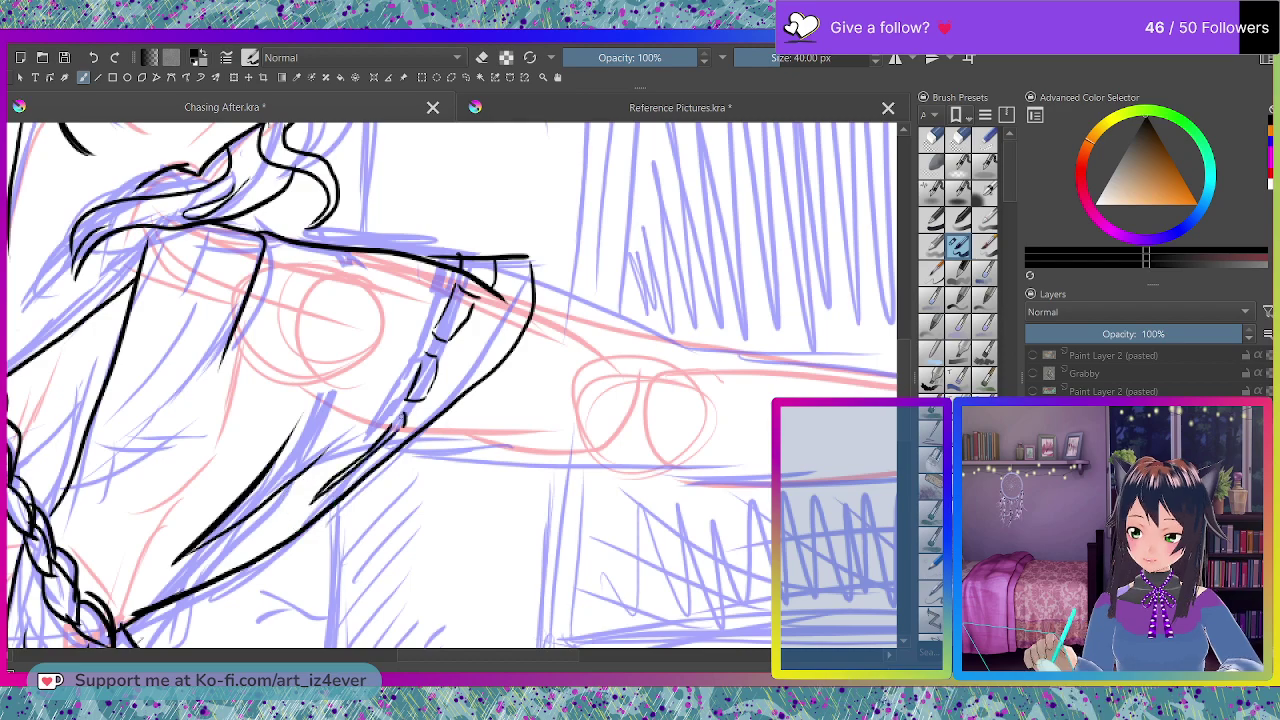
scroll(545, 402, down, 3)
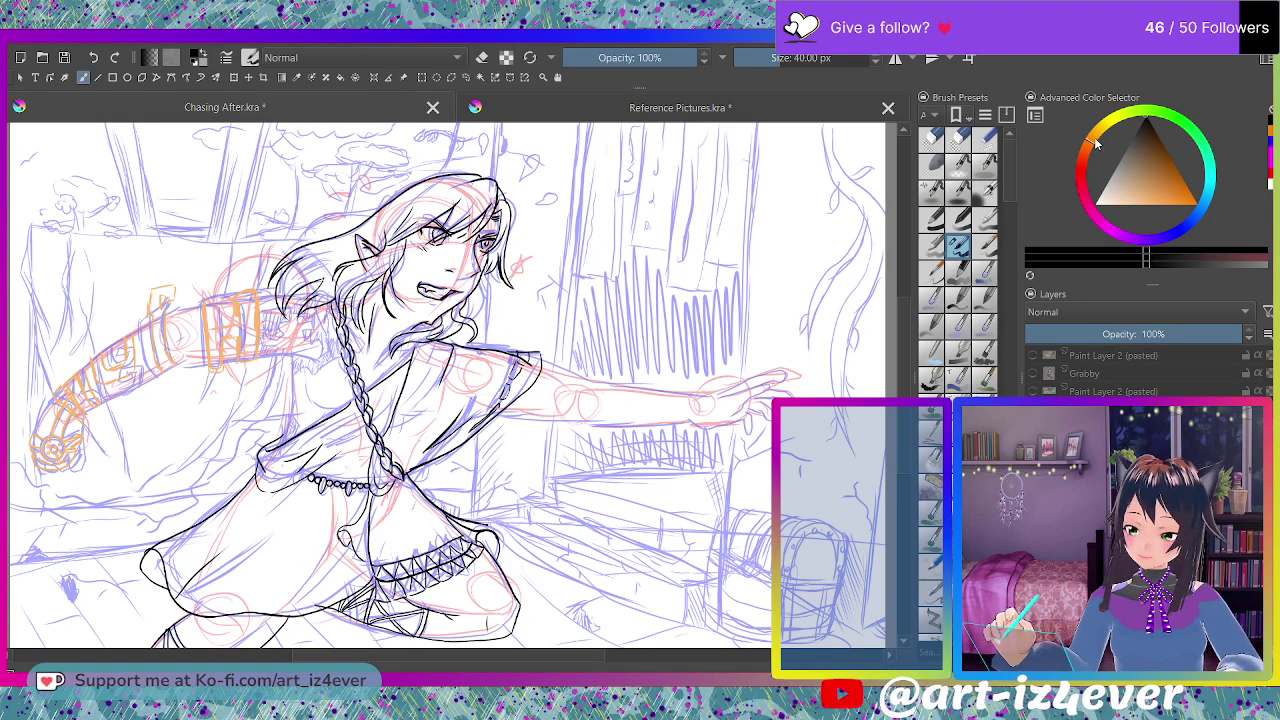
- Line the outstretched hand's palm creases and extended fingers
scroll(752, 388, up, 3)
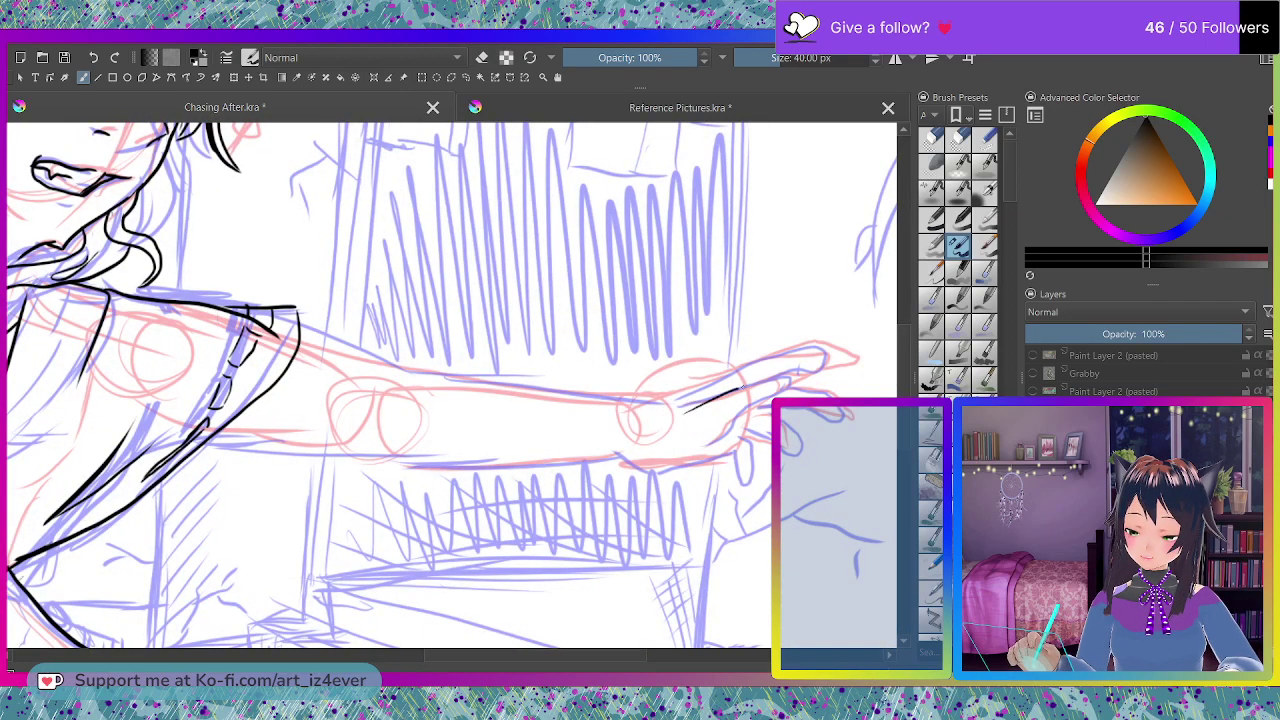
mouse_move(742, 388)
mouse_down()
mouse_move(796, 373)
mouse_move(725, 440)
mouse_up()
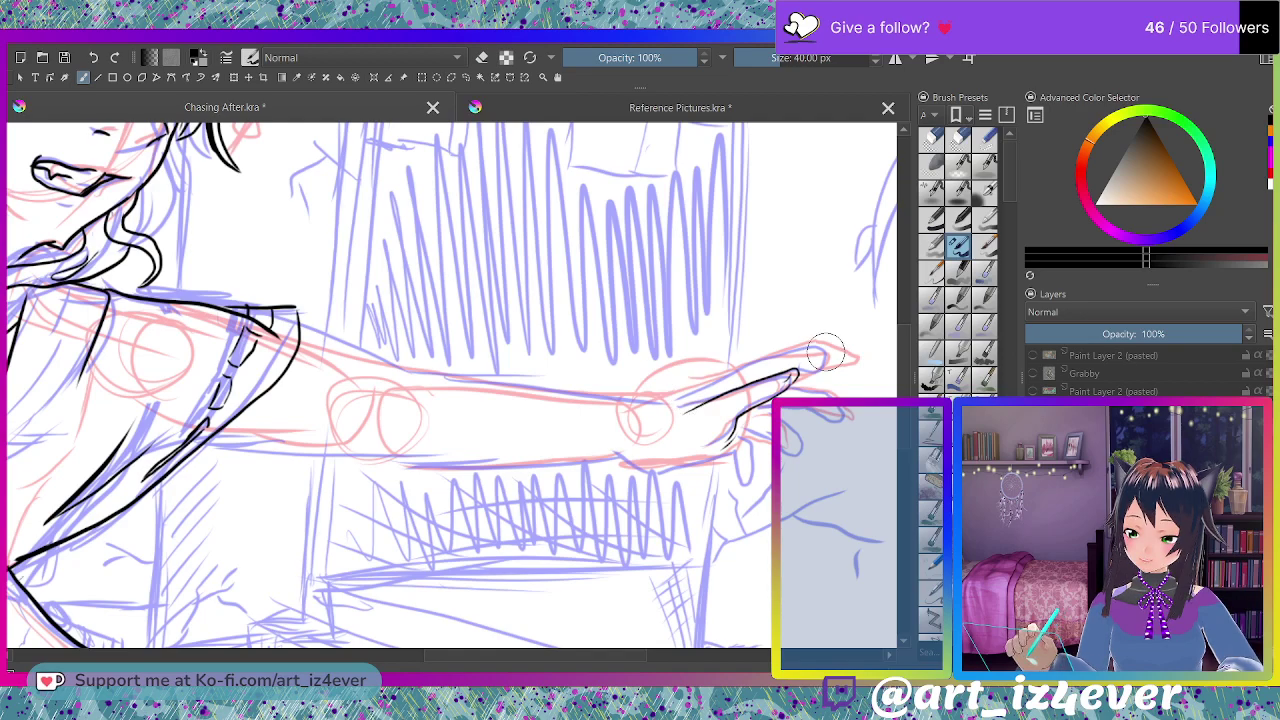
mouse_move(718, 391)
mouse_down()
mouse_move(764, 376)
mouse_move(838, 394)
mouse_up()
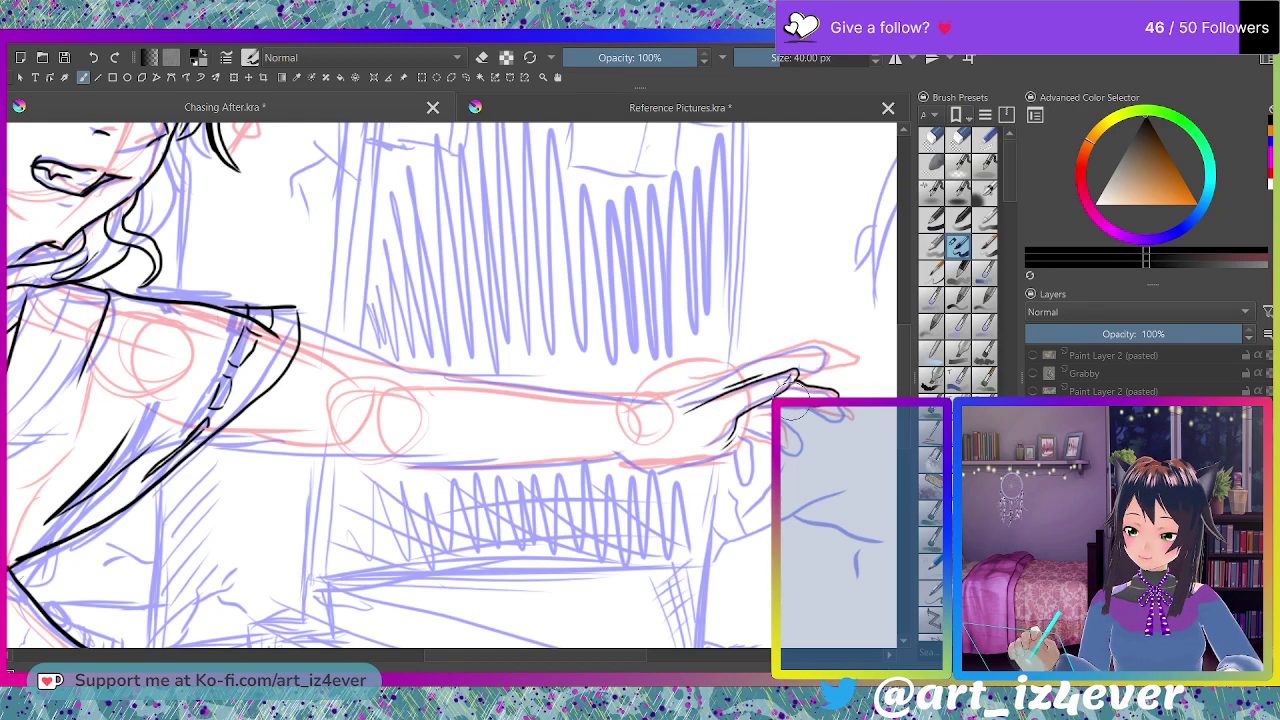
mouse_move(746, 379)
mouse_down()
mouse_move(819, 355)
mouse_move(852, 362)
mouse_up()
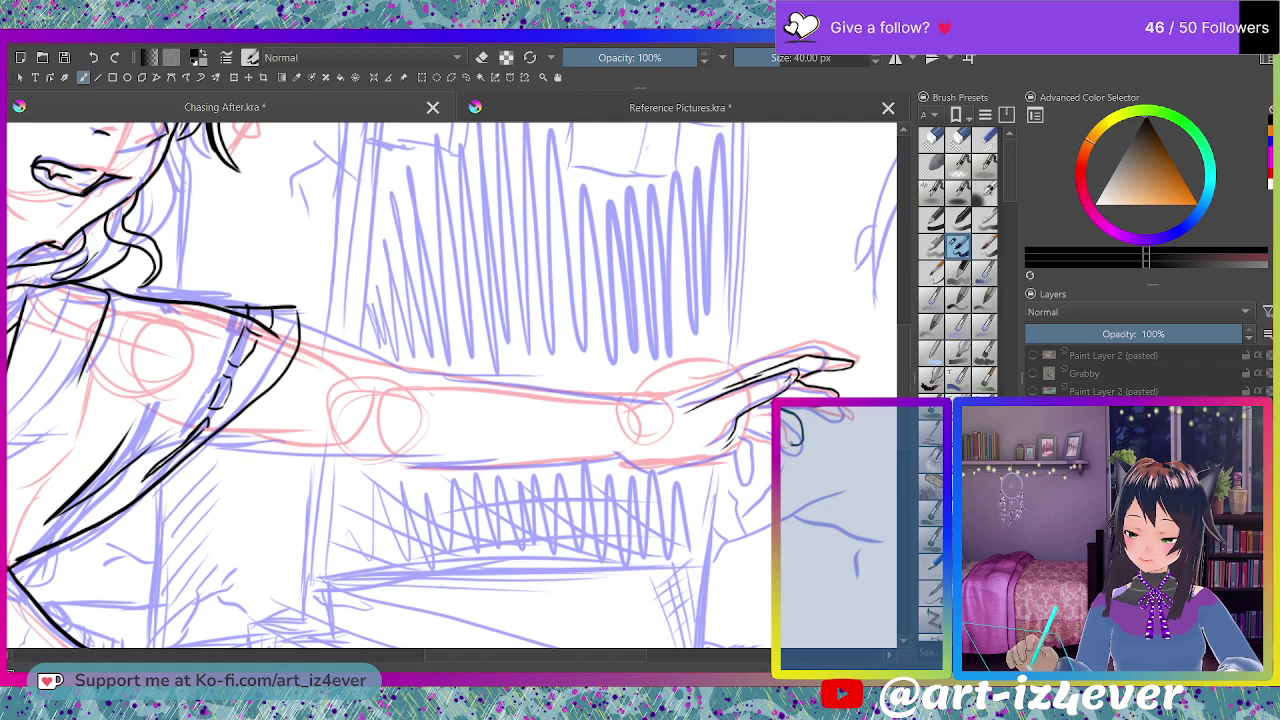
- Line the outstretched arm's underside and upper contour from sleeve to wrist, with a short elbow crease
mouse_move(759, 422)
mouse_down()
mouse_move(762, 461)
mouse_move(752, 441)
mouse_move(616, 461)
mouse_move(378, 463)
mouse_move(200, 445)
mouse_up()
key(ctrl+z)
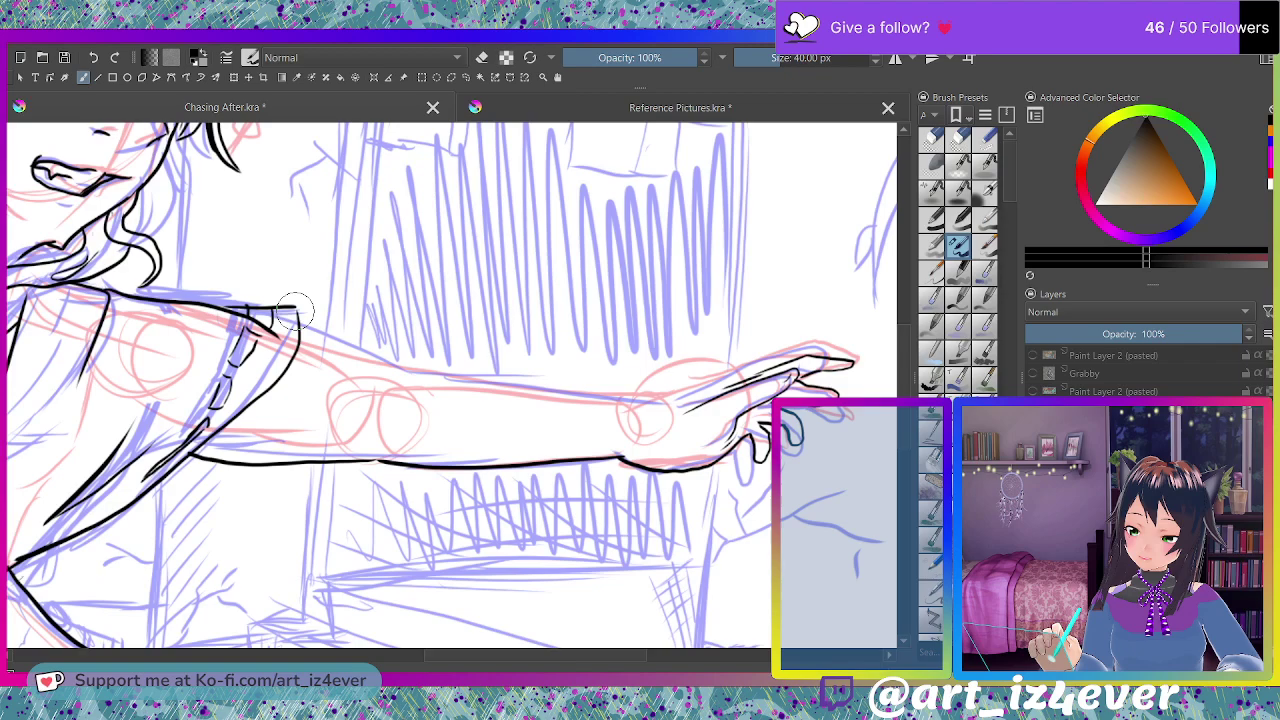
mouse_move(296, 312)
mouse_down()
mouse_move(503, 376)
mouse_move(640, 386)
mouse_up()
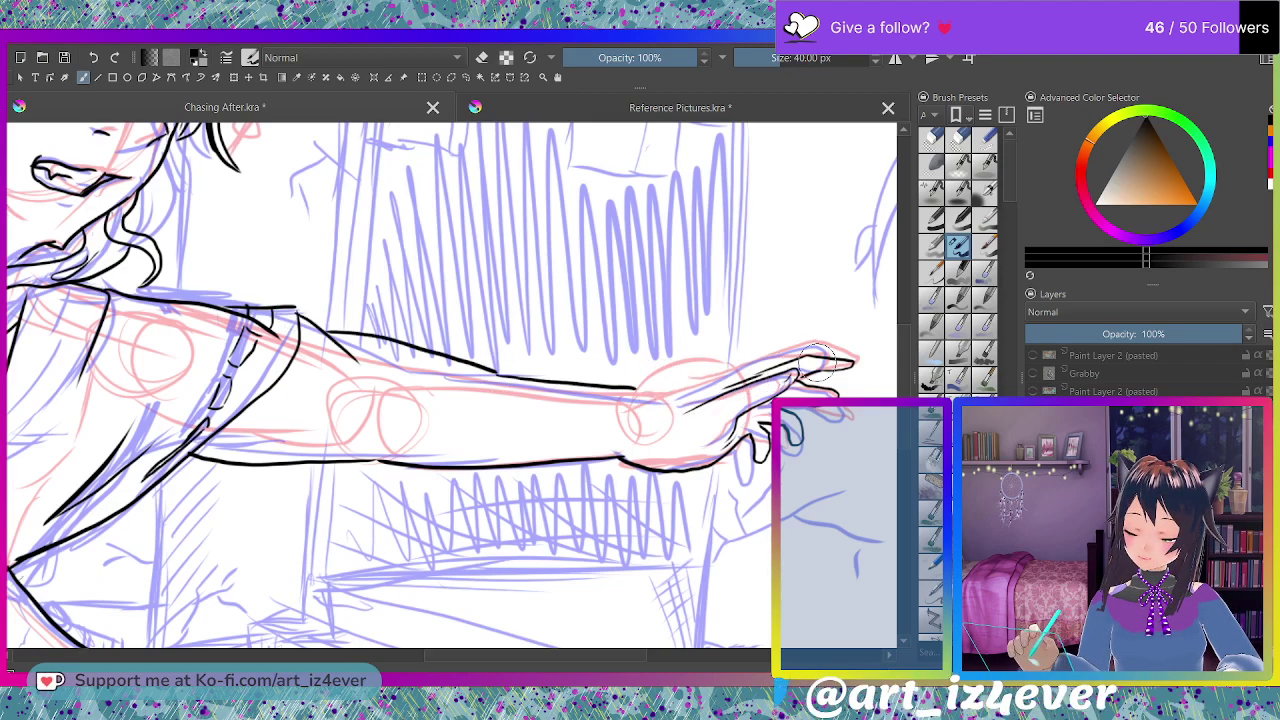
drag(776, 368, 605, 390)
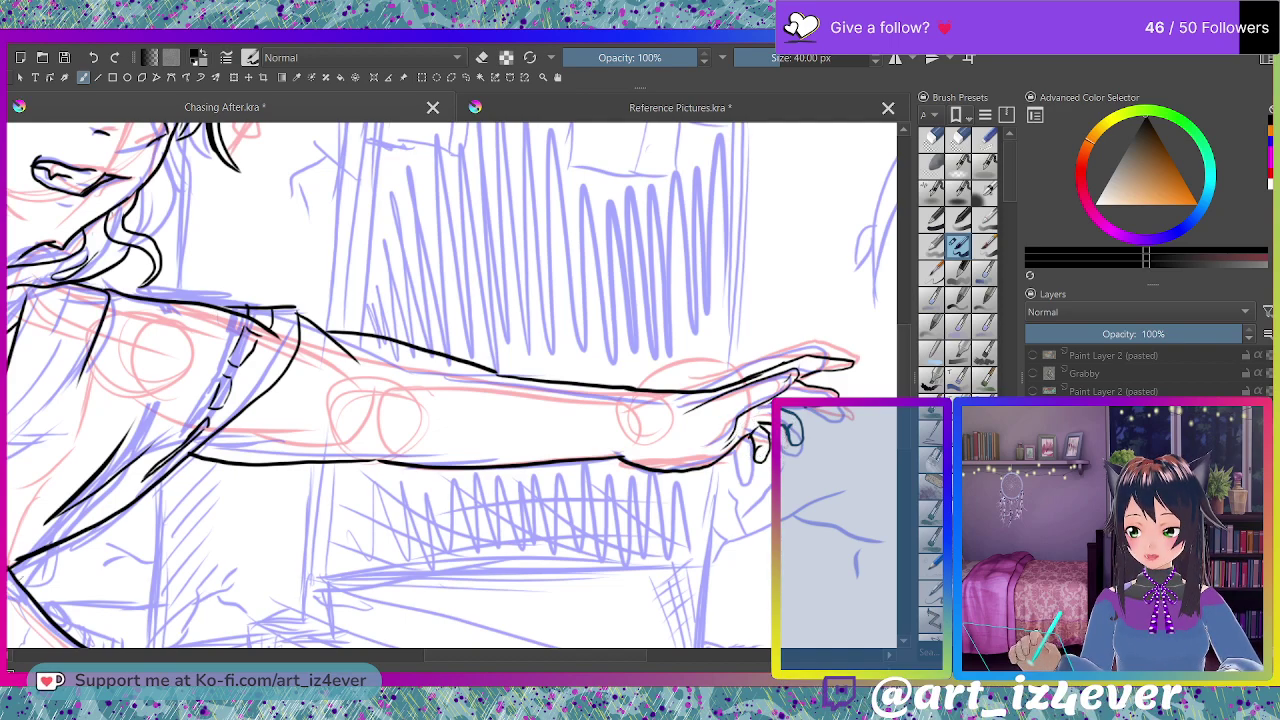
drag(377, 436, 400, 450)
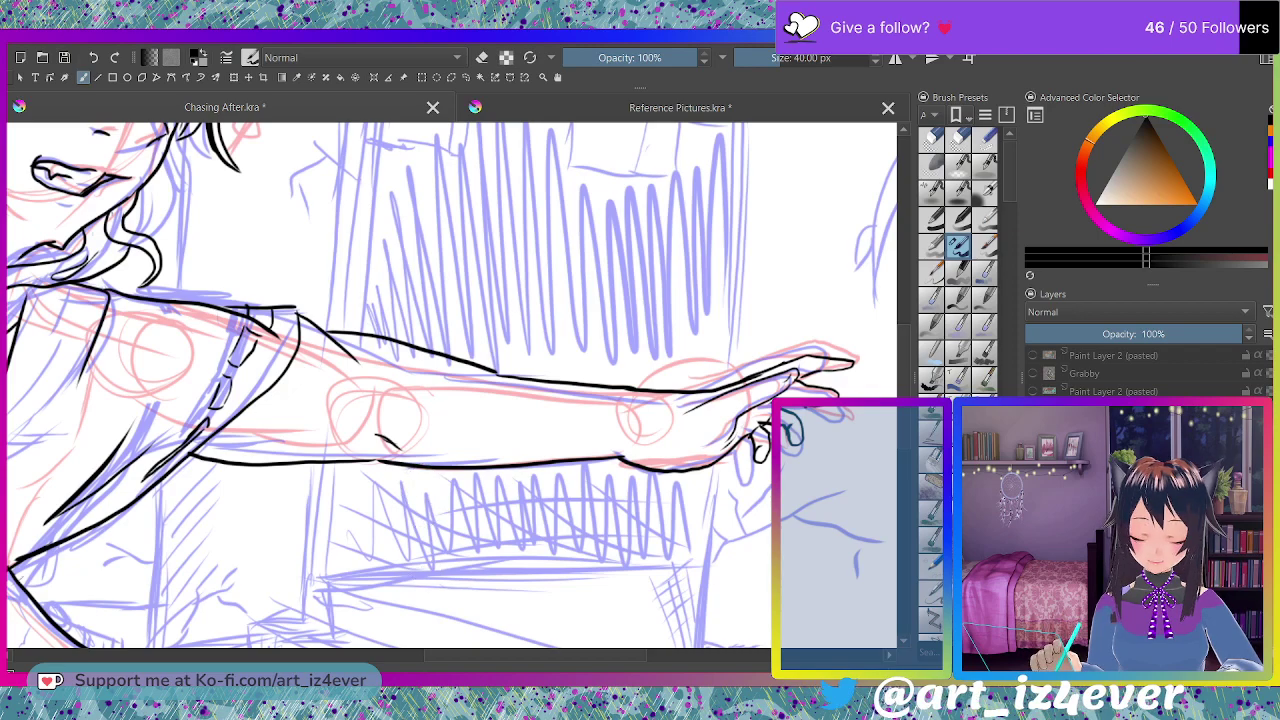
drag(751, 392, 599, 471)
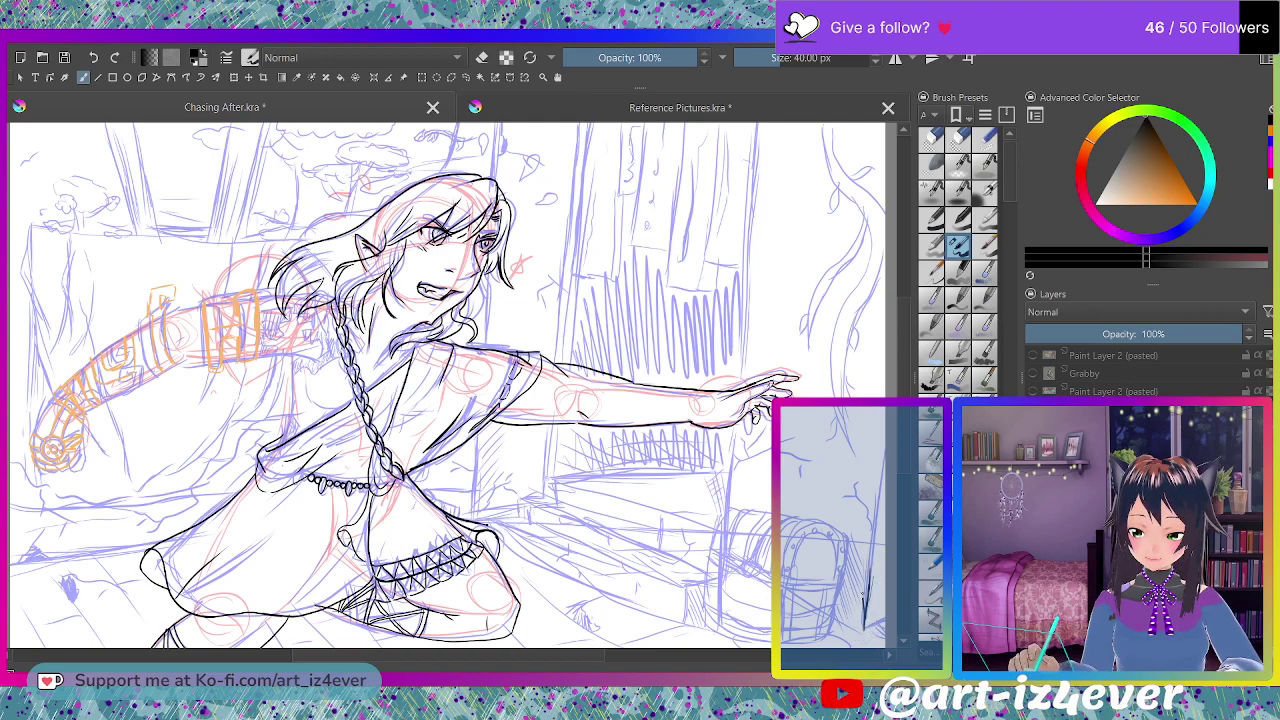
drag(867, 621, 866, 633)
drag(842, 626, 868, 633)
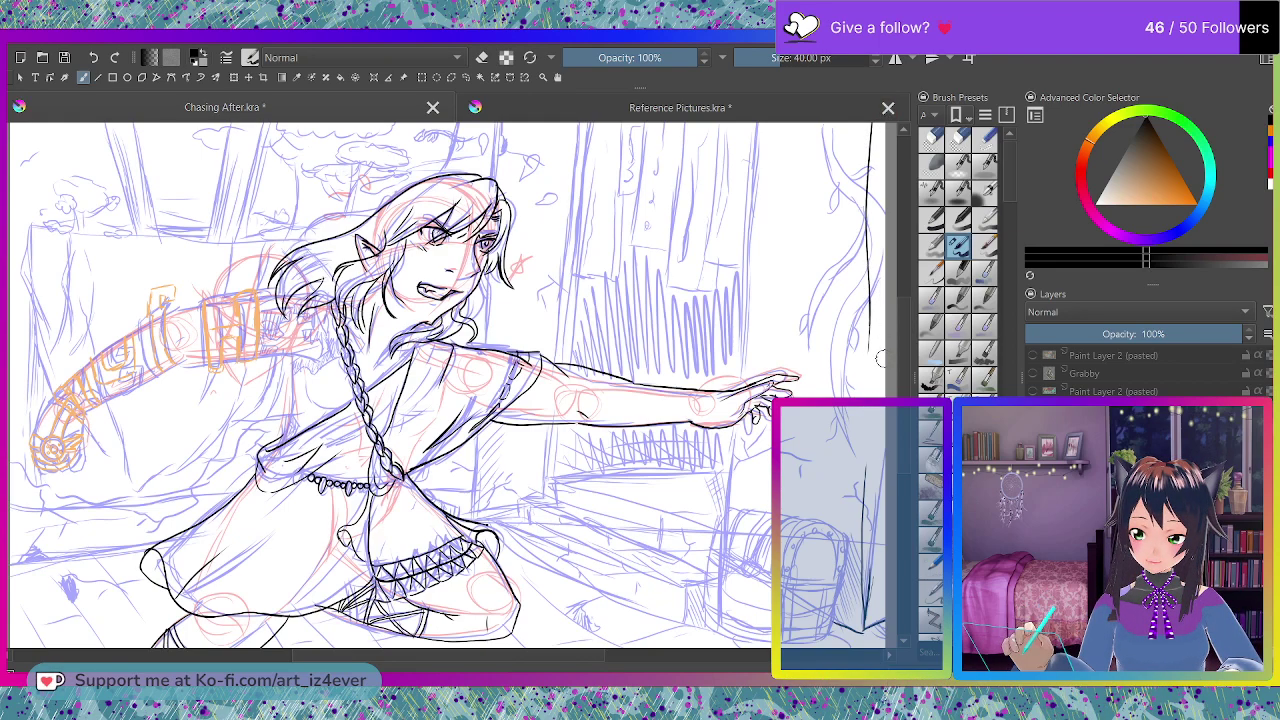
key(e)
mouse_move(862, 572)
mouse_down()
mouse_move(874, 638)
mouse_move(862, 632)
mouse_move(861, 462)
mouse_up()
drag(873, 350, 869, 145)
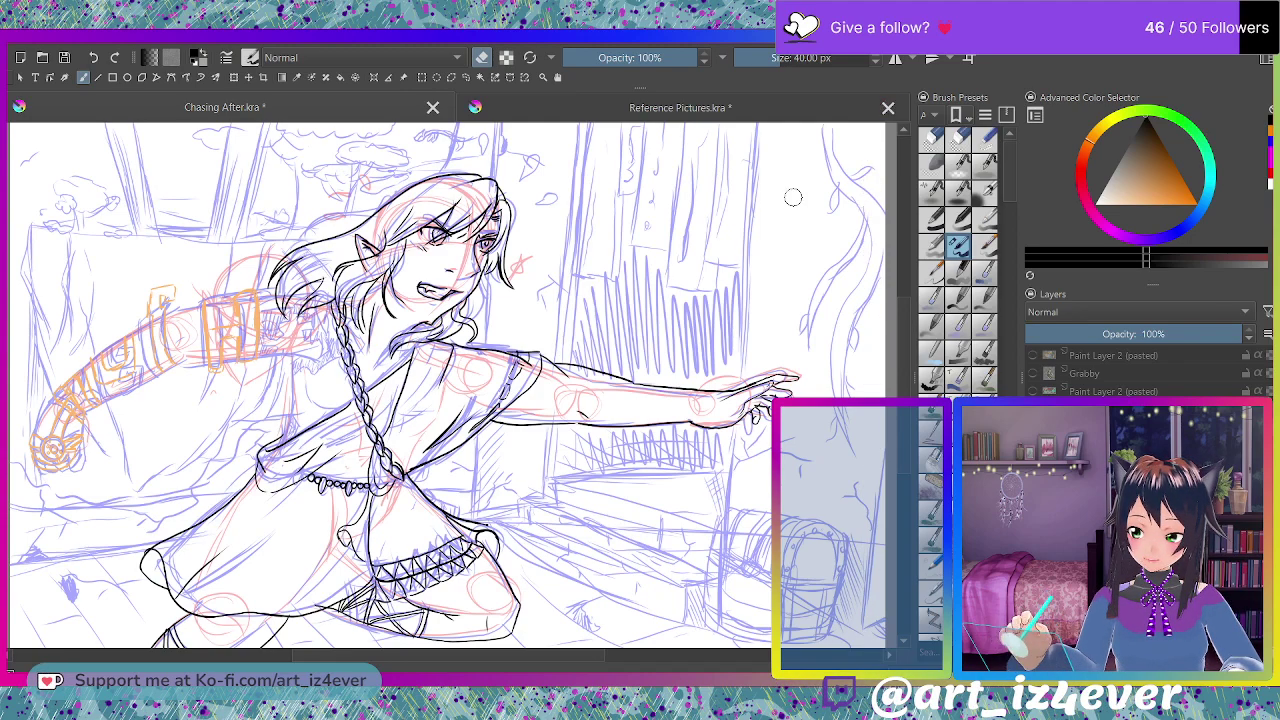
key(e)
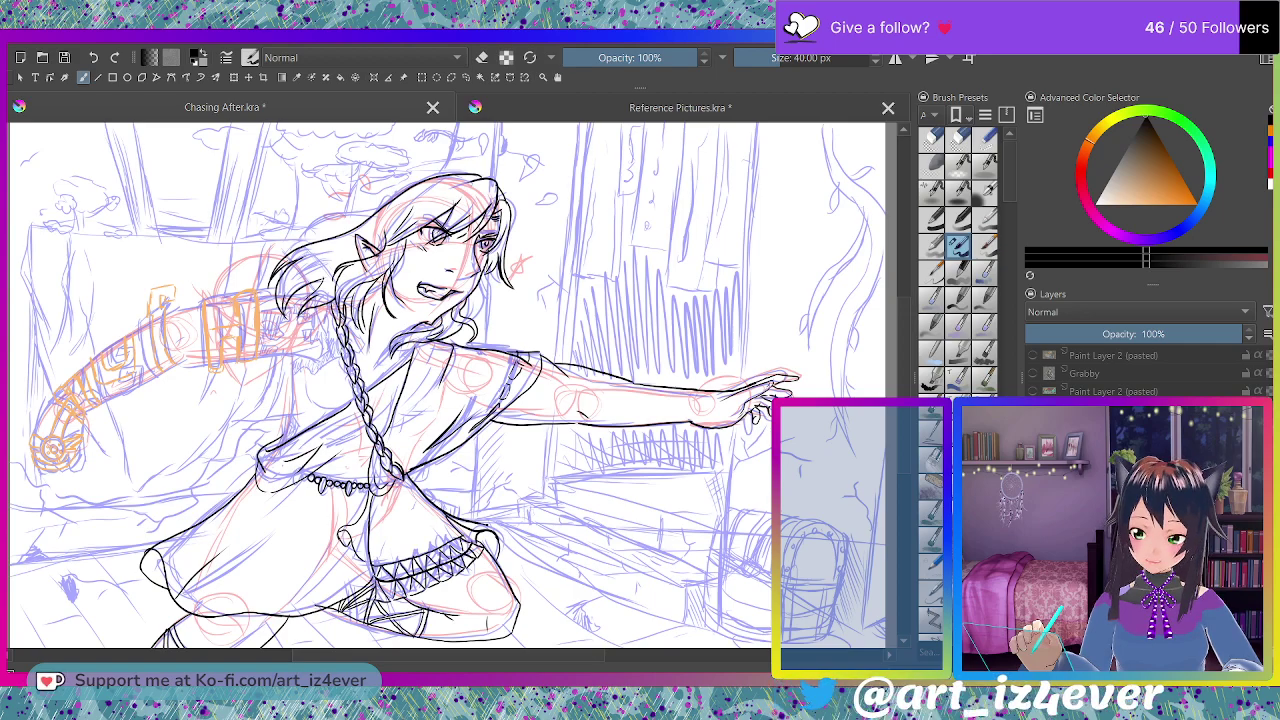
- Line the torso's back edge from the raised arm down to the waist, with a curved cloth fold beside it
scroll(311, 362, up, 1)
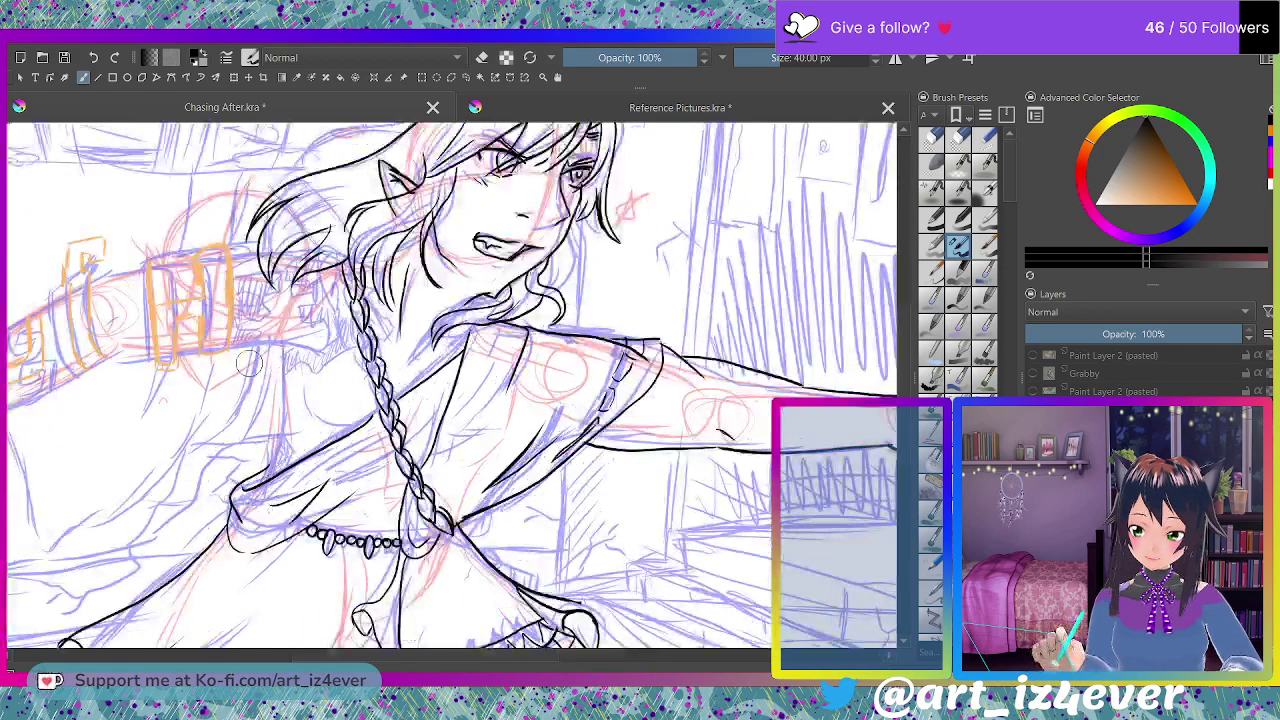
scroll(252, 362, up, 1)
mouse_move(293, 335)
mouse_down()
mouse_move(299, 424)
mouse_move(284, 505)
mouse_up()
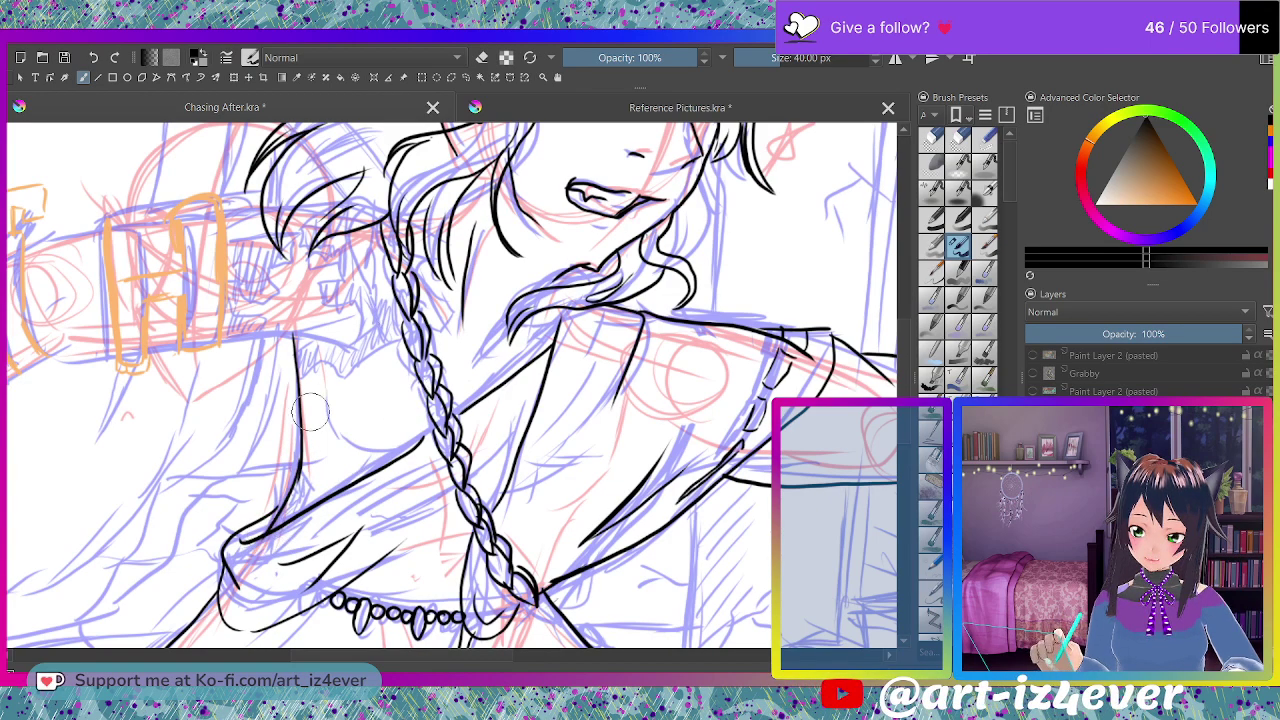
mouse_move(319, 383)
mouse_down()
mouse_move(323, 434)
mouse_move(388, 463)
mouse_up()
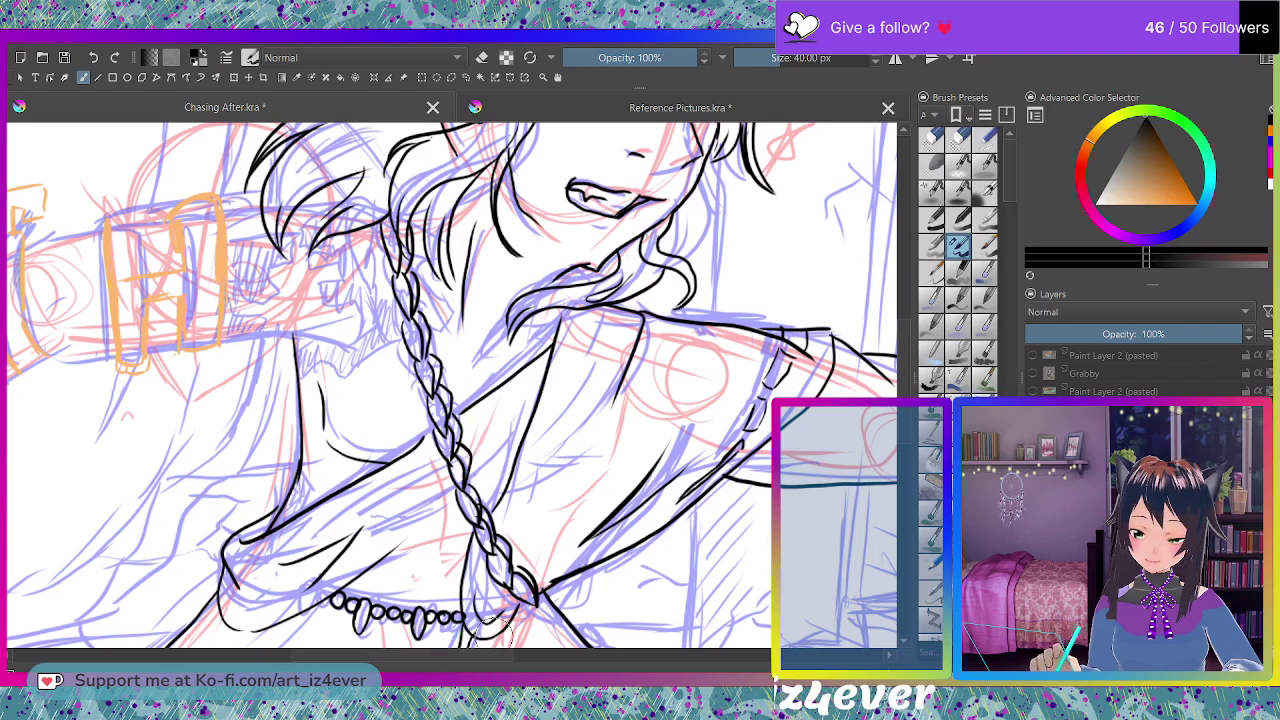
- Line the H-shaped strap on the bent arm's upper part, tracing its outer edges and both inner notches
drag(491, 660, 438, 660)
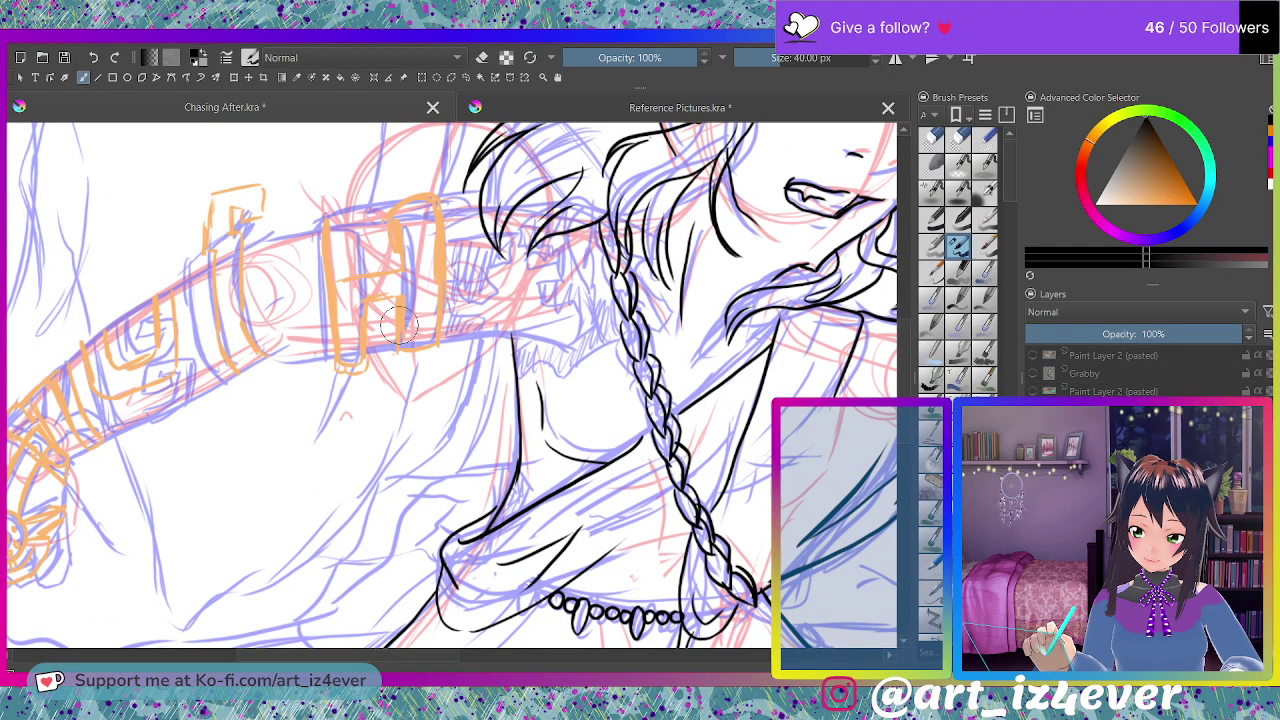
mouse_move(400, 350)
mouse_down()
mouse_move(442, 349)
mouse_move(443, 205)
mouse_up()
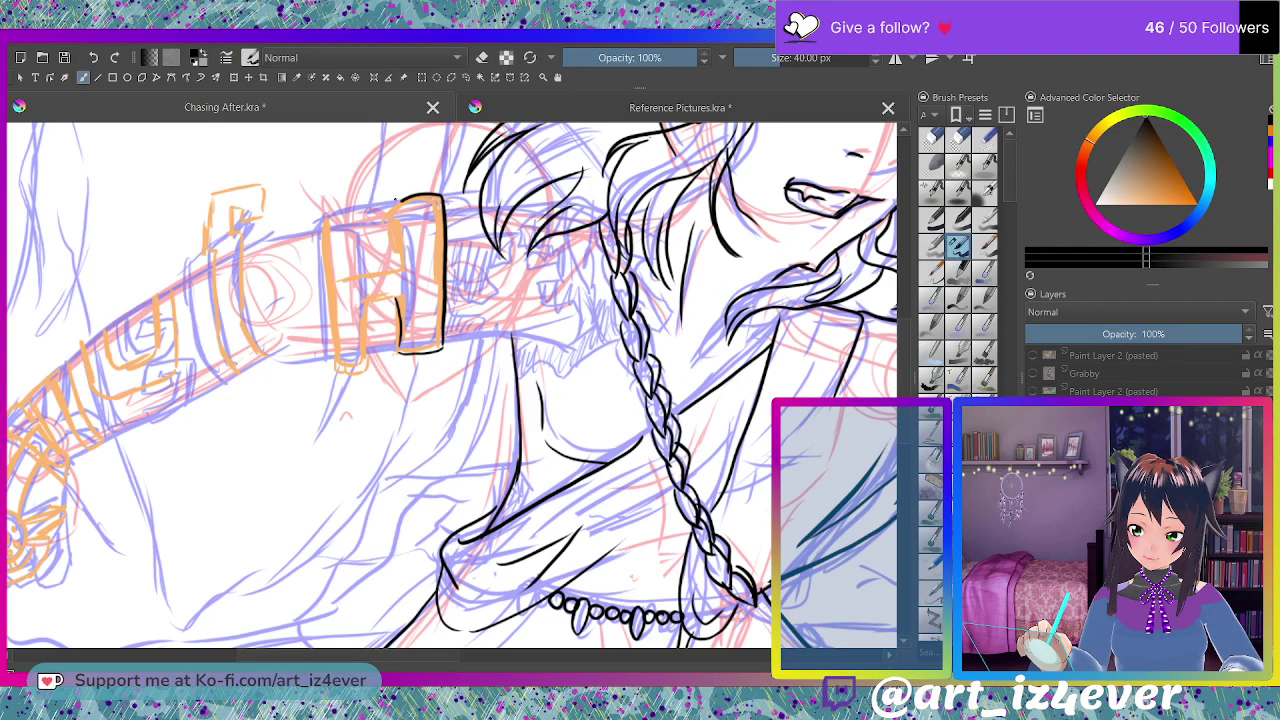
mouse_move(396, 202)
mouse_down()
mouse_move(358, 270)
mouse_move(361, 218)
mouse_move(386, 213)
mouse_move(326, 222)
mouse_up()
drag(330, 316, 333, 354)
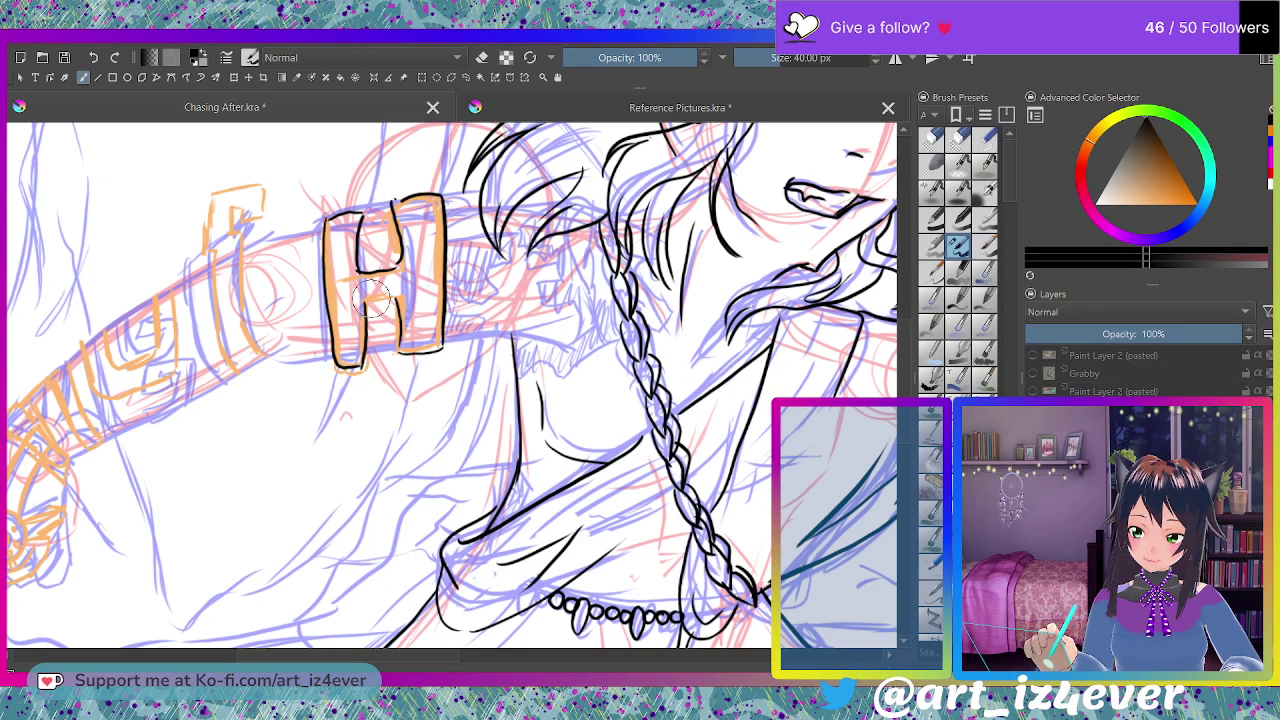
drag(366, 302, 398, 297)
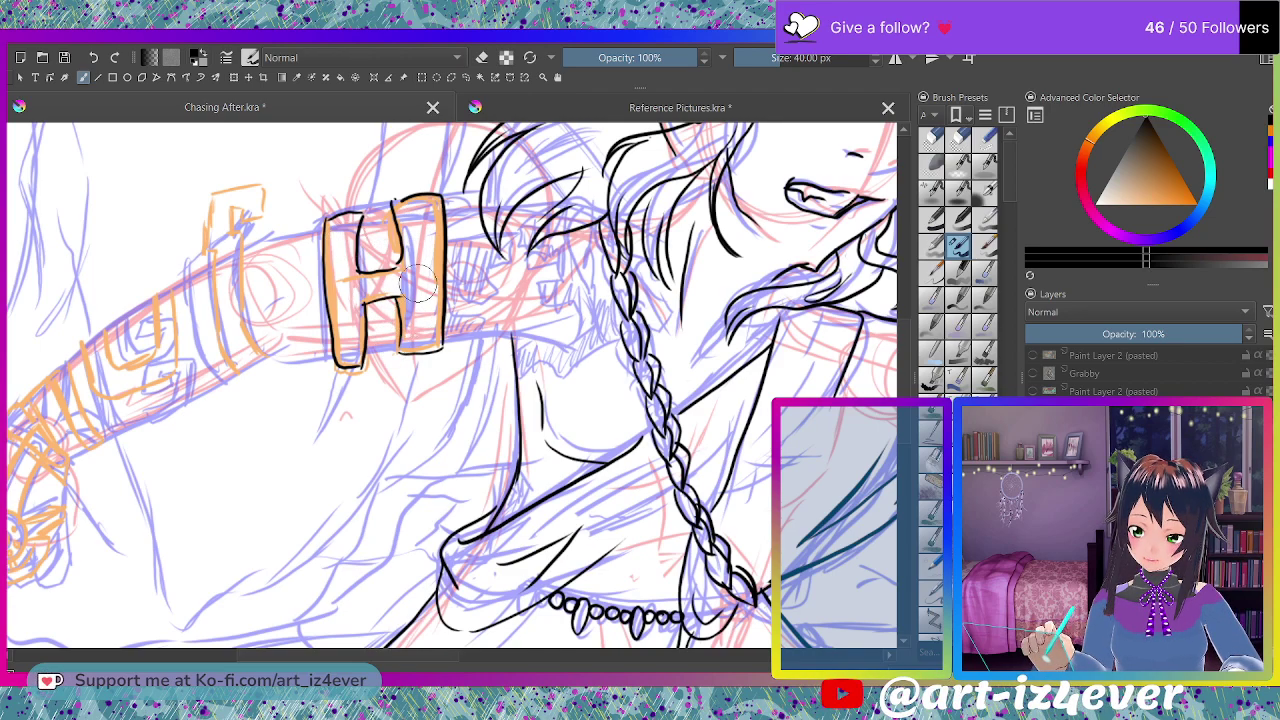
- Line the hooked and forked bands along the bent arm and the arm's contours on both sides of the H-shaped strap
mouse_move(276, 352)
mouse_down()
mouse_move(249, 322)
mouse_move(245, 233)
mouse_move(226, 215)
mouse_move(258, 216)
mouse_move(242, 210)
mouse_move(258, 187)
mouse_move(208, 197)
mouse_move(197, 288)
mouse_move(234, 372)
mouse_up()
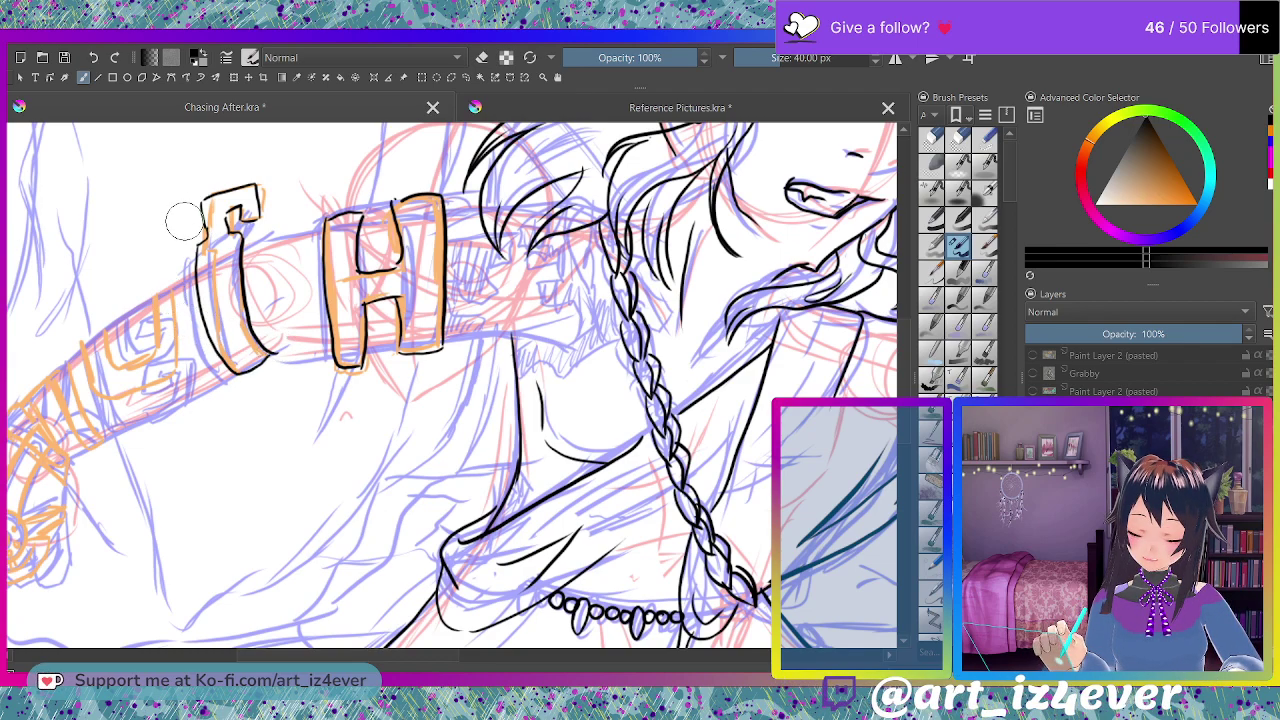
mouse_move(148, 347)
mouse_down()
mouse_move(104, 334)
mouse_move(86, 390)
mouse_move(140, 385)
mouse_move(175, 362)
mouse_move(174, 293)
mouse_move(154, 298)
mouse_up()
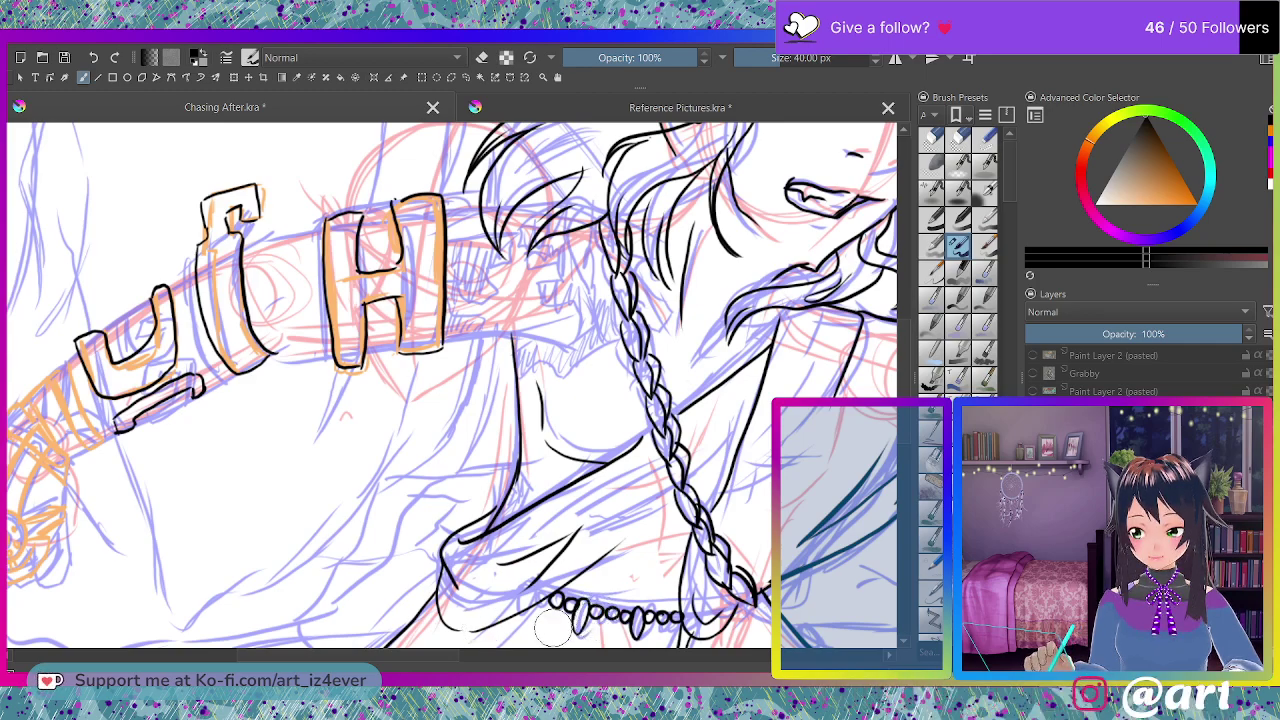
mouse_move(256, 659)
mouse_down()
mouse_move(216, 661)
mouse_move(414, 659)
mouse_up()
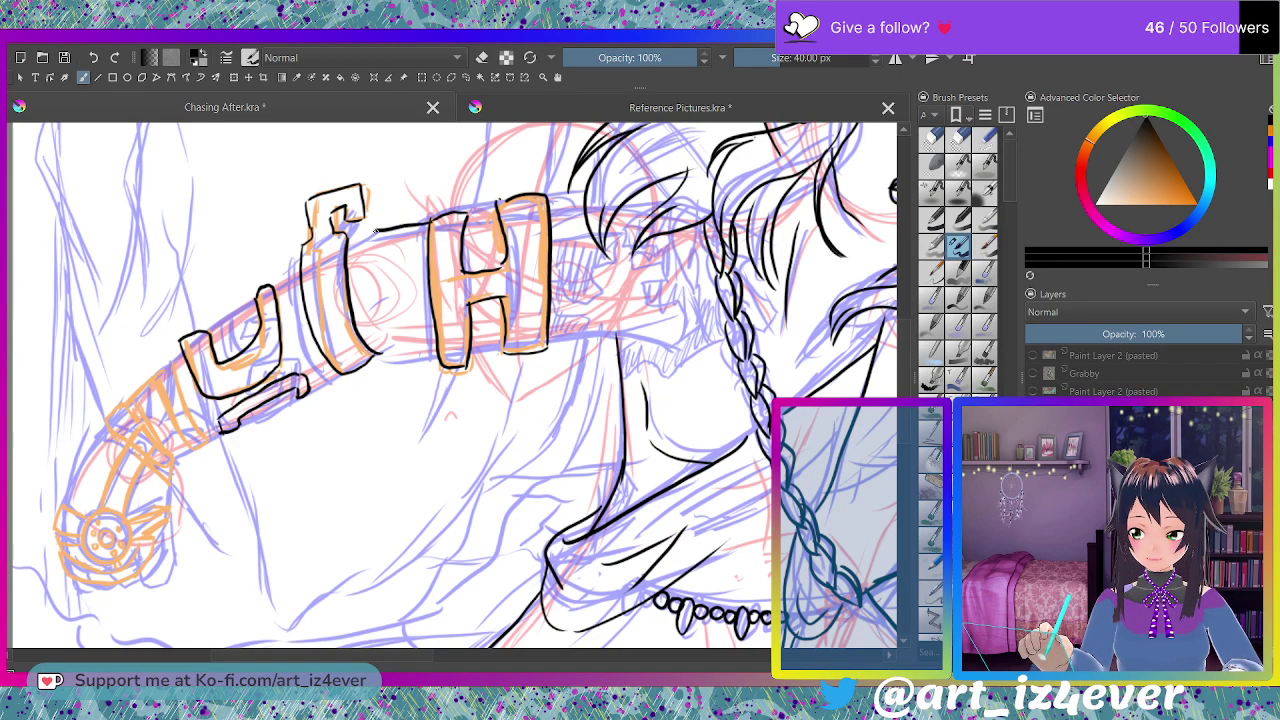
drag(386, 350, 432, 348)
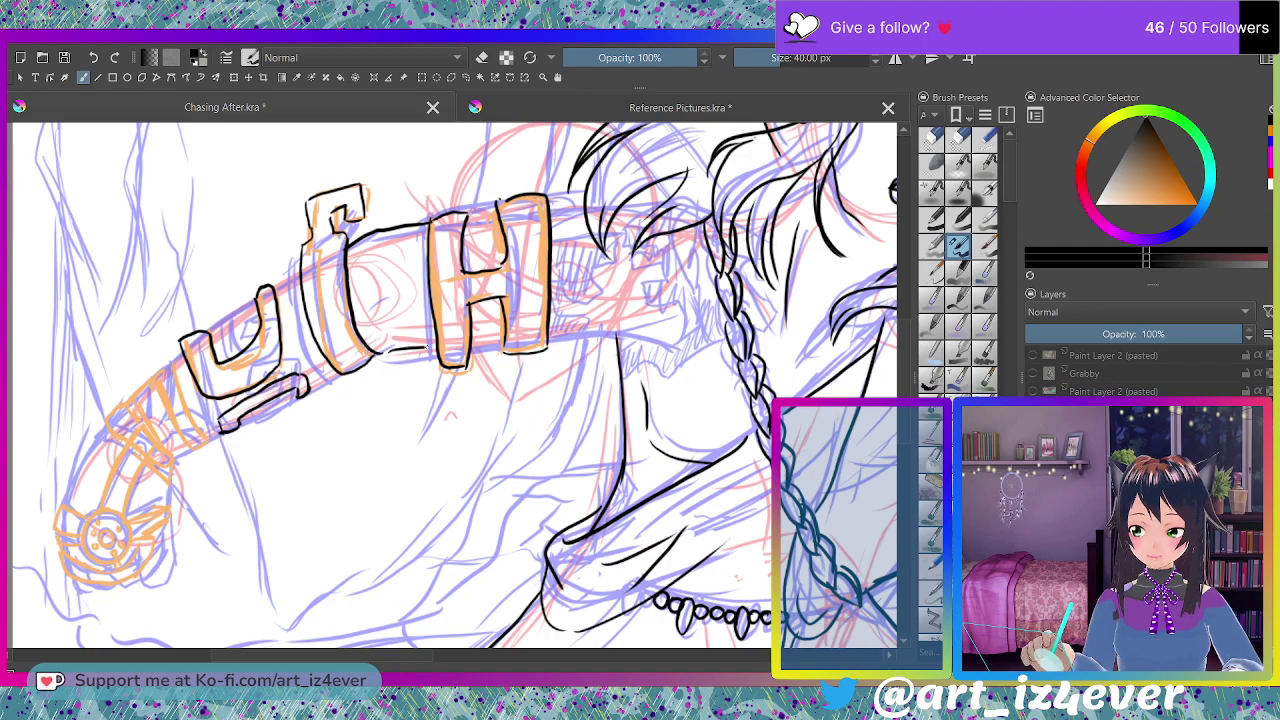
drag(550, 338, 680, 342)
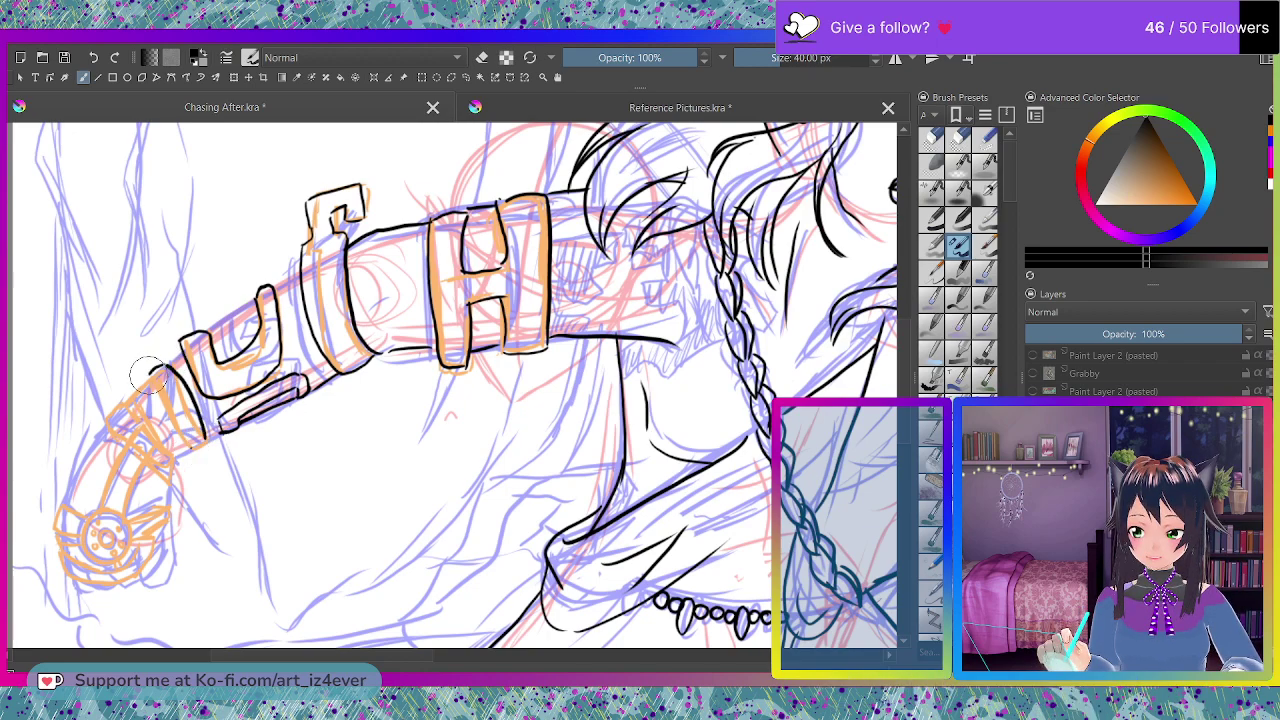
- Line the narrow slanted bands near the wrist and the curved strip running down to the hand
drag(145, 375, 190, 445)
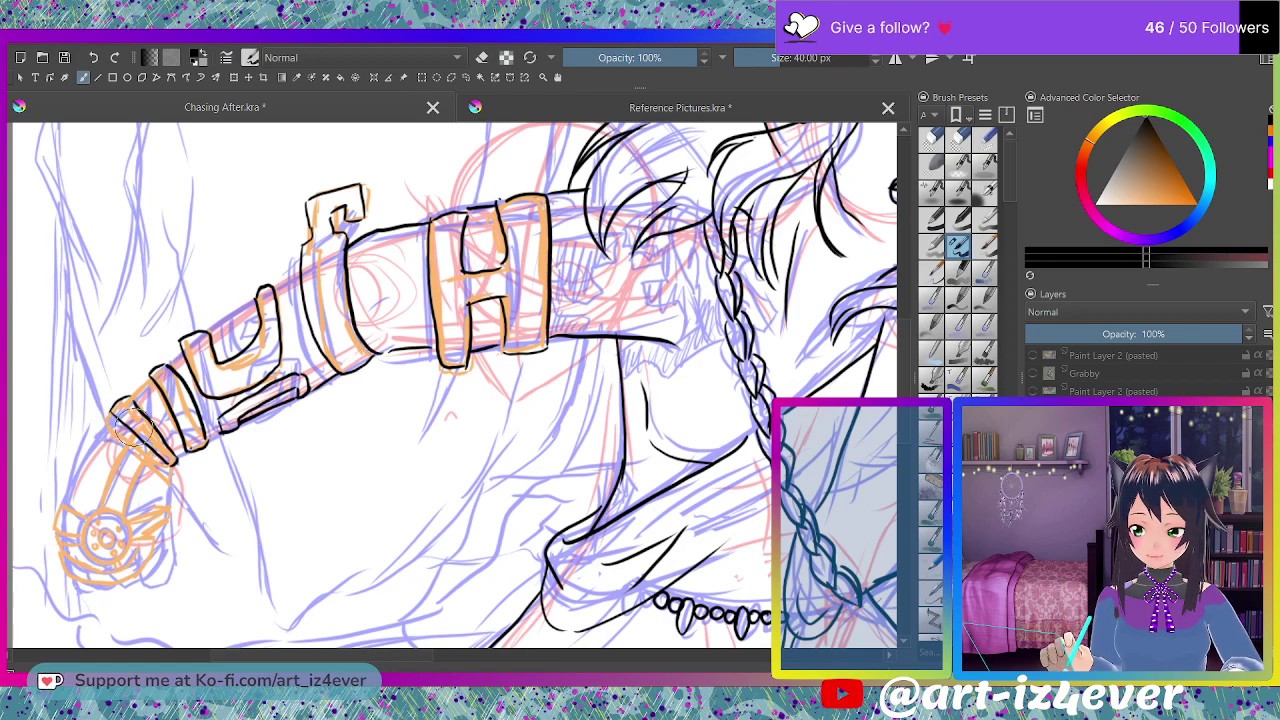
drag(130, 438, 106, 484)
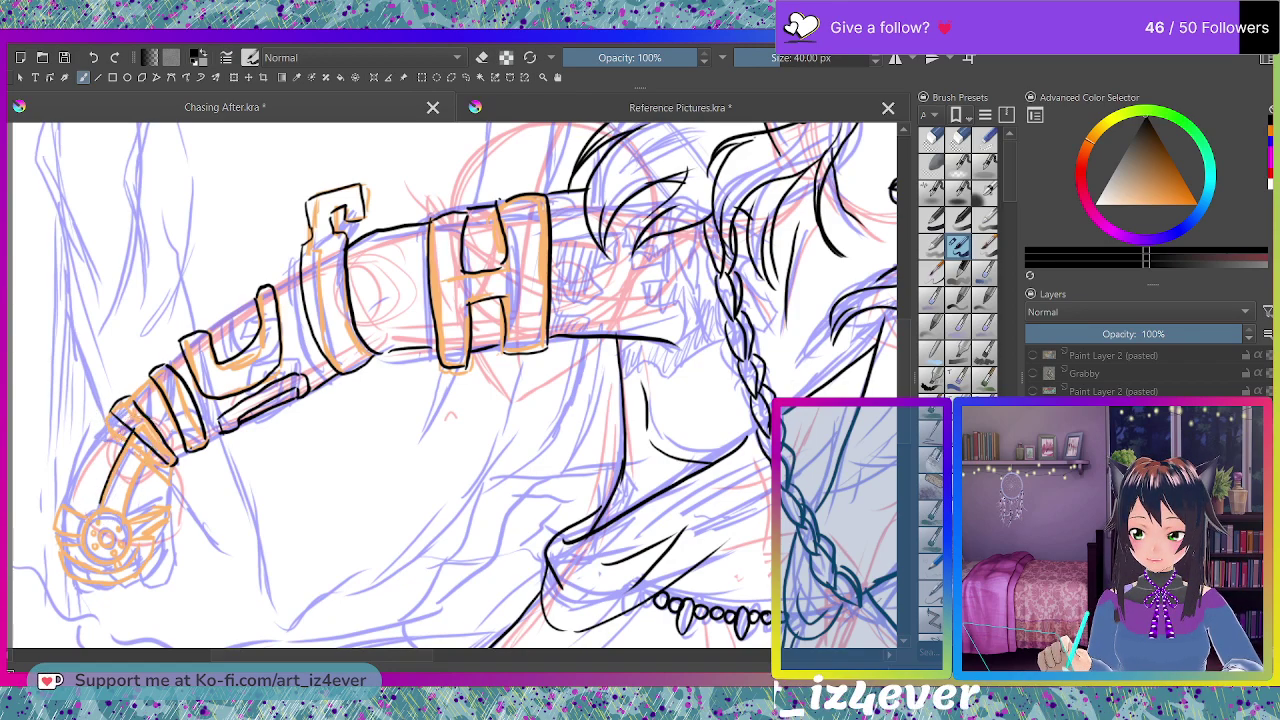
mouse_move(150, 428)
mouse_down()
mouse_move(127, 503)
mouse_move(54, 512)
mouse_up()
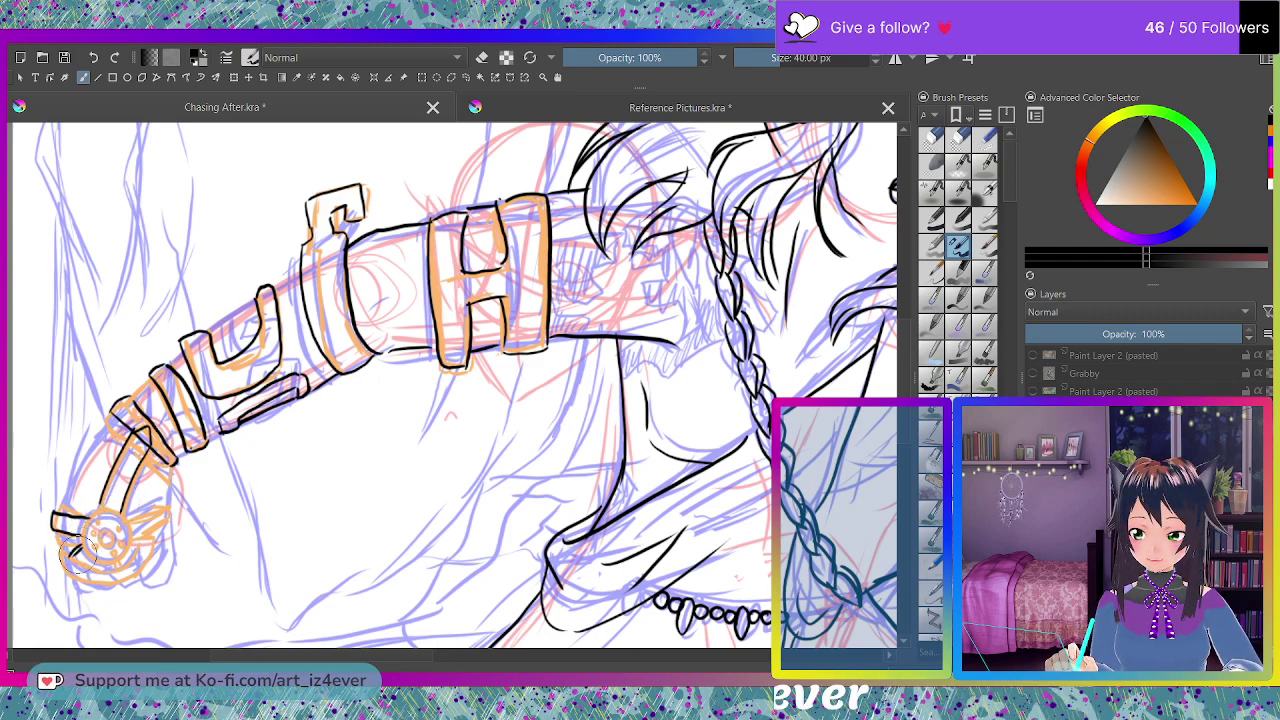
- Line the concentric round disc on the back of the hand, its side straps, the hand's outline and the curled fingers
mouse_move(78, 546)
mouse_down()
mouse_move(106, 540)
mouse_move(108, 525)
mouse_up()
click(101, 533)
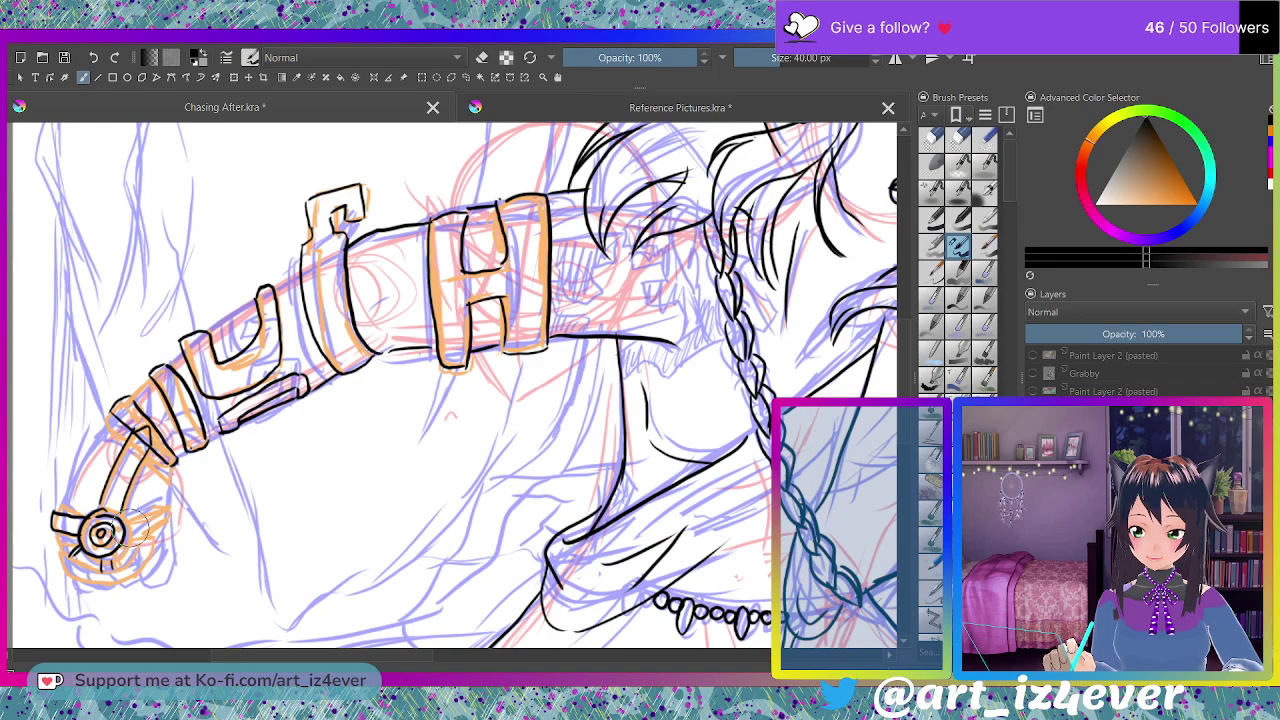
mouse_move(143, 521)
mouse_down()
mouse_move(164, 526)
mouse_move(136, 536)
mouse_move(163, 545)
mouse_up()
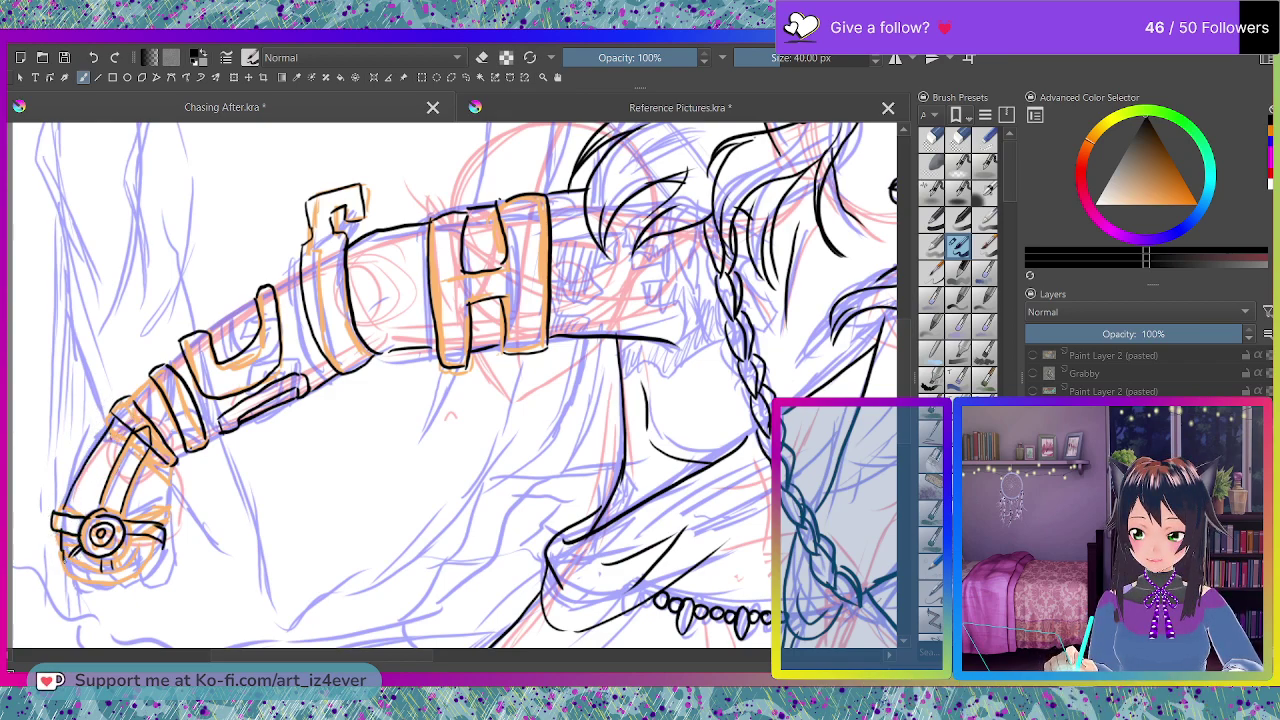
drag(68, 564, 129, 571)
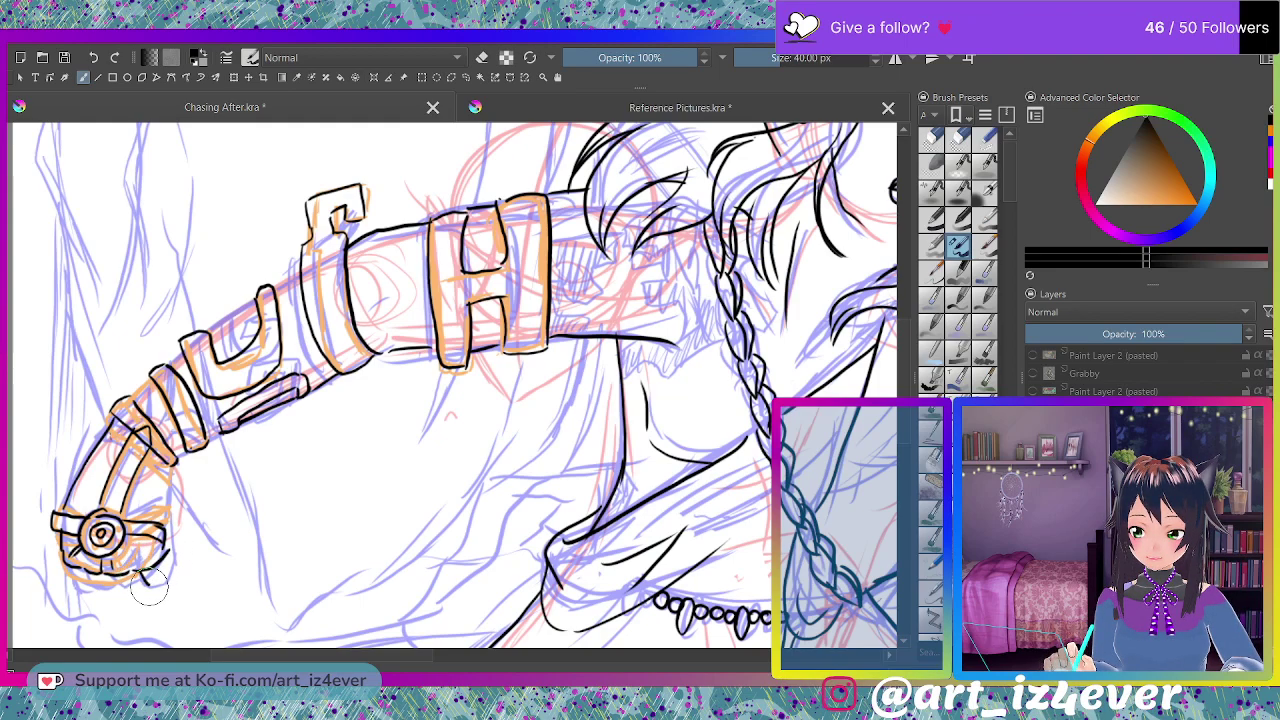
drag(167, 574, 177, 545)
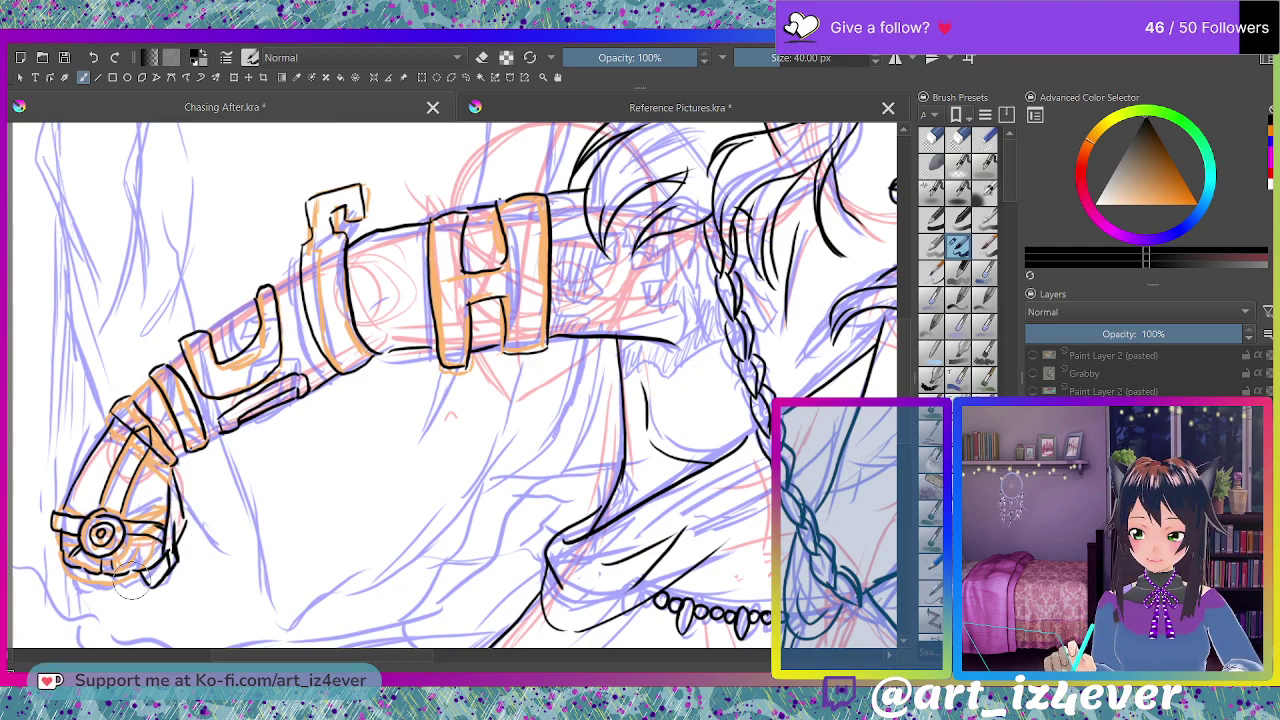
drag(112, 584, 72, 580)
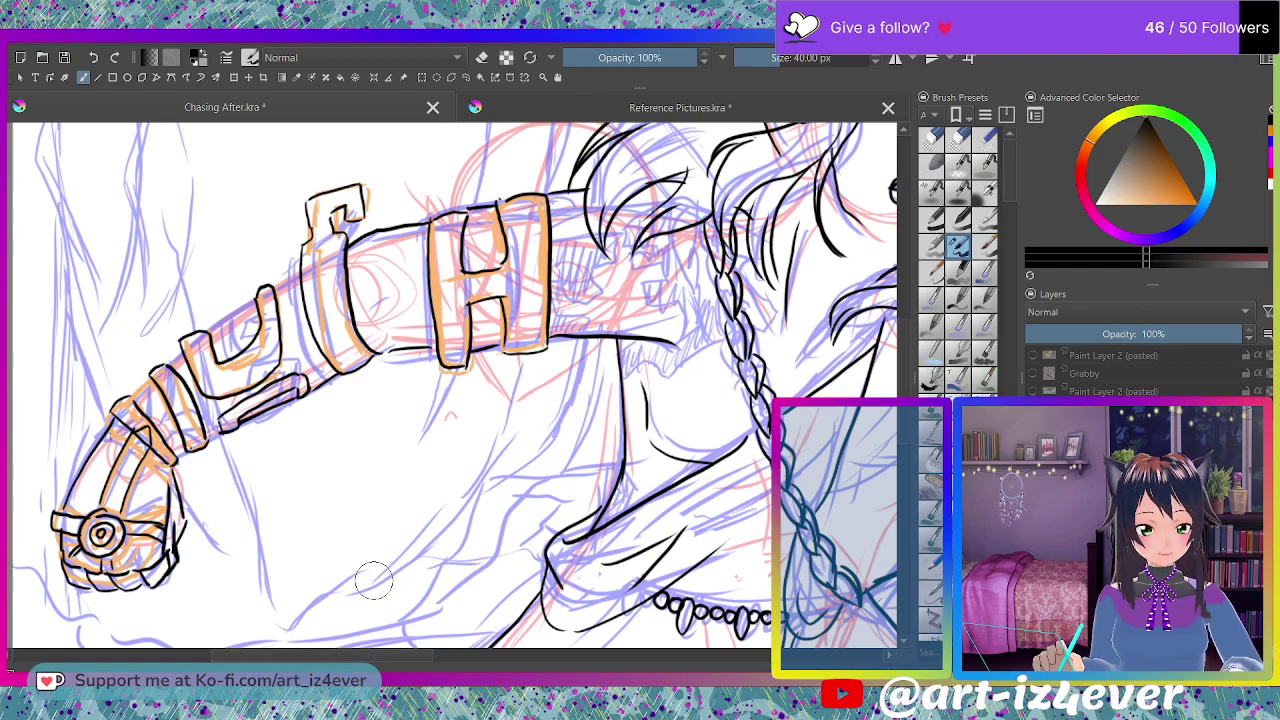
- Erase the black lines of both eyes, the eyebrows and the front bangs on the face
key(3)
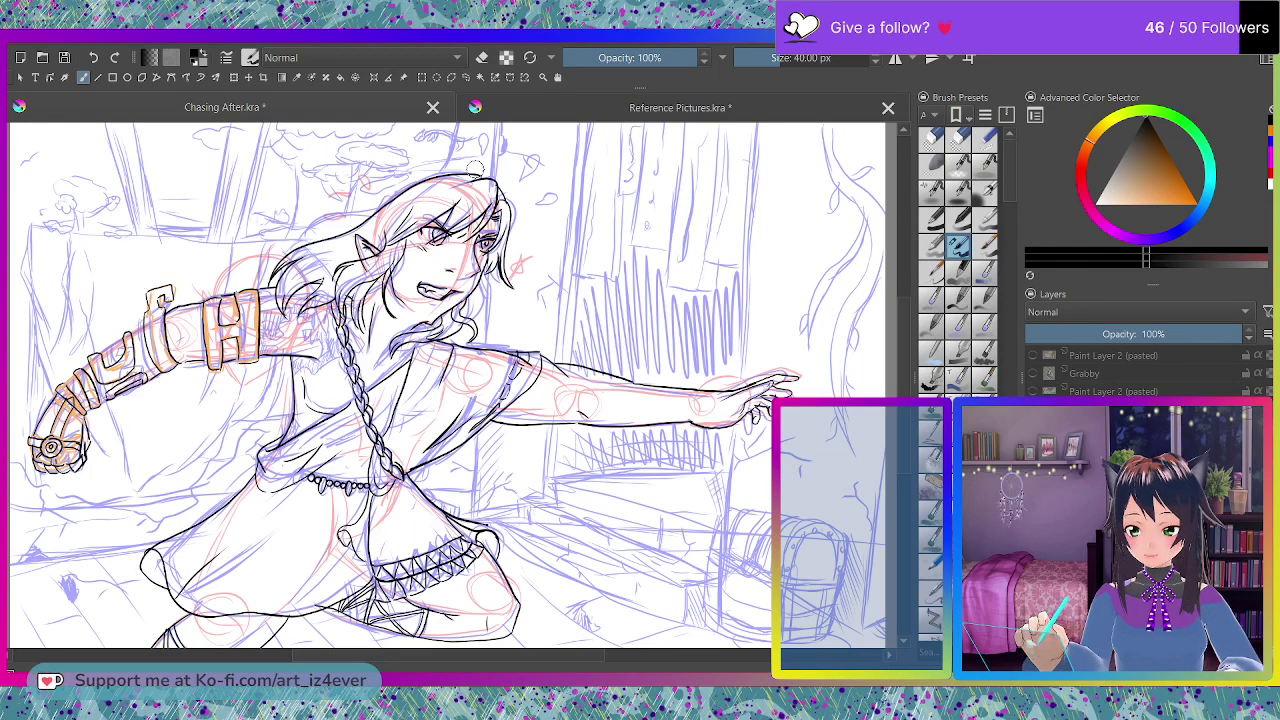
scroll(476, 169, up, 3)
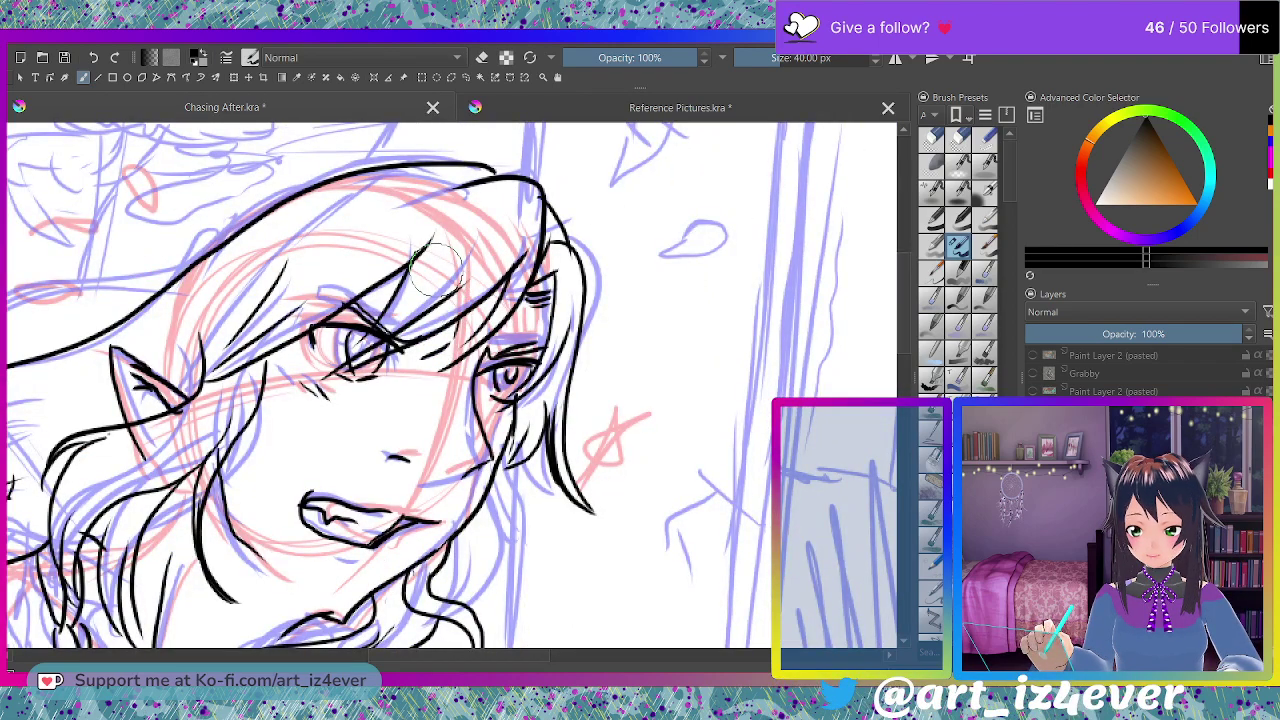
drag(322, 304, 331, 354)
key(e)
mouse_move(332, 298)
mouse_down()
mouse_move(307, 352)
mouse_move(410, 310)
mouse_move(500, 326)
mouse_move(550, 360)
mouse_move(571, 300)
mouse_move(540, 180)
mouse_move(418, 275)
mouse_up()
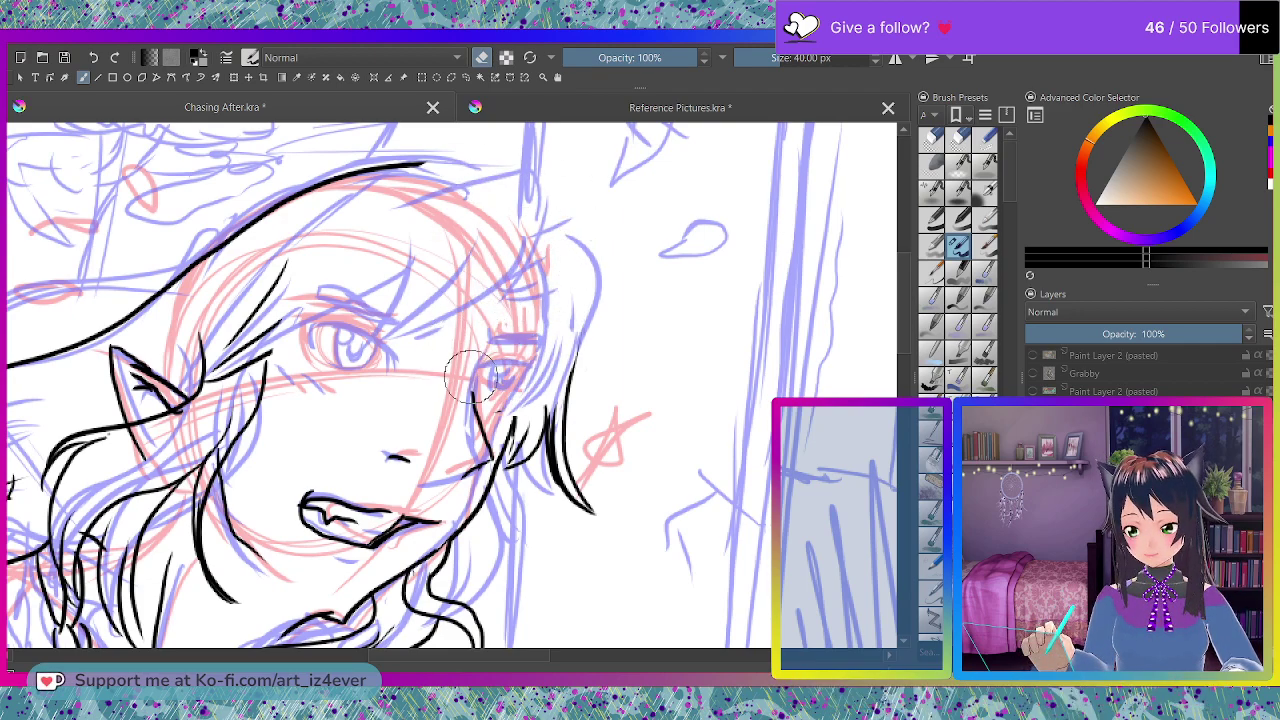
key(e)
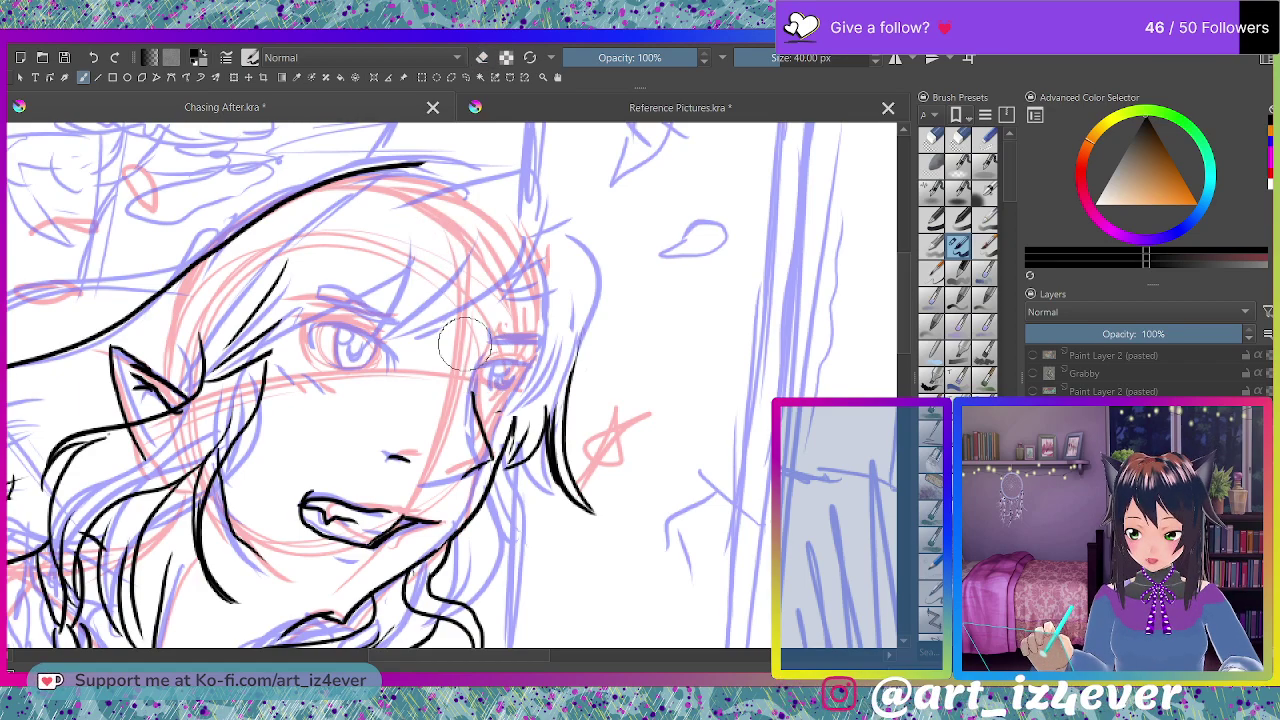
- Line the far eye with its lid, iris and pupil, and add the short eyebrow above it
mouse_move(476, 390)
mouse_down()
mouse_move(541, 348)
mouse_move(489, 346)
mouse_move(553, 339)
mouse_move(541, 368)
mouse_move(477, 361)
mouse_move(541, 352)
mouse_up()
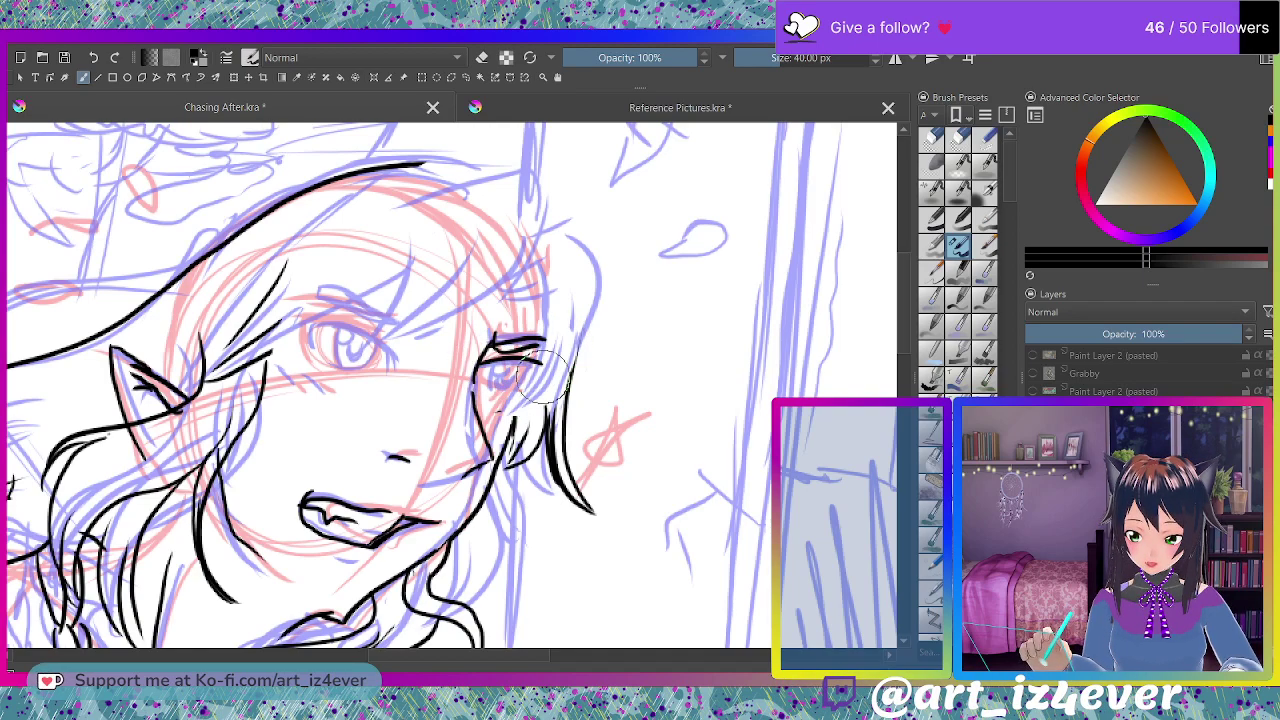
mouse_move(483, 392)
mouse_down()
mouse_move(519, 389)
mouse_move(498, 363)
mouse_move(515, 396)
mouse_move(523, 356)
mouse_move(503, 389)
mouse_up()
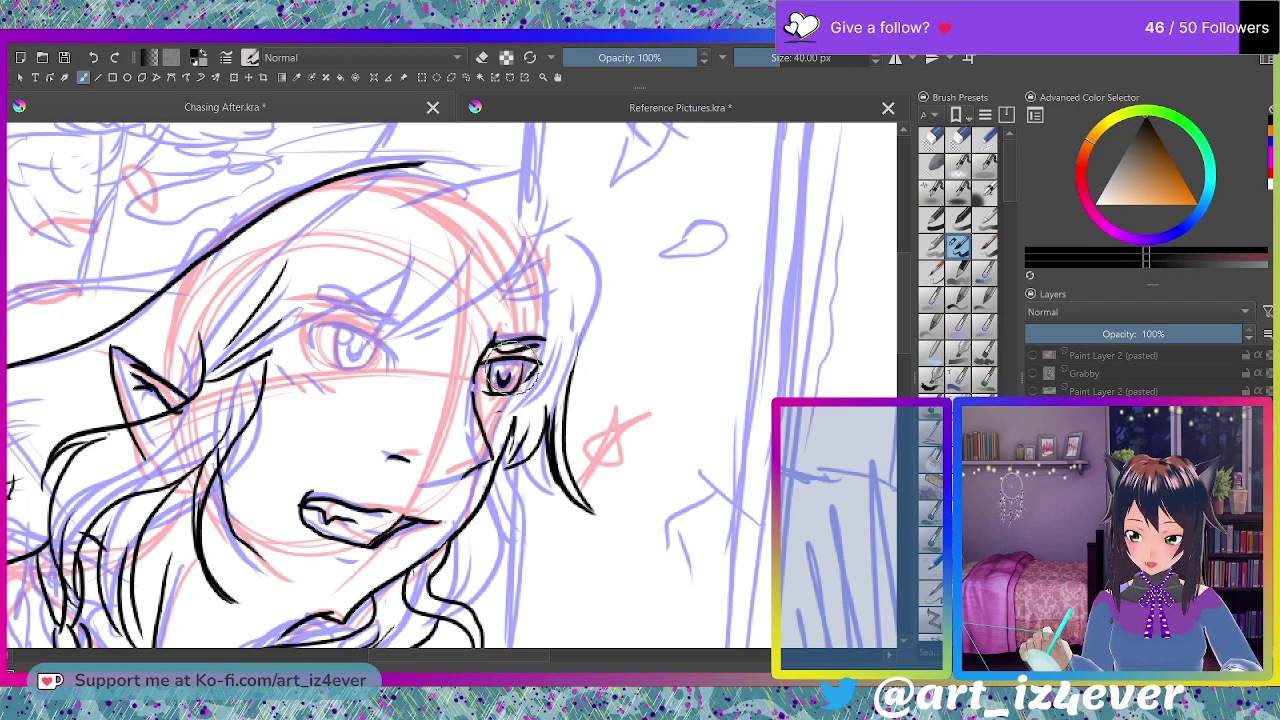
- Line the near eye, its angled eyebrow and the frown creases between the brows with the canvas view mirrored, restoring the normal view at the end
key(m)
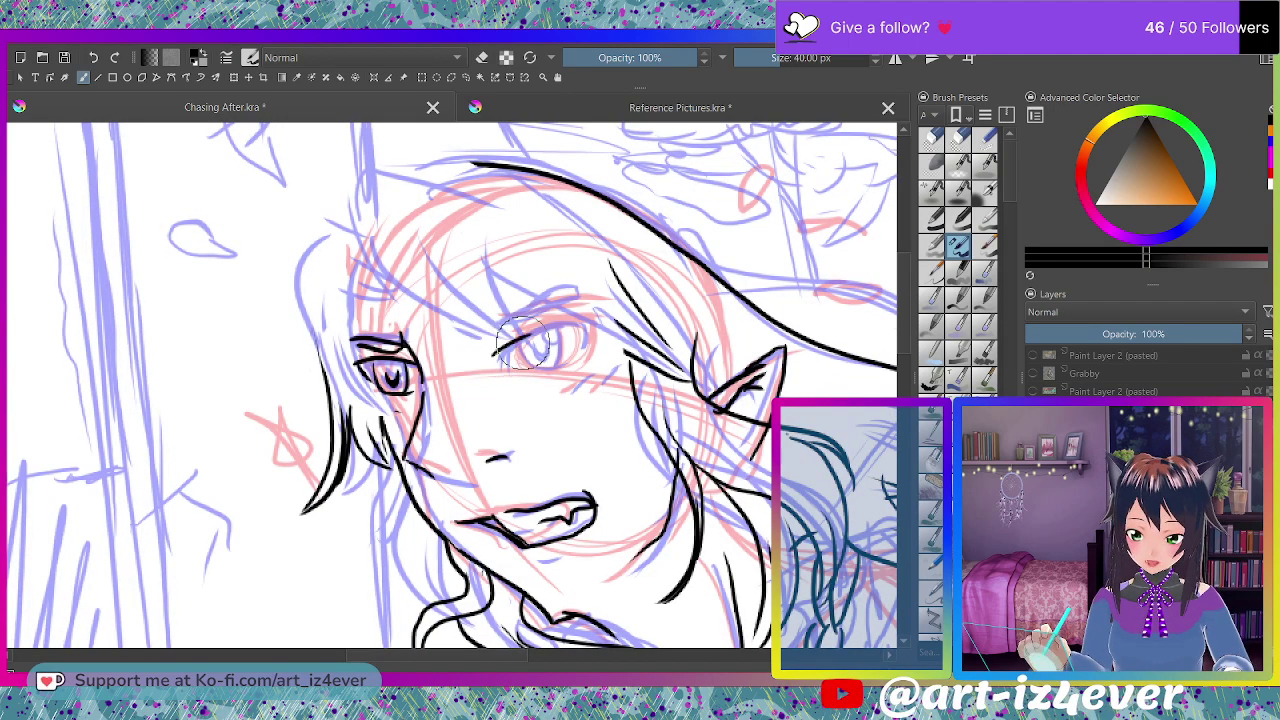
mouse_move(530, 336)
mouse_down()
mouse_move(558, 328)
mouse_move(572, 355)
mouse_up()
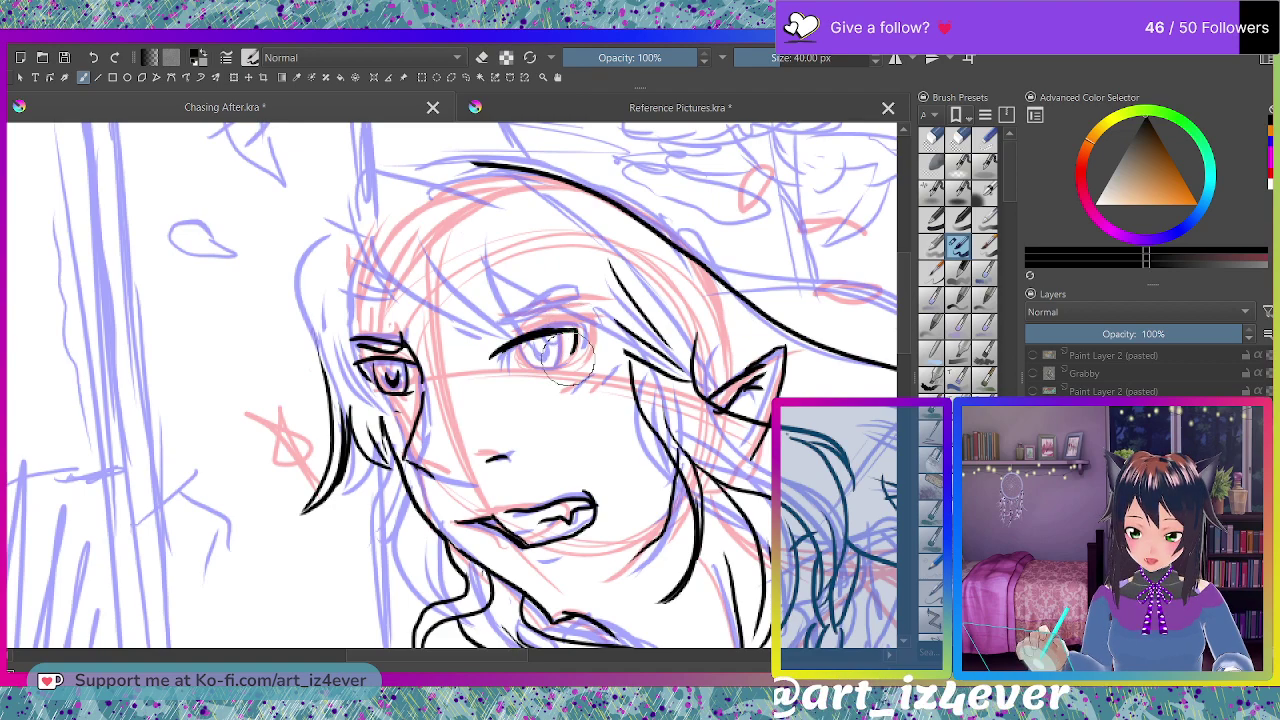
mouse_move(575, 296)
mouse_down()
mouse_move(481, 332)
mouse_move(564, 290)
mouse_up()
drag(505, 318, 569, 294)
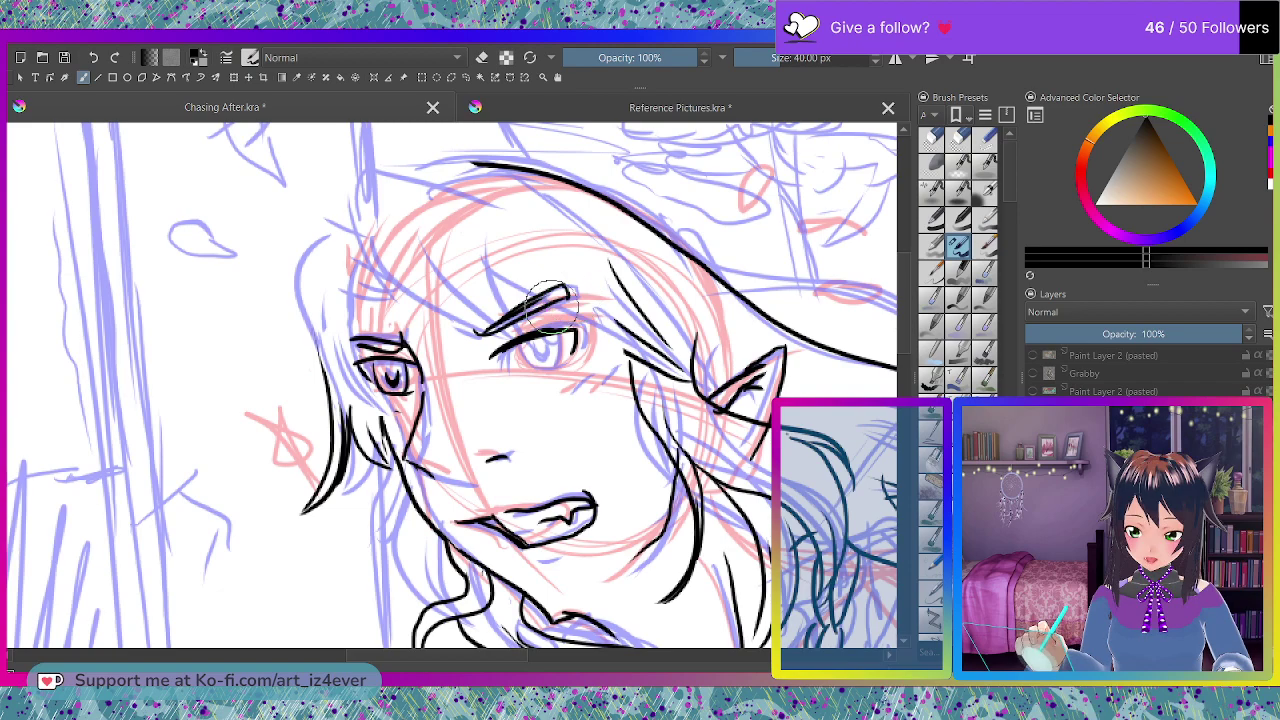
drag(453, 349, 474, 354)
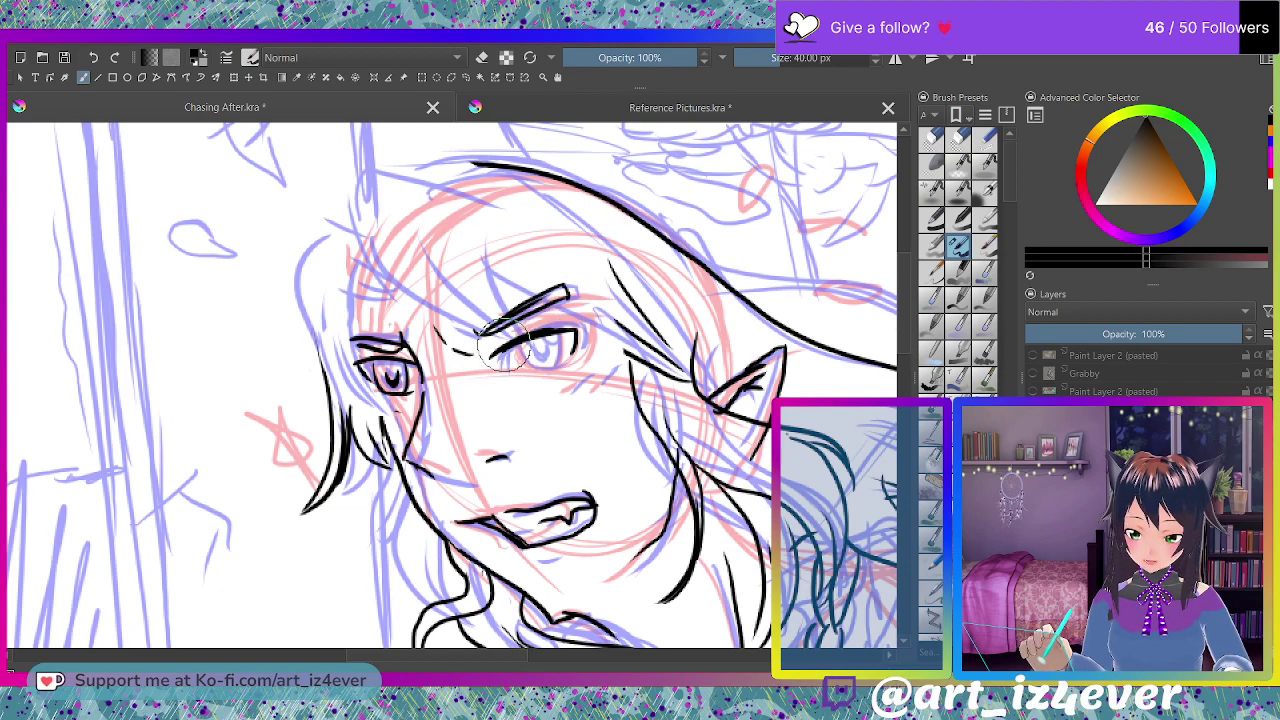
drag(508, 349, 543, 363)
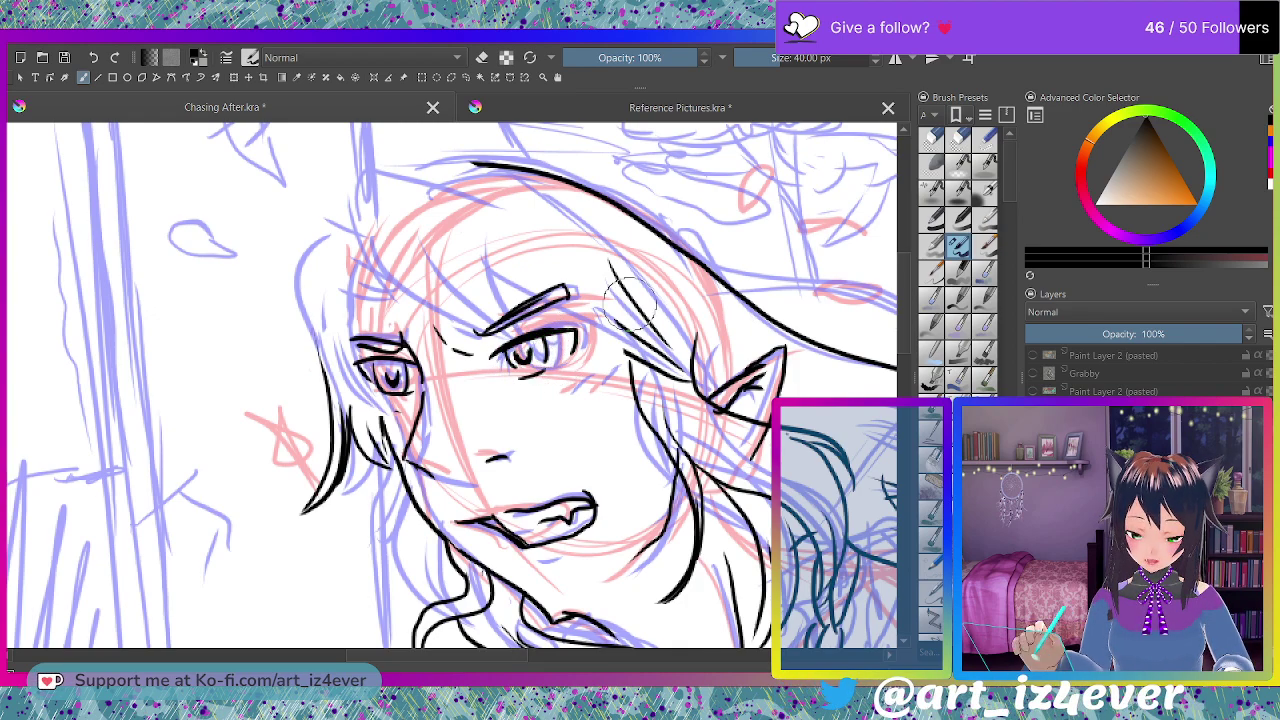
key(m)
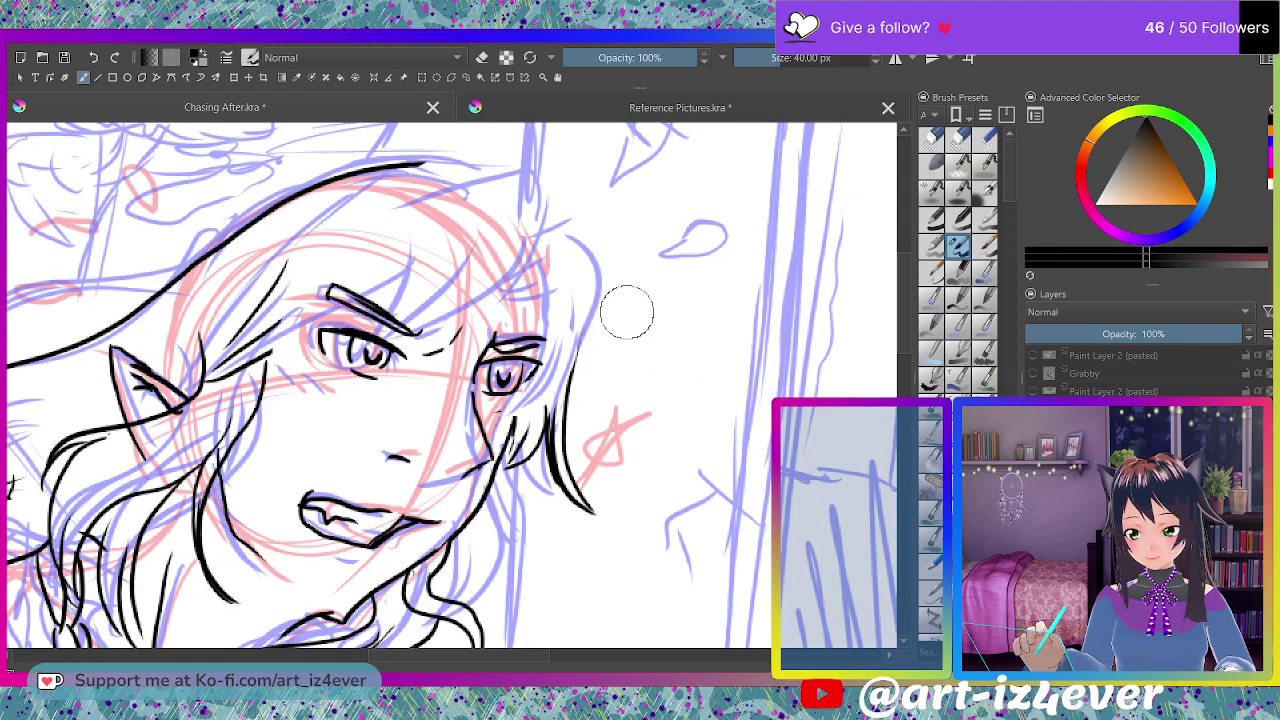
- Erase the far eye, brow, far cheek contour and nose mark, and re-line the cheek contour and nose slightly farther inward
key(e)
mouse_move(500, 372)
mouse_down()
mouse_move(488, 368)
mouse_move(512, 384)
mouse_move(524, 370)
mouse_move(512, 352)
mouse_move(478, 450)
mouse_move(376, 426)
mouse_up()
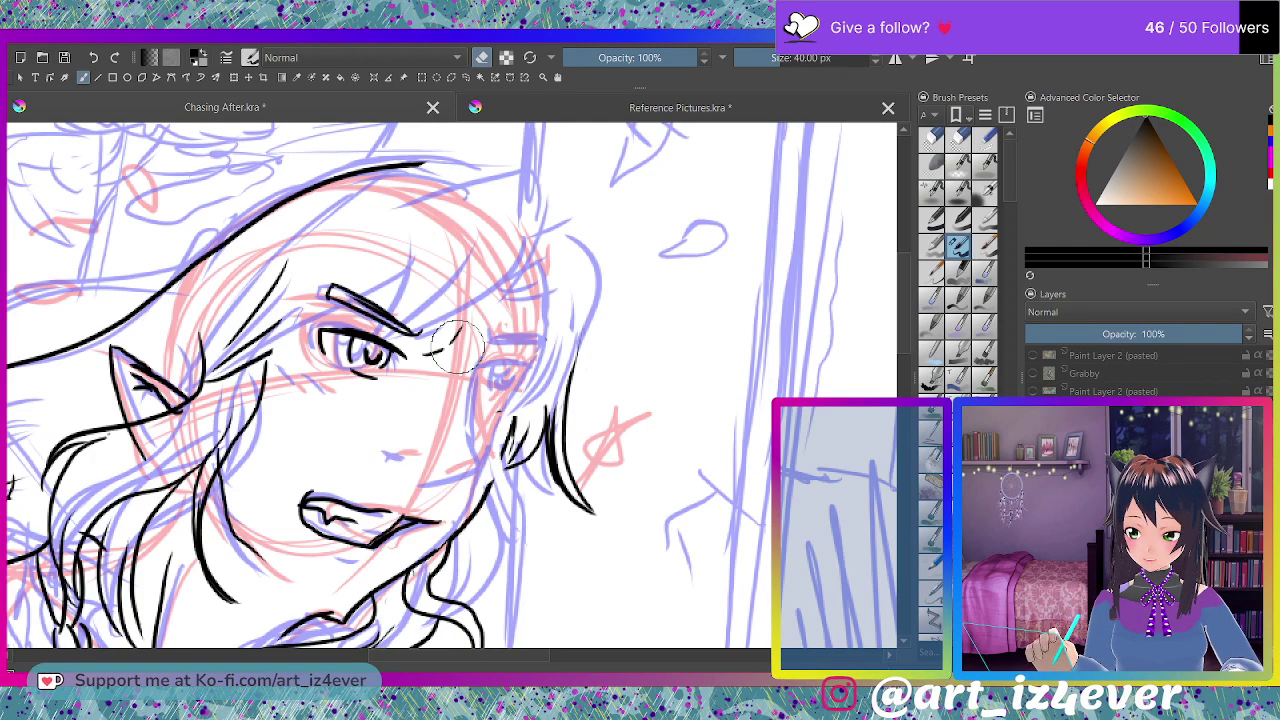
key(e)
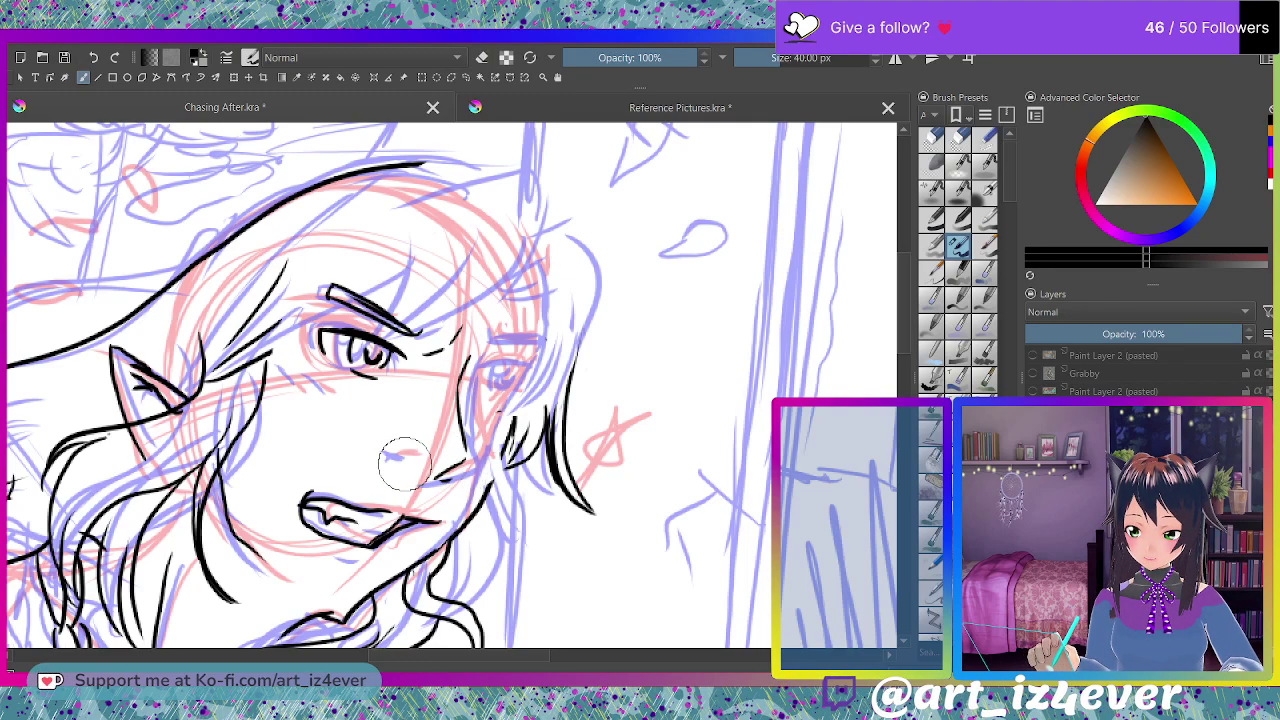
drag(384, 456, 402, 460)
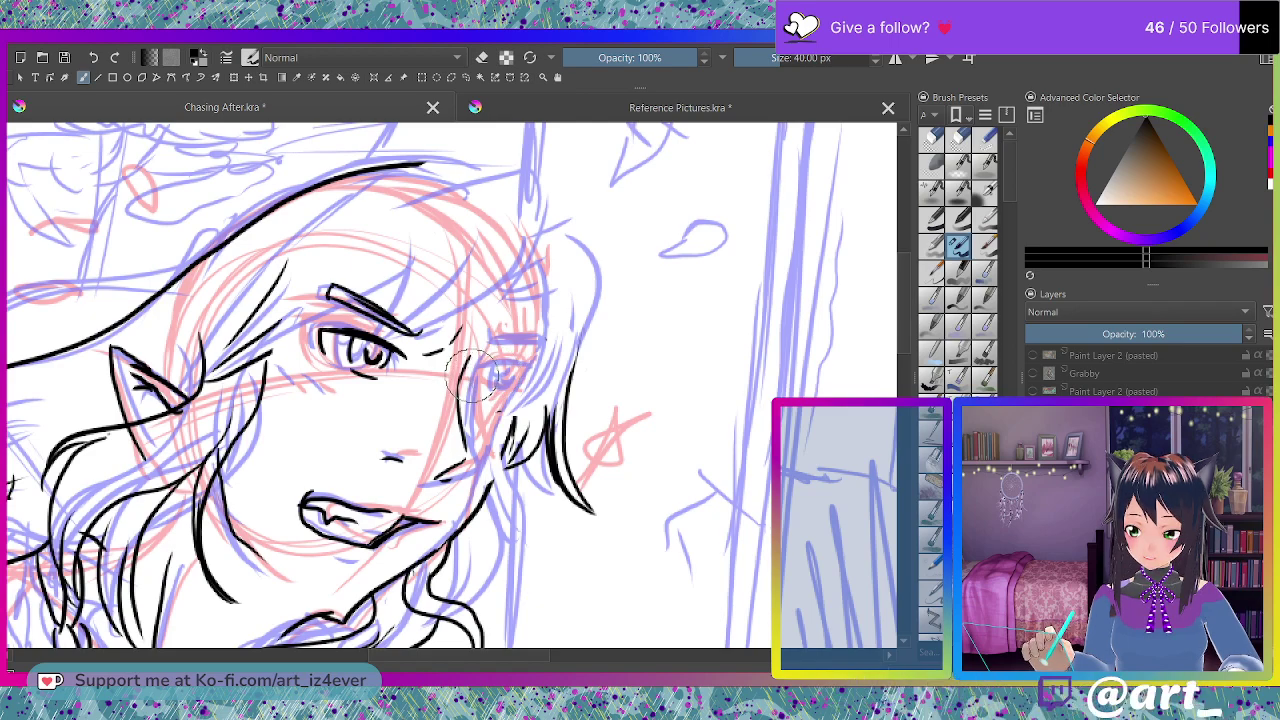
- Re-line the far eye with a slanted upper lid, iris and pupil beside the new face contour, plus its eyebrow
drag(480, 378, 528, 372)
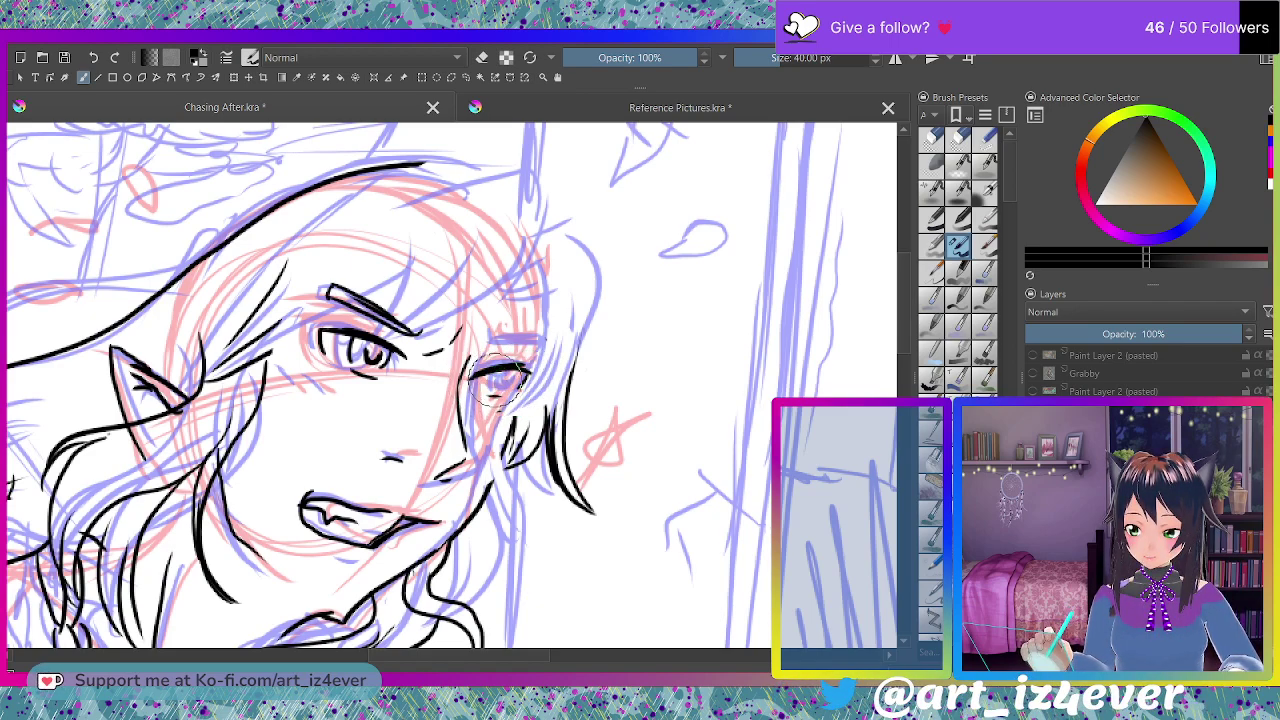
drag(500, 381, 506, 384)
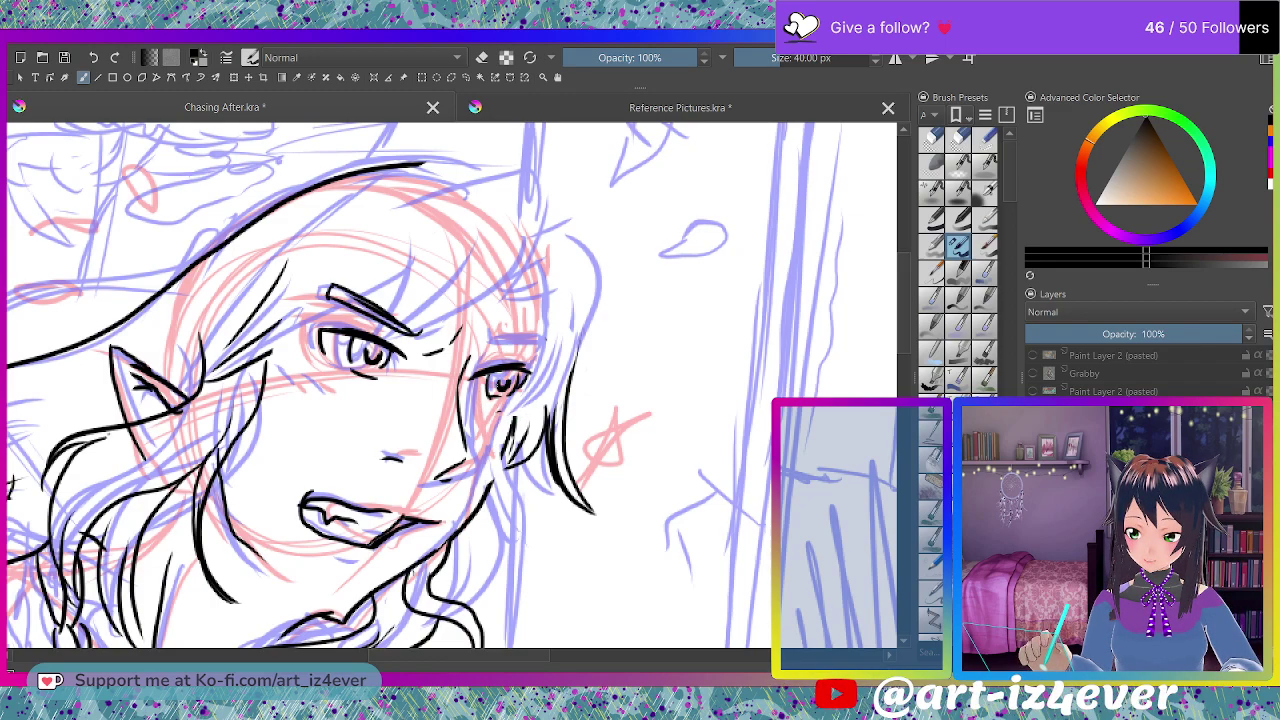
drag(482, 355, 533, 342)
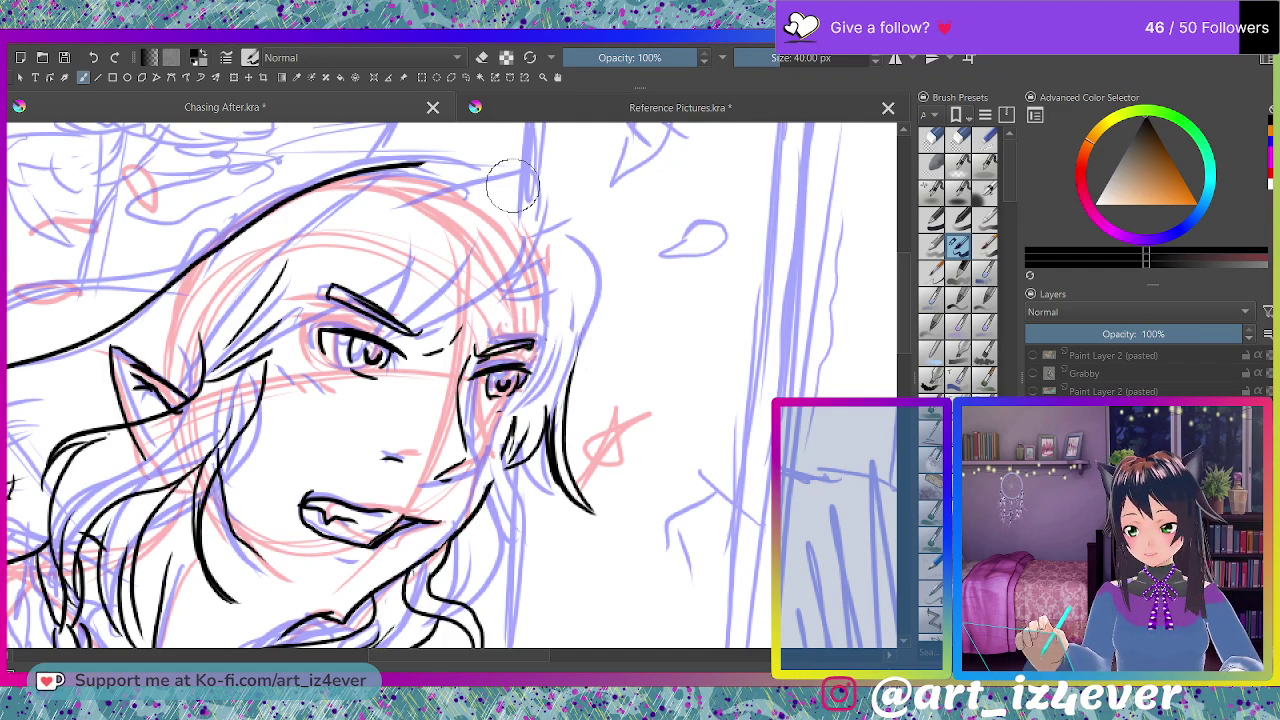
- Line the bangs in black over the forehead, sweeping pointed strands across both eyebrows and down beside the far eye
mouse_move(503, 173)
mouse_down()
mouse_move(540, 177)
mouse_move(497, 300)
mouse_move(397, 333)
mouse_move(468, 270)
mouse_up()
mouse_move(384, 334)
mouse_down()
mouse_move(448, 260)
mouse_move(244, 352)
mouse_up()
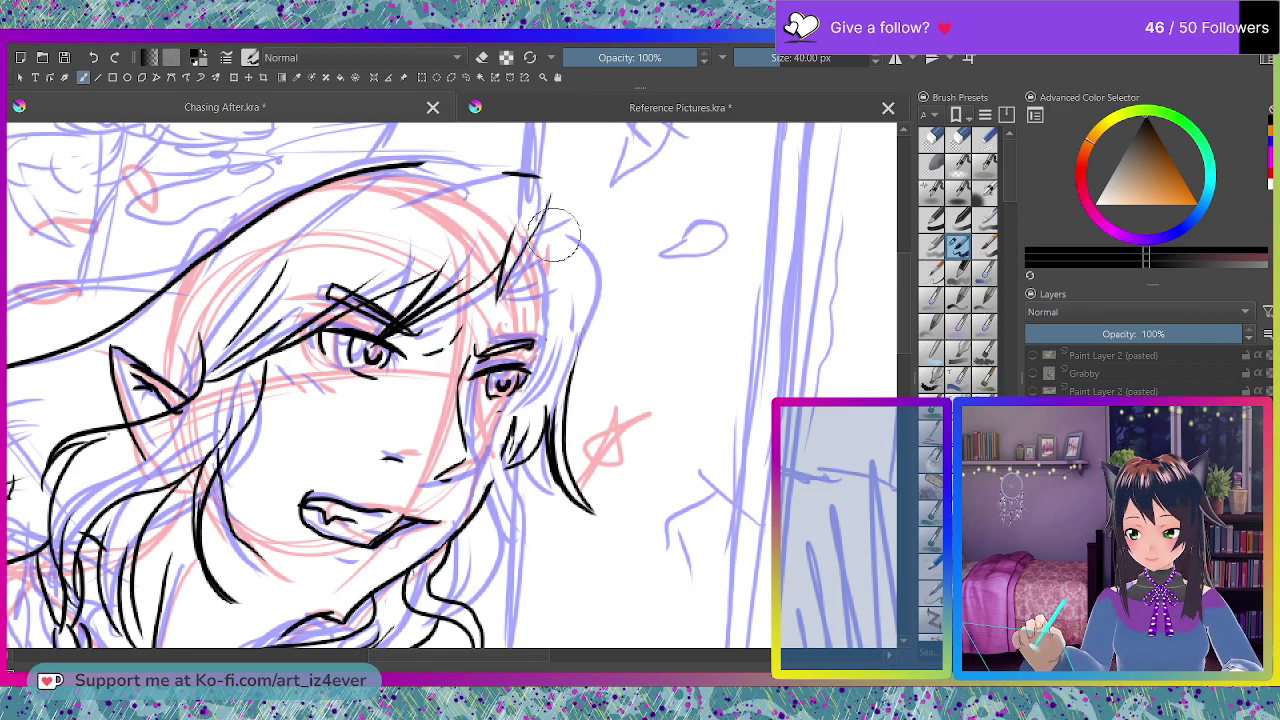
drag(550, 198, 505, 288)
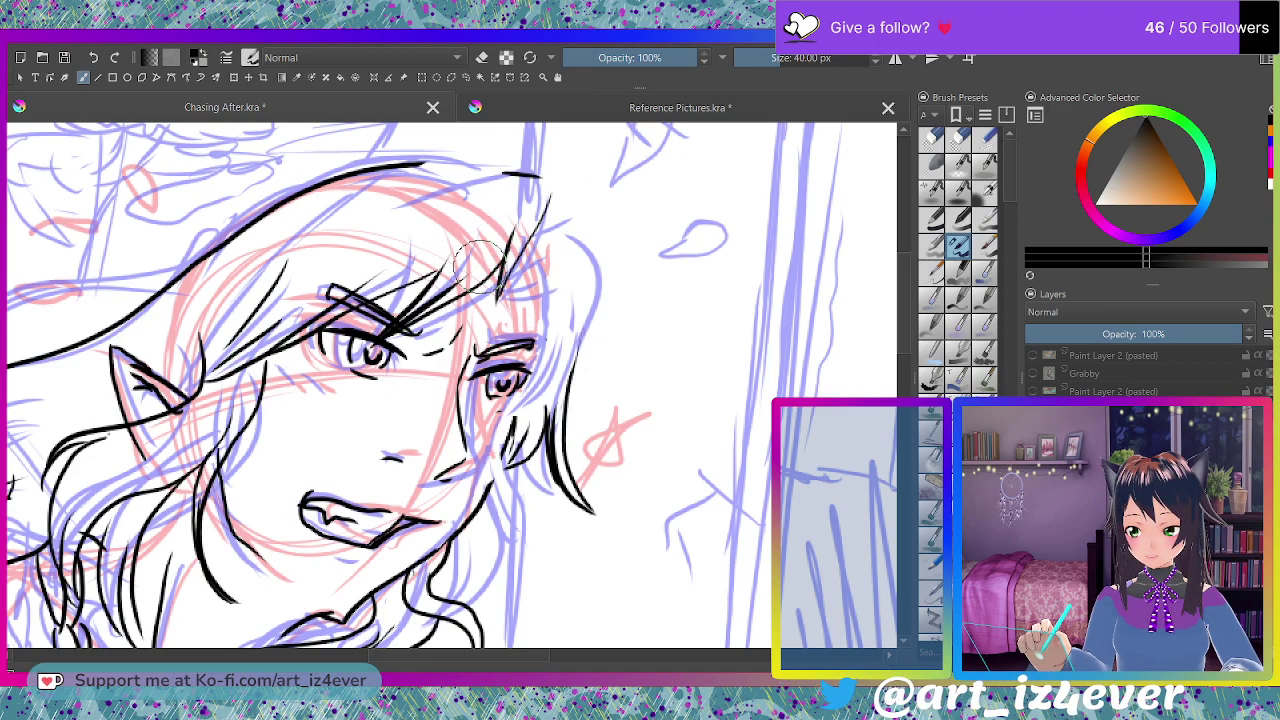
mouse_move(500, 286)
mouse_down()
mouse_move(546, 250)
mouse_move(512, 376)
mouse_up()
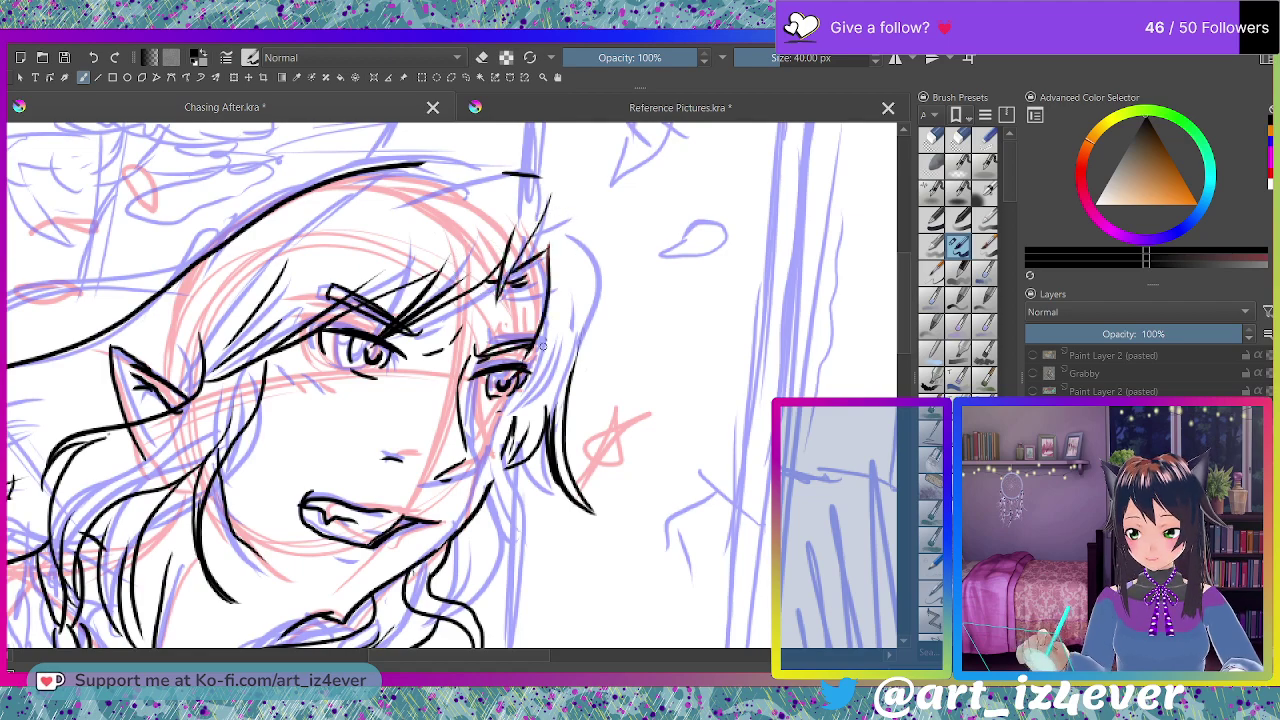
drag(550, 262, 532, 362)
drag(570, 284, 534, 370)
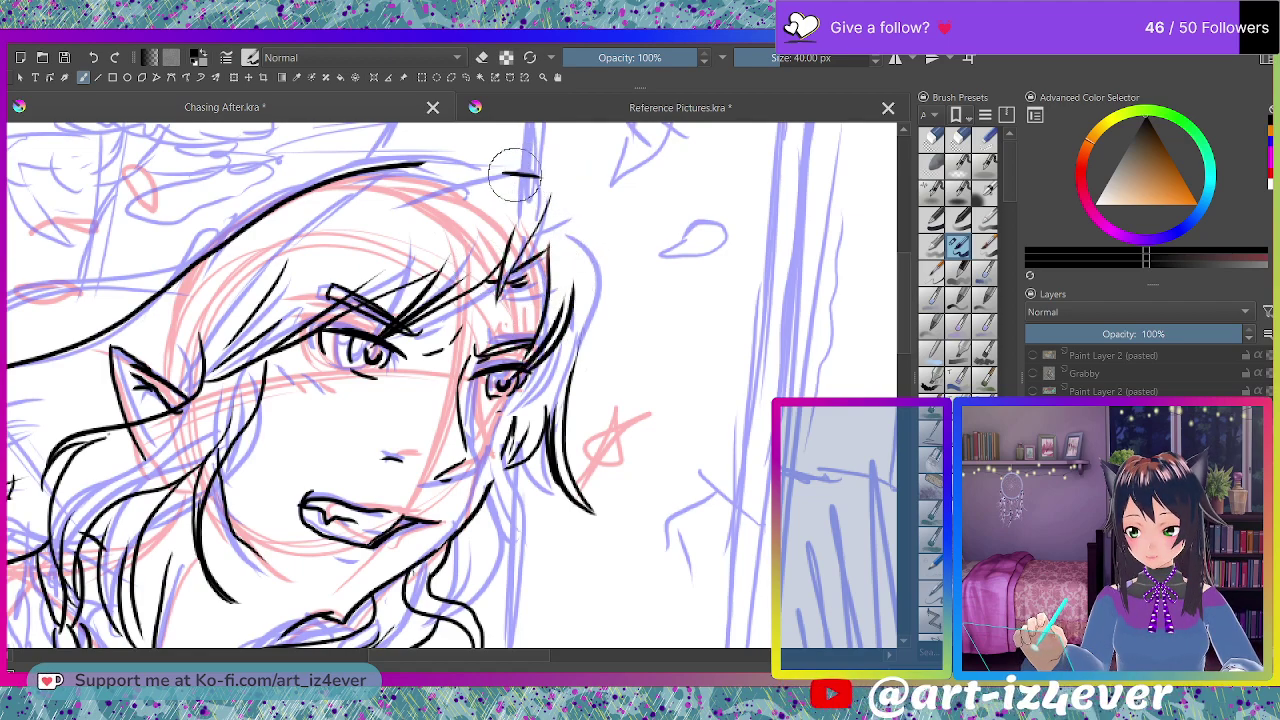
- Extend the hair's top contour to a point at the parting, line the outer far-side lock down past the eye, and add short cheek marks
mouse_move(515, 173)
mouse_down()
mouse_move(560, 176)
mouse_move(532, 228)
mouse_up()
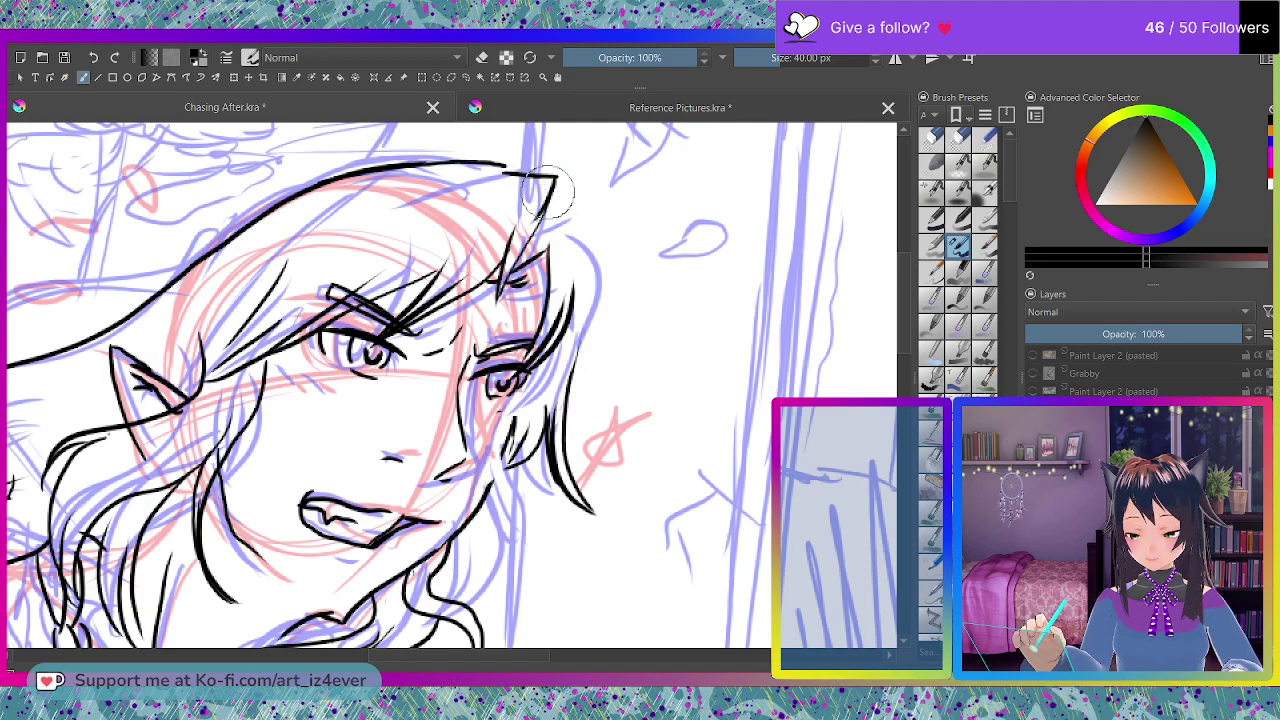
mouse_move(548, 192)
mouse_down()
mouse_move(594, 285)
mouse_move(597, 362)
mouse_up()
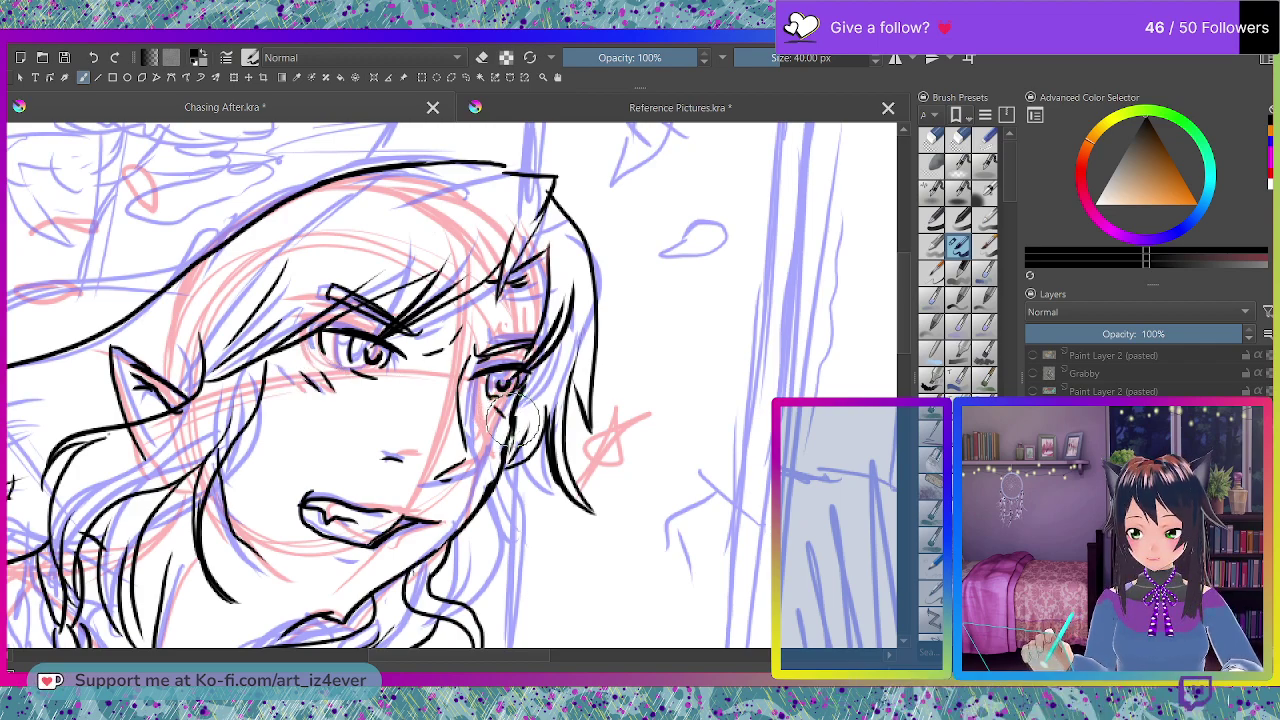
scroll(643, 514, down, 5)
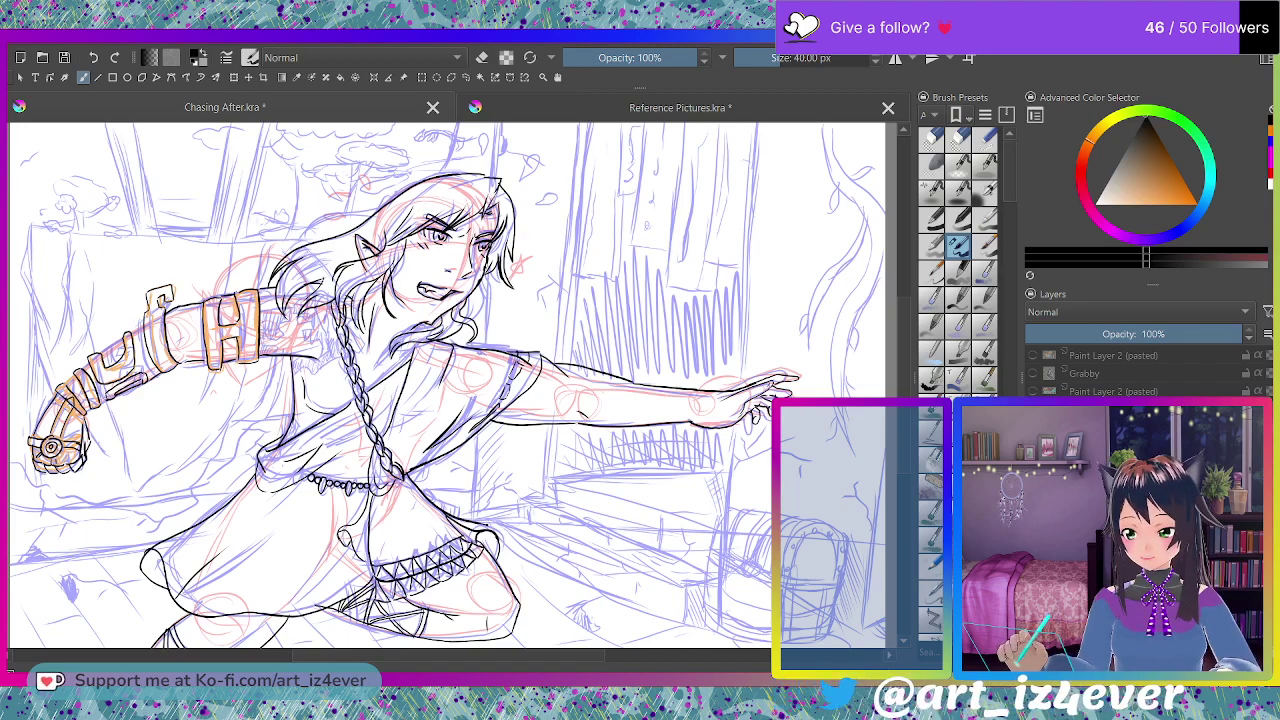
key(Page_Down)
key(Page_Up)
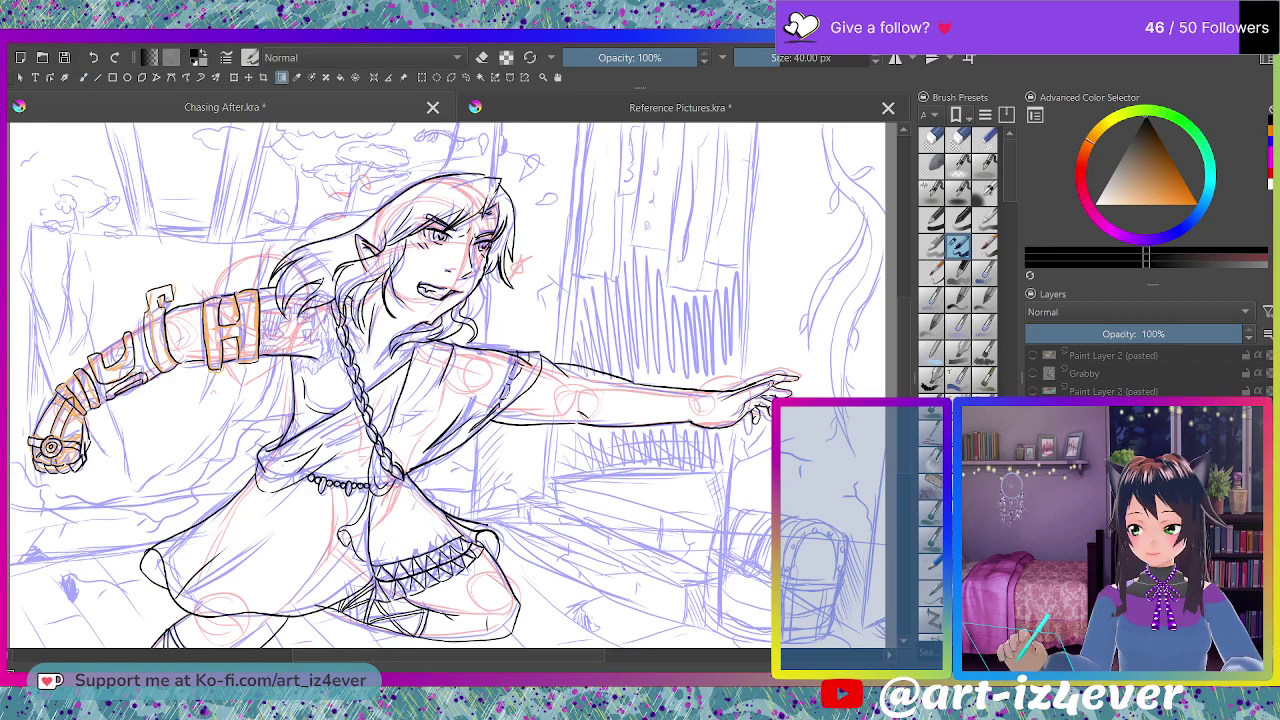
key(g)
key(x)
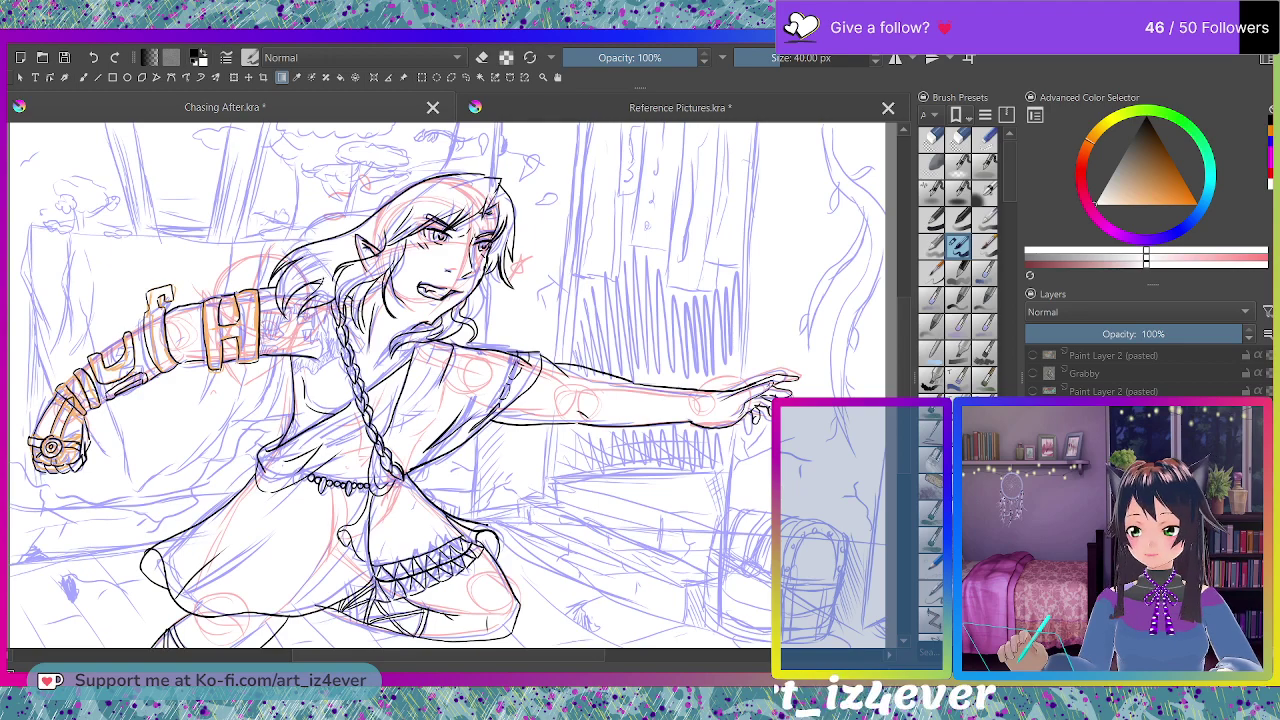
key(x)
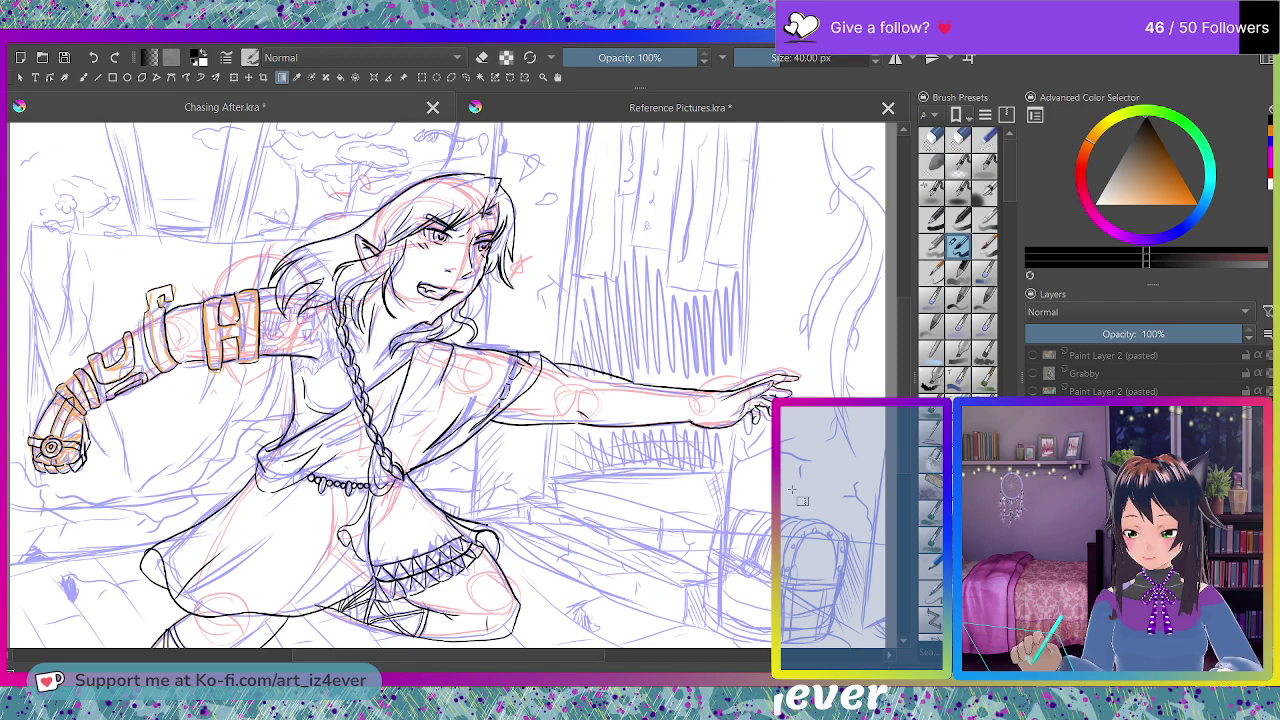
key(b)
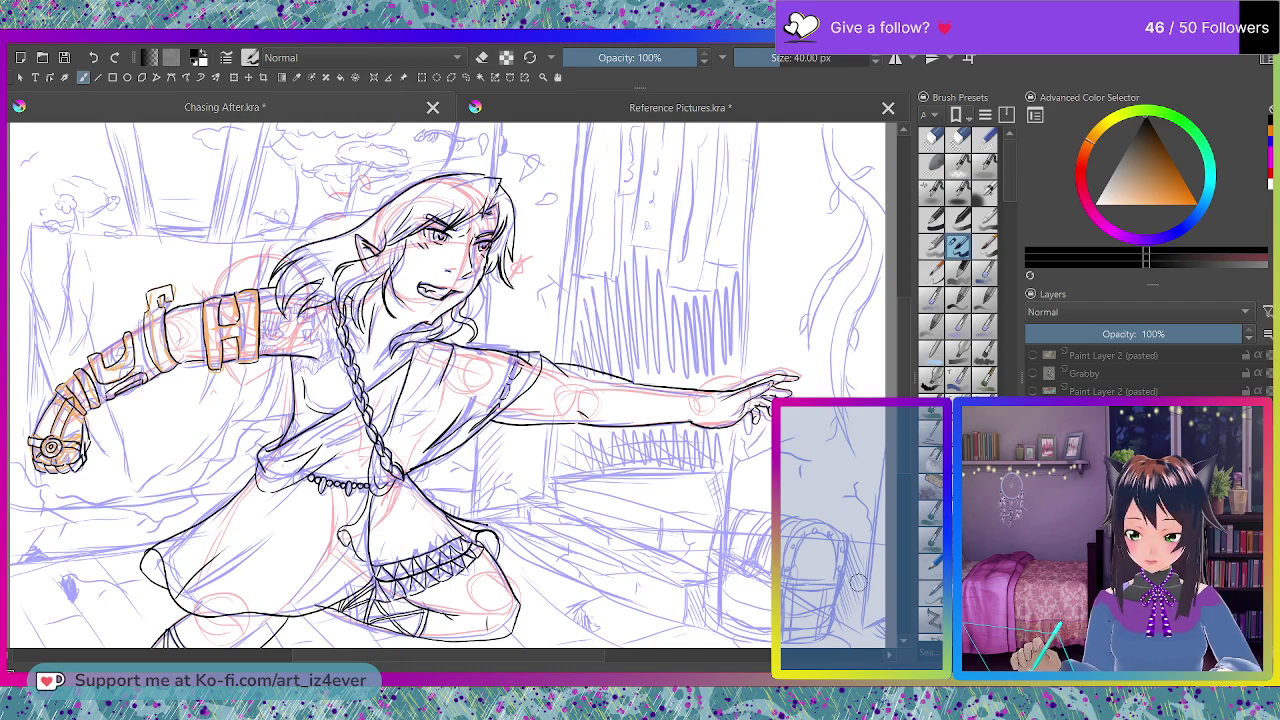
- Outline the treasure chest's rounded lid in black, with its double-rimmed arched end, top and back edges, lower band and round lock
mouse_move(855, 585)
mouse_down()
mouse_move(846, 537)
mouse_move(816, 534)
mouse_move(789, 598)
mouse_up()
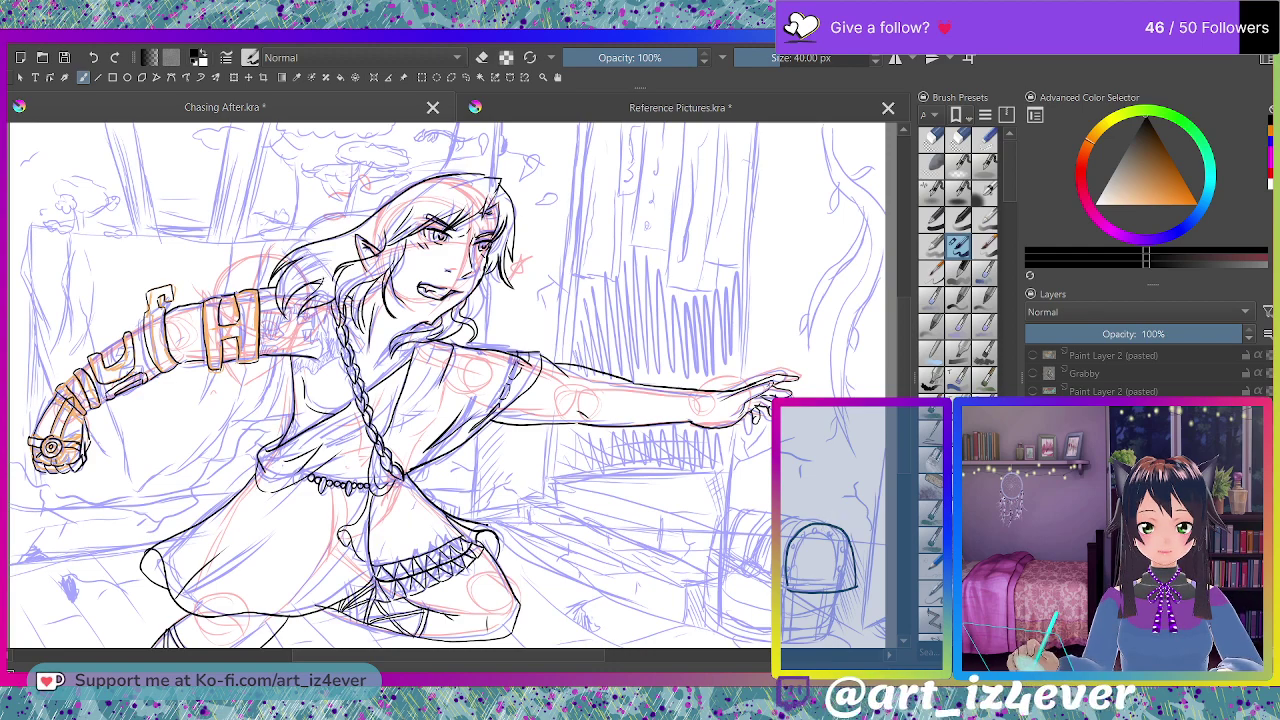
drag(811, 524, 785, 544)
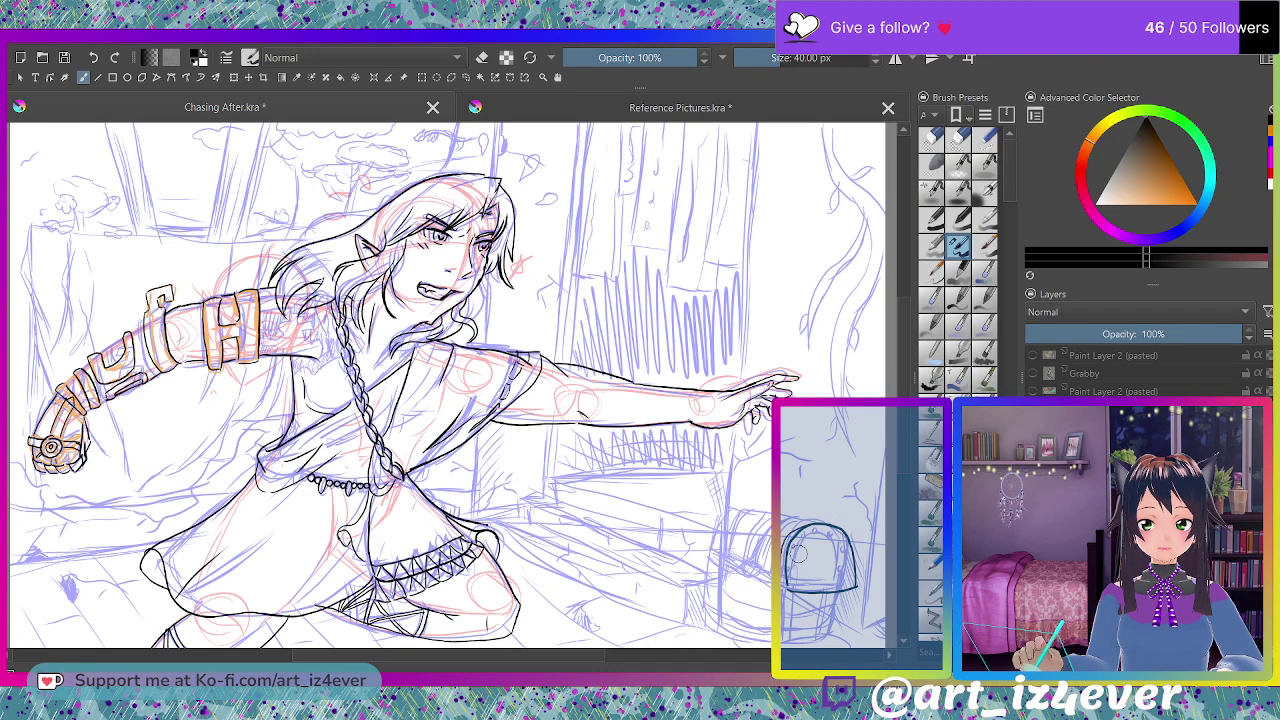
scroll(808, 559, up, 2)
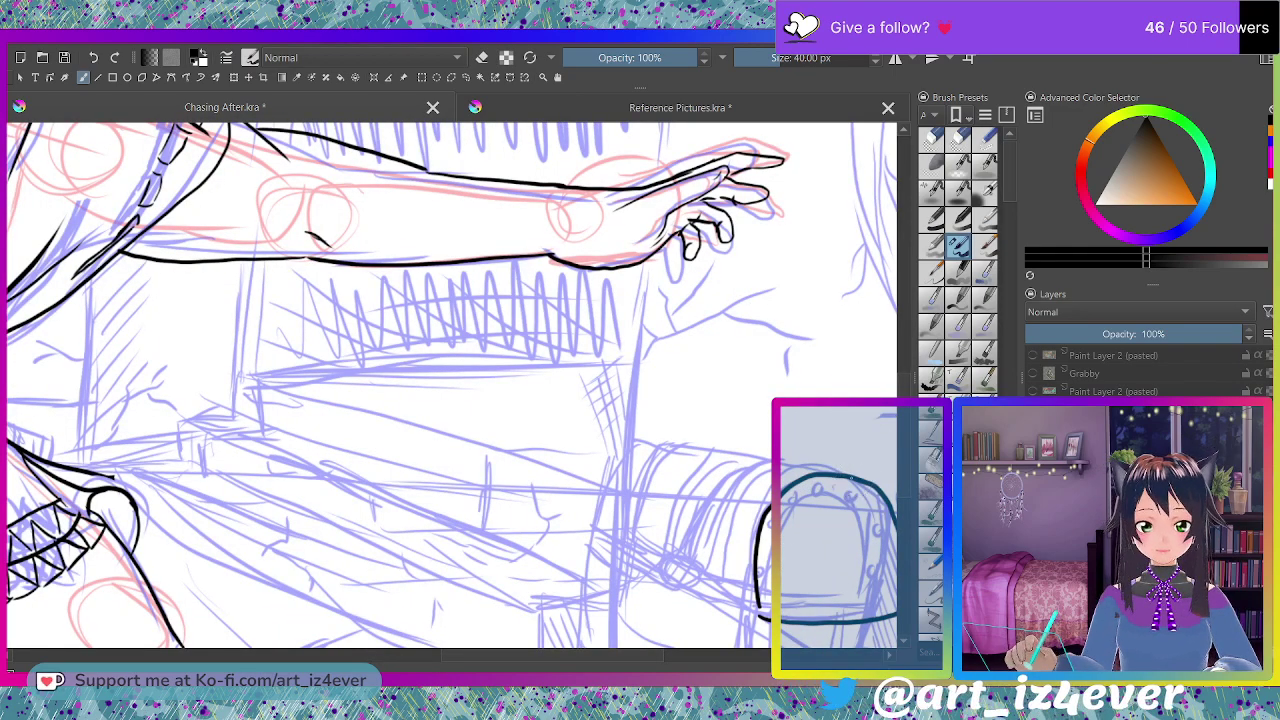
mouse_move(796, 472)
mouse_down()
mouse_move(744, 529)
mouse_move(741, 603)
mouse_move(800, 612)
mouse_up()
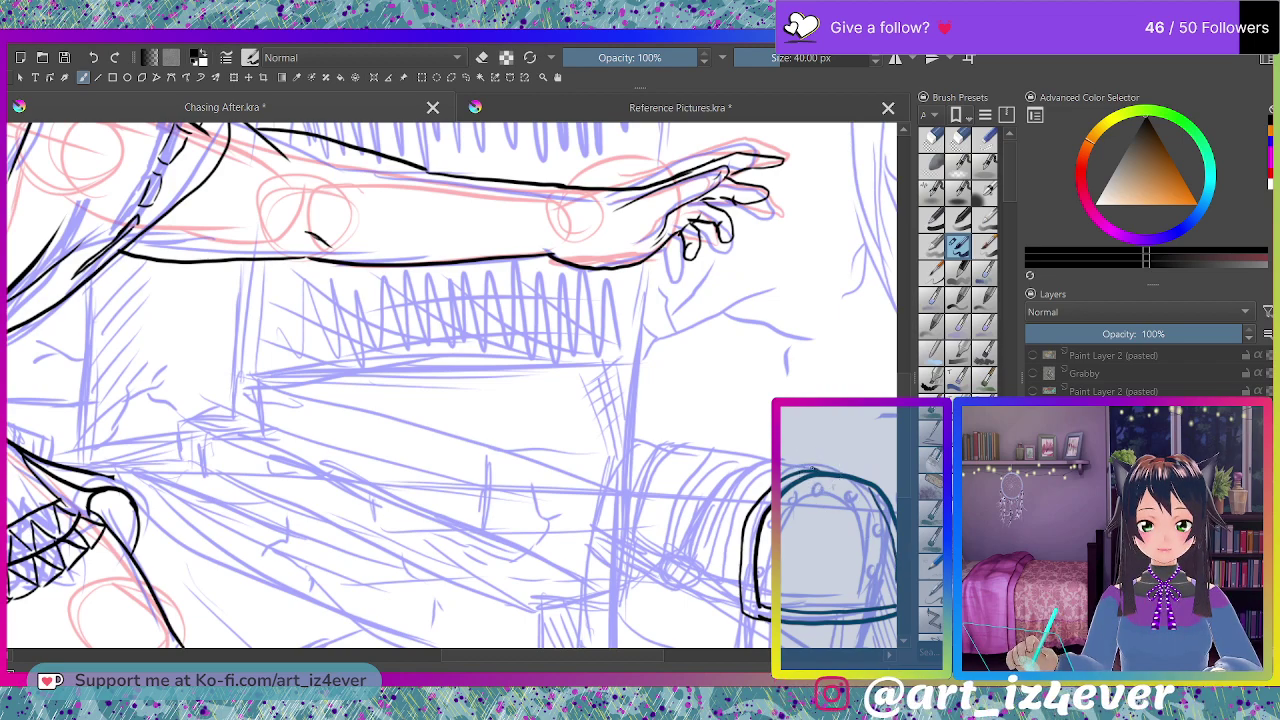
mouse_move(772, 455)
mouse_down()
mouse_move(641, 436)
mouse_move(595, 520)
mouse_move(627, 551)
mouse_up()
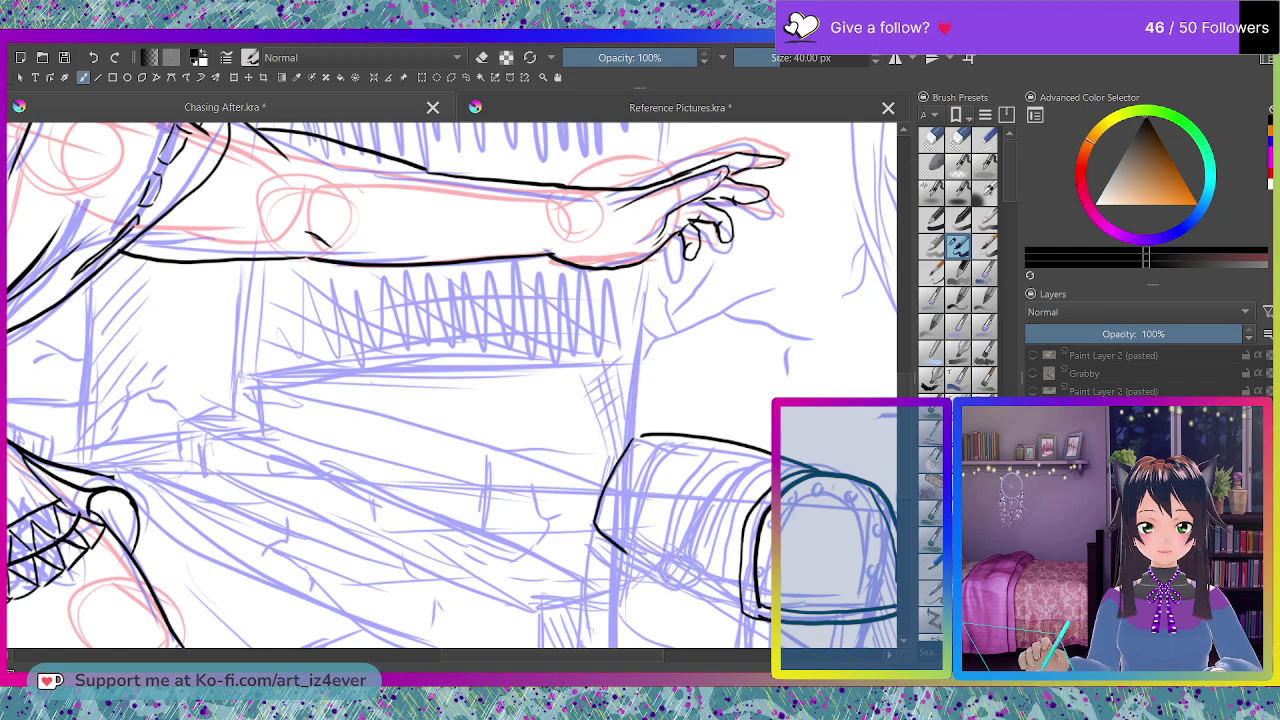
mouse_move(660, 591)
mouse_down()
mouse_move(650, 556)
mouse_move(699, 585)
mouse_move(688, 597)
mouse_move(605, 546)
mouse_up()
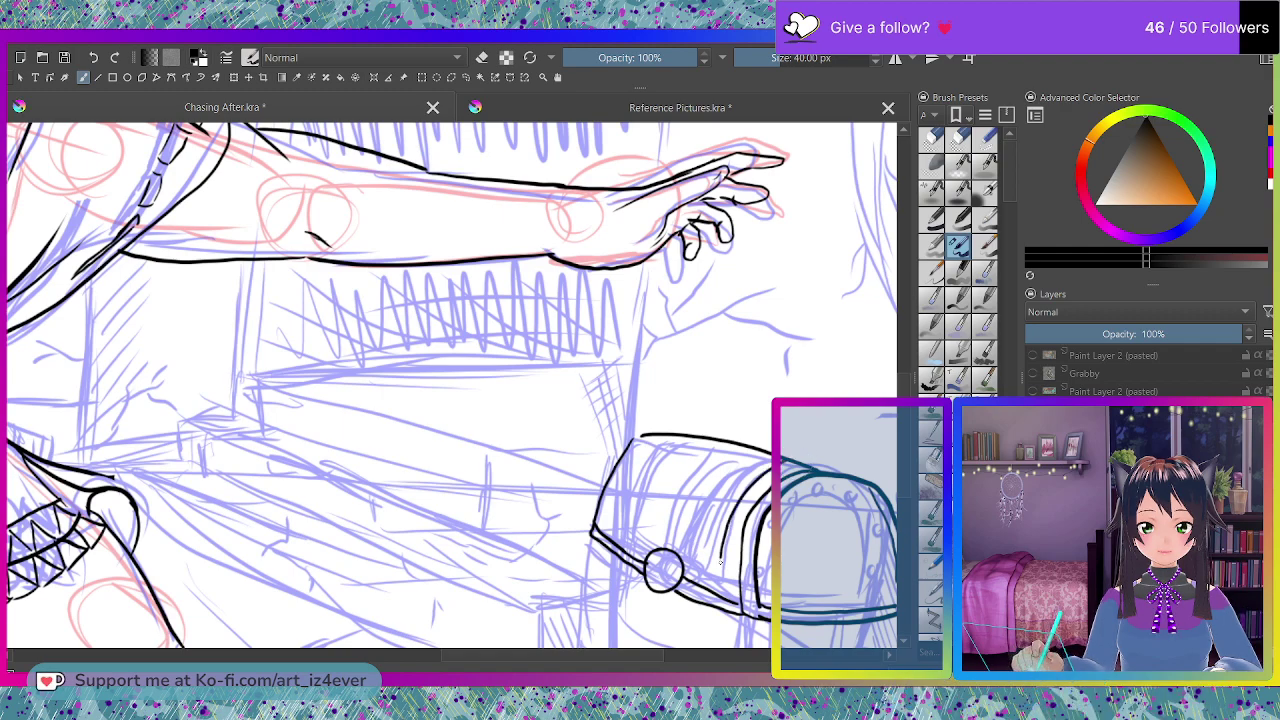
- Line the curved slats across the chest lid and add small rivets along the rim of its arched end
drag(712, 517, 698, 580)
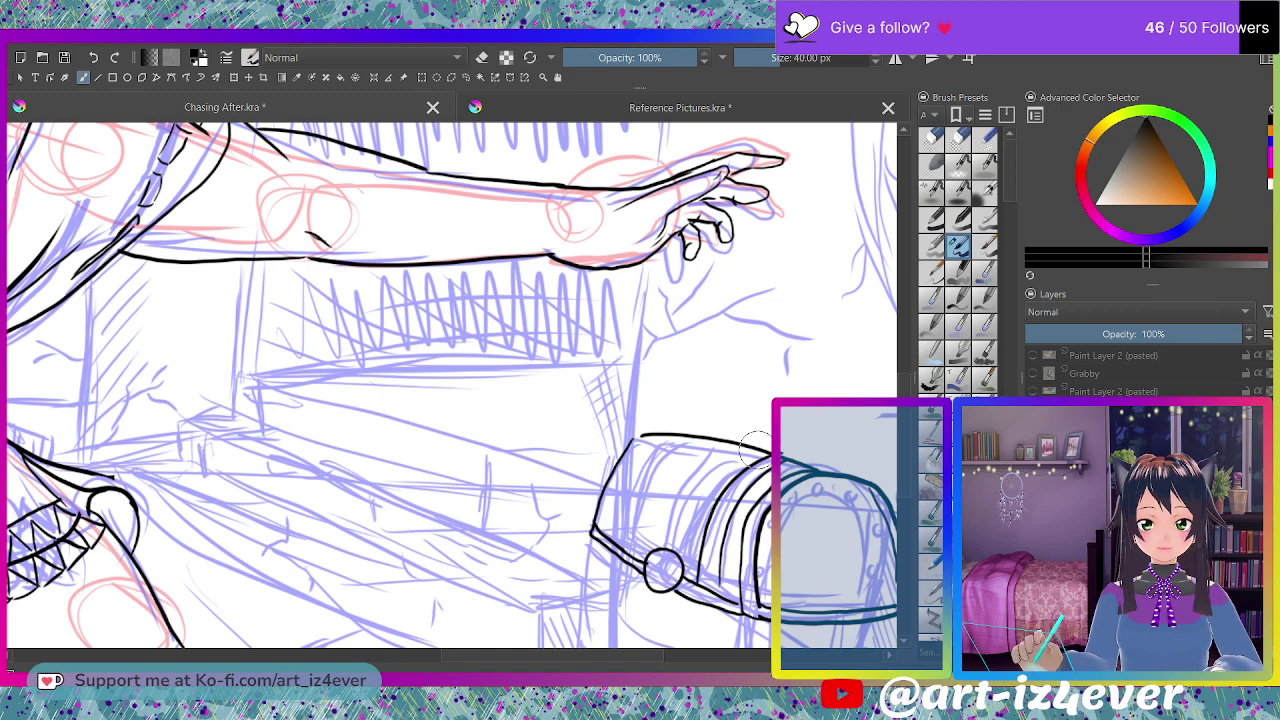
drag(752, 448, 687, 508)
mouse_move(728, 450)
mouse_down()
mouse_move(662, 504)
mouse_move(651, 549)
mouse_move(654, 473)
mouse_move(628, 548)
mouse_up()
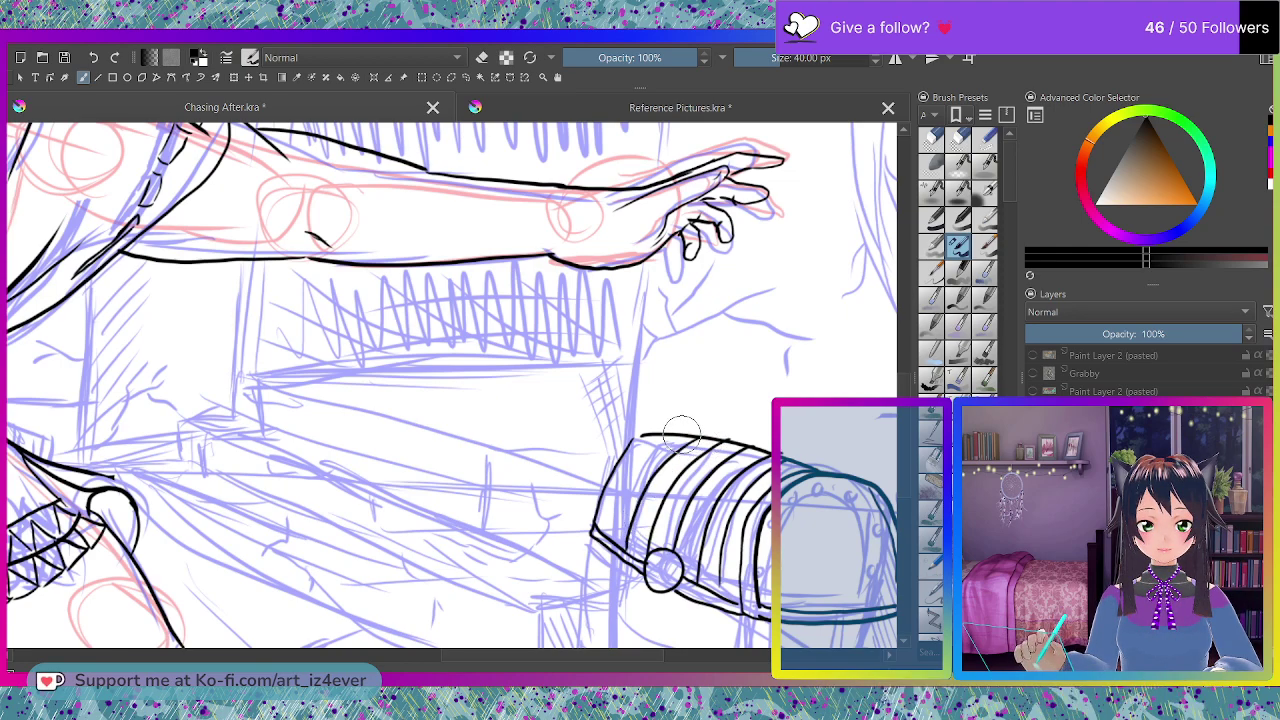
mouse_move(681, 436)
mouse_down()
mouse_move(627, 479)
mouse_move(610, 539)
mouse_move(752, 596)
mouse_move(749, 548)
mouse_up()
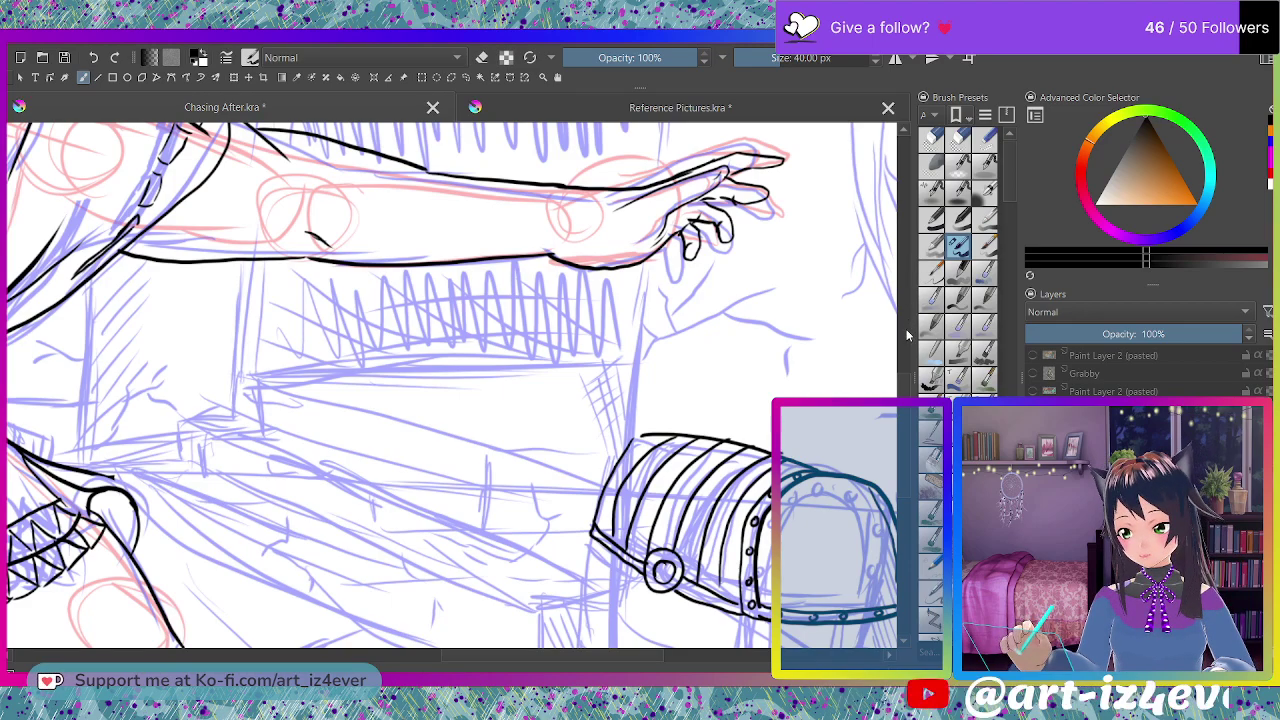
- Outline the chest's body below the lid with its two sides, front corner and curved bottom edges, doubling the line on the far side
scroll(904, 400, down, 3)
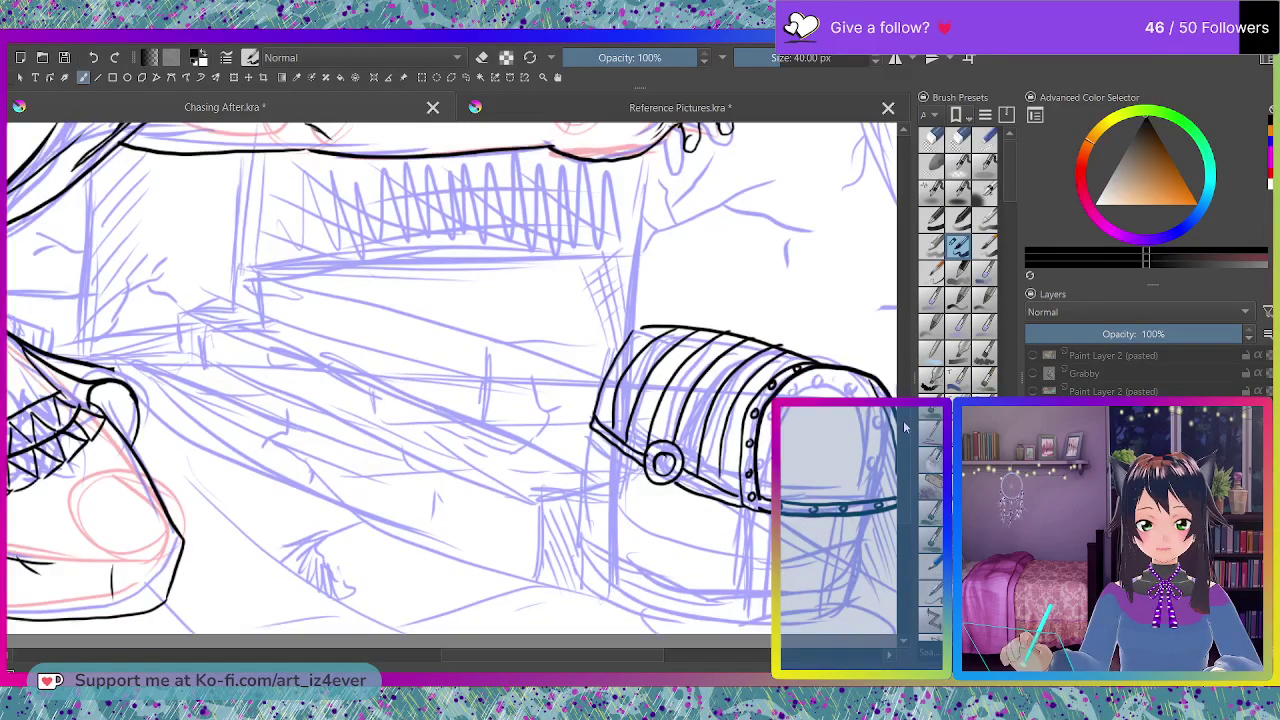
scroll(904, 427, down, 3)
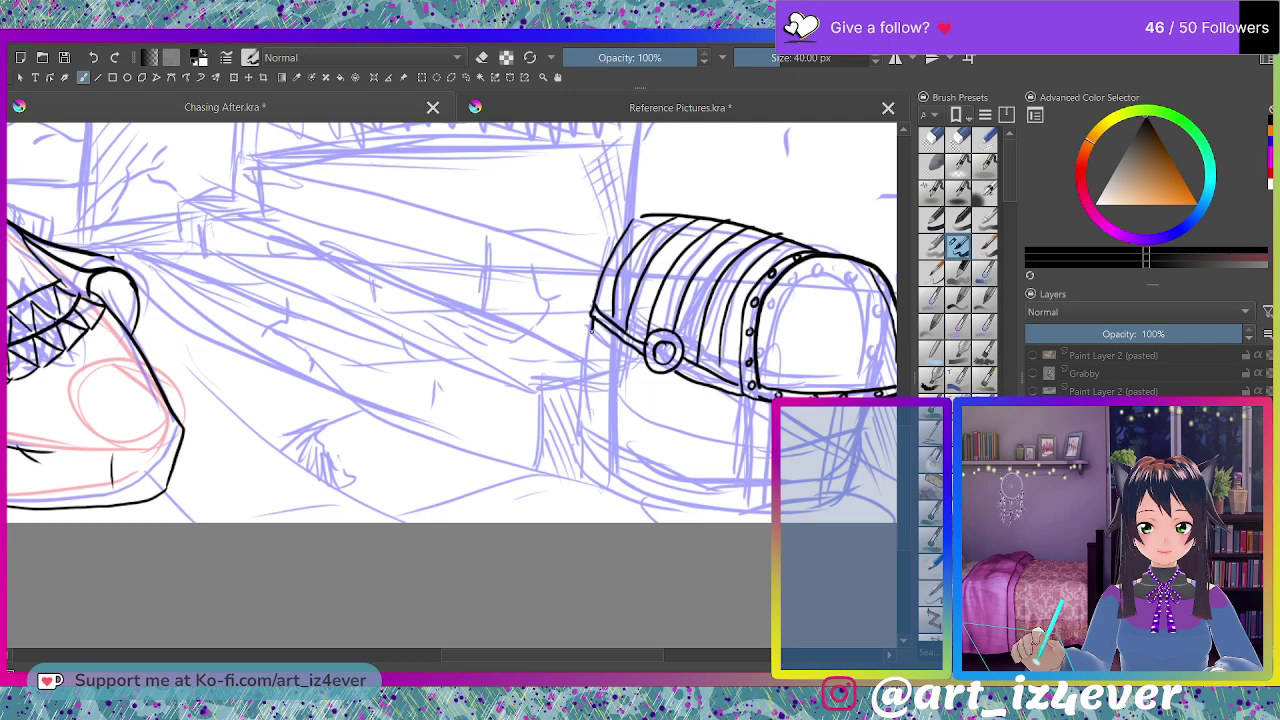
drag(590, 326, 720, 520)
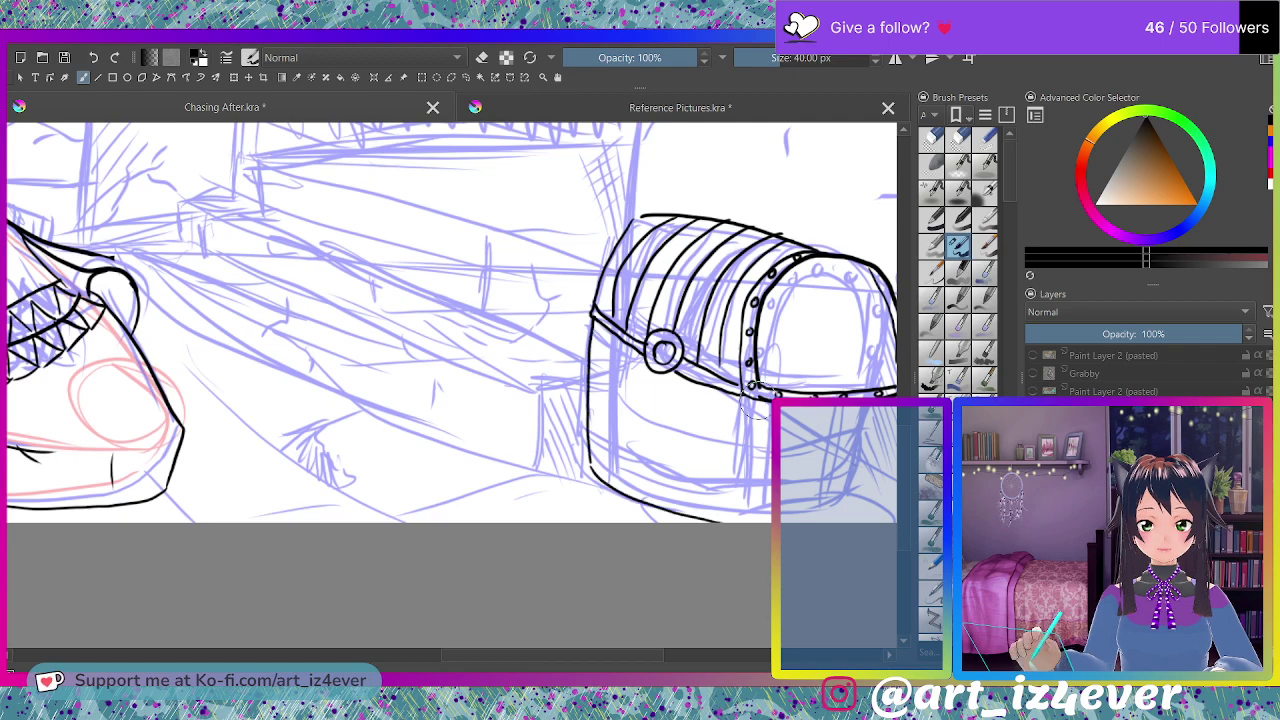
drag(754, 392, 746, 520)
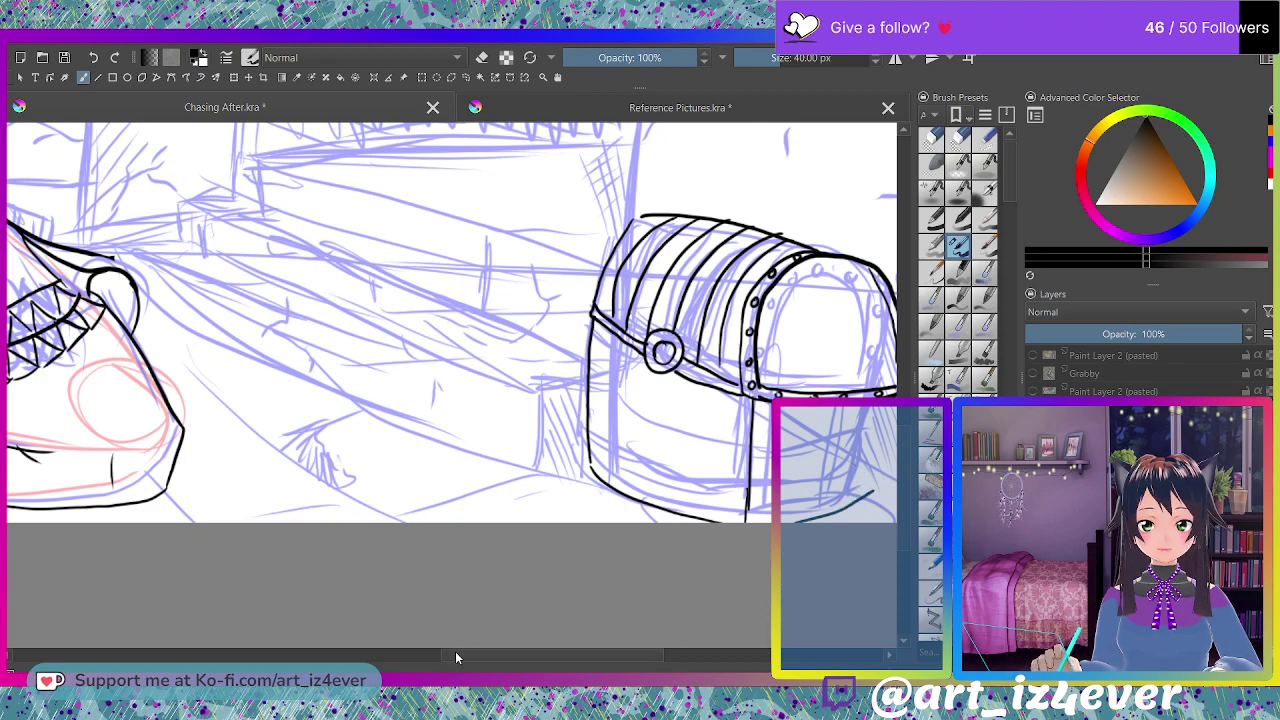
drag(455, 657, 568, 651)
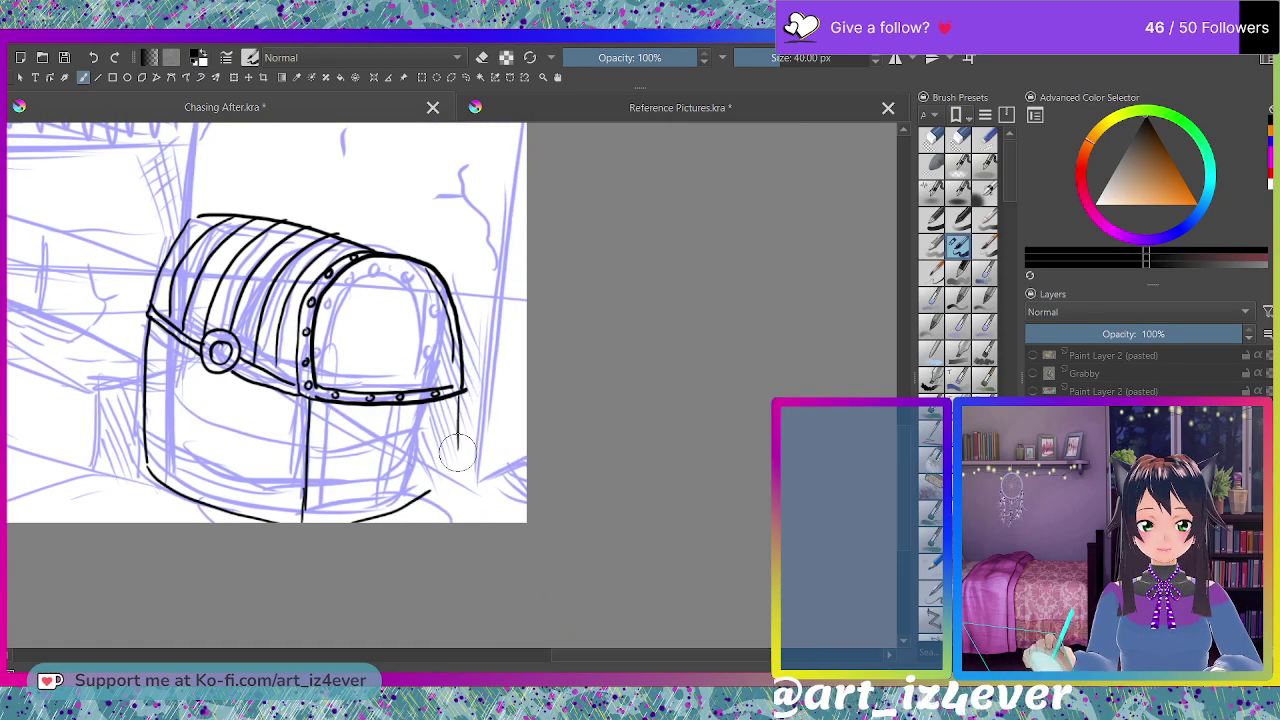
drag(418, 504, 441, 483)
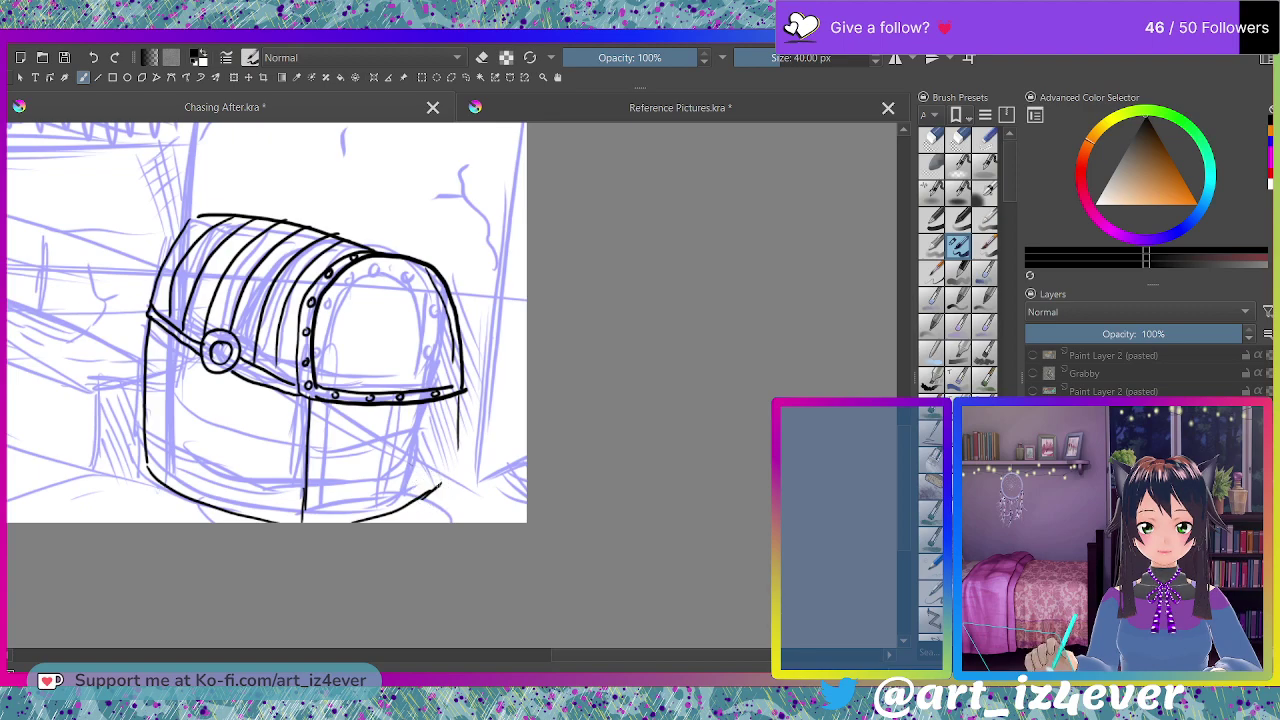
drag(460, 412, 455, 474)
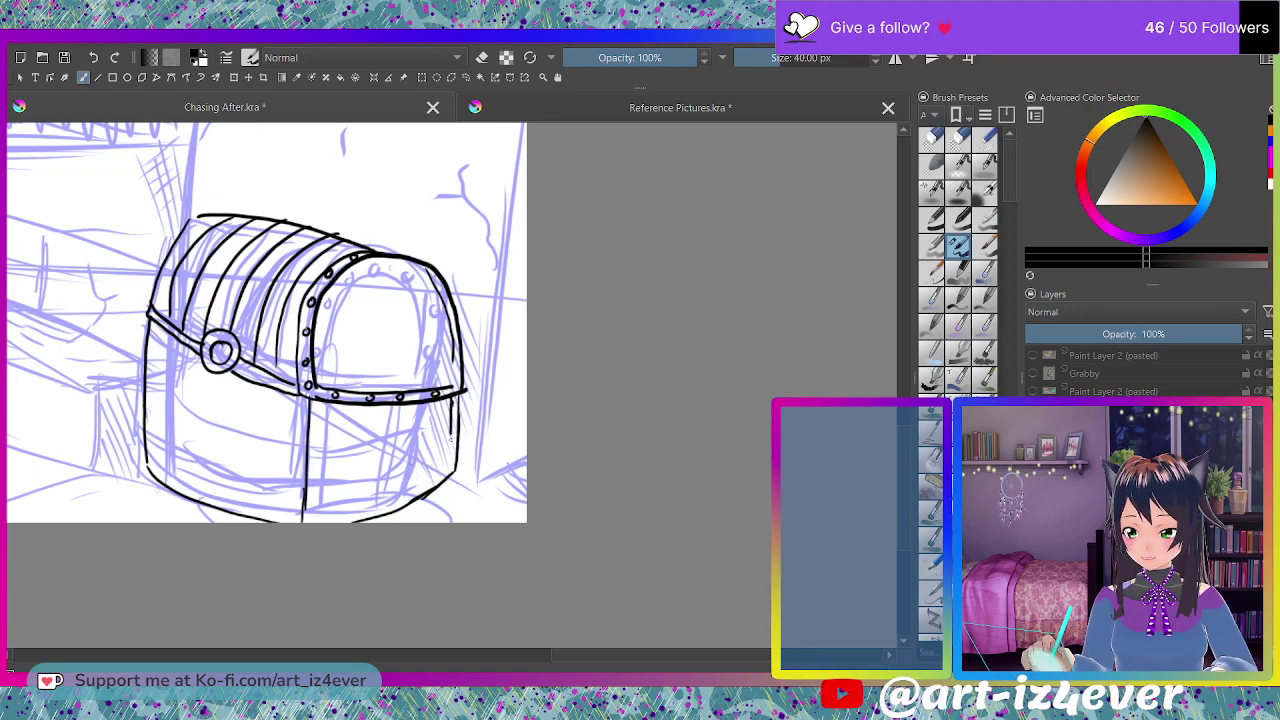
drag(458, 436, 450, 462)
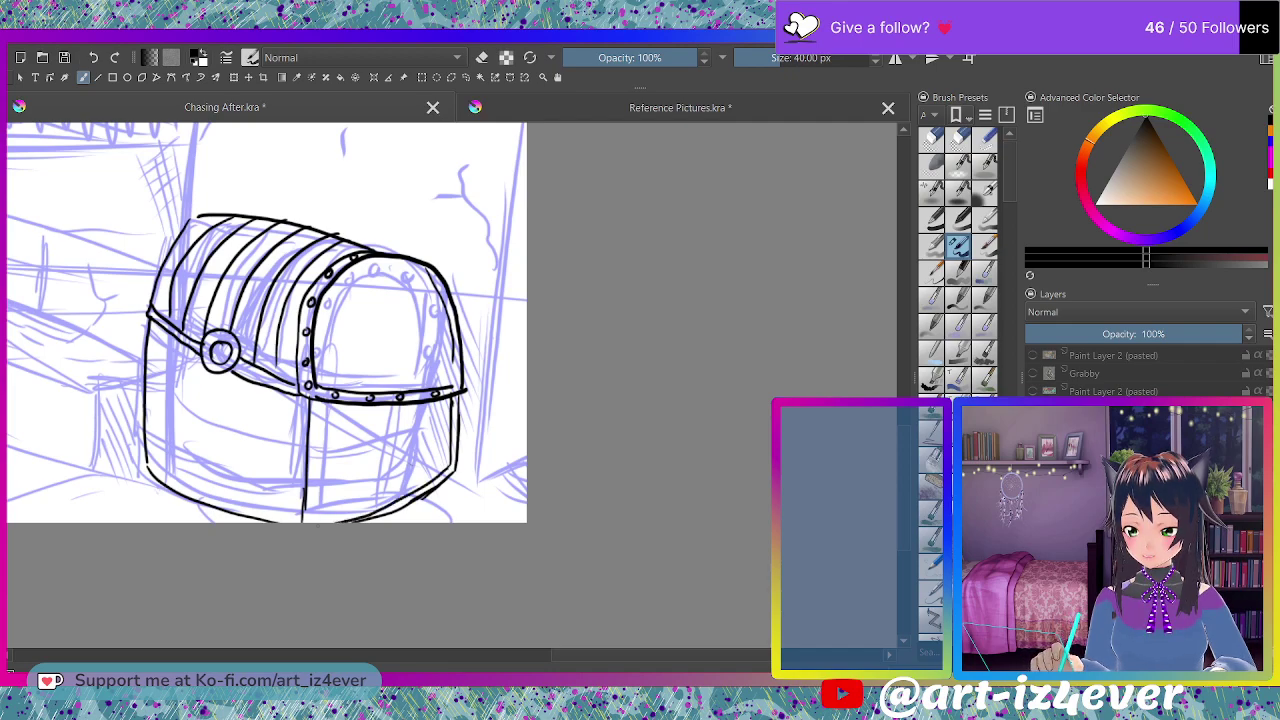
- Add inner trim lines along the chest body's corner and bottom edge, and undo a trial vertical plank line beside the corner
drag(319, 401, 316, 520)
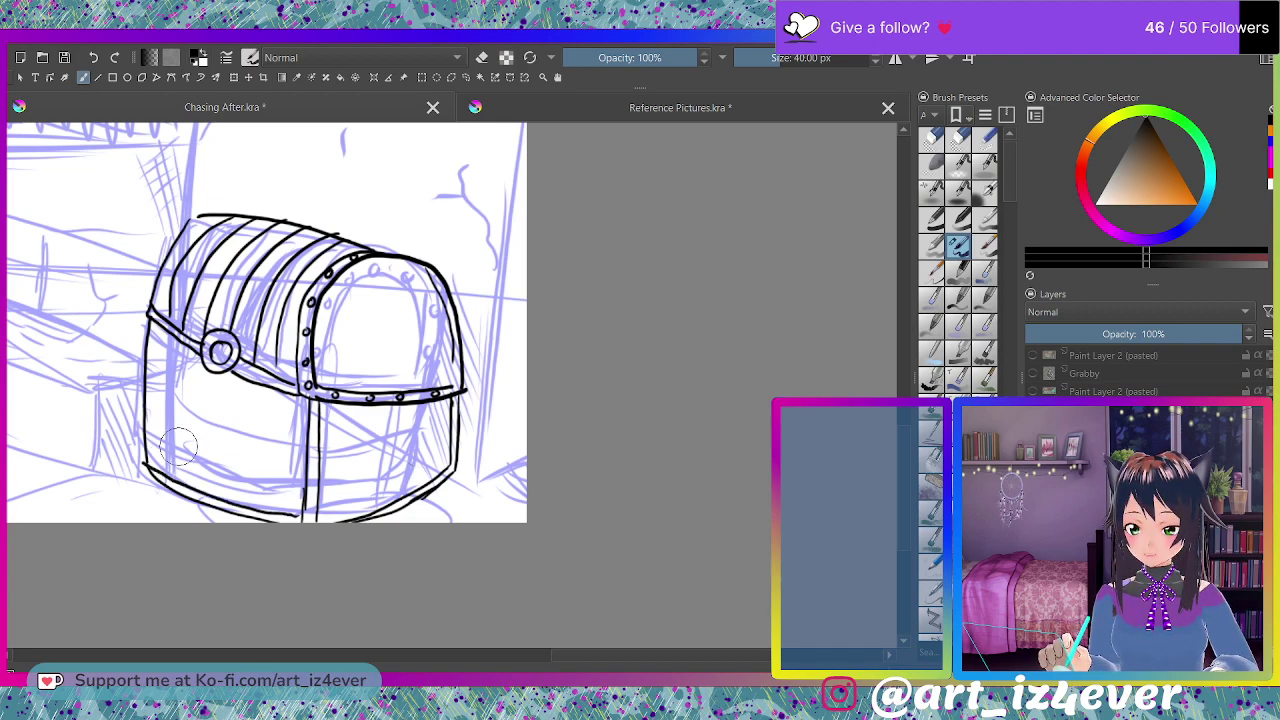
drag(289, 392, 272, 510)
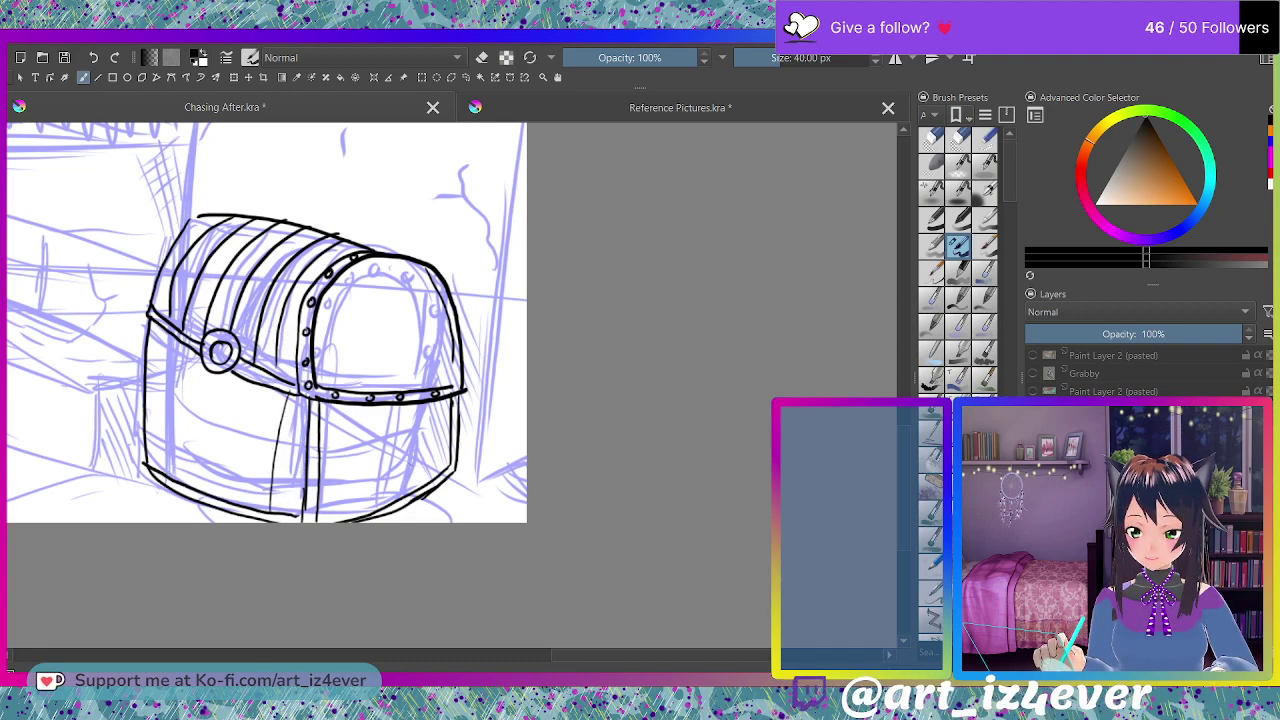
key(ctrl+z)
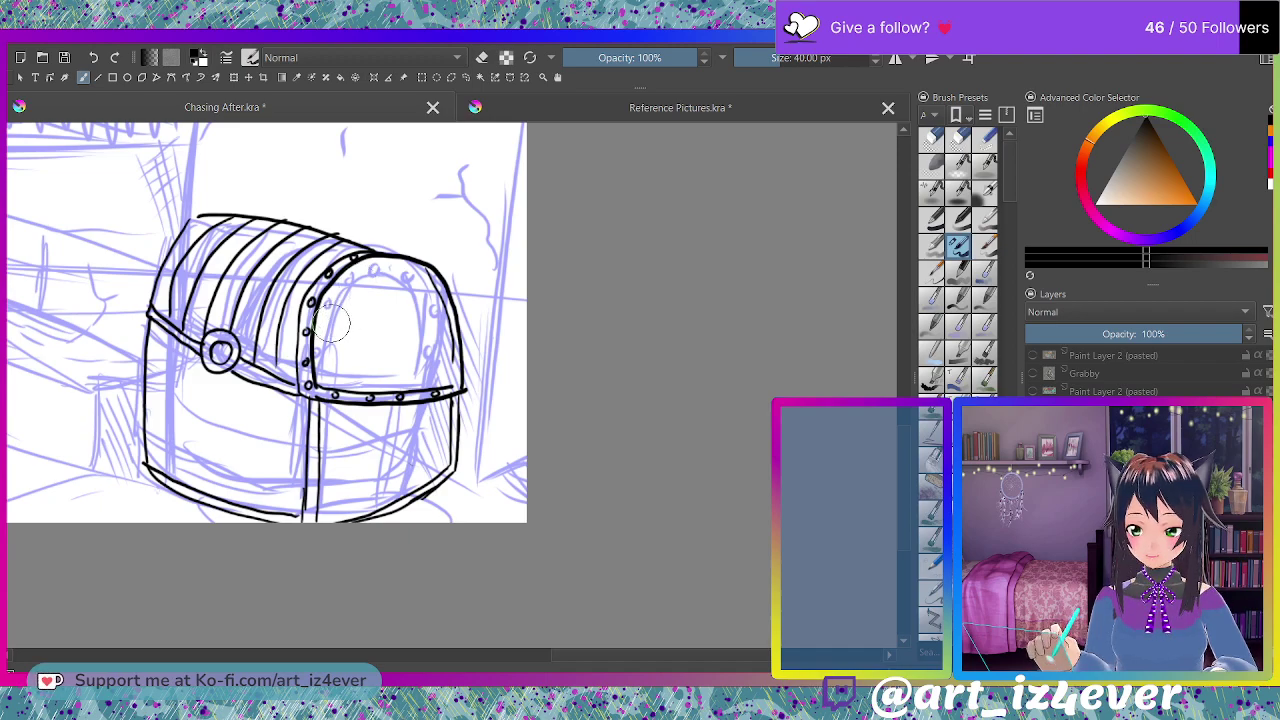
- Draw vertical plank lines inside the arched end of the chest lid
drag(328, 385, 339, 283)
mouse_move(353, 387)
mouse_down()
mouse_move(357, 294)
mouse_move(379, 340)
mouse_move(380, 262)
mouse_up()
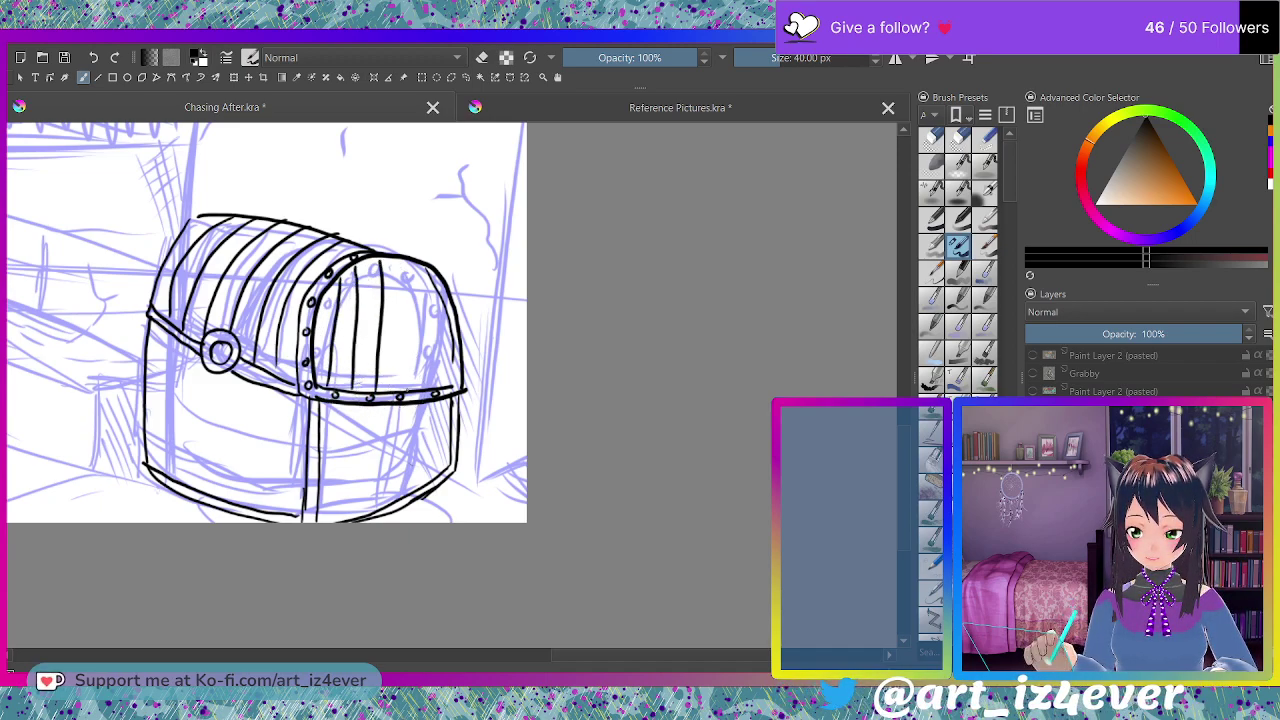
drag(407, 392, 409, 266)
drag(440, 356, 440, 288)
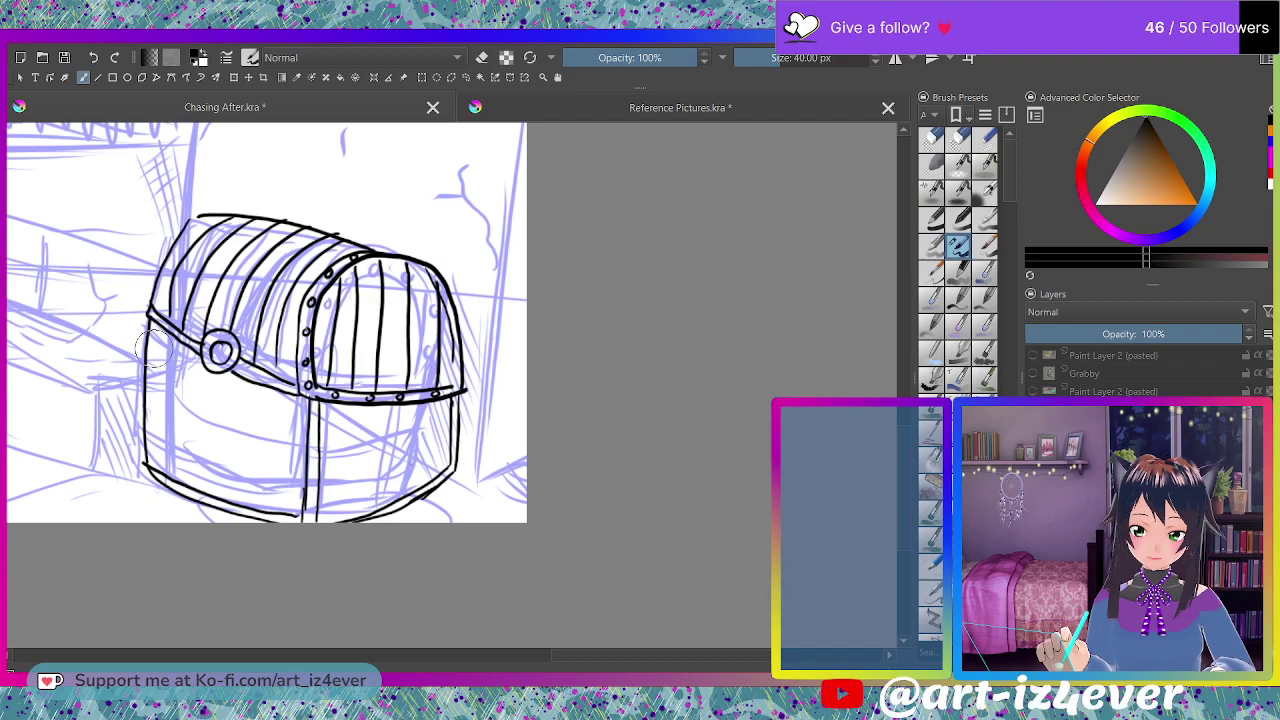
- Draw curved horizontal plank lines across the front face of the chest body
drag(152, 348, 302, 419)
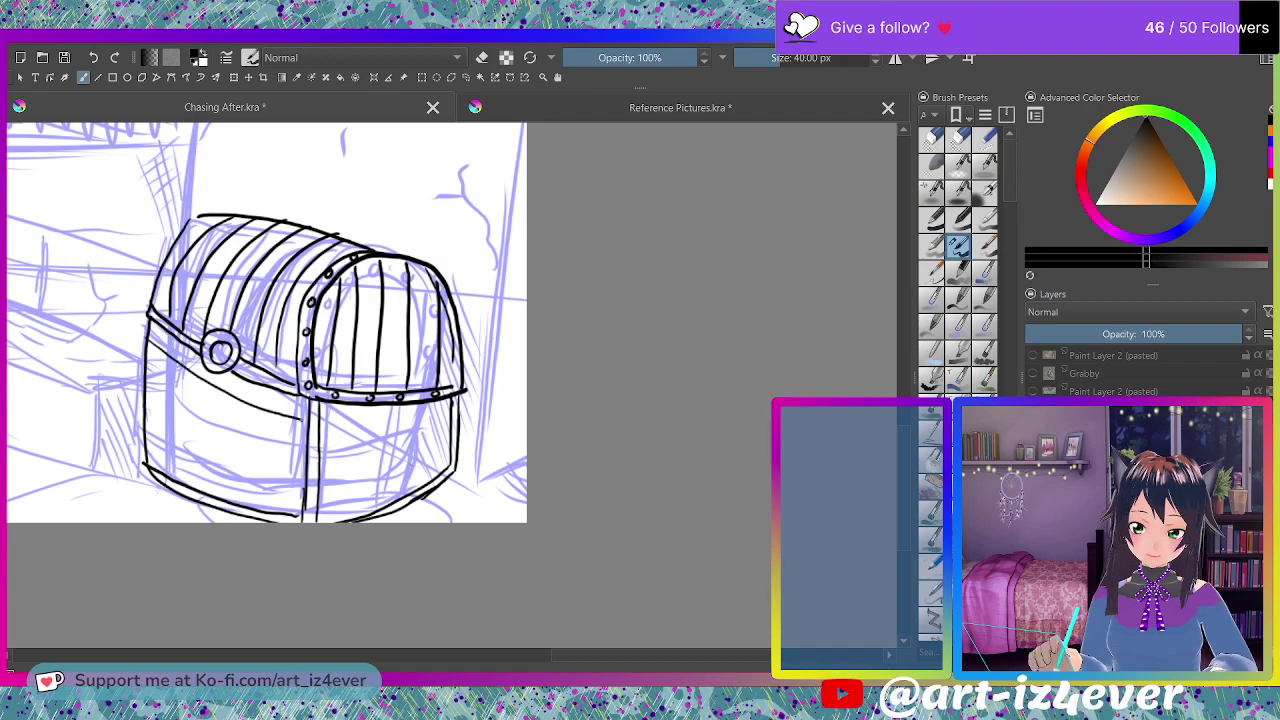
drag(148, 376, 294, 428)
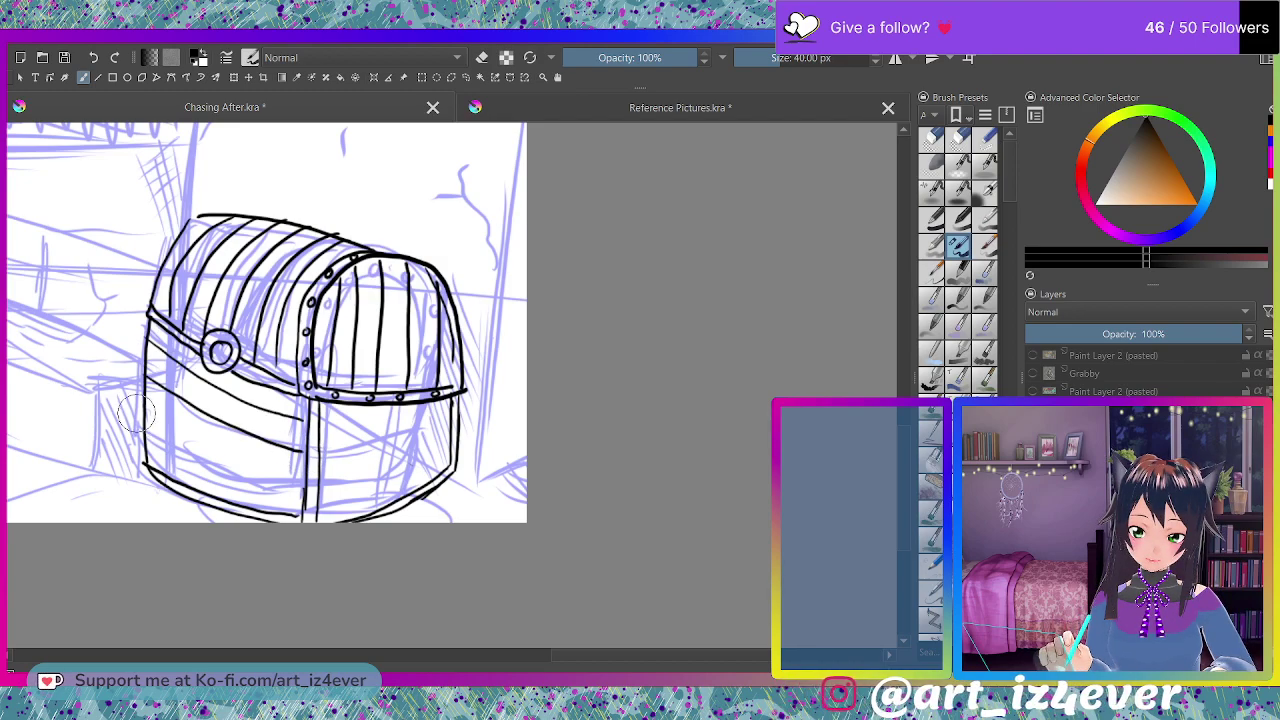
drag(140, 416, 297, 472)
mouse_move(145, 455)
mouse_down()
mouse_move(300, 502)
mouse_move(296, 455)
mouse_up()
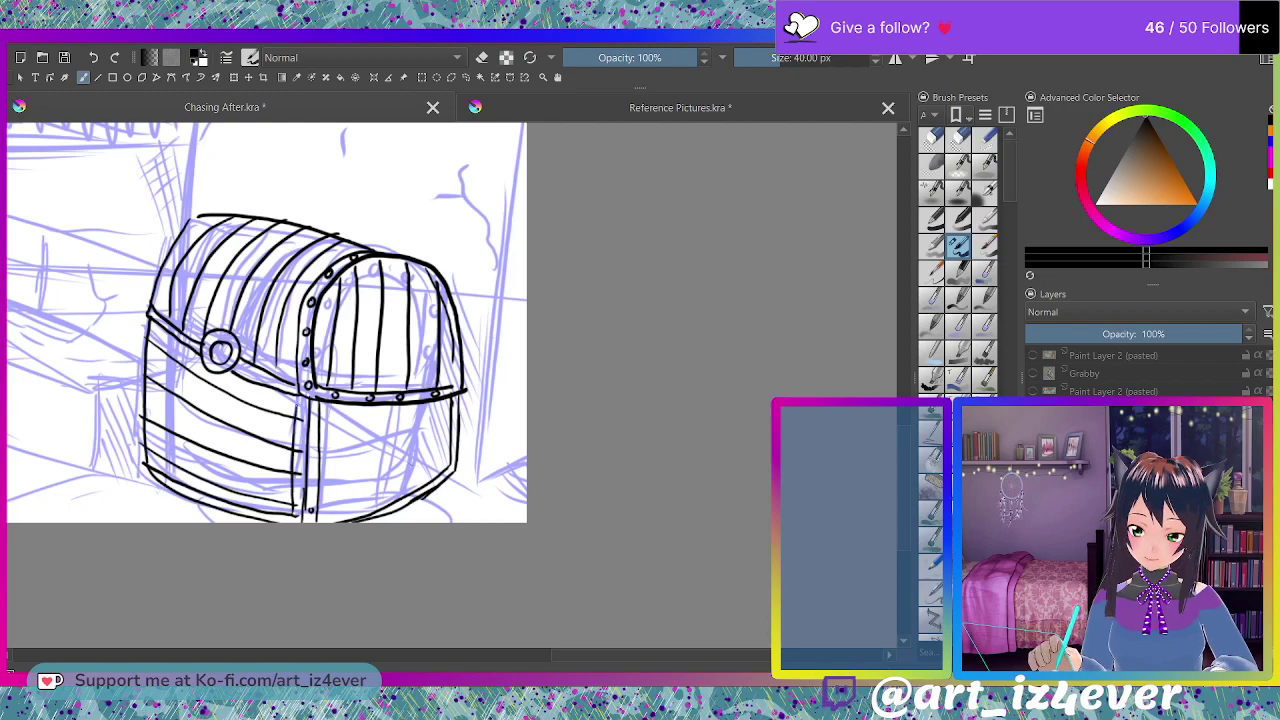
- Add small rivets down both strips of the trim on the chest body's front corner
drag(300, 410, 300, 490)
click(298, 504)
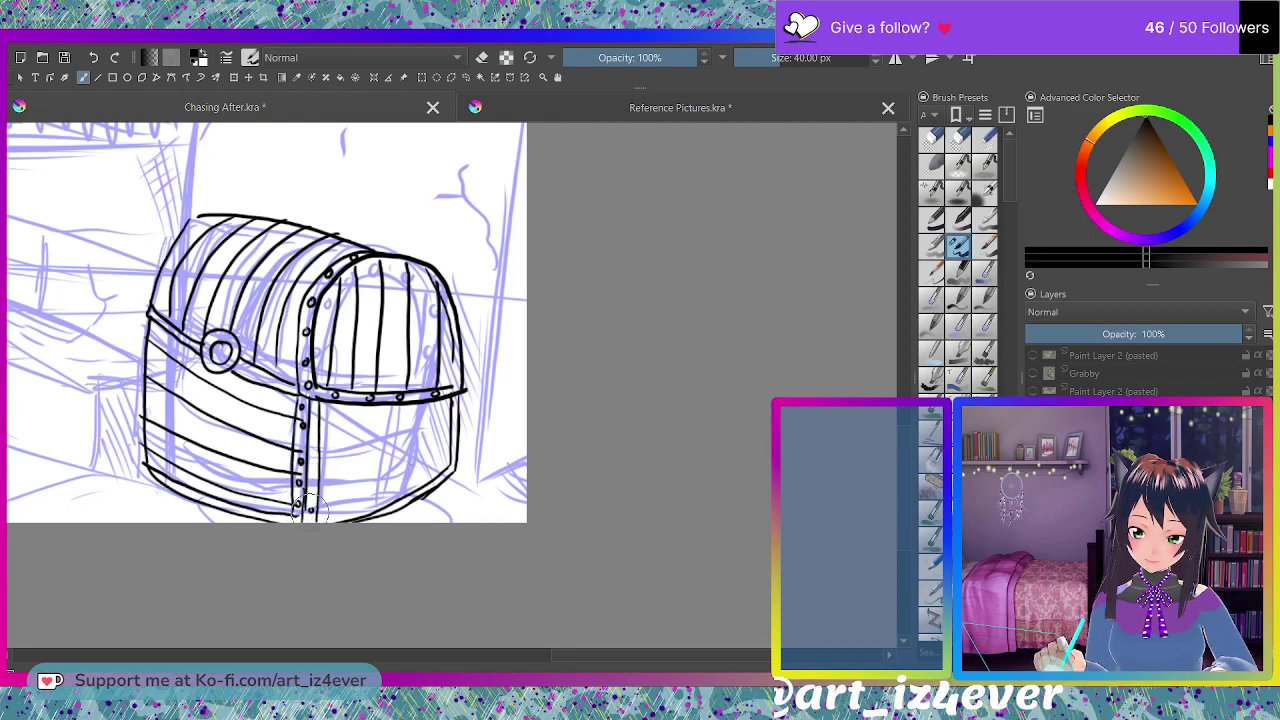
click(313, 482)
drag(302, 428, 304, 422)
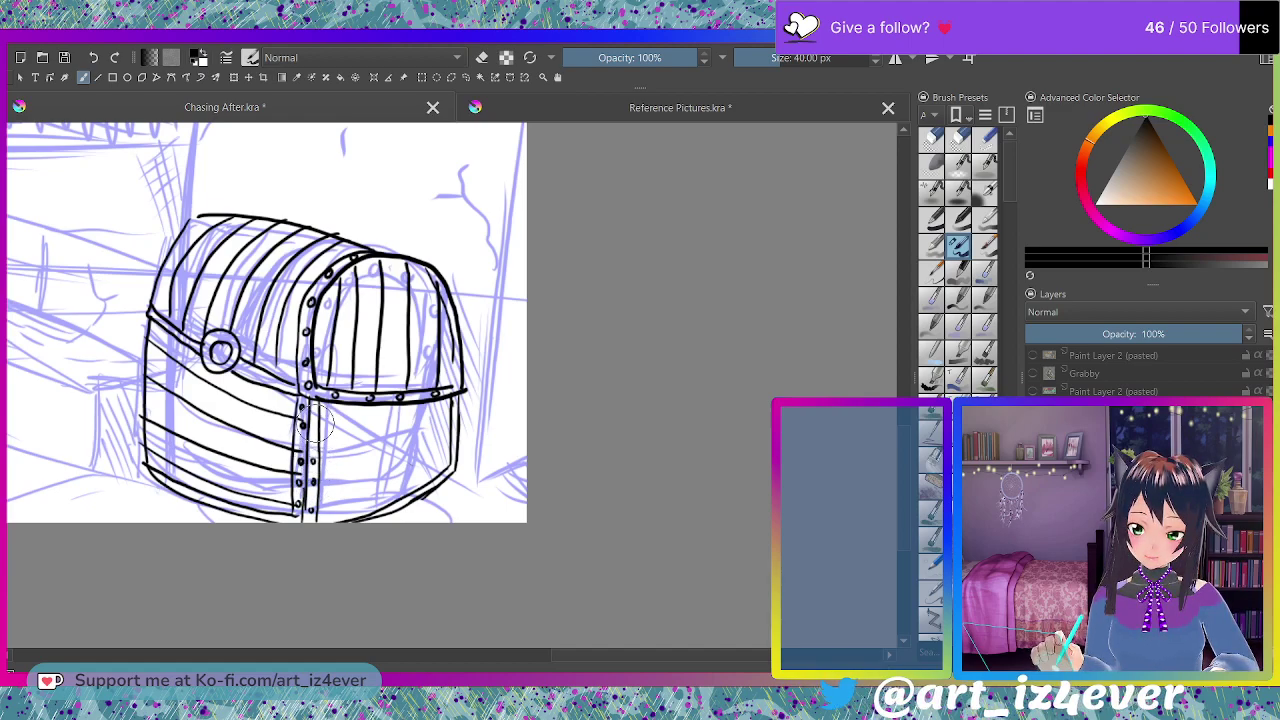
click(314, 408)
click(302, 408)
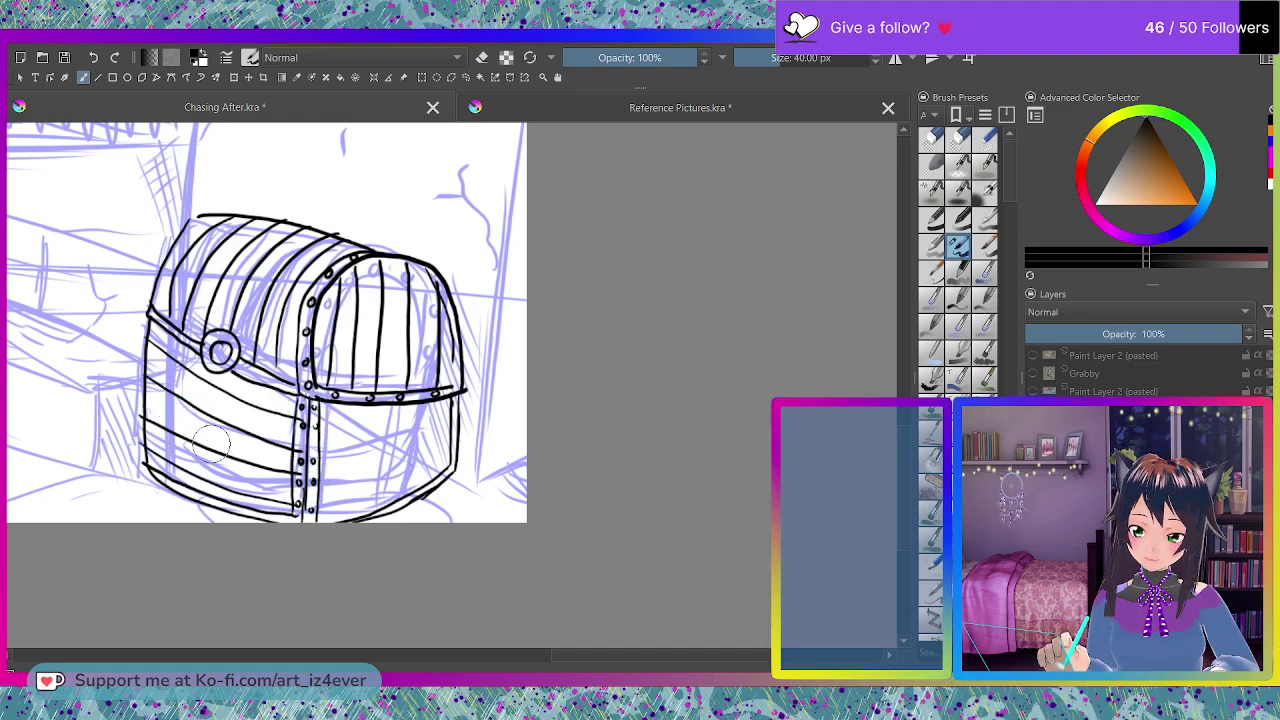
- Rework the curved bottom edge of the chest's front face and dot rivets along its bottom trim
mouse_move(145, 465)
mouse_down()
mouse_move(148, 489)
mouse_move(284, 518)
mouse_move(250, 518)
mouse_up()
key(e)
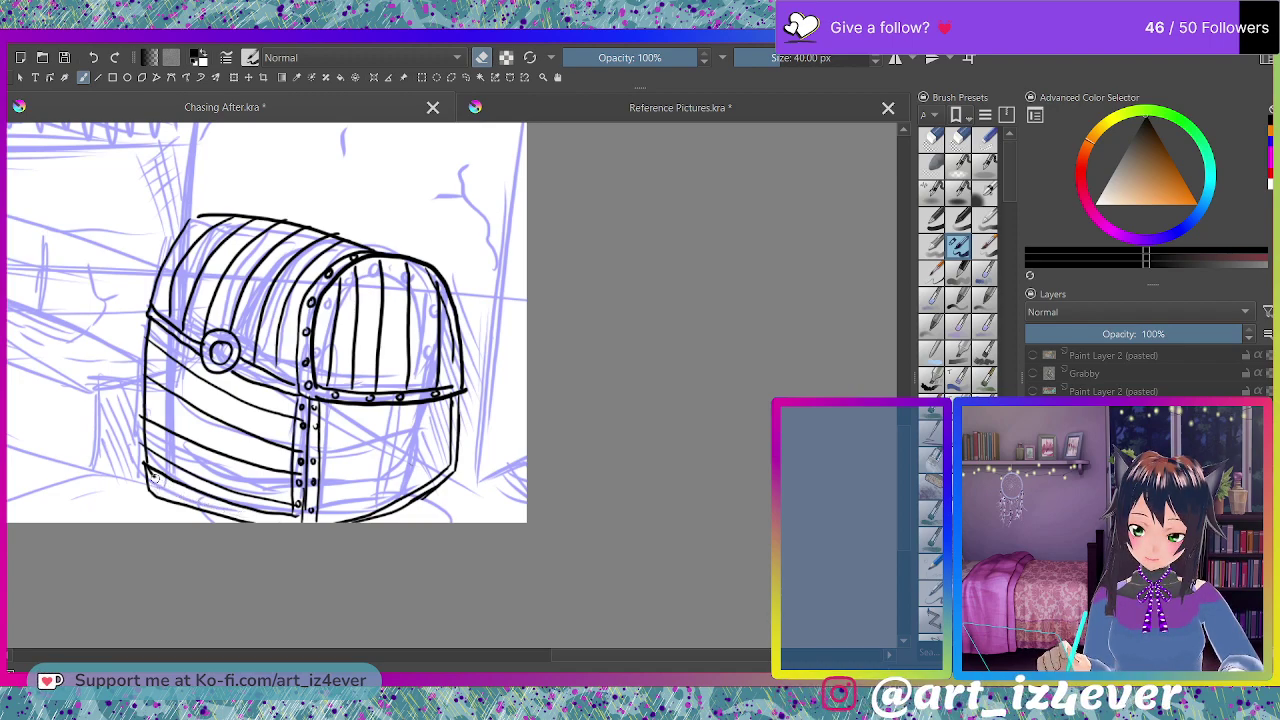
key(e)
click(185, 496)
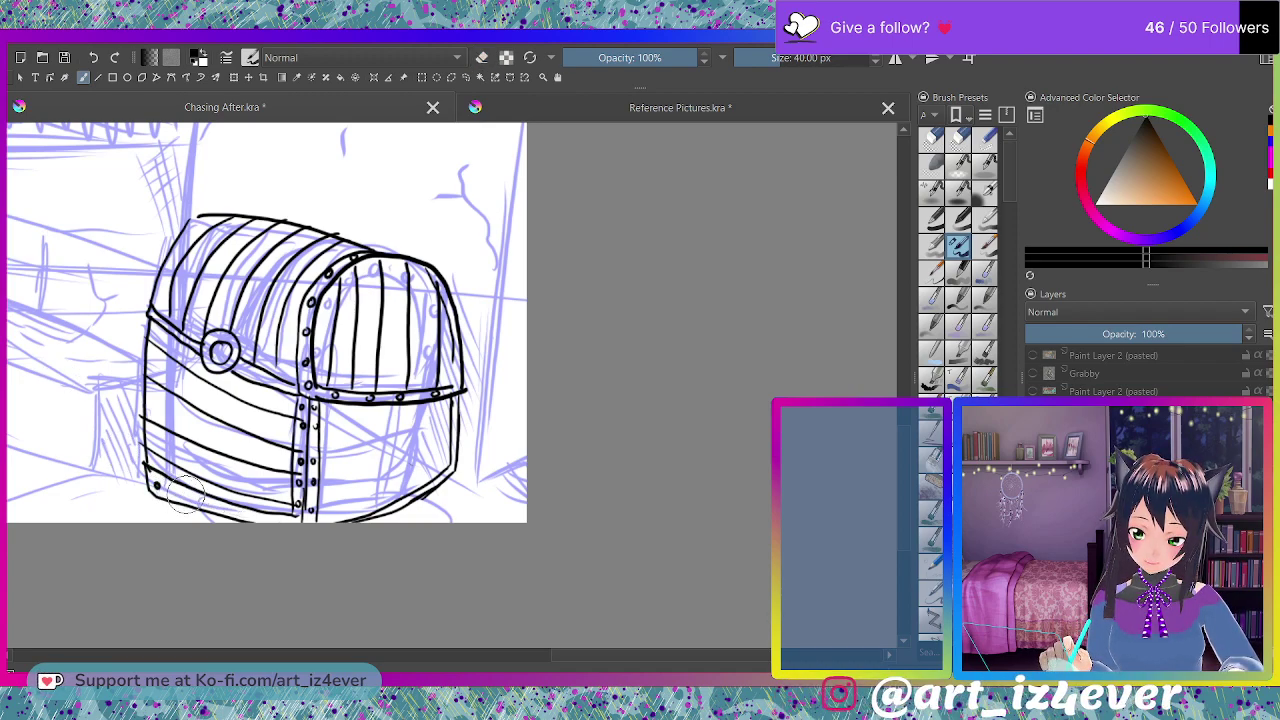
click(217, 507)
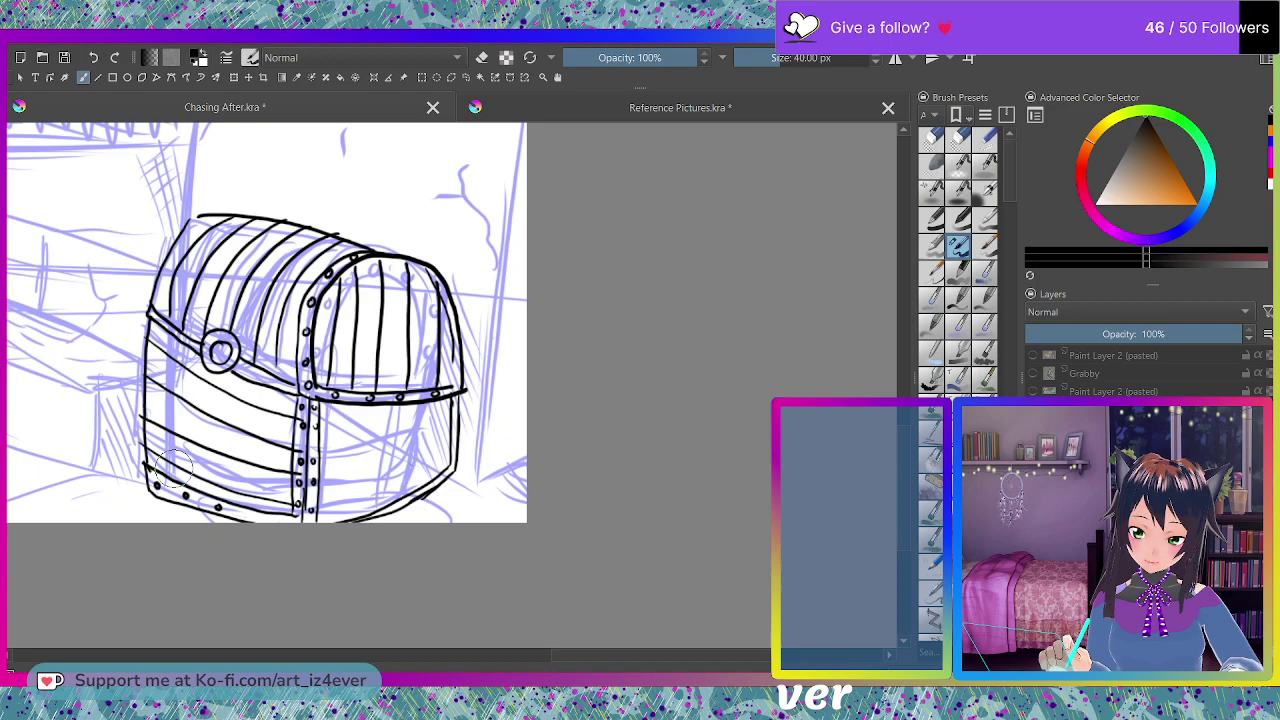
click(258, 518)
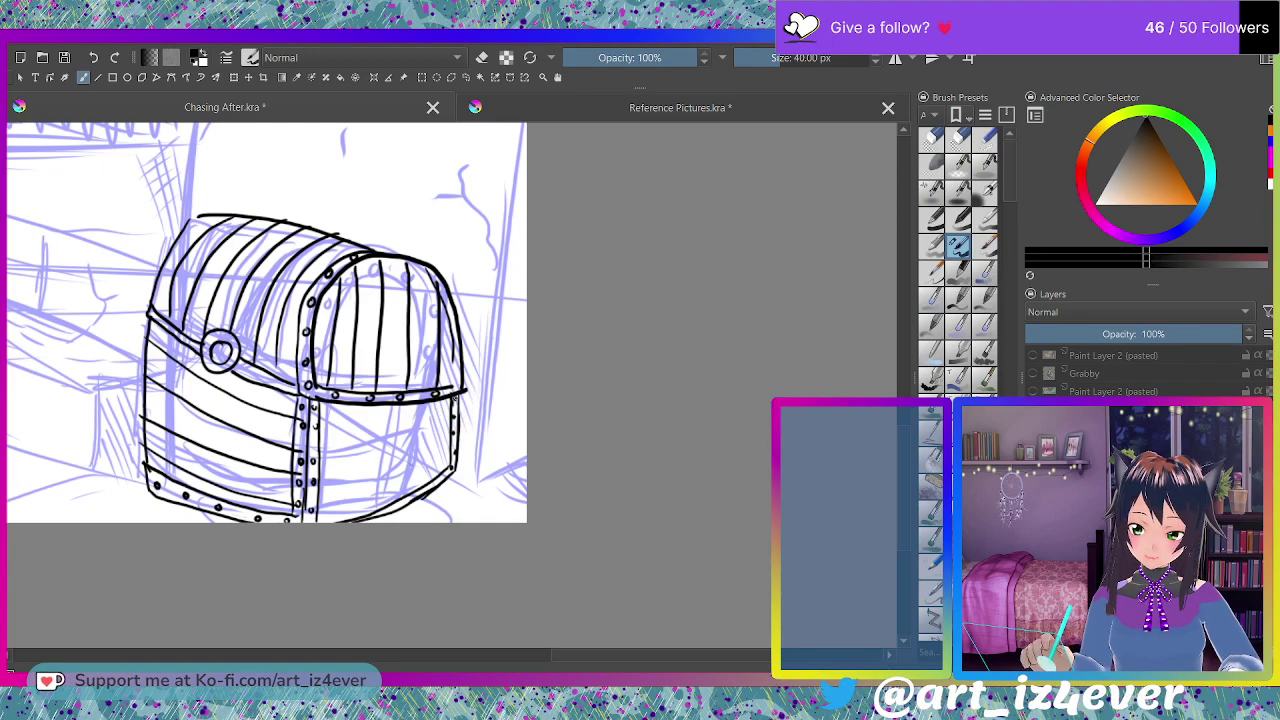
- Add rivets along the far side of the chest and lid, and along the lid's front band beside the round clasp
drag(456, 390, 453, 362)
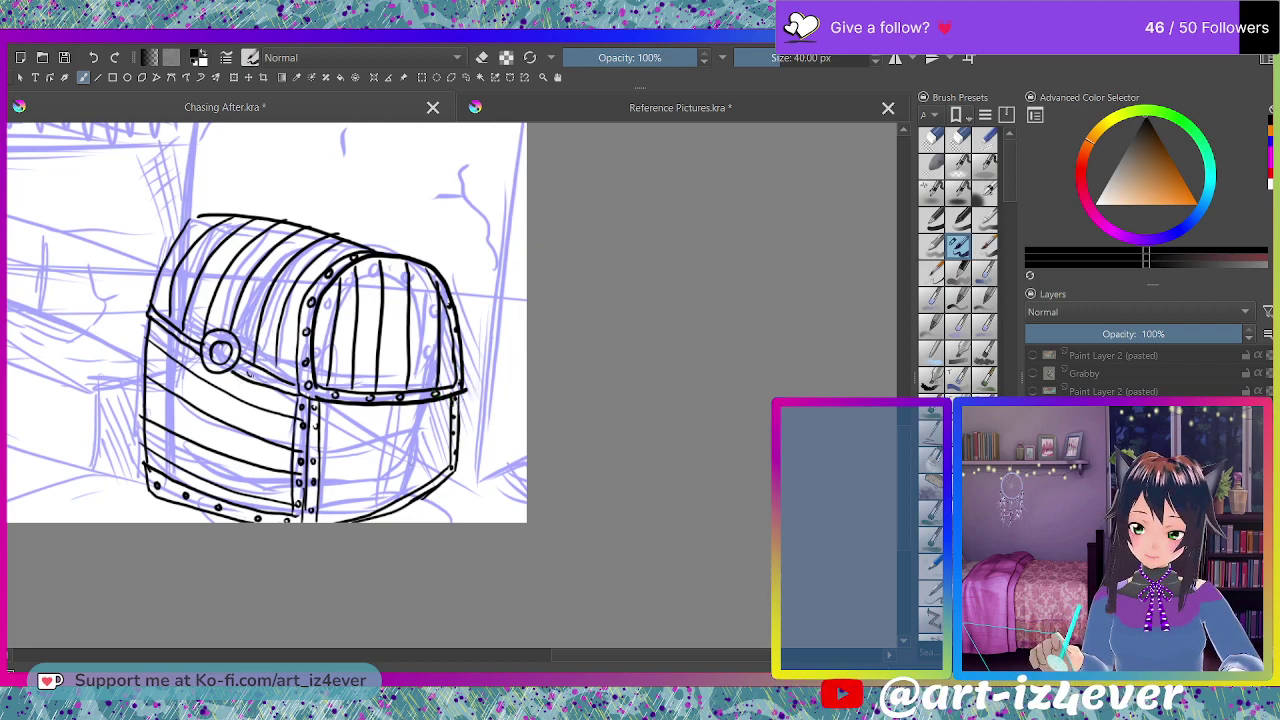
click(195, 340)
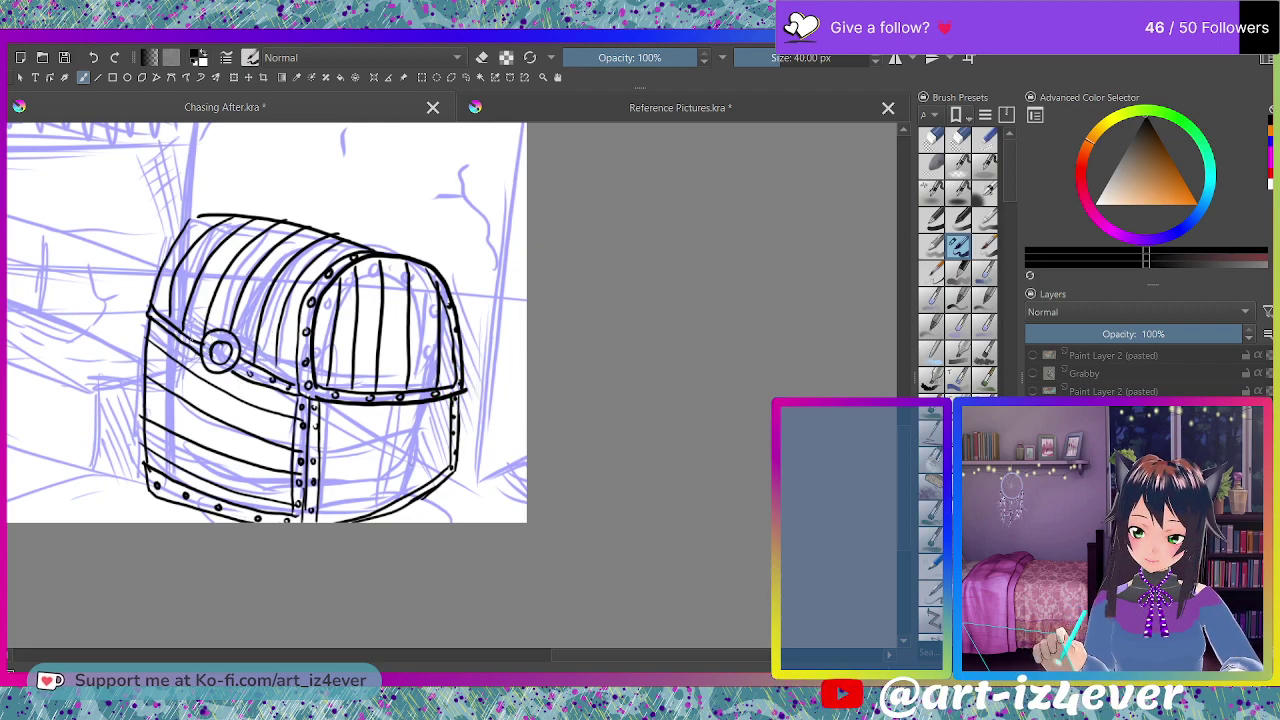
click(182, 332)
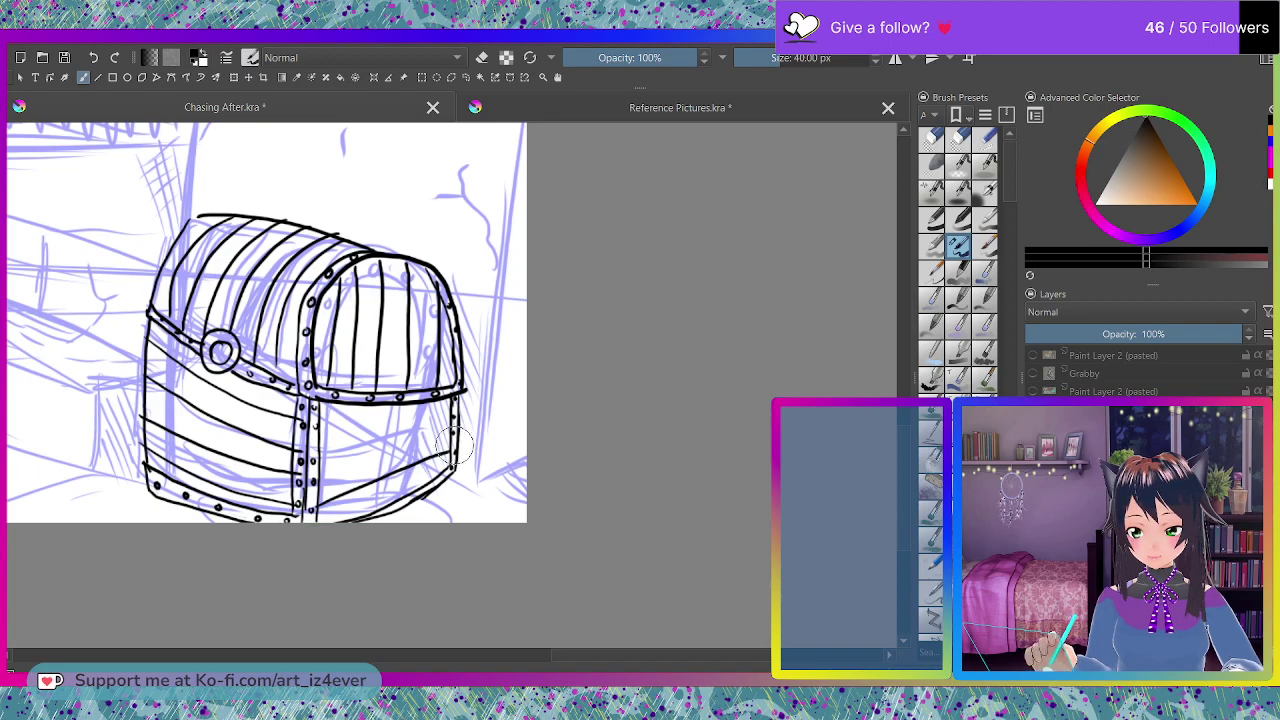
drag(316, 512, 447, 458)
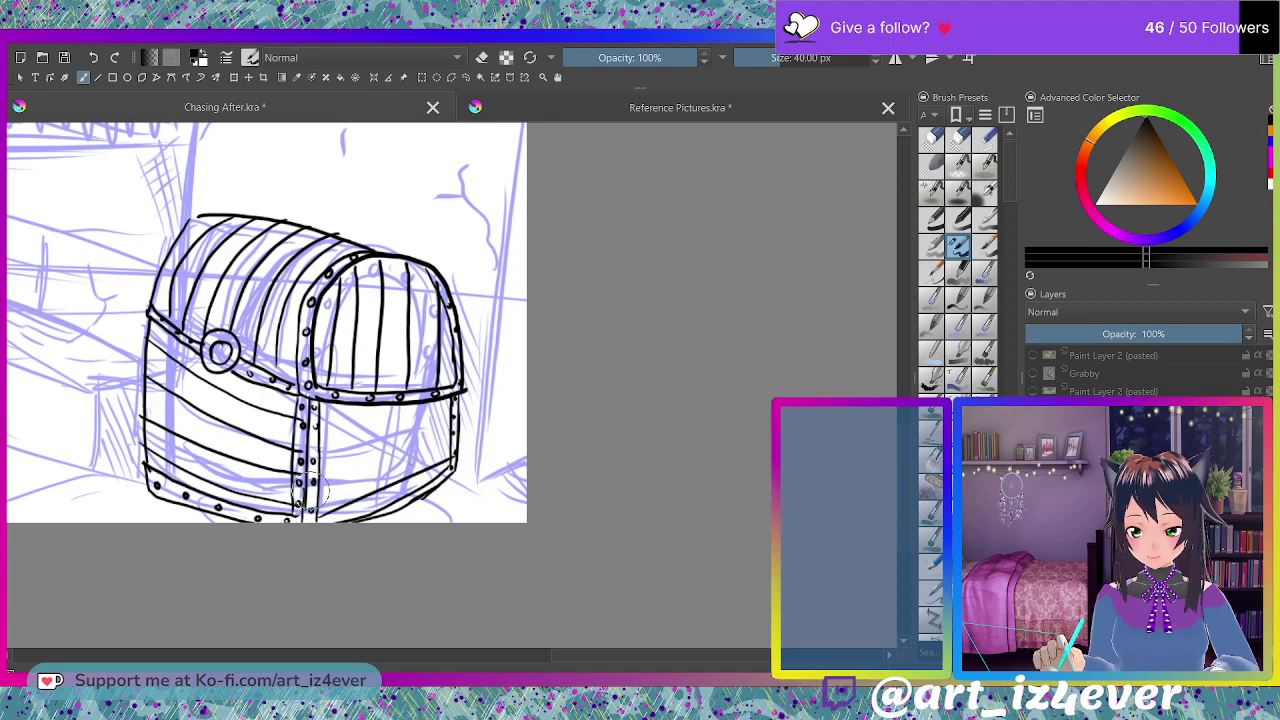
drag(318, 488, 450, 438)
key(ctrl+z)
key(ctrl+z)
key(ctrl+z)
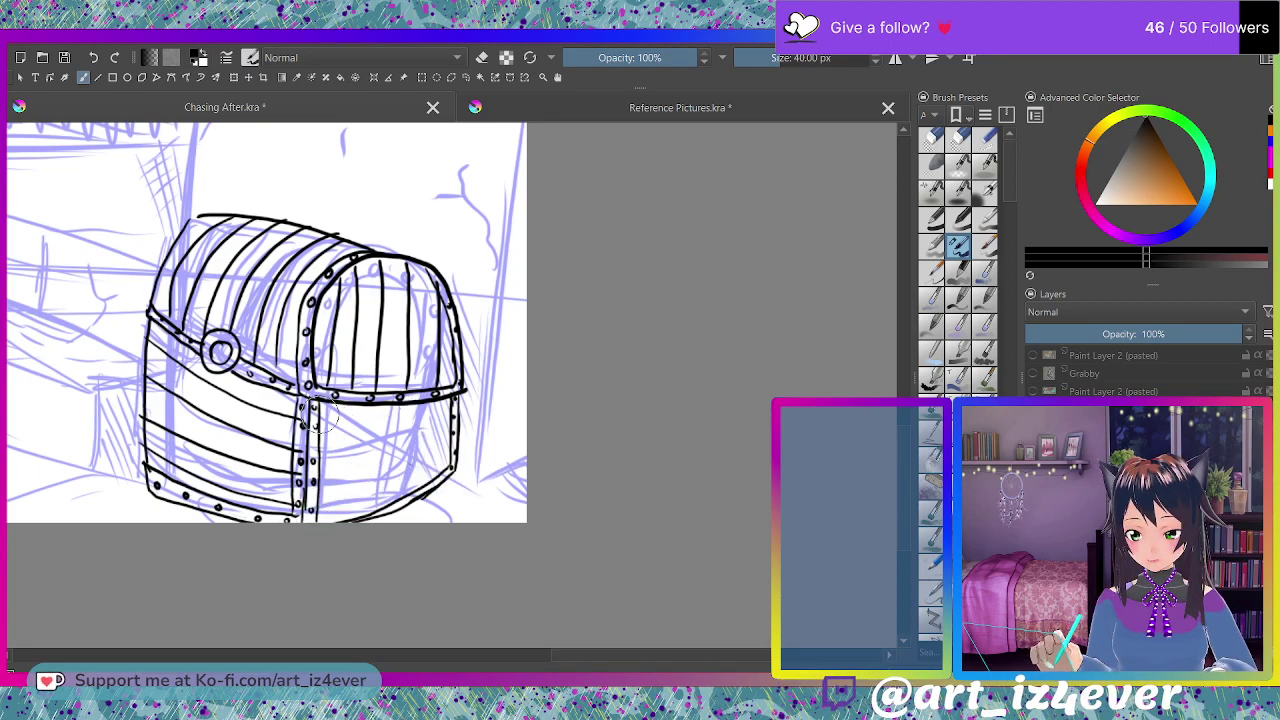
- Draw slightly curved horizontal plank lines and a bottom trim line across the end face of the chest body
drag(318, 445, 458, 410)
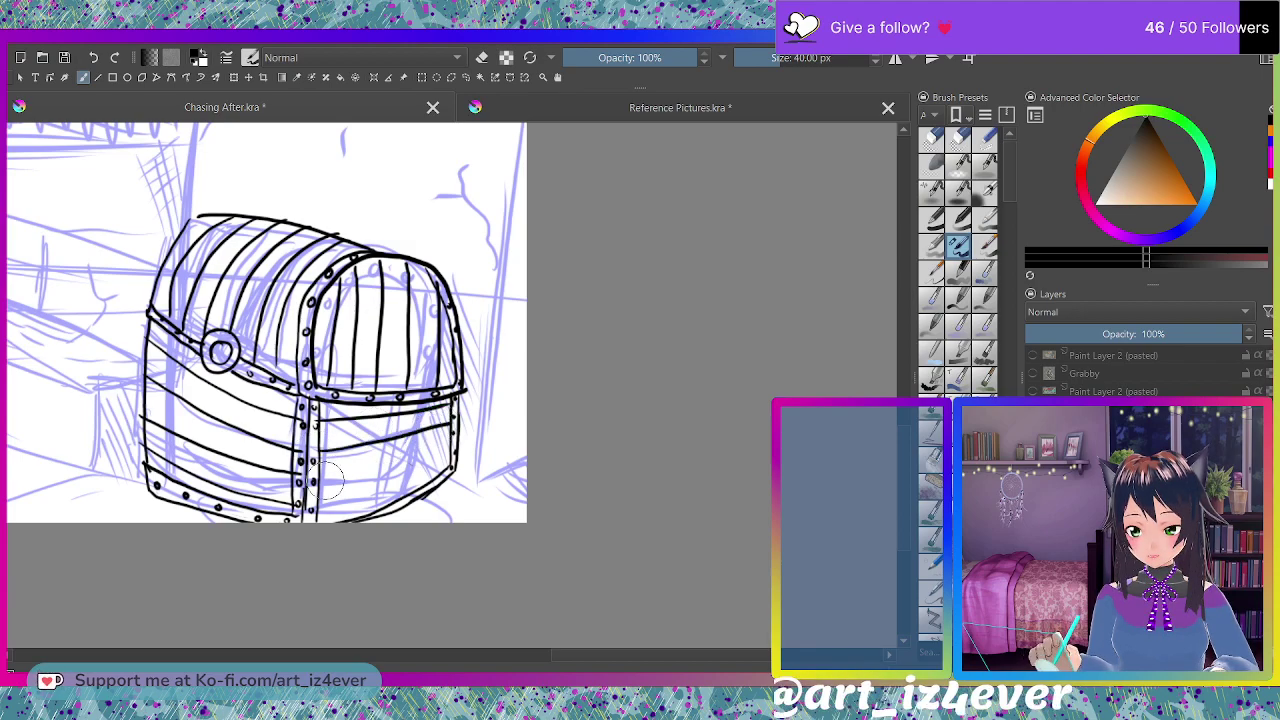
mouse_move(300, 495)
mouse_down()
mouse_move(451, 437)
mouse_move(314, 506)
mouse_move(452, 466)
mouse_up()
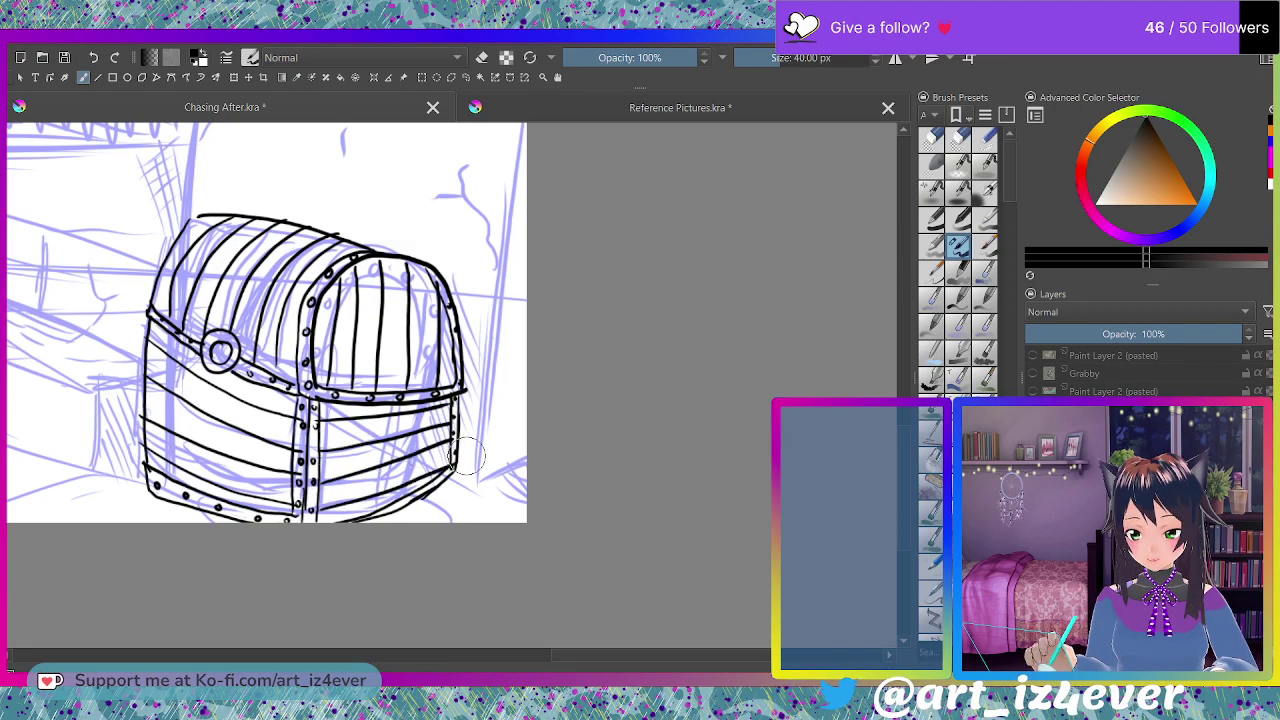
- Line the vertical wall edge behind the treasure chest and outline the long stone steps running from the character's knee to the chest
key(2)
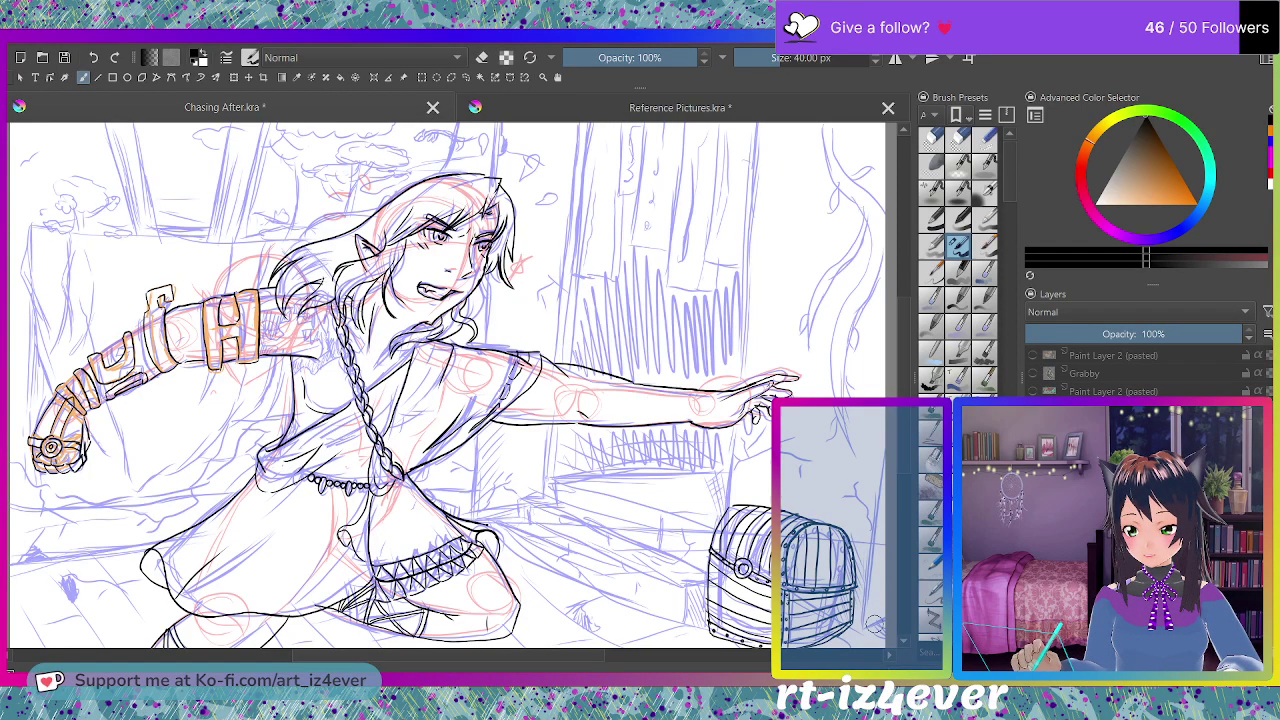
drag(874, 622, 880, 458)
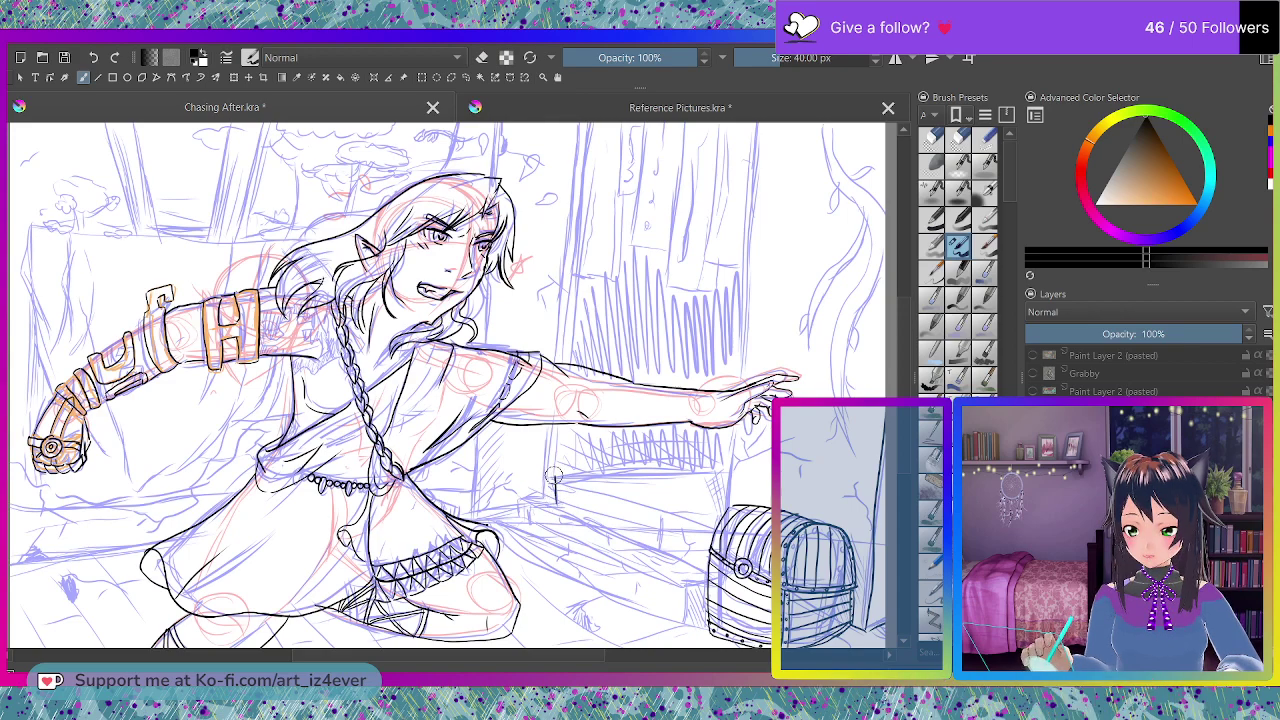
drag(555, 477, 650, 507)
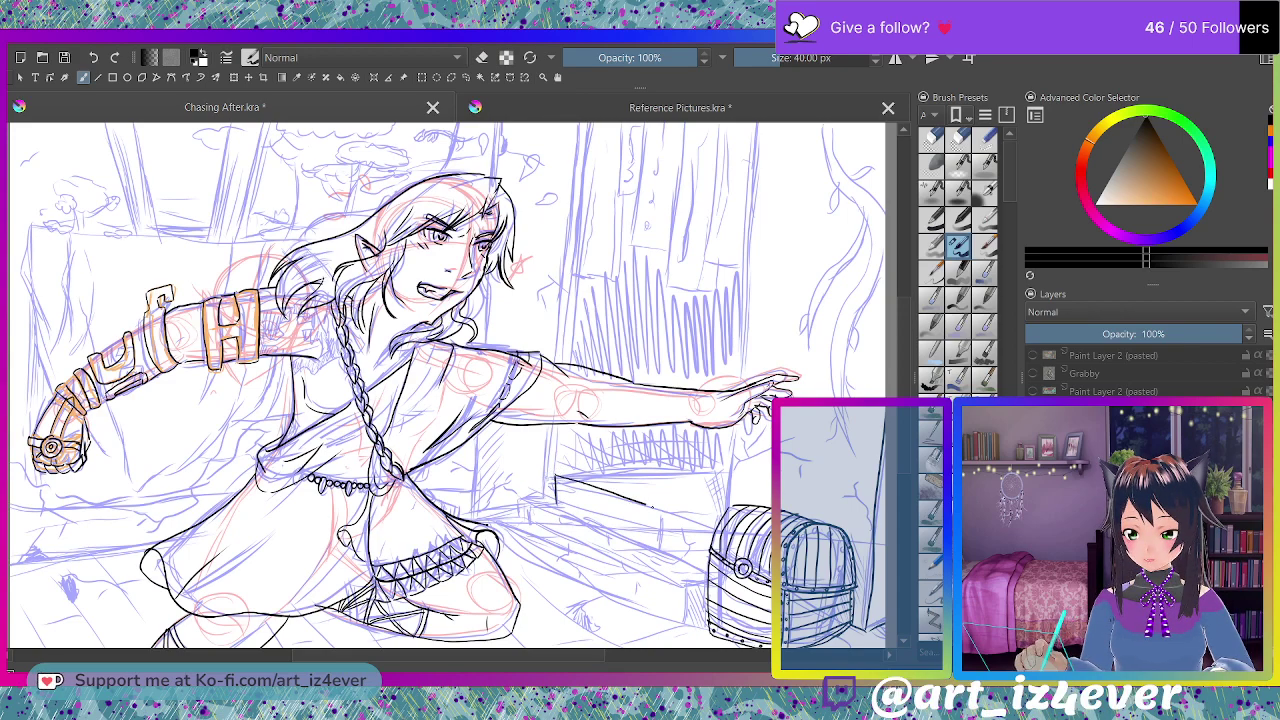
key(ctrl+z)
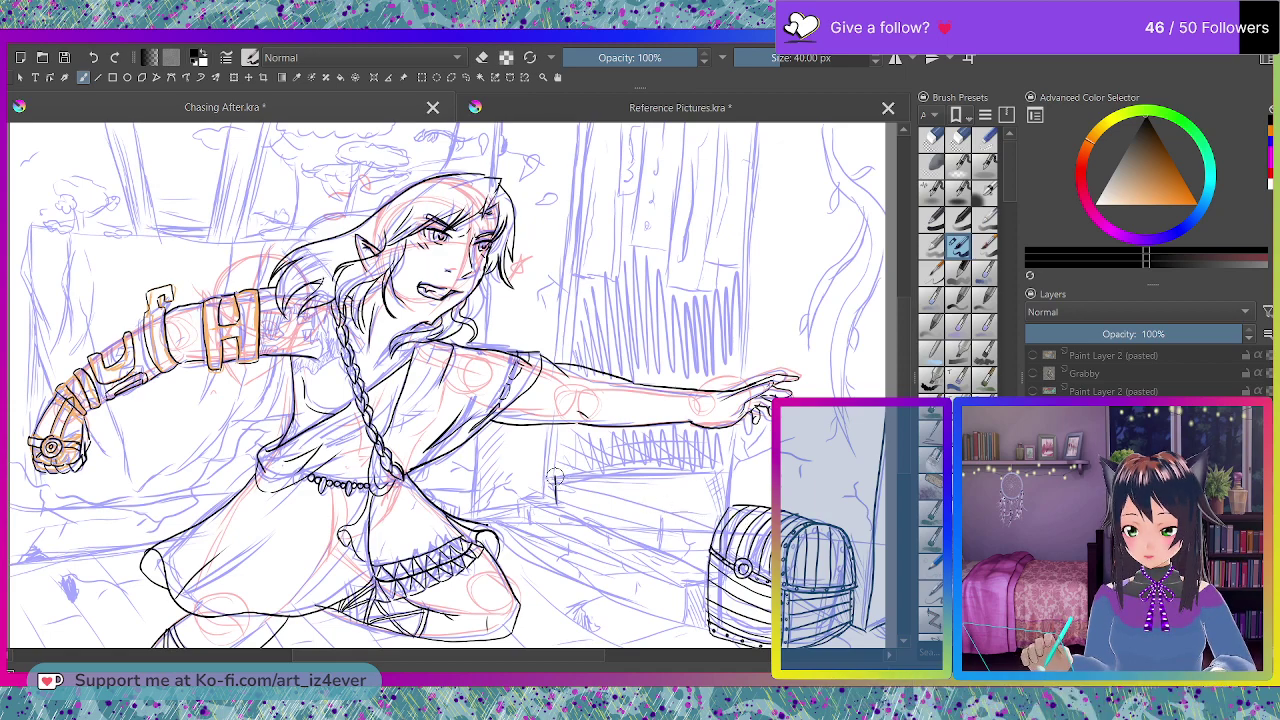
drag(627, 500, 705, 525)
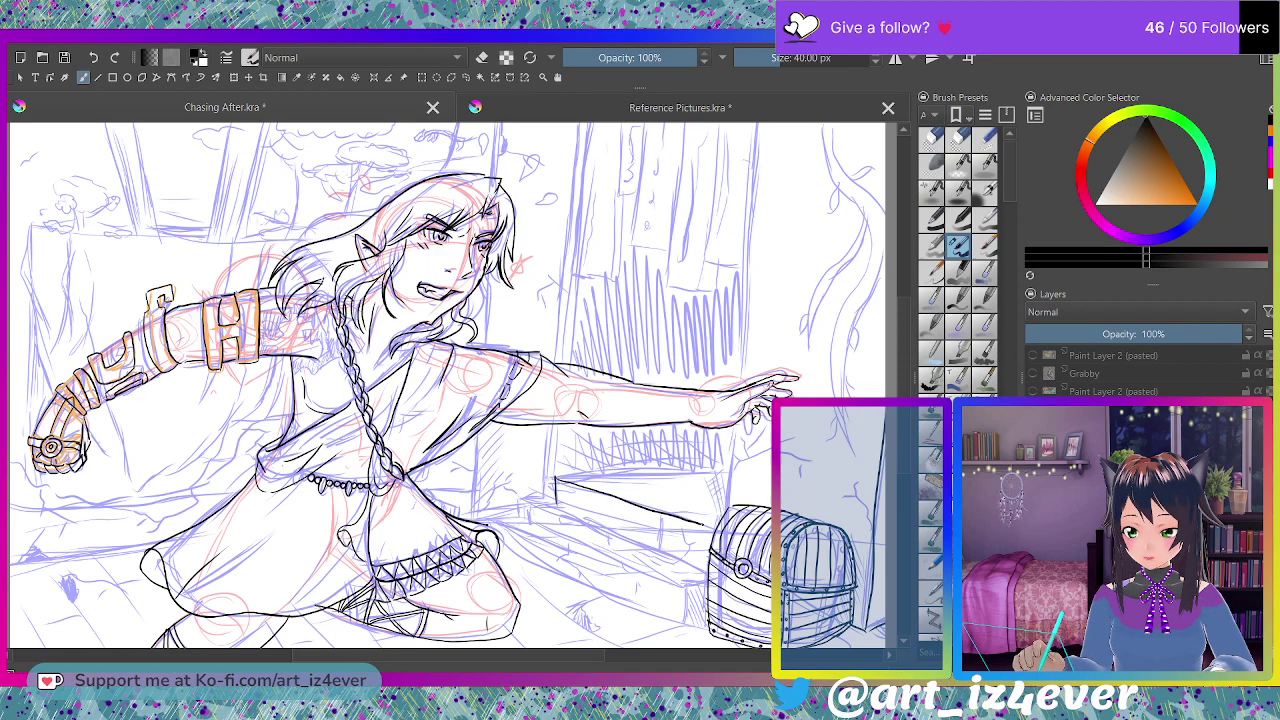
drag(556, 502, 708, 571)
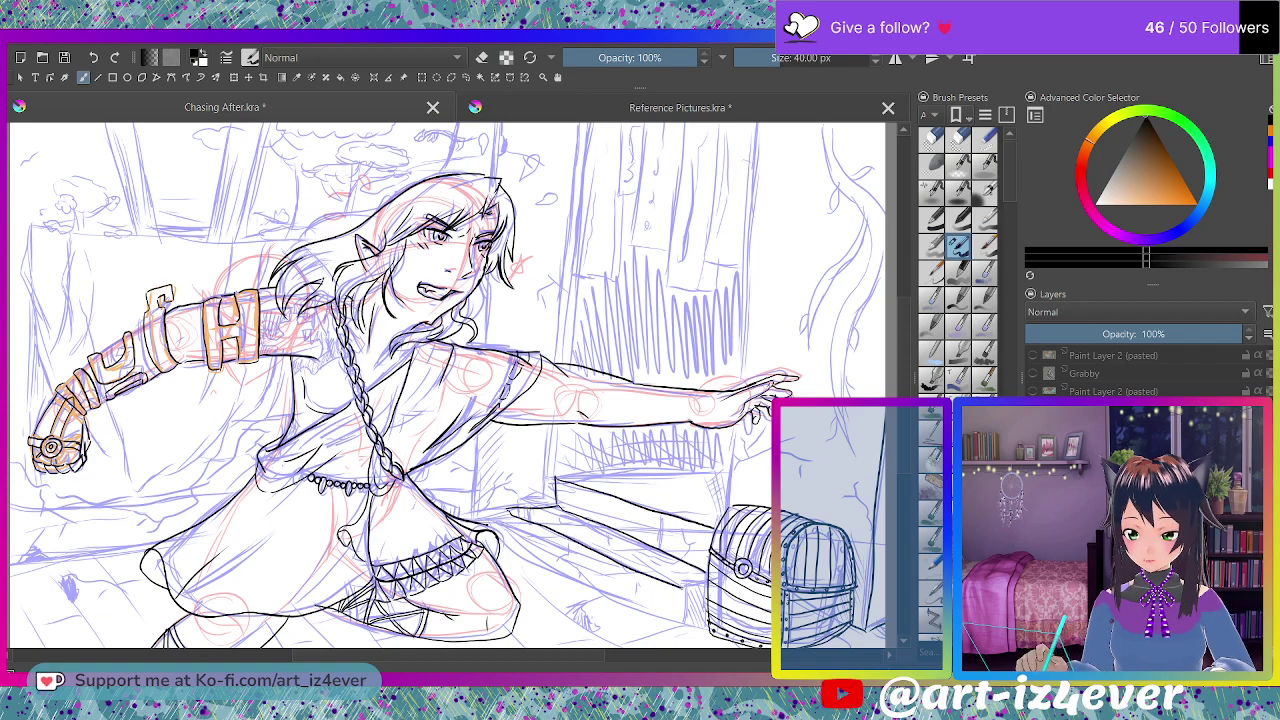
drag(508, 509, 580, 536)
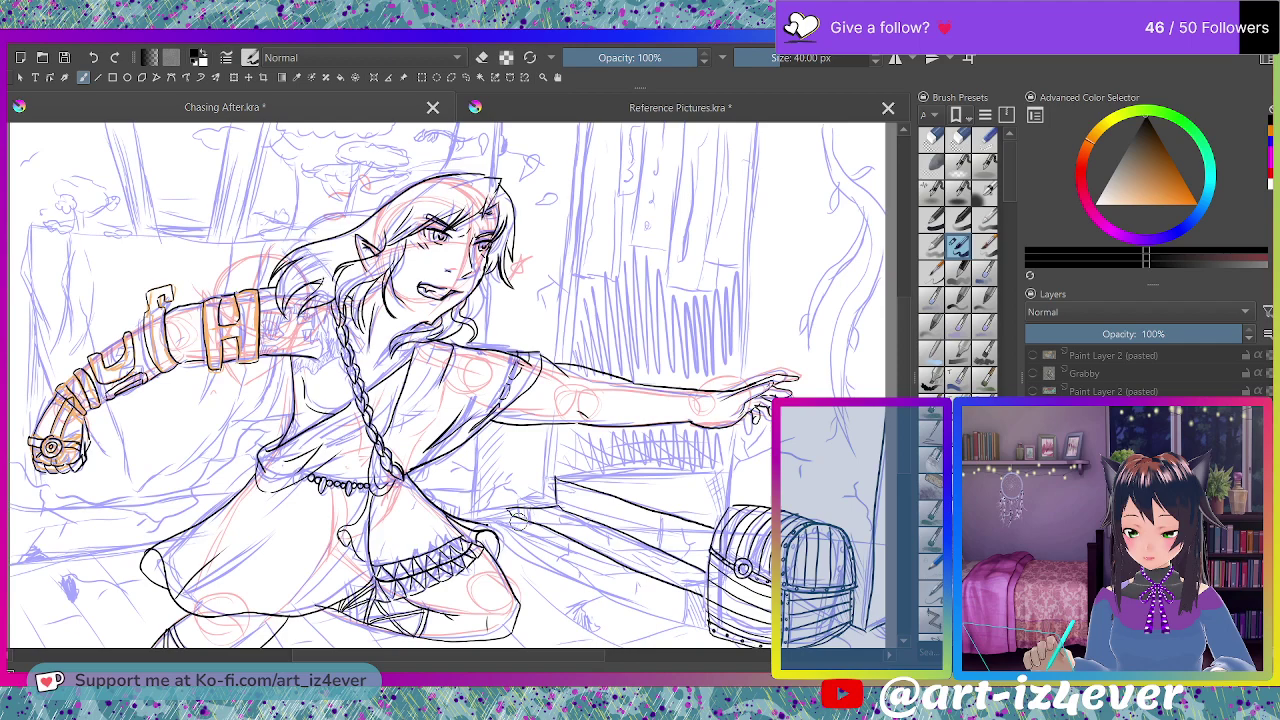
drag(508, 511, 507, 535)
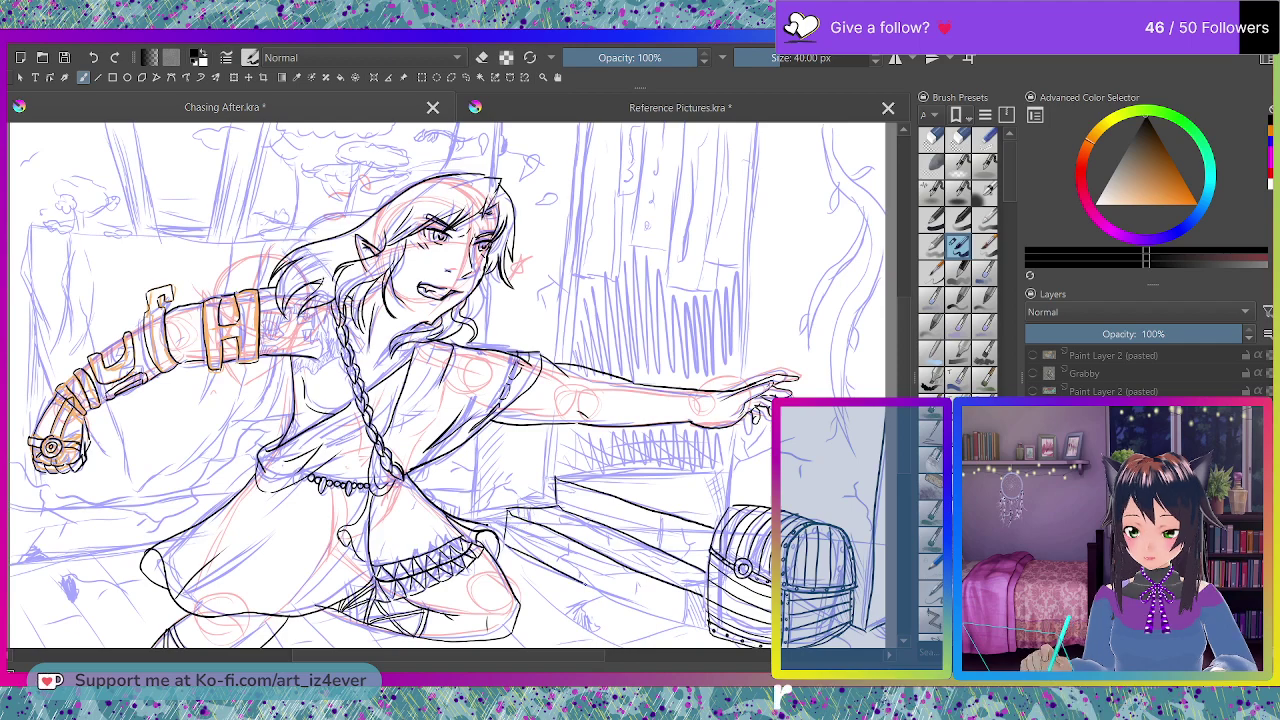
drag(583, 584, 701, 627)
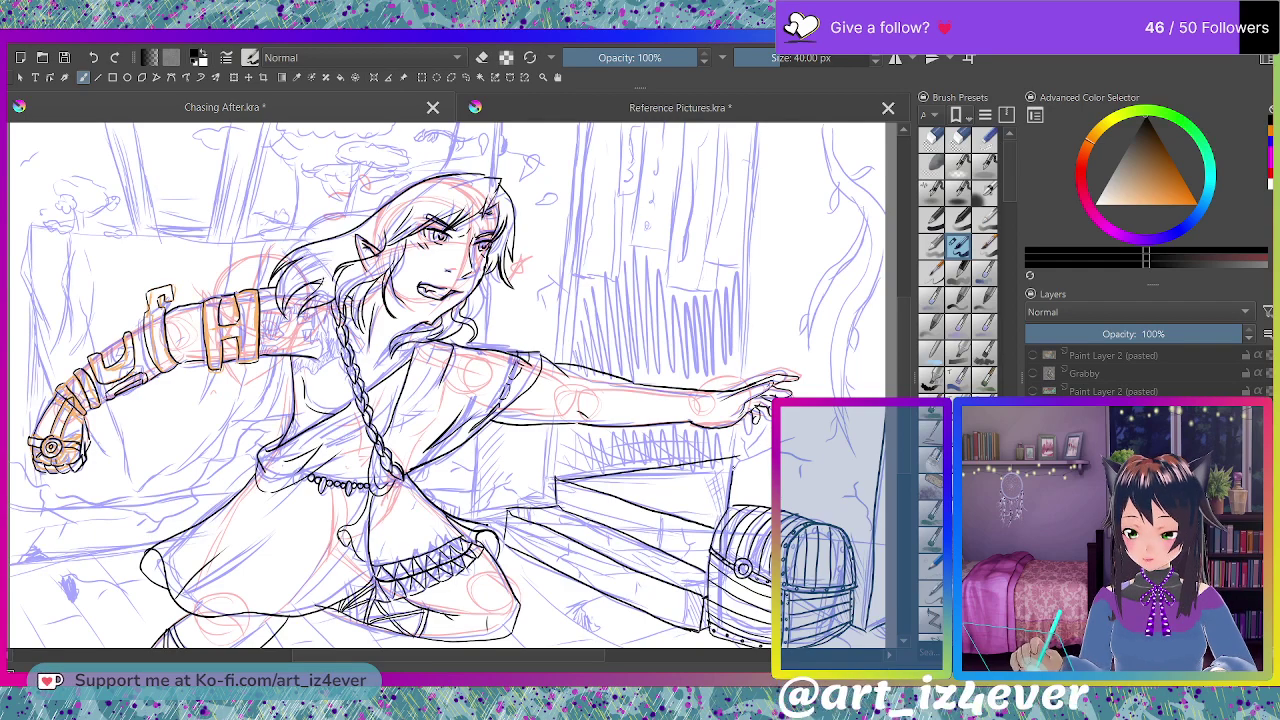
- Line the tall pillar's two edges, the block beside its base, and the vertical edge rising above the character's head
drag(742, 388, 757, 118)
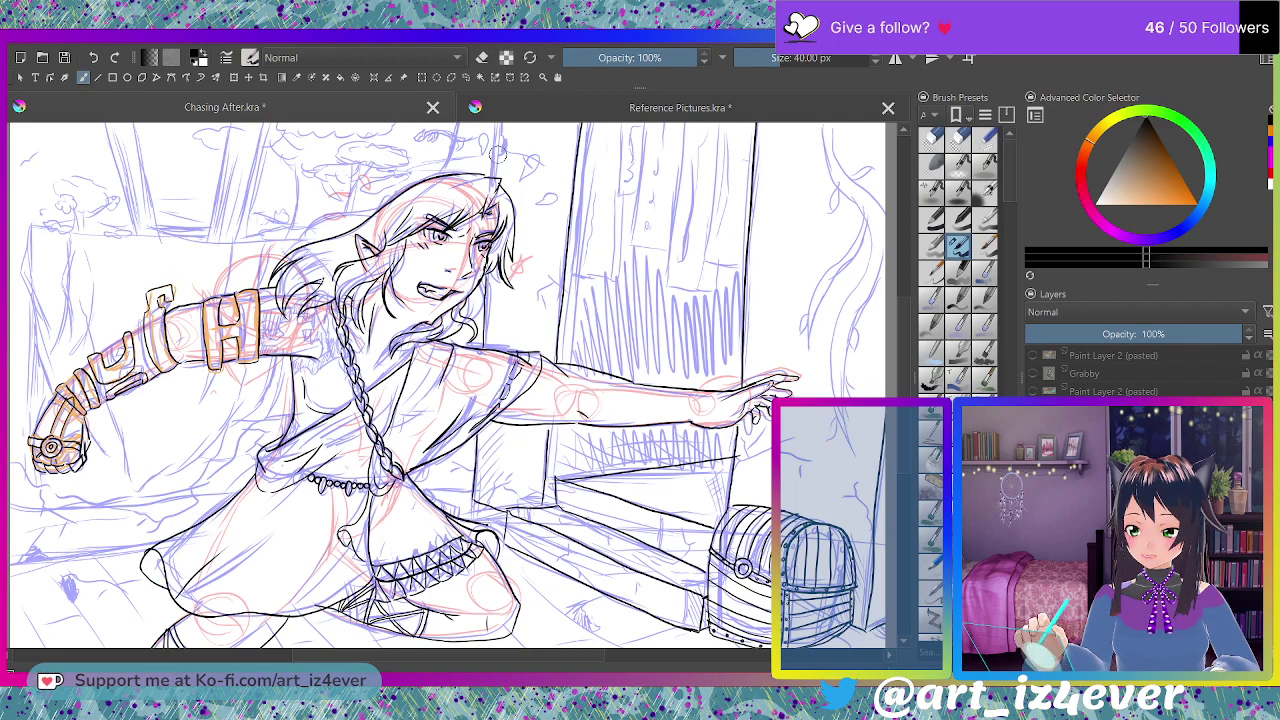
drag(492, 176, 491, 122)
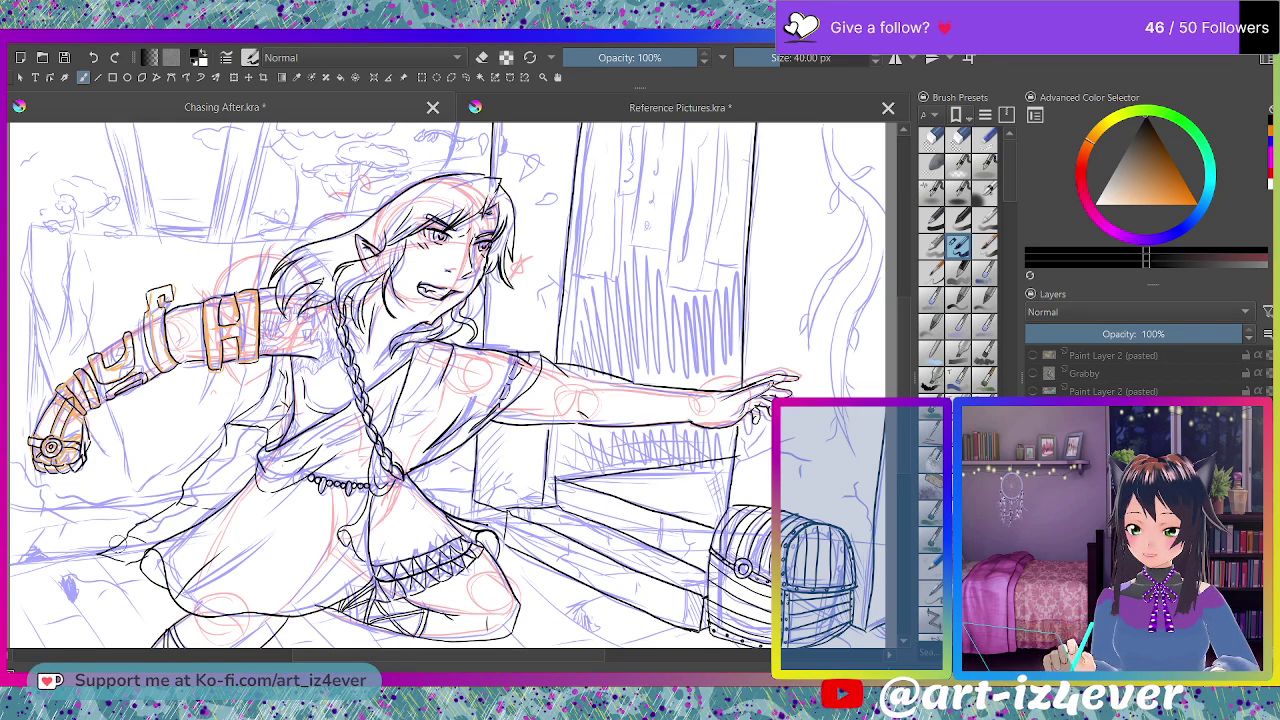
- Line the jagged edge running behind the character's gauntlet up to the canvas edge, and erase the overlapping stroke ends near the ground
drag(128, 562, 82, 470)
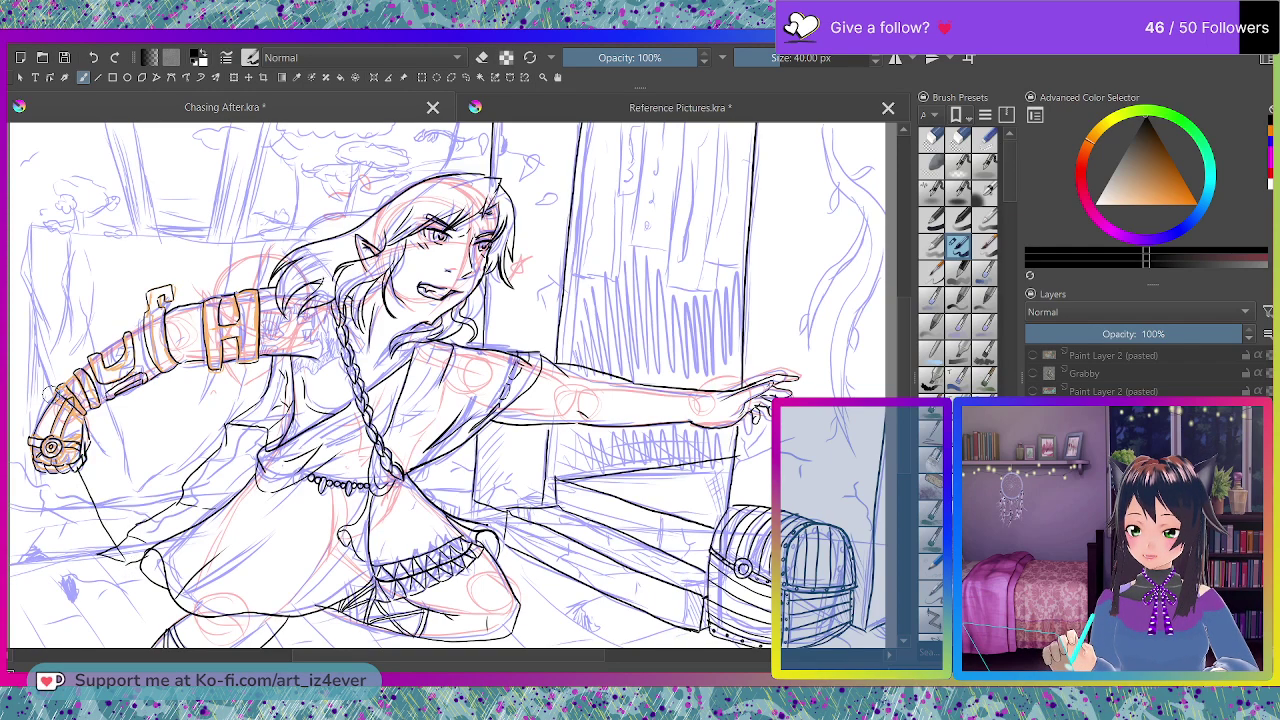
drag(56, 398, 37, 345)
drag(58, 276, 15, 193)
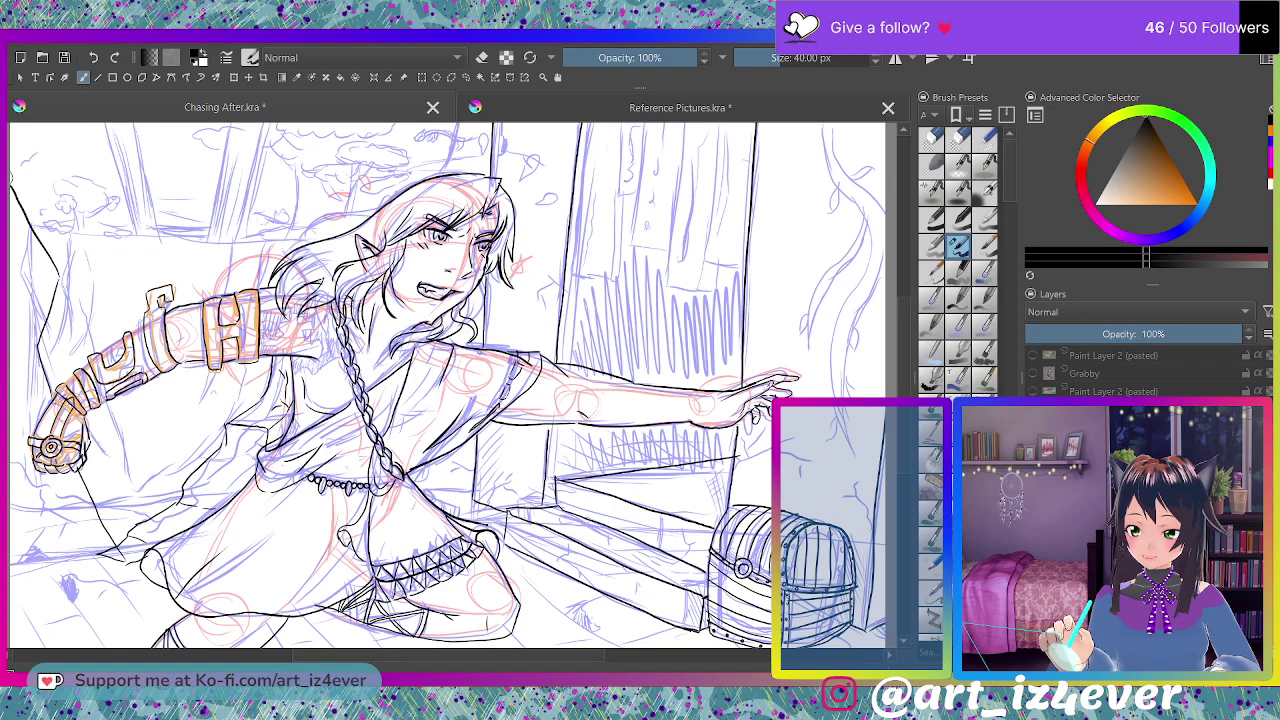
key(e)
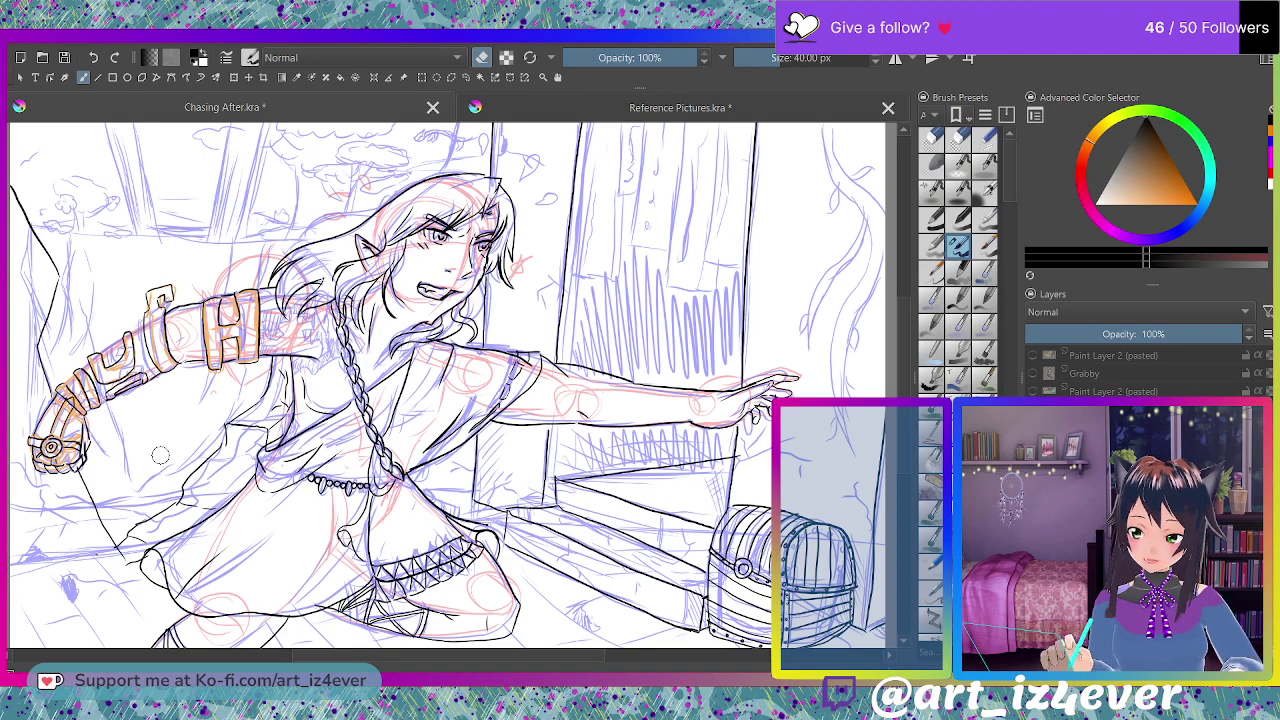
key(e)
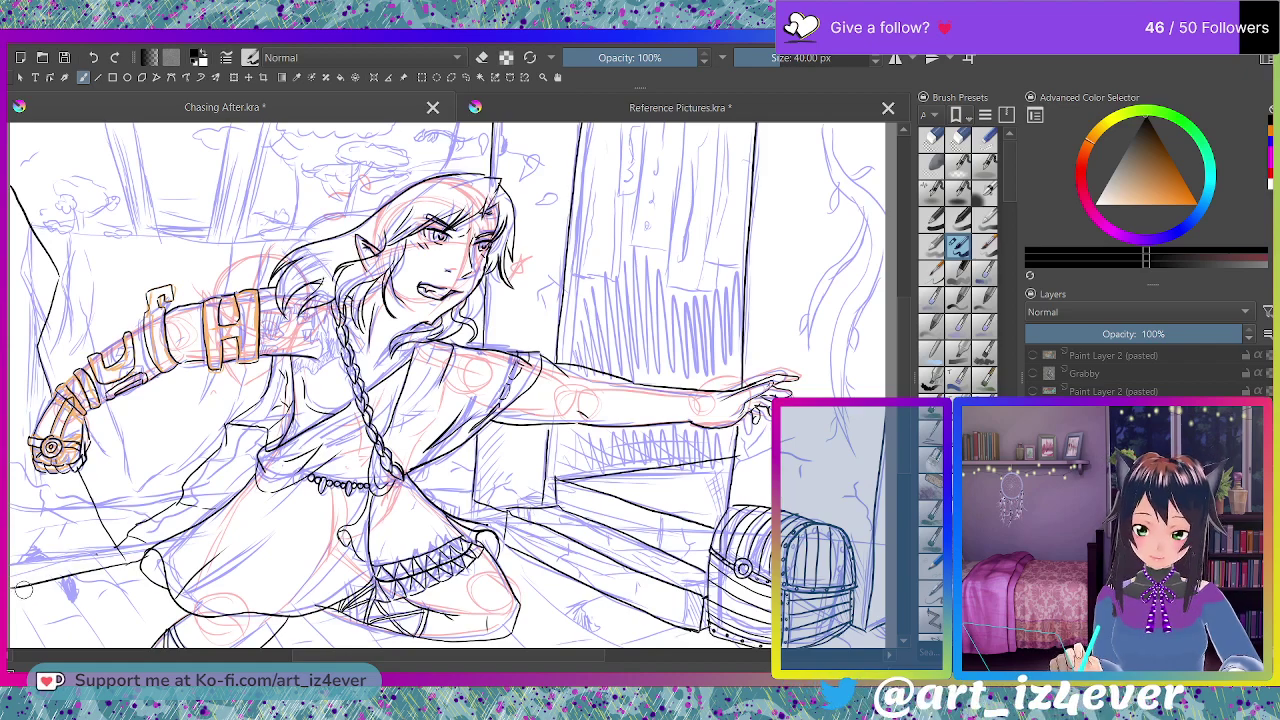
- Line the floor slabs in the lower-left foreground and add brick joints to the stone steps beside the chest
mouse_move(13, 590)
mouse_down()
mouse_move(37, 639)
mouse_move(101, 621)
mouse_up()
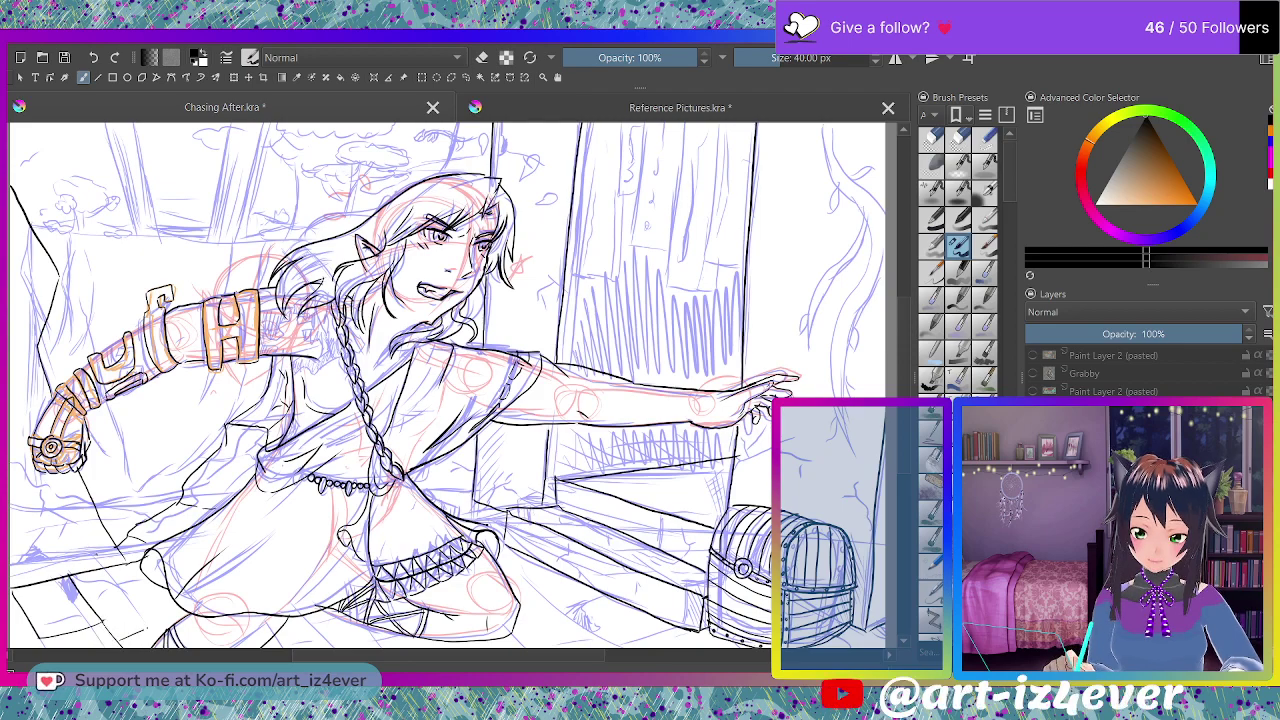
drag(164, 617, 137, 565)
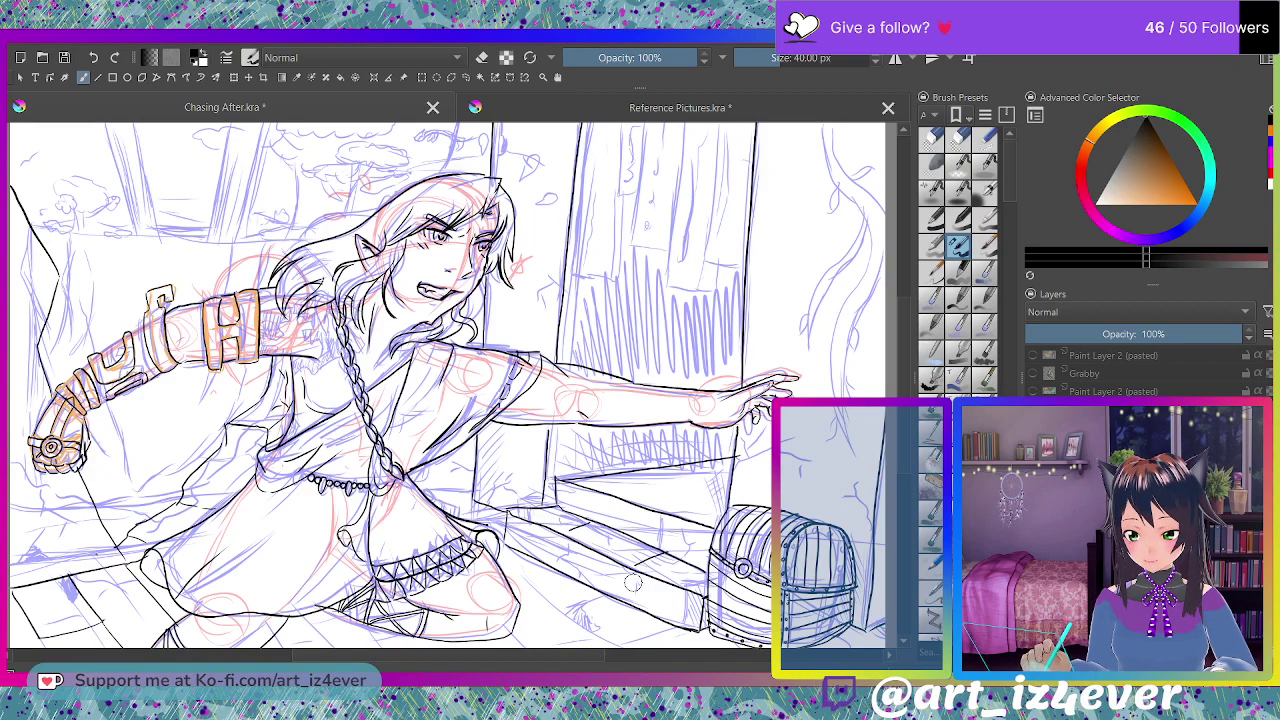
drag(570, 544, 569, 586)
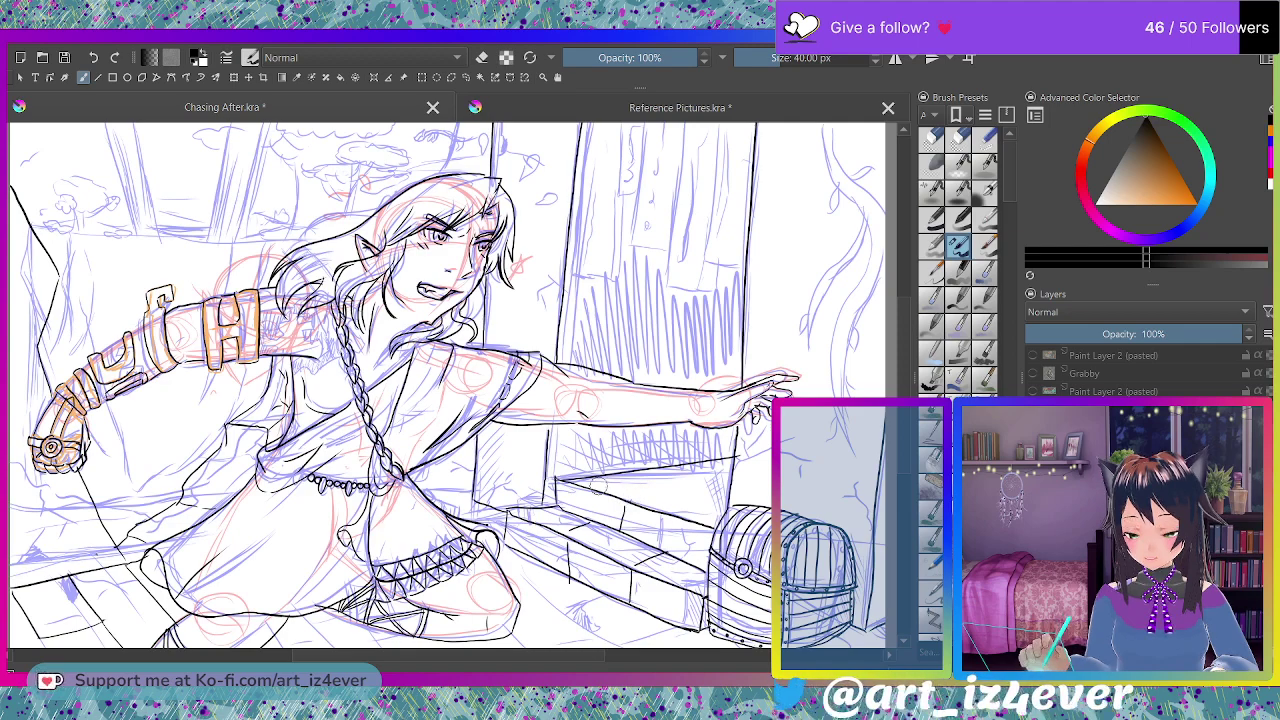
- Add brick joints to the upper stone step, and line the broken brick patch beside the tall pillar with its courses and joints
drag(605, 477, 678, 494)
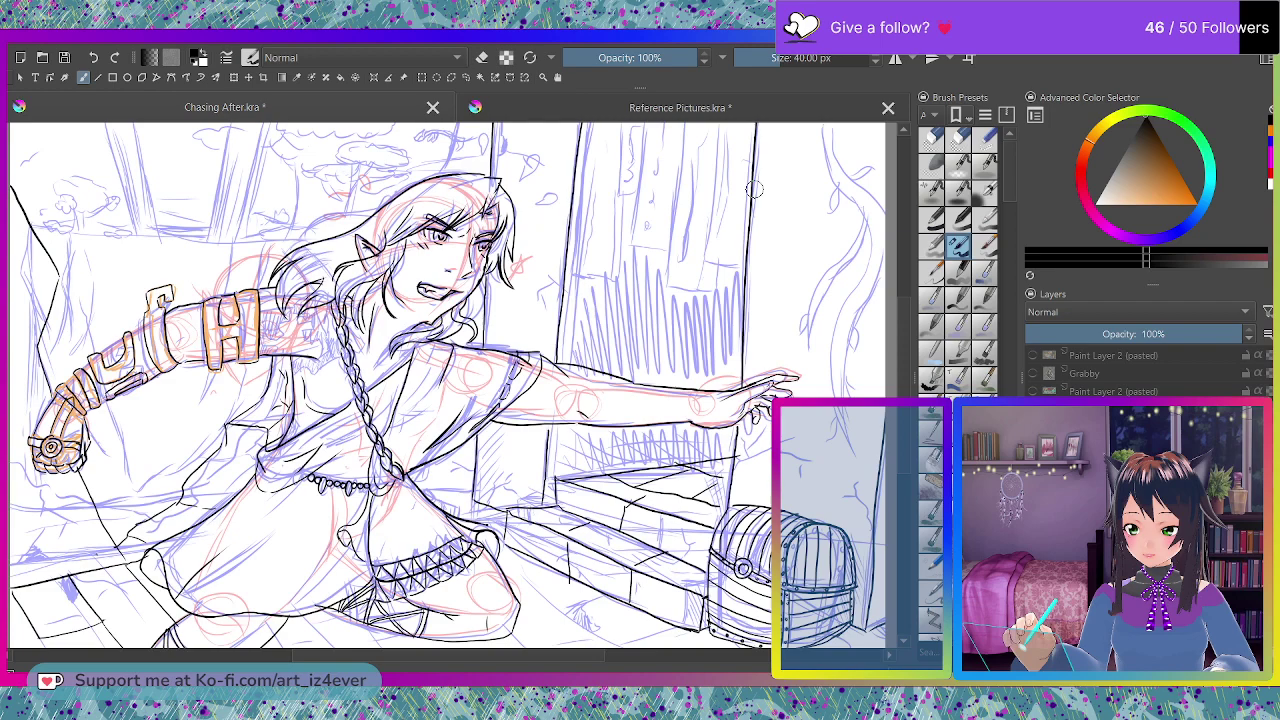
mouse_move(755, 188)
mouse_down()
mouse_move(809, 248)
mouse_move(796, 312)
mouse_up()
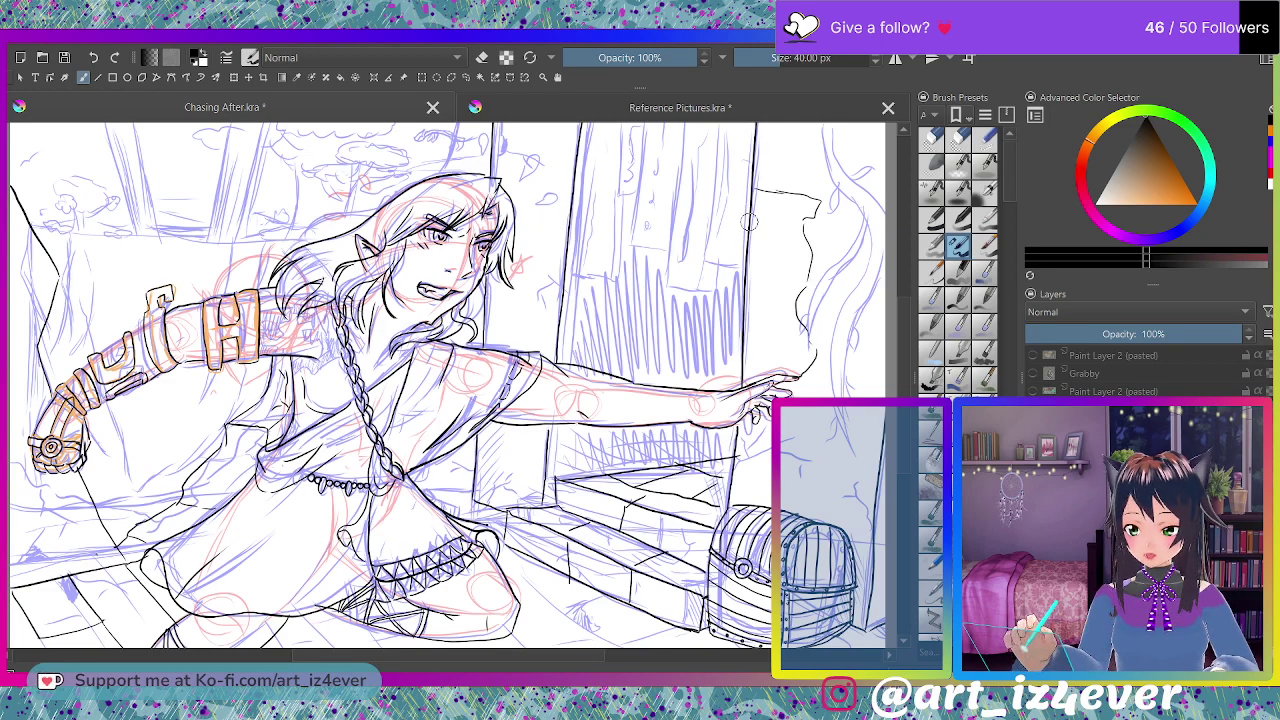
mouse_move(750, 265)
mouse_down()
mouse_move(799, 269)
mouse_move(805, 313)
mouse_up()
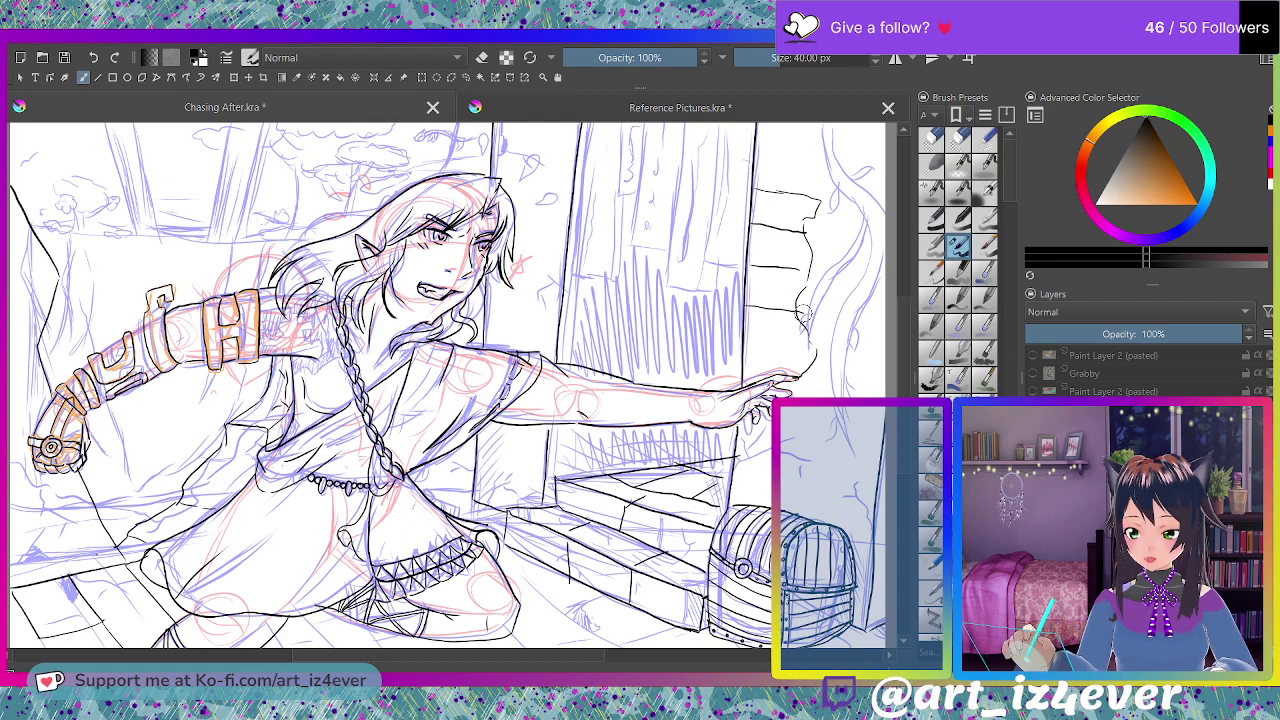
drag(744, 358, 811, 357)
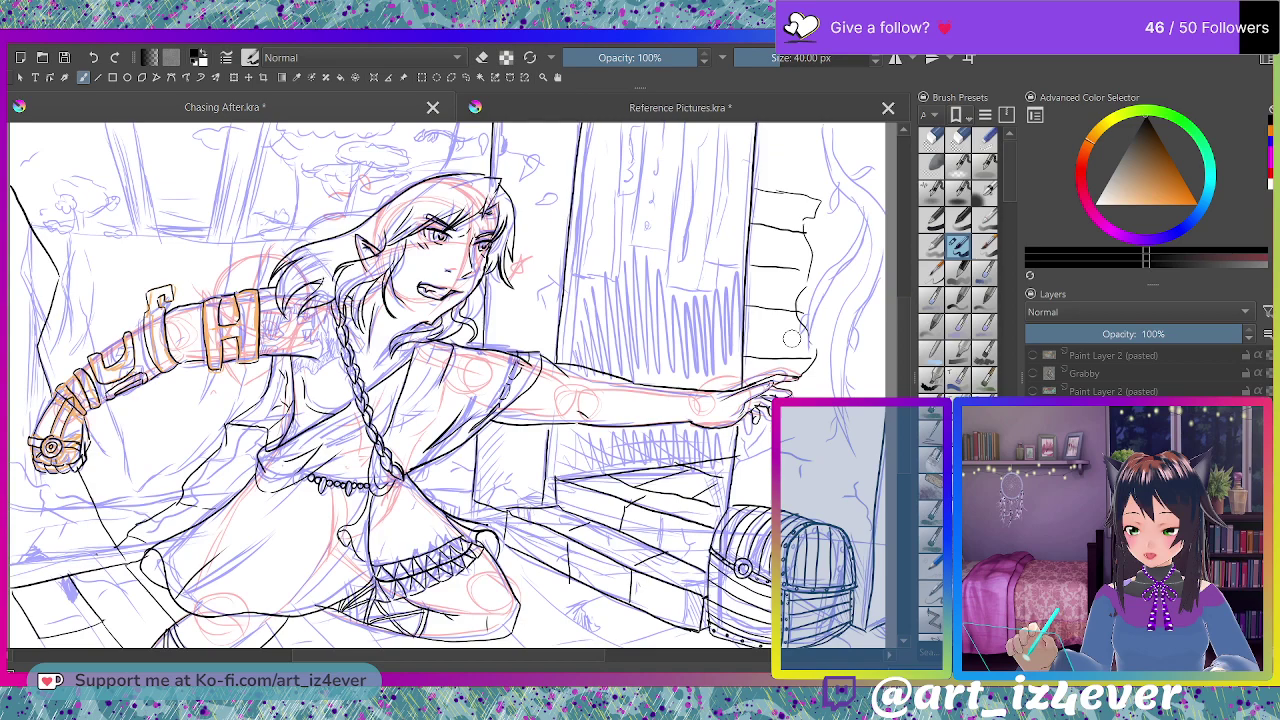
drag(773, 312, 772, 355)
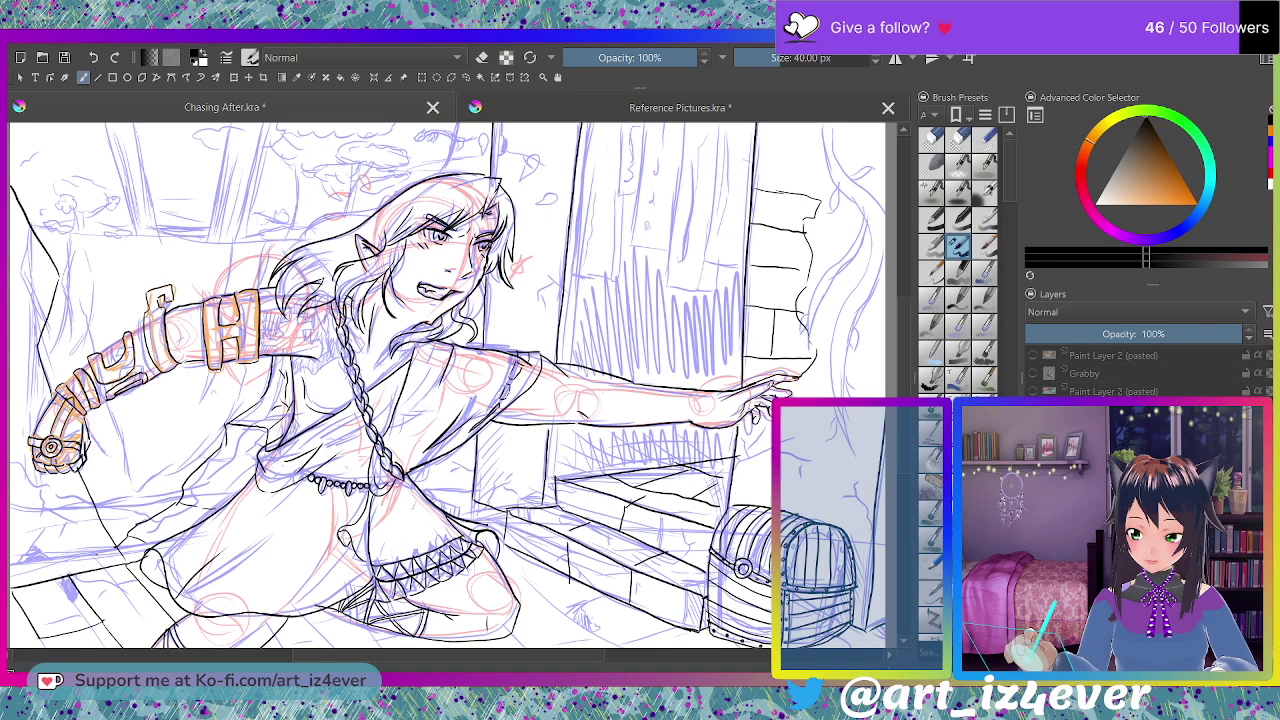
drag(777, 237, 778, 268)
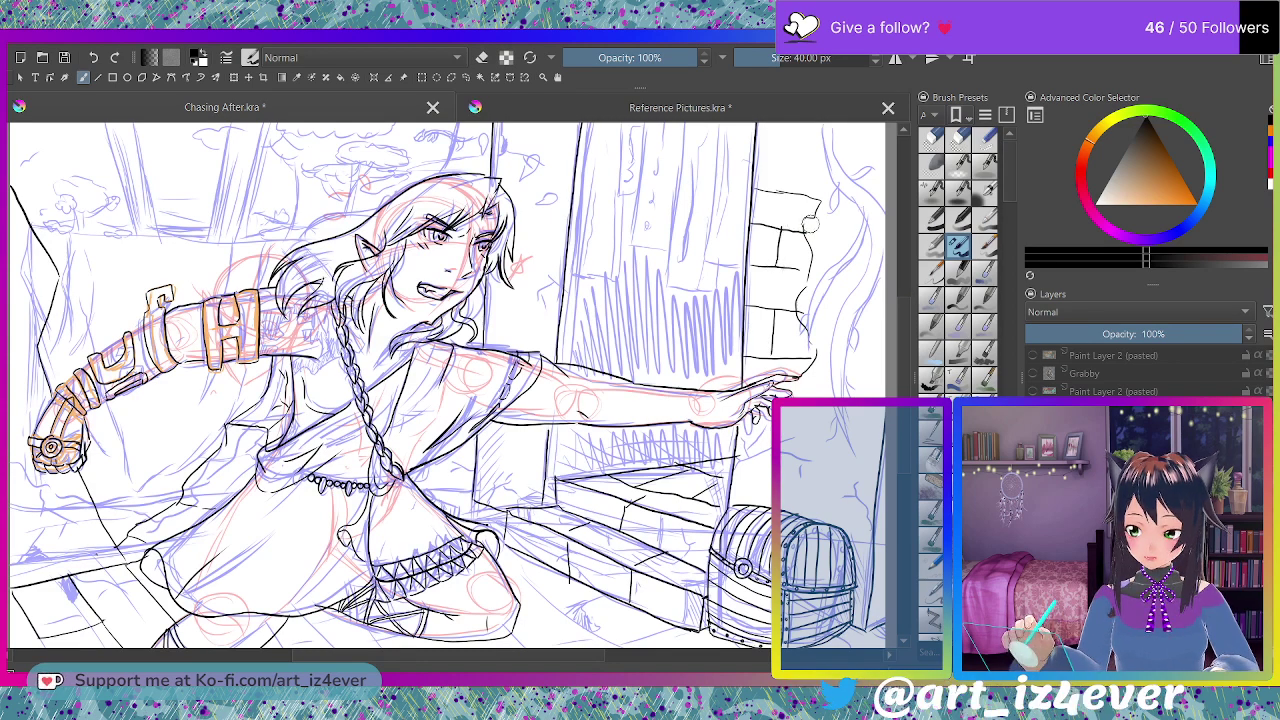
mouse_move(806, 199)
mouse_down()
mouse_move(754, 178)
mouse_move(824, 200)
mouse_up()
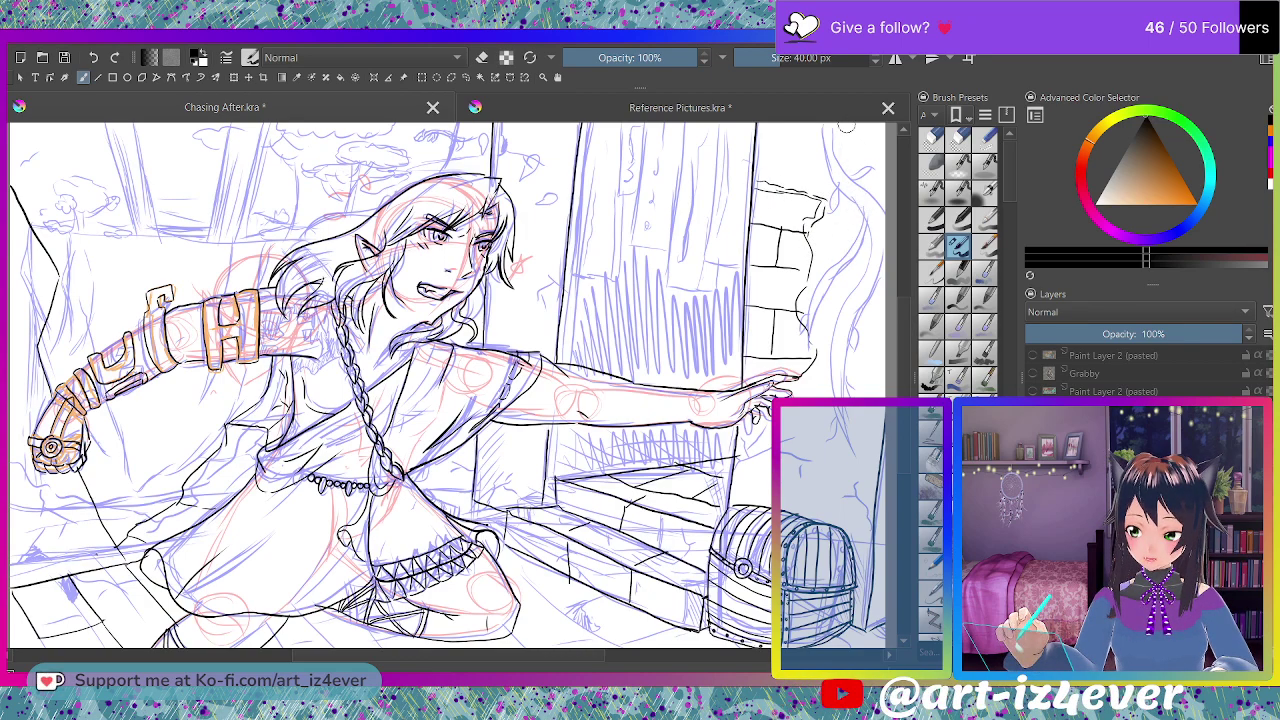
- Line the winding vine hanging beside the brick patch, including its trailing tendrils above the chest and small leaves
mouse_move(832, 123)
mouse_down()
mouse_move(830, 158)
mouse_move(850, 127)
mouse_move(842, 147)
mouse_move(881, 198)
mouse_move(882, 186)
mouse_move(817, 332)
mouse_move(820, 364)
mouse_up()
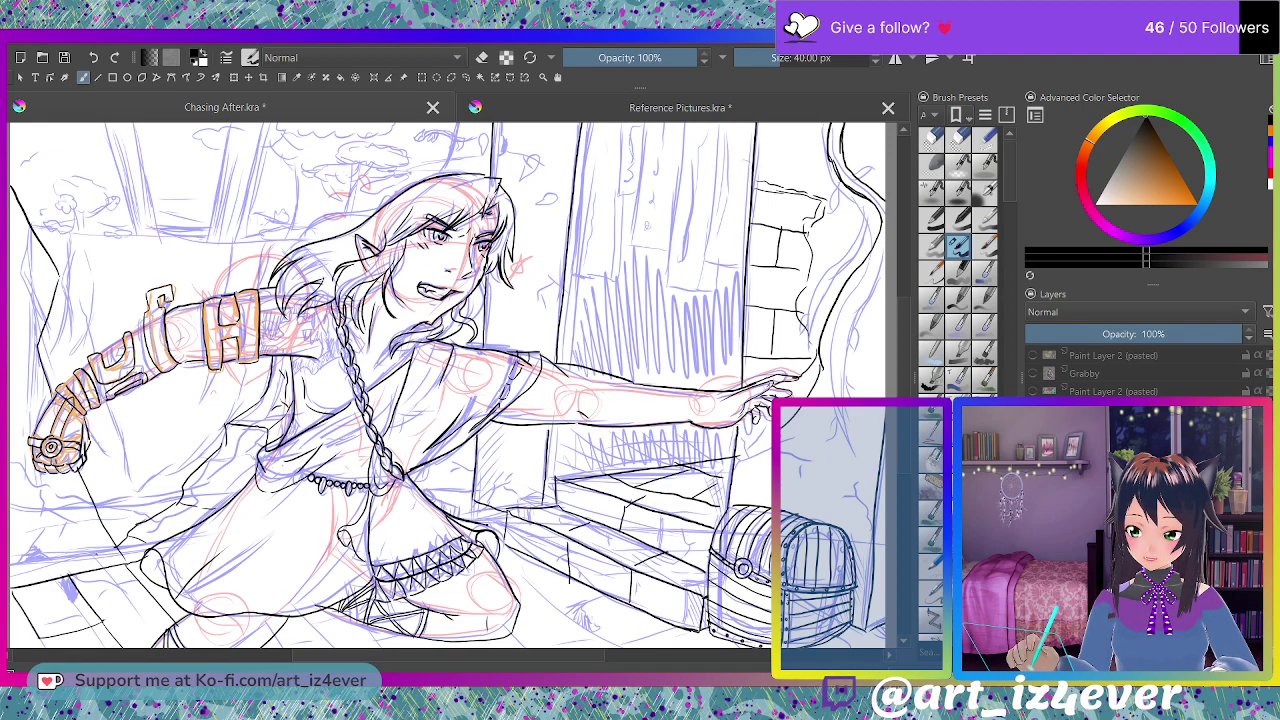
drag(824, 388, 850, 302)
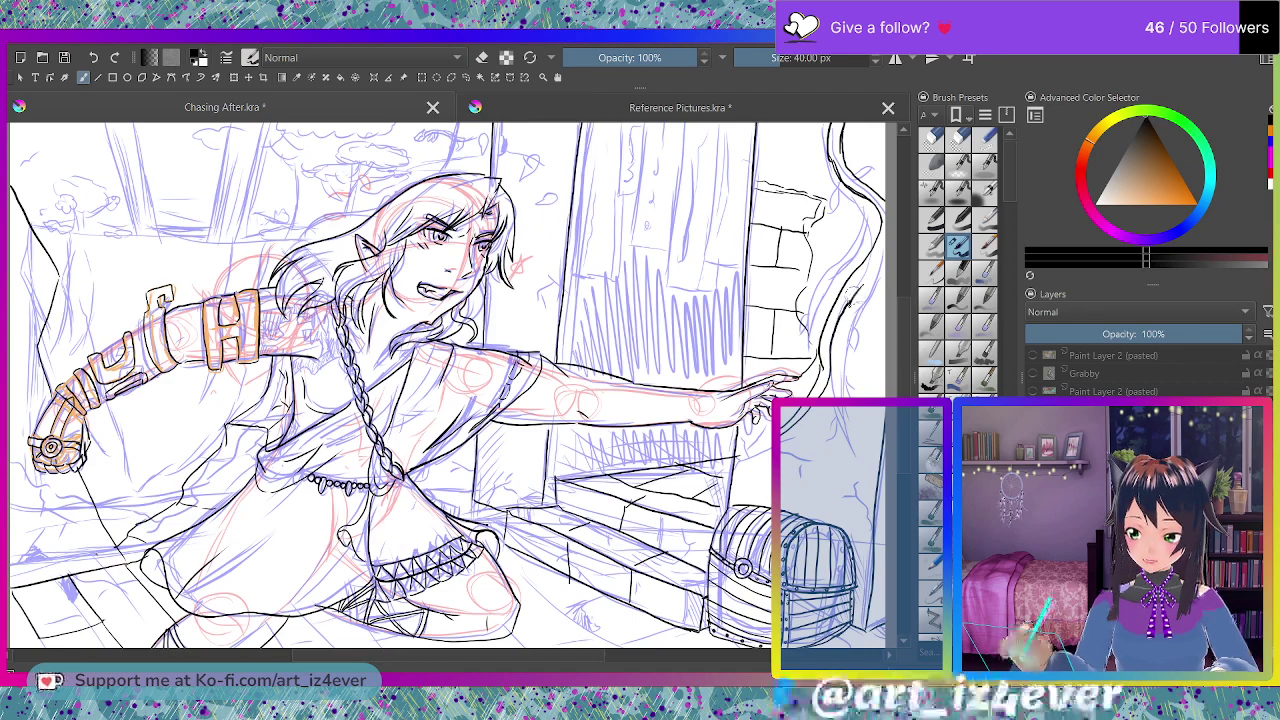
drag(818, 410, 804, 488)
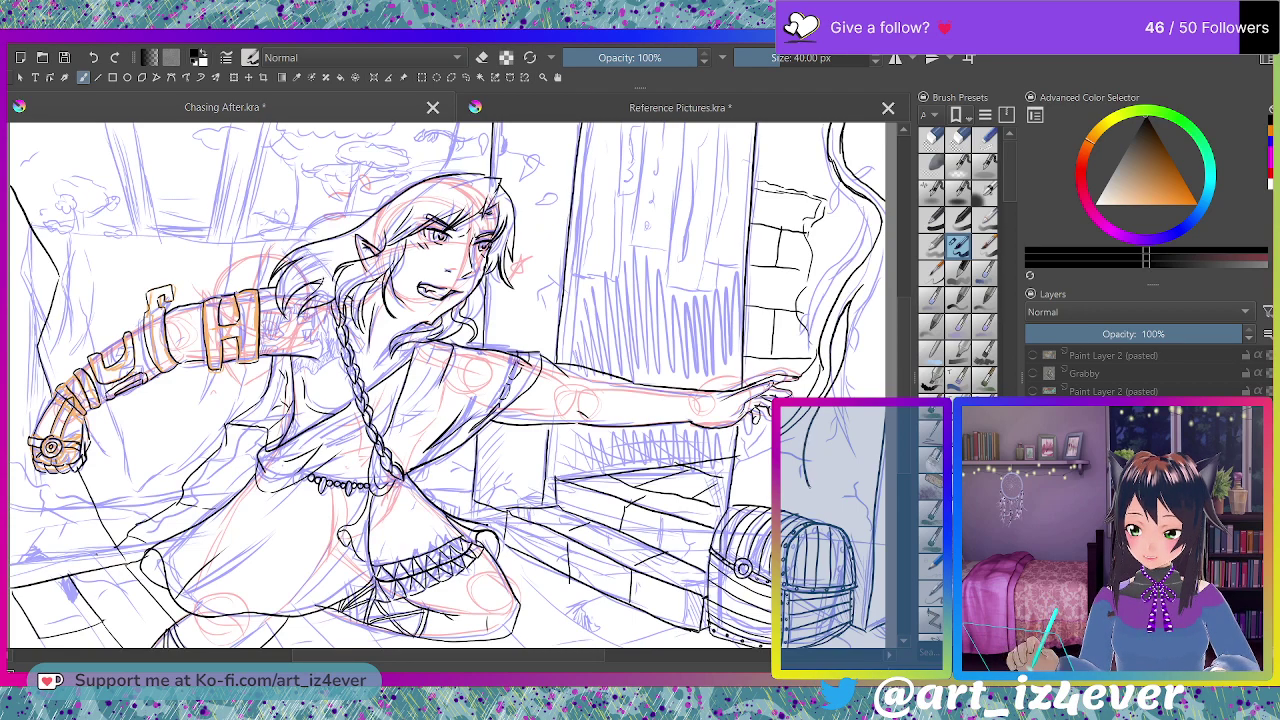
drag(818, 436, 823, 414)
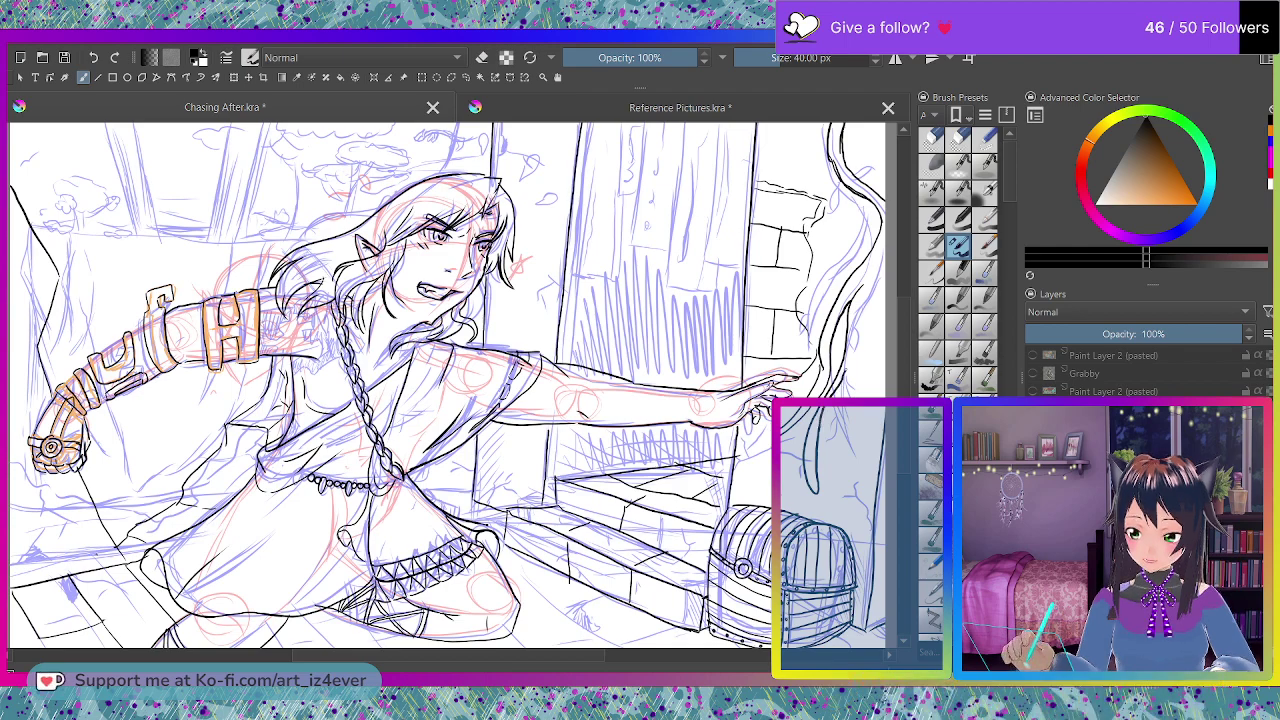
drag(846, 370, 865, 305)
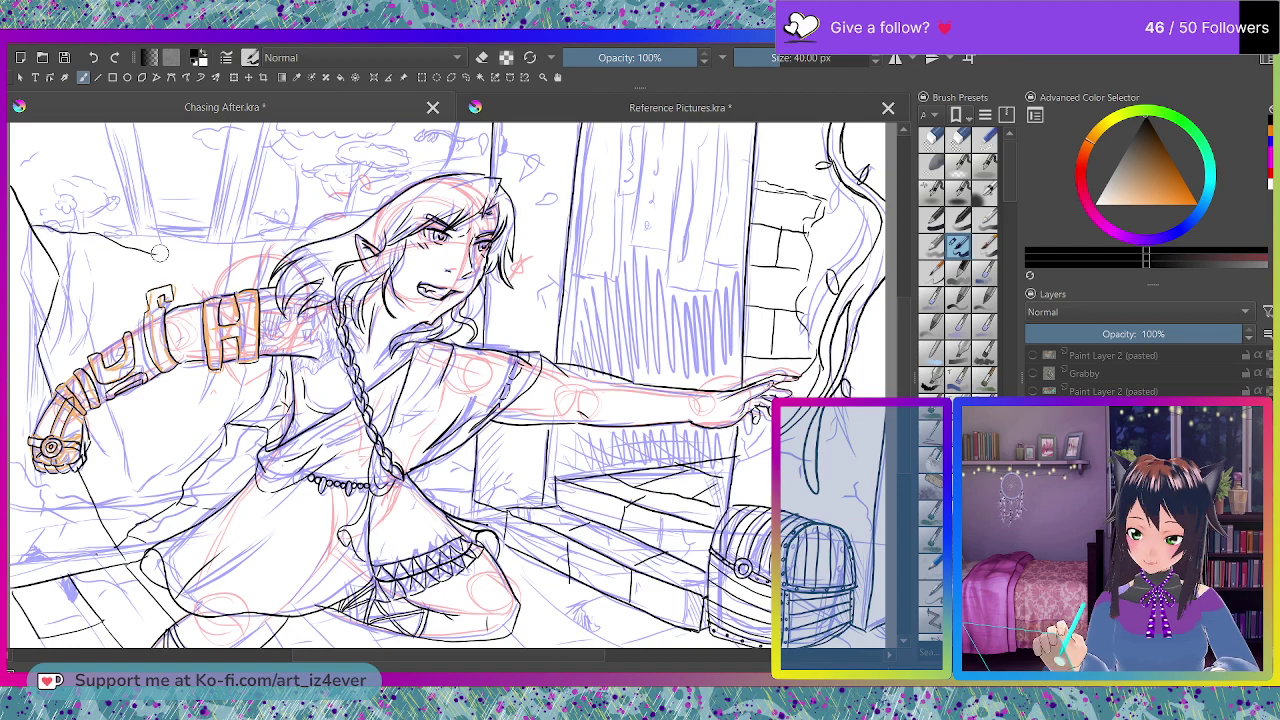
- Line the uneven ledge behind the character's shoulder, the two slanted posts above it, and the rock contours below the outstretched gauntlet arm
drag(160, 253, 236, 240)
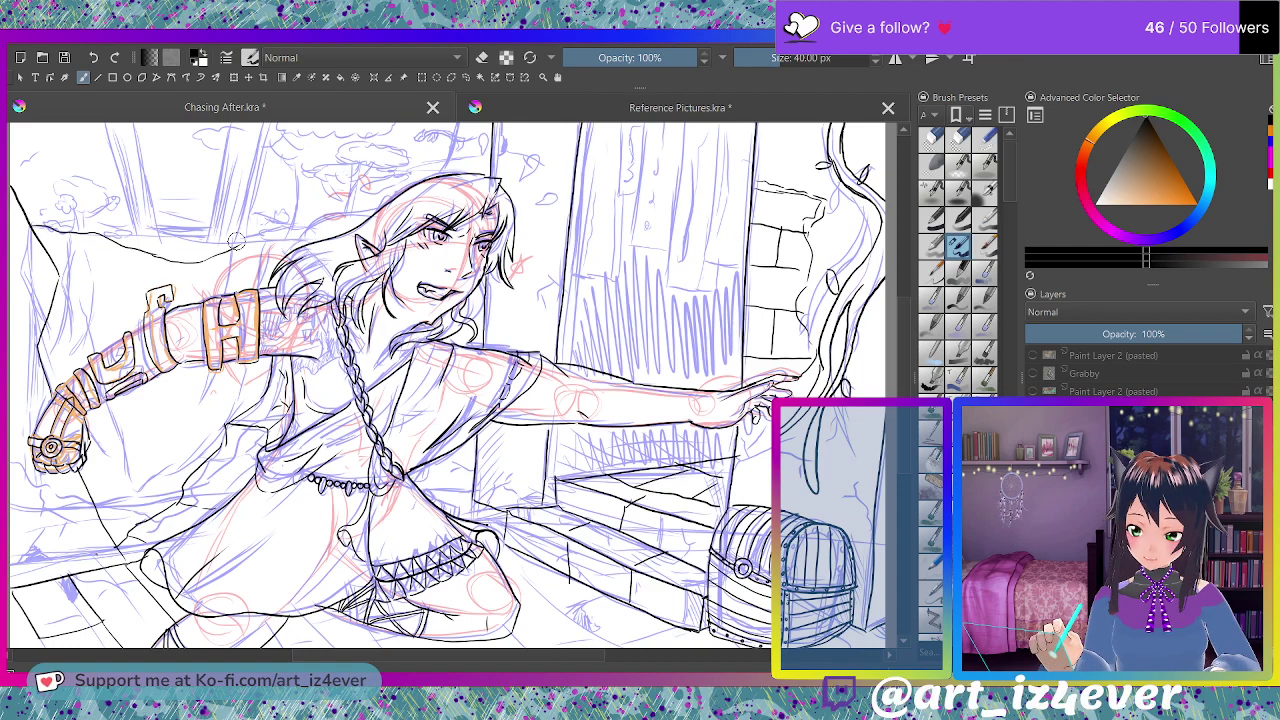
drag(100, 241, 303, 233)
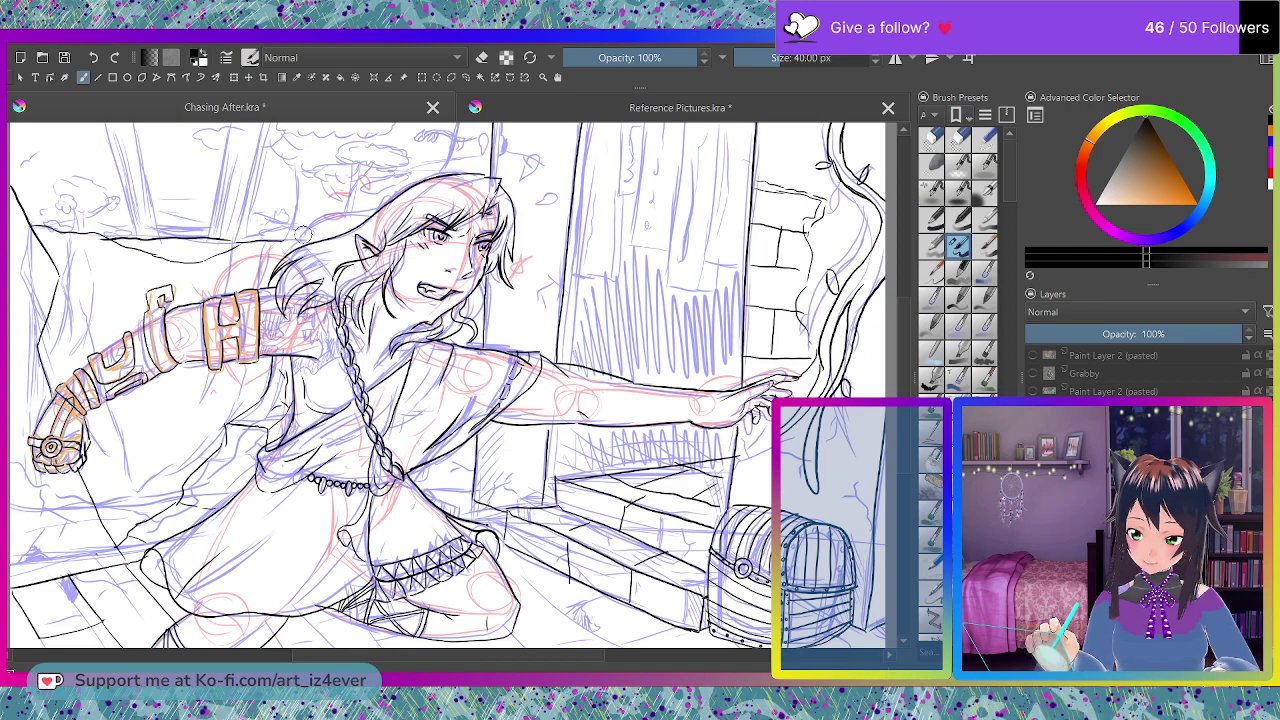
drag(154, 474, 242, 390)
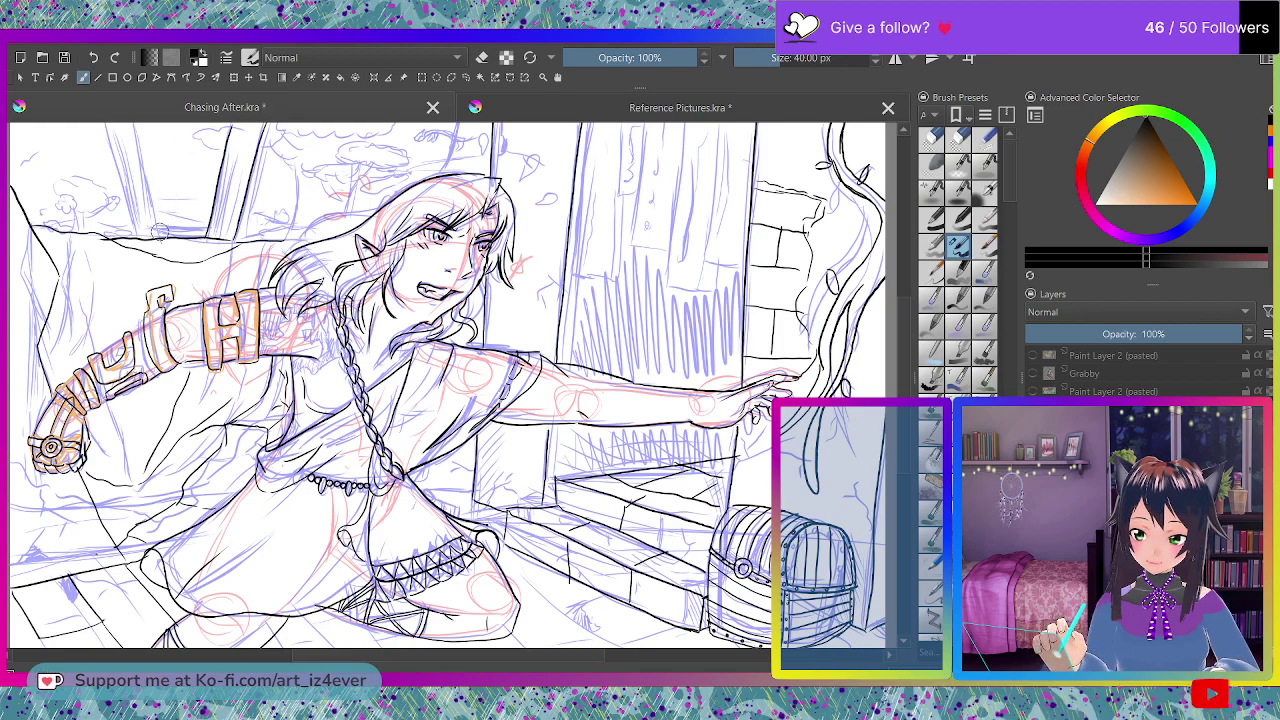
drag(160, 236, 137, 124)
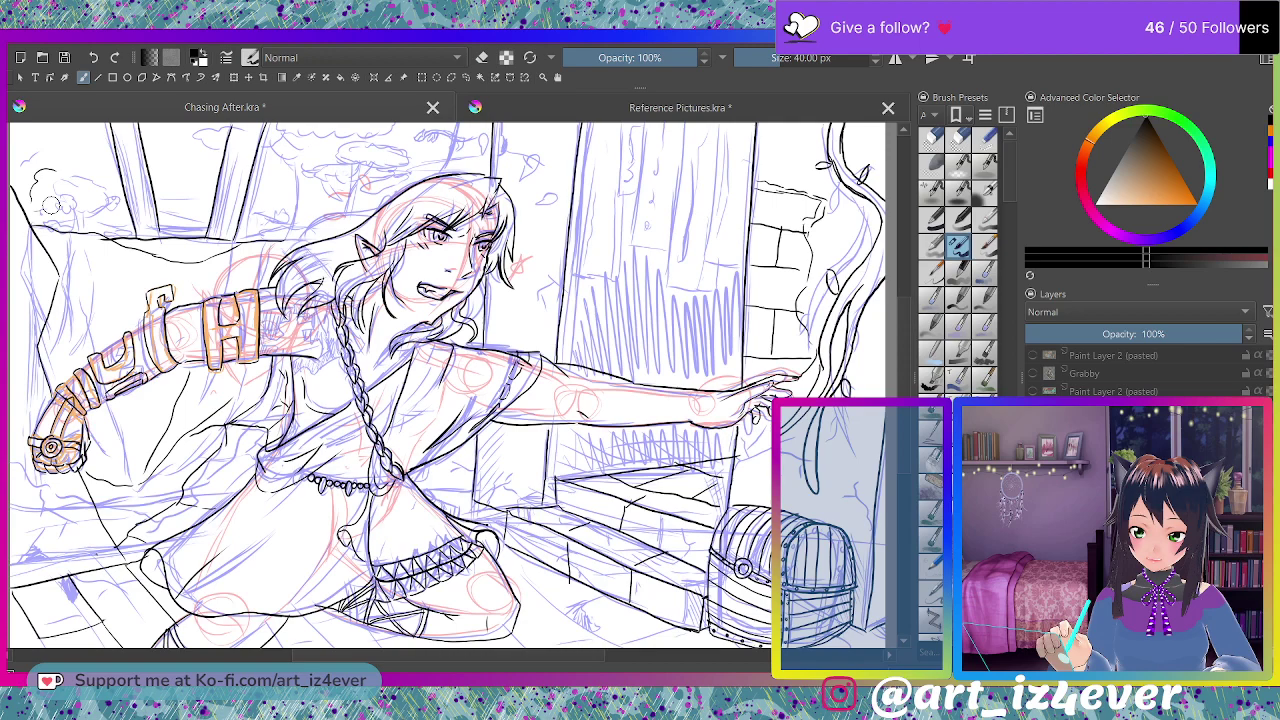
- Line the distant tree and leafy canopy around the slanted posts, and add branching cracks to the wall and pillar
mouse_move(51, 205)
mouse_down()
mouse_move(82, 212)
mouse_move(104, 199)
mouse_up()
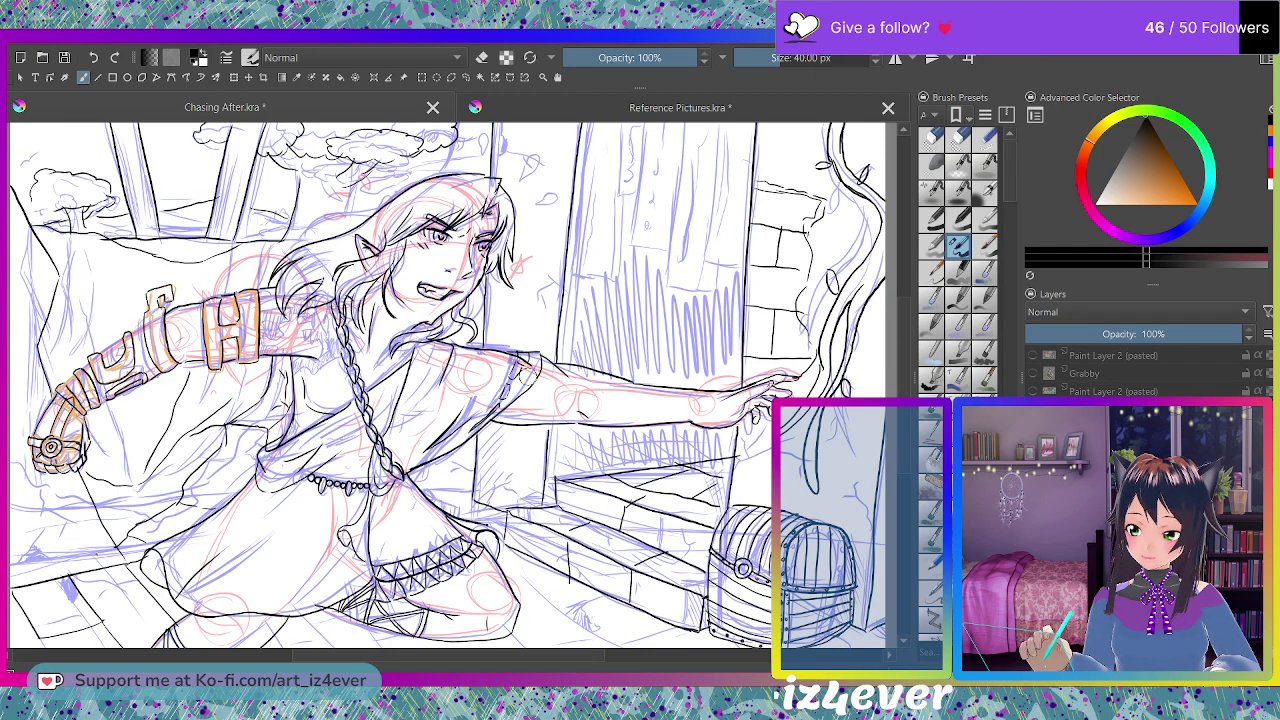
mouse_move(550, 291)
mouse_down()
mouse_move(521, 308)
mouse_move(578, 308)
mouse_up()
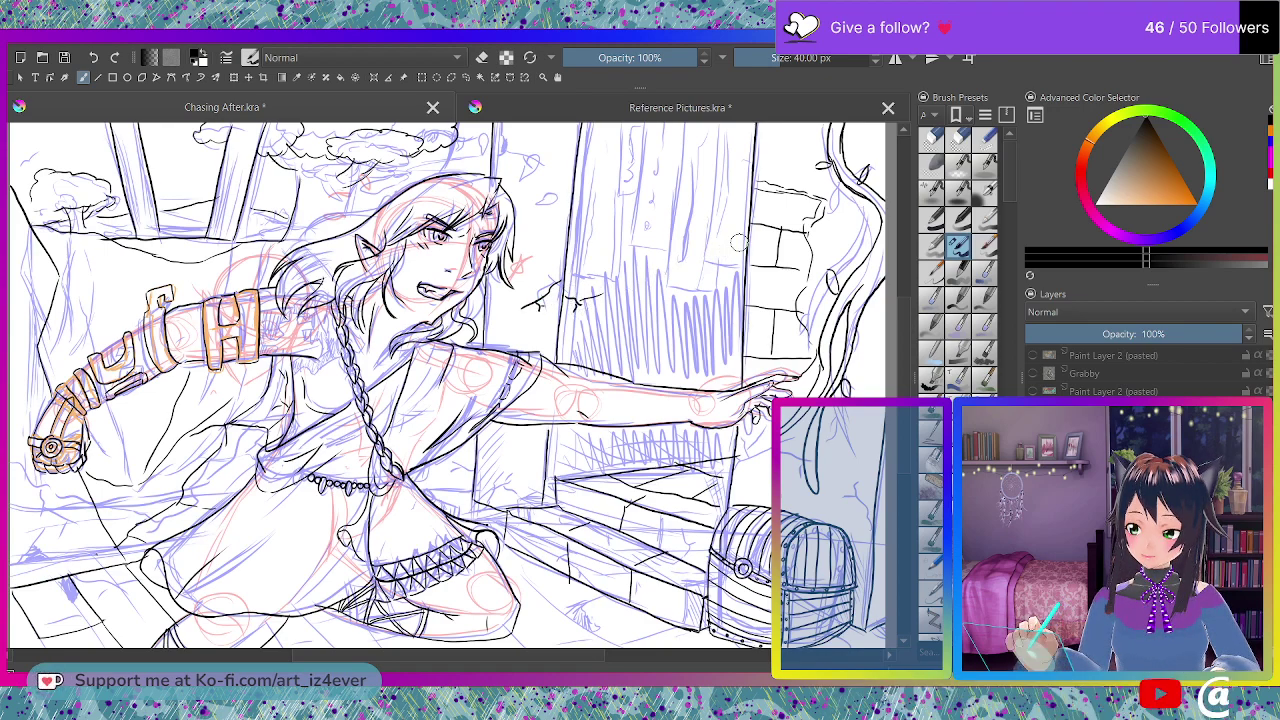
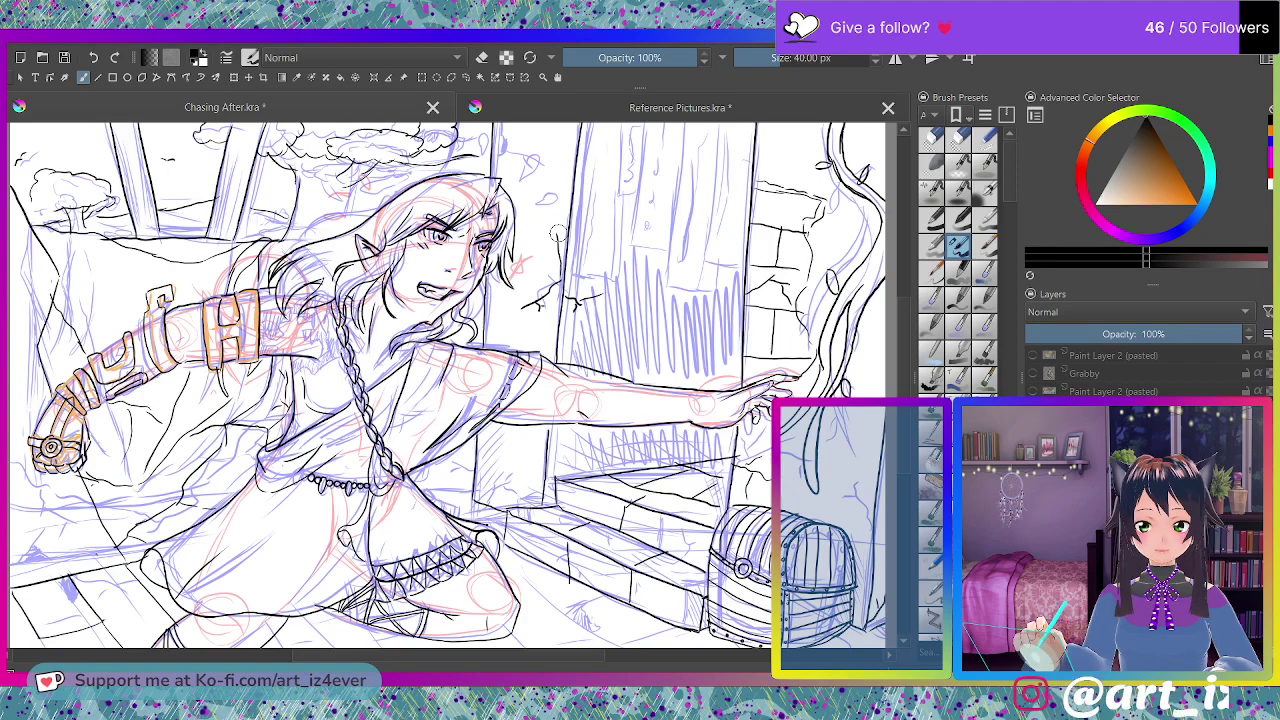
drag(558, 233, 548, 188)
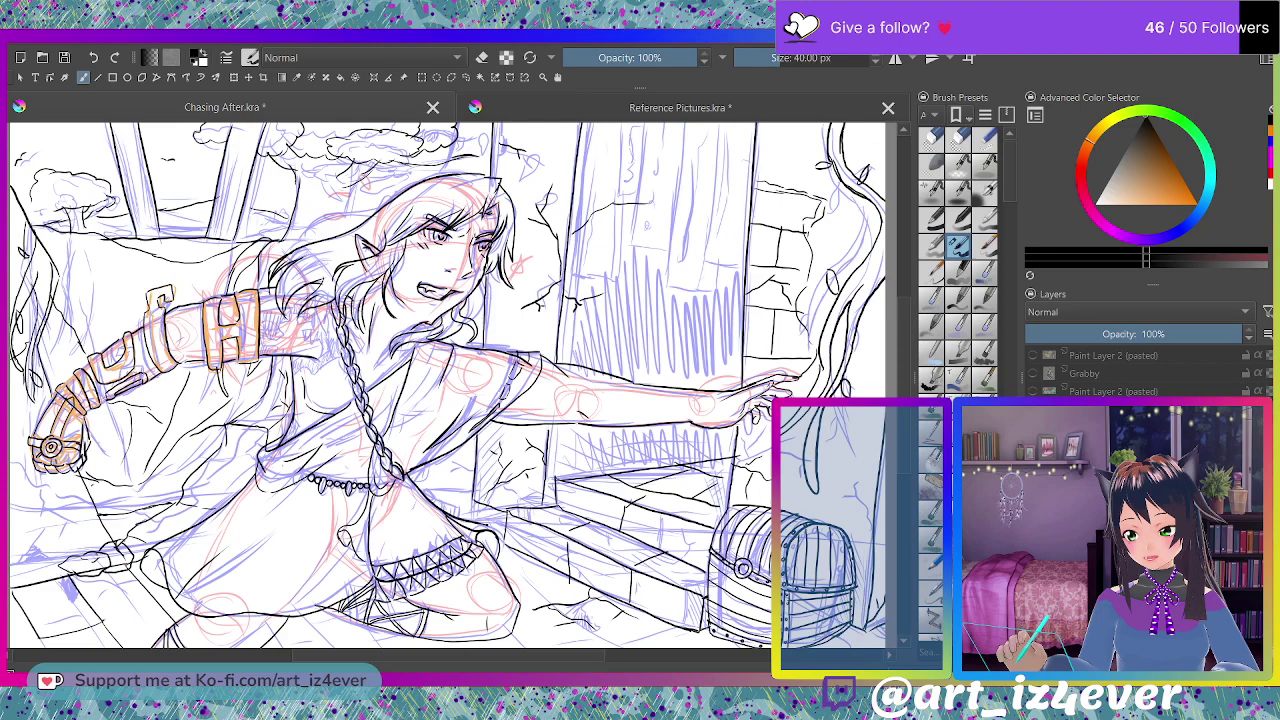
- Pick a light beige and paint the lower-left floor slabs and the rocky strip running up behind the character's skirt and waist
click(1116, 188)
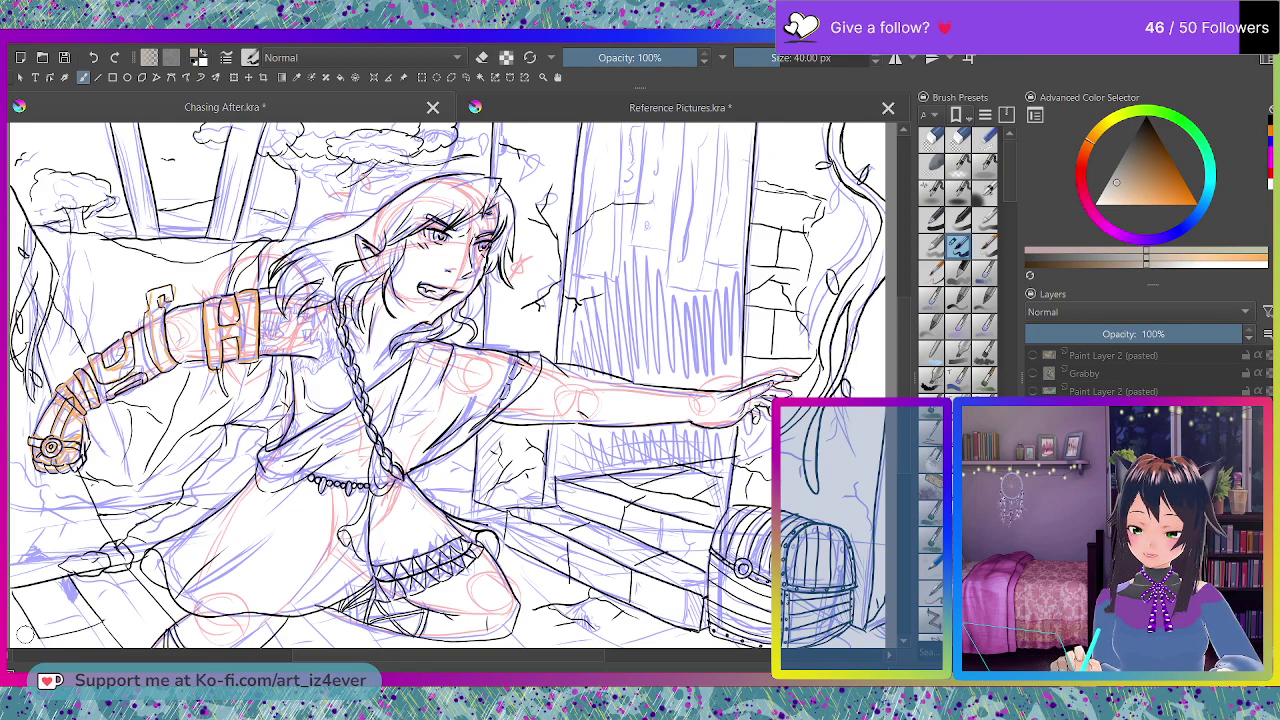
mouse_move(20, 625)
mouse_down()
mouse_move(22, 570)
mouse_move(50, 580)
mouse_move(68, 560)
mouse_move(150, 585)
mouse_move(185, 642)
mouse_move(134, 595)
mouse_move(112, 638)
mouse_move(40, 606)
mouse_up()
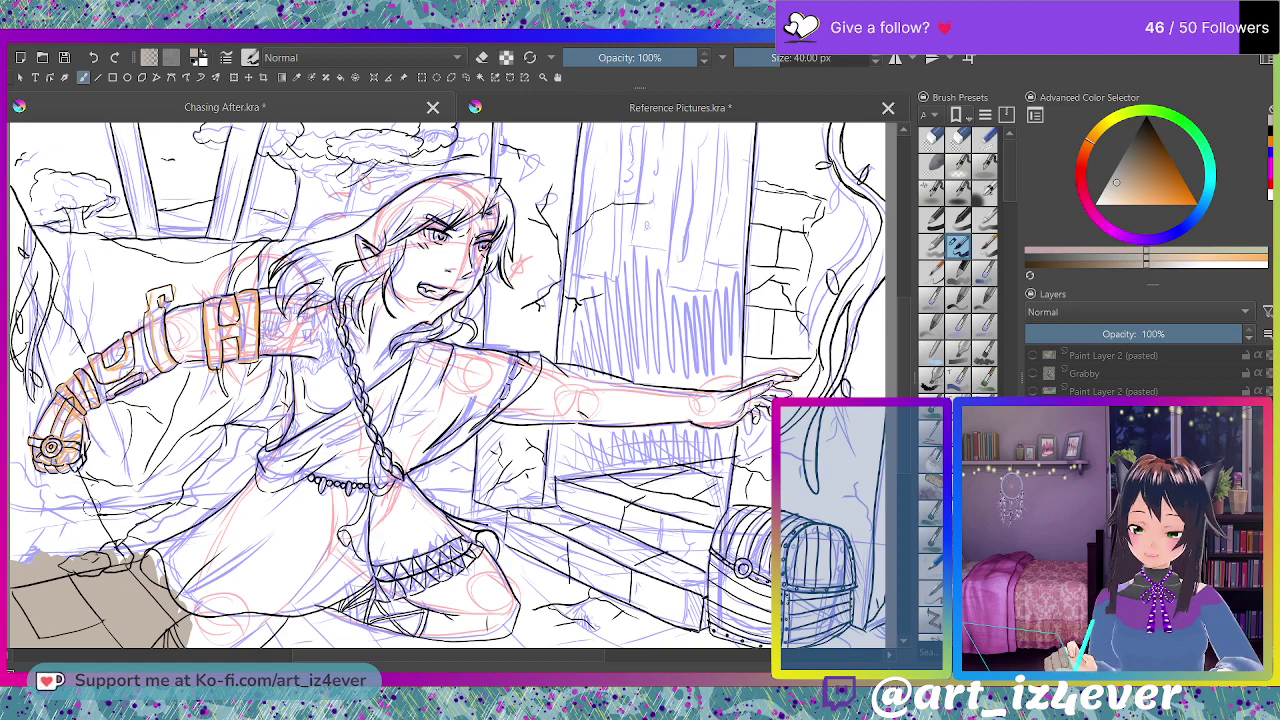
mouse_move(96, 546)
mouse_down()
mouse_move(74, 486)
mouse_move(106, 546)
mouse_move(130, 548)
mouse_up()
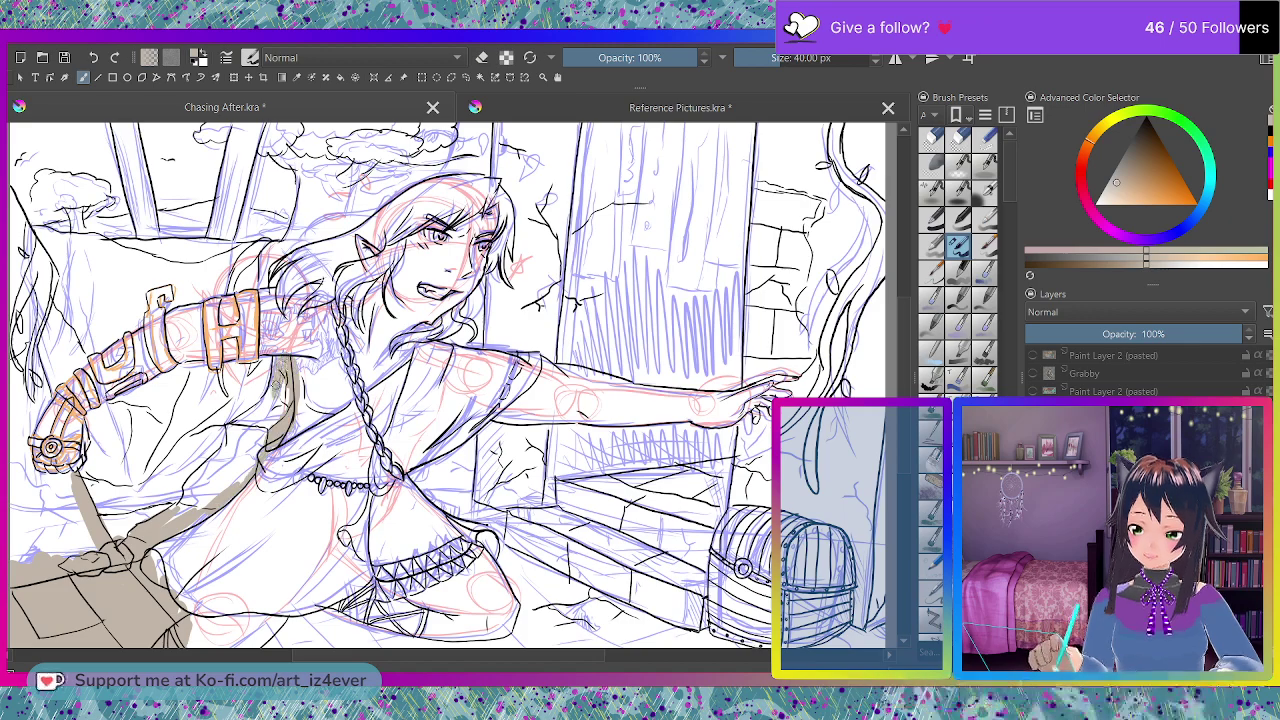
mouse_move(282, 370)
mouse_down()
mouse_move(170, 522)
mouse_move(226, 460)
mouse_move(208, 495)
mouse_move(287, 382)
mouse_up()
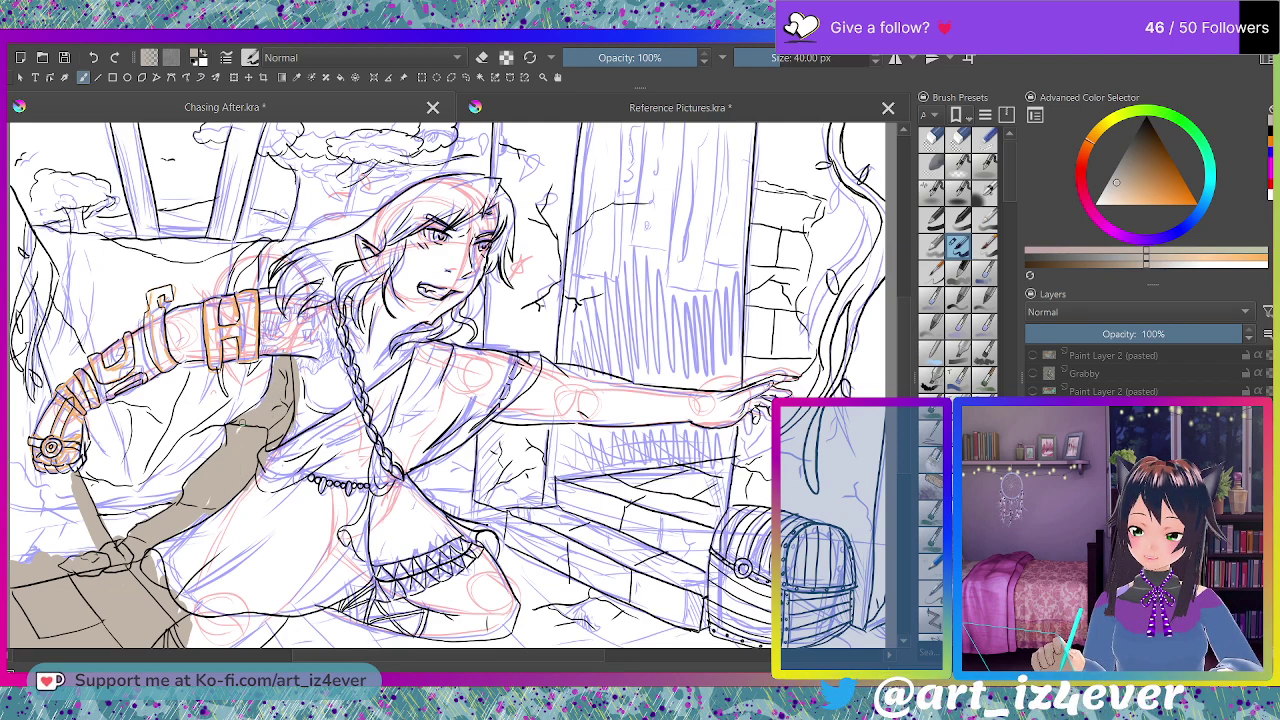
drag(246, 422, 273, 362)
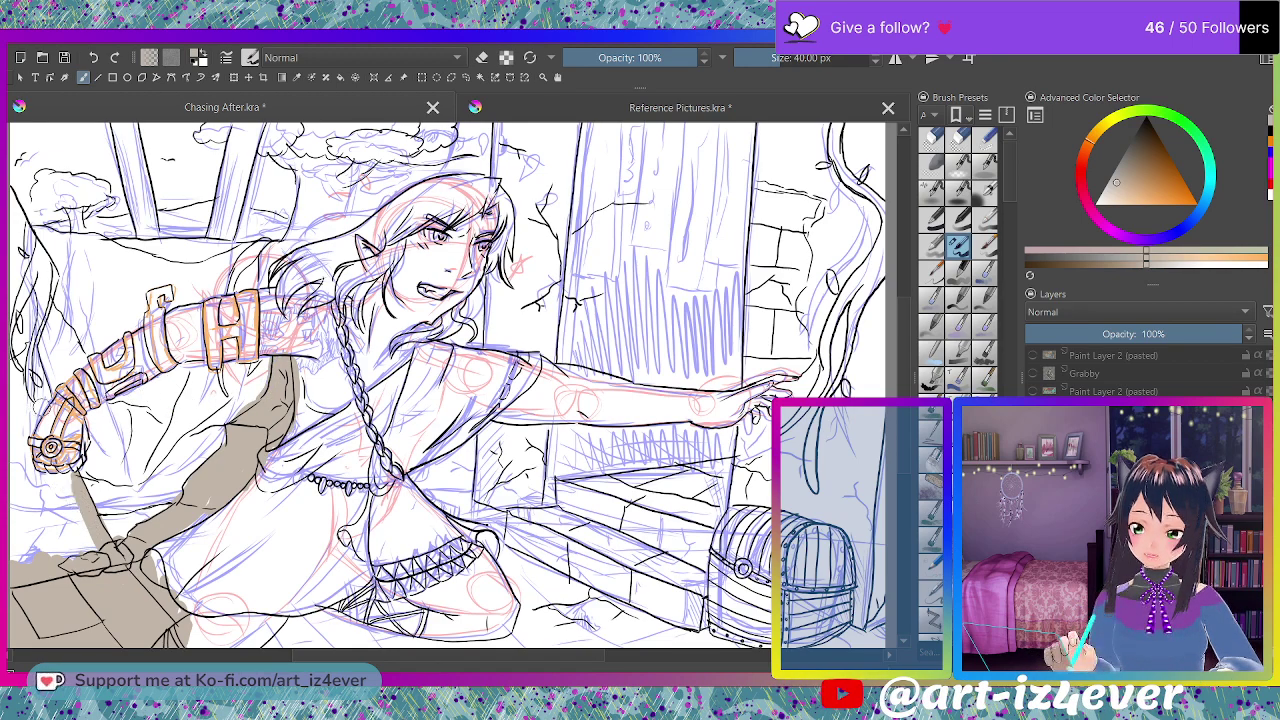
- Paint the wall along the canvas's left edge beige, from beside the hanging strands down past the gauntlet to the floor slabs
mouse_move(42, 406)
mouse_down()
mouse_move(37, 364)
mouse_move(30, 400)
mouse_move(17, 390)
mouse_move(24, 330)
mouse_move(48, 292)
mouse_move(20, 210)
mouse_move(14, 288)
mouse_up()
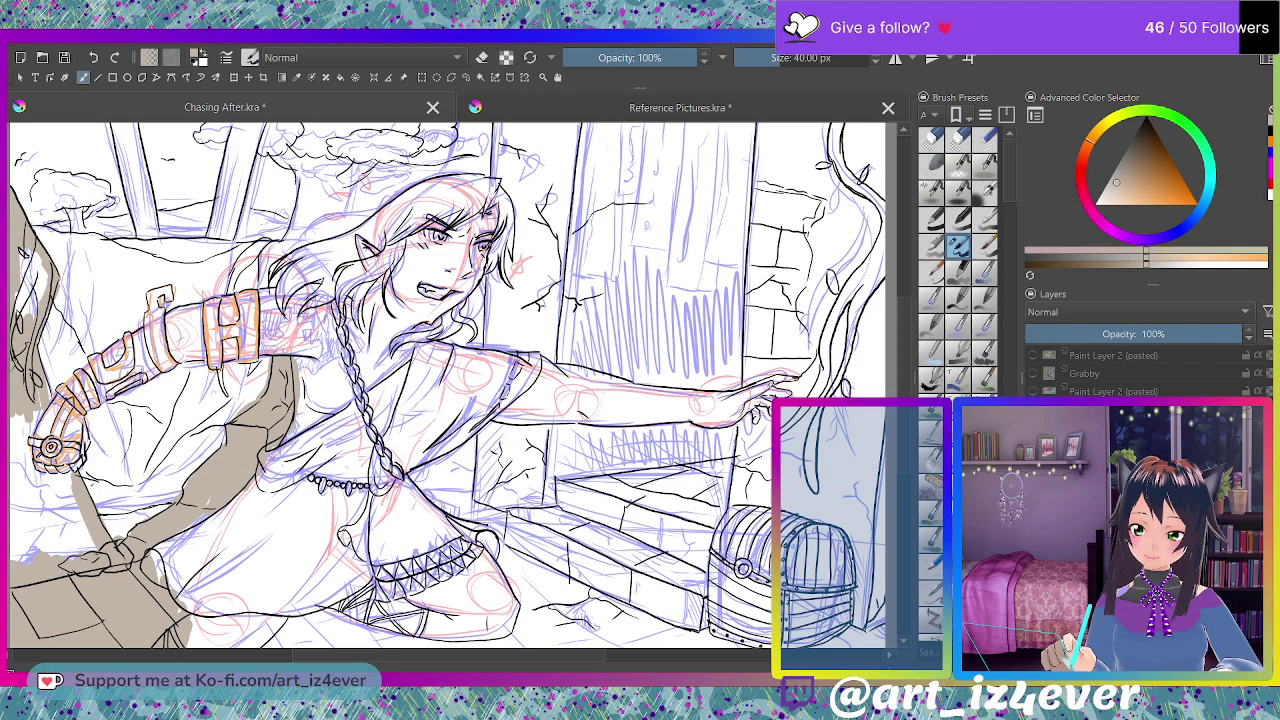
drag(22, 254, 42, 314)
drag(16, 568, 14, 524)
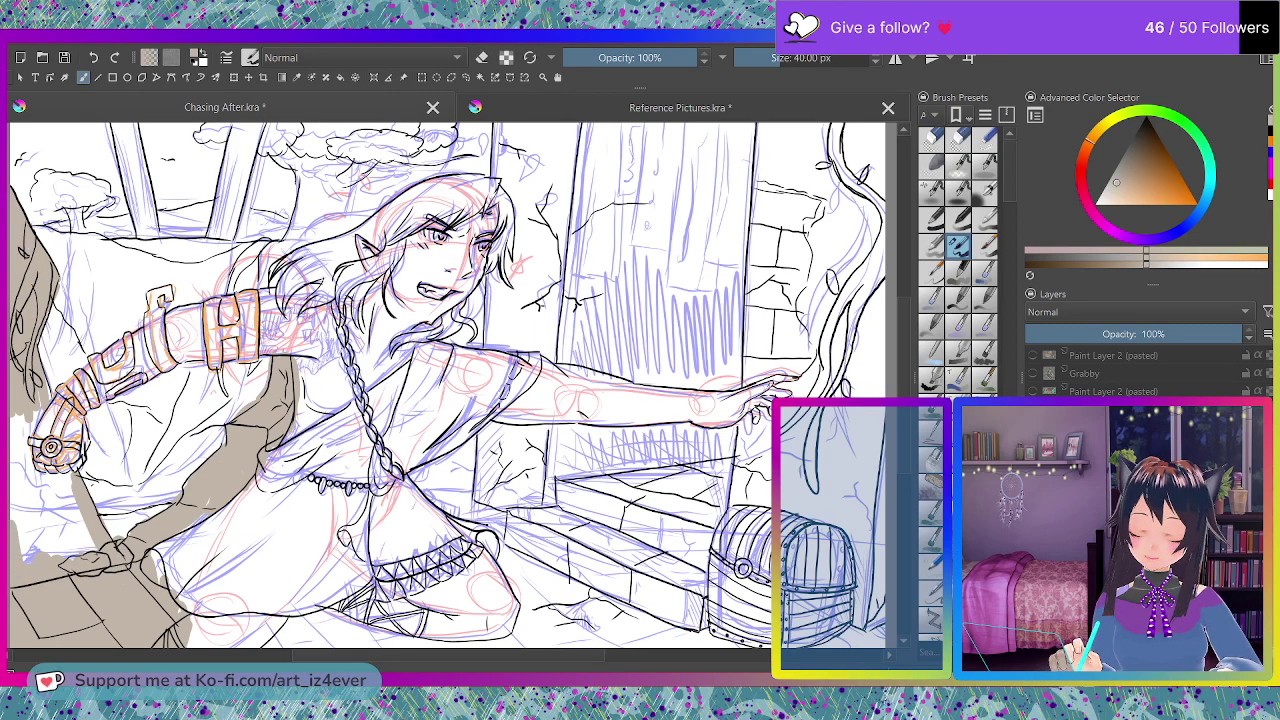
drag(16, 504, 26, 542)
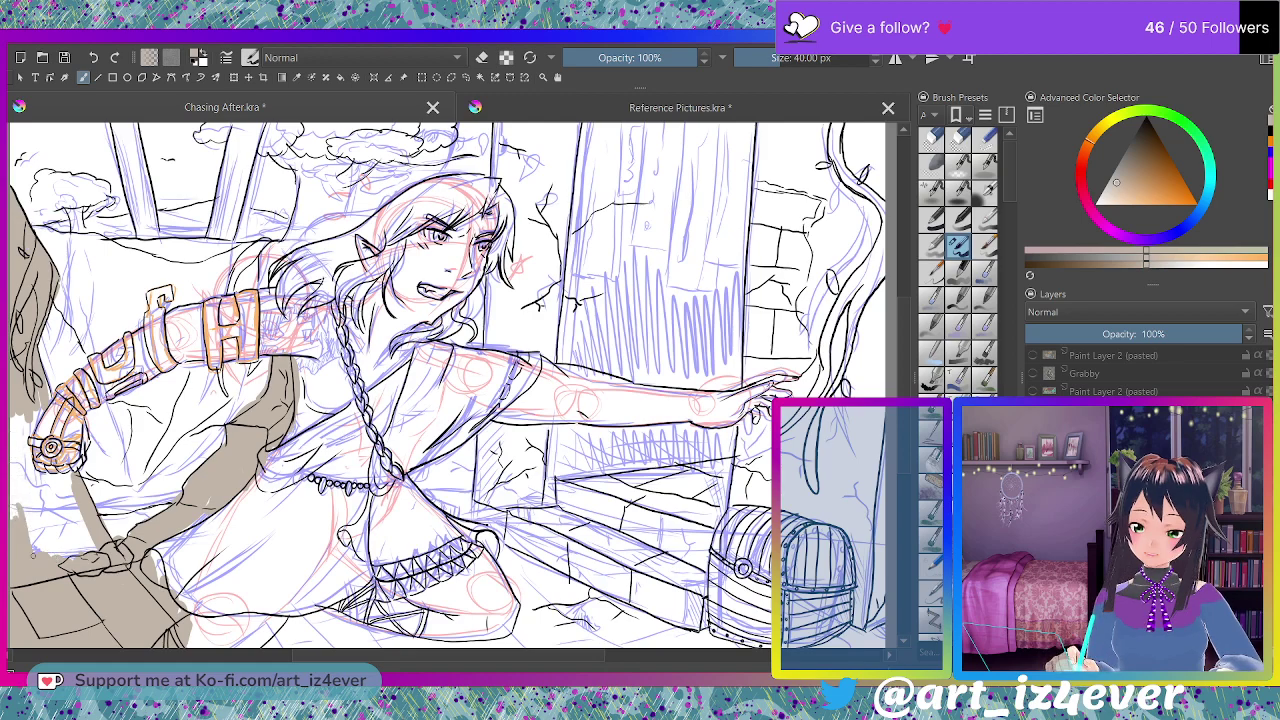
drag(14, 454, 36, 546)
mouse_move(28, 494)
mouse_down()
mouse_move(42, 548)
mouse_move(16, 521)
mouse_move(13, 420)
mouse_up()
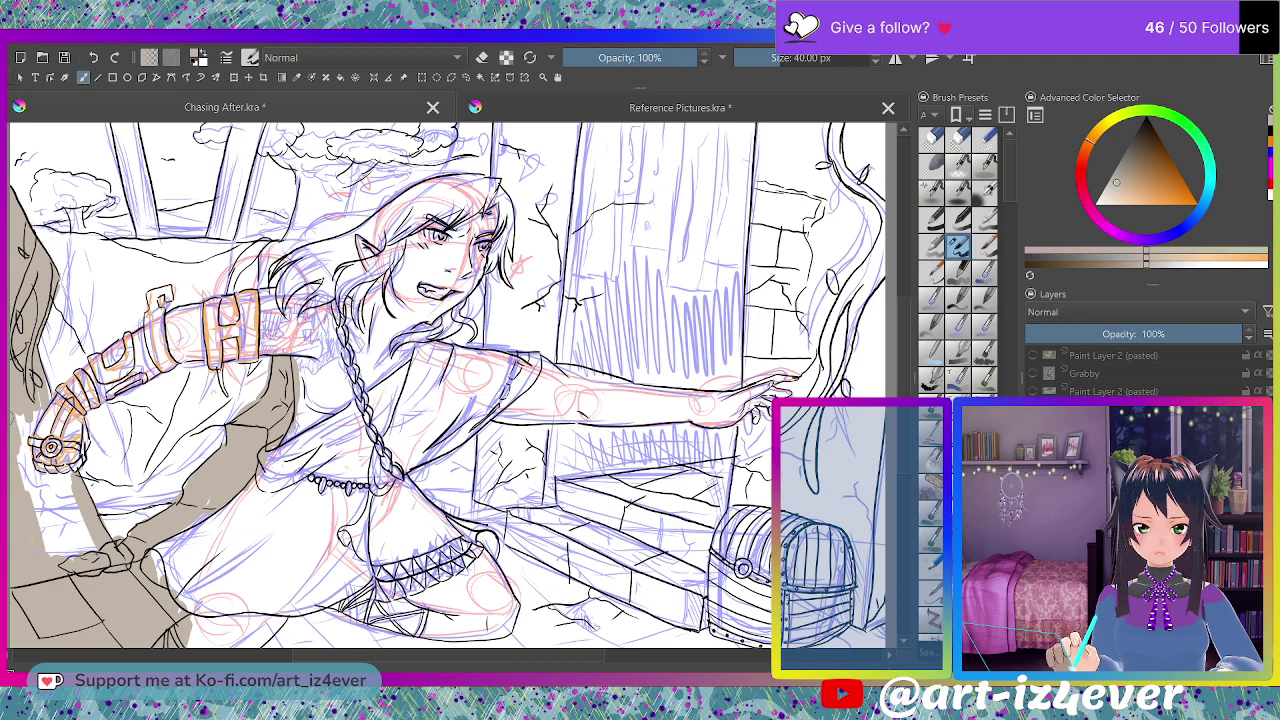
mouse_move(82, 544)
mouse_down()
mouse_move(84, 524)
mouse_move(58, 500)
mouse_move(50, 394)
mouse_move(58, 490)
mouse_up()
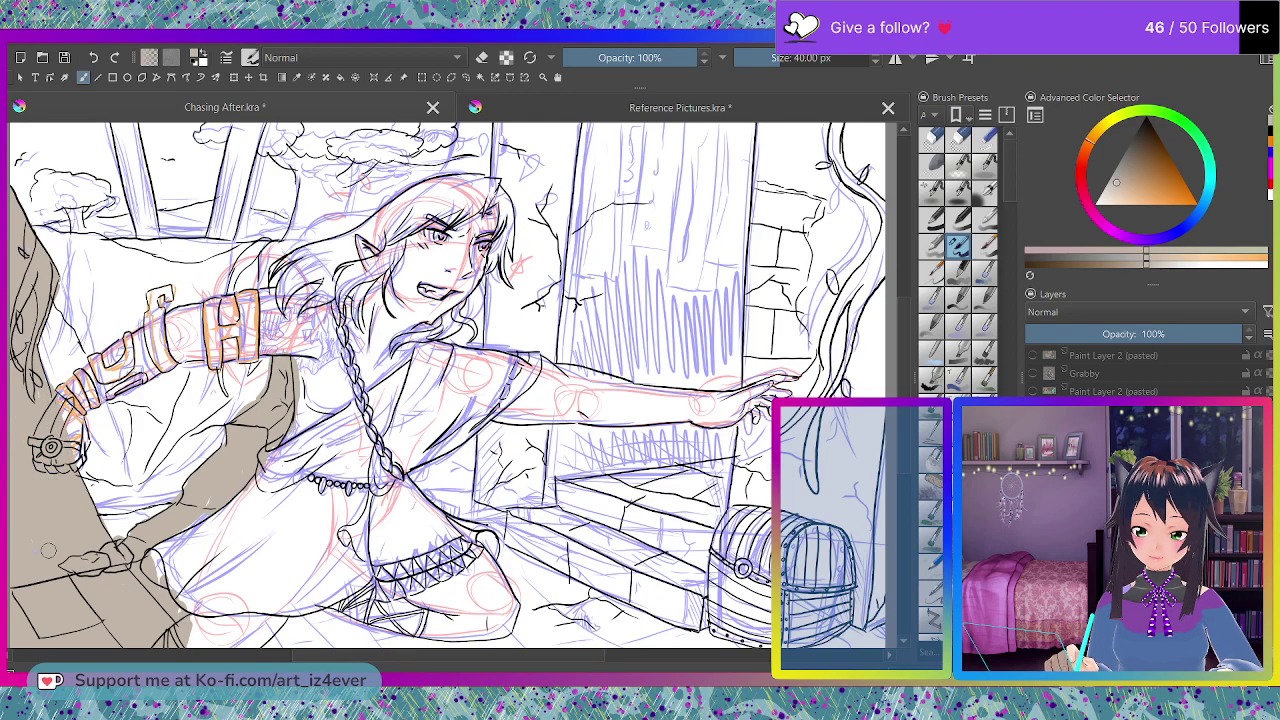
- Paint the ground below the skirt, the stone steps, the block beside the pillar and the wall behind the chest in beige
mouse_move(284, 638)
mouse_down()
mouse_move(320, 612)
mouse_move(300, 640)
mouse_up()
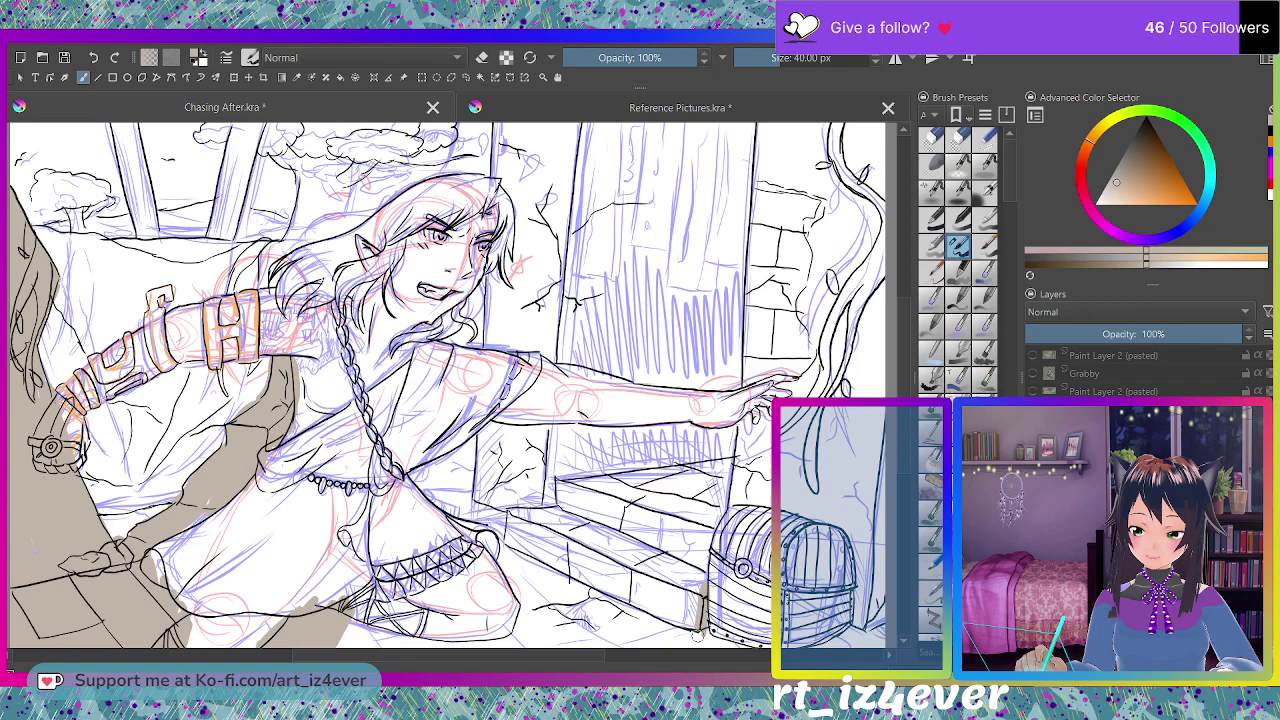
mouse_move(697, 634)
mouse_down()
mouse_move(530, 525)
mouse_move(465, 510)
mouse_up()
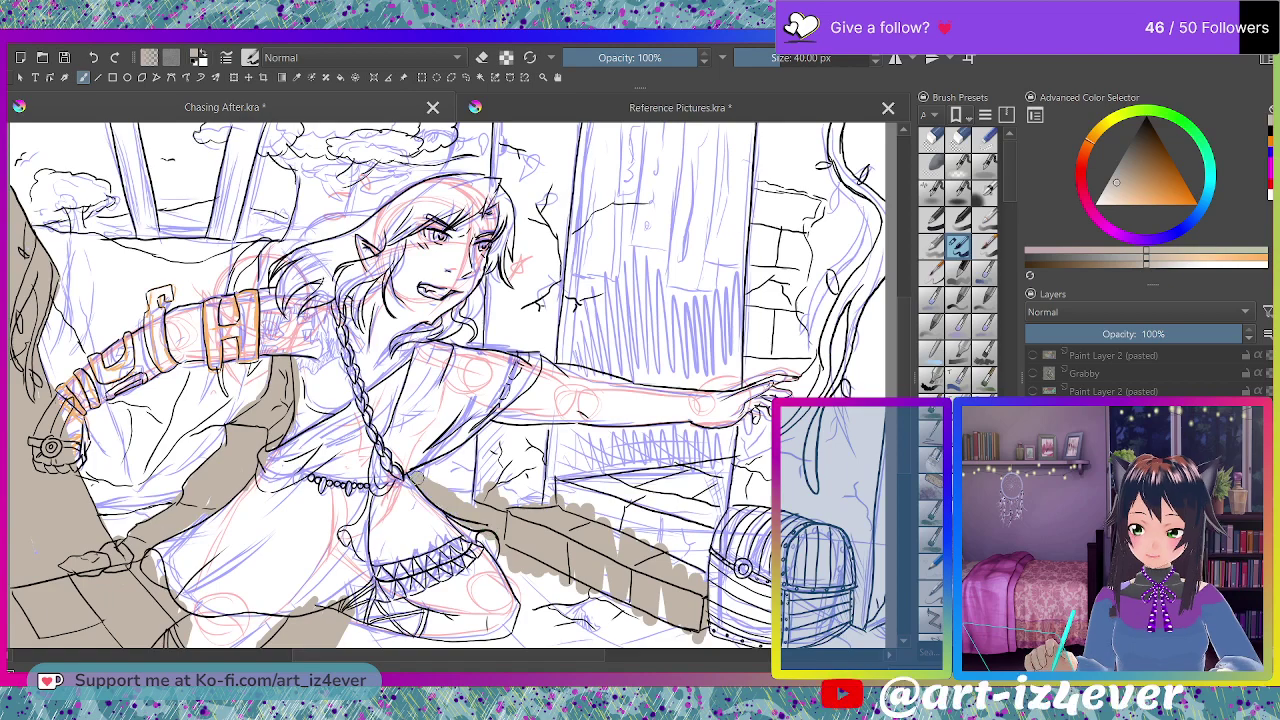
mouse_move(492, 432)
mouse_down()
mouse_move(441, 480)
mouse_move(476, 488)
mouse_move(615, 440)
mouse_move(665, 465)
mouse_move(558, 514)
mouse_move(610, 488)
mouse_move(700, 560)
mouse_move(830, 520)
mouse_move(840, 640)
mouse_move(876, 625)
mouse_move(866, 548)
mouse_up()
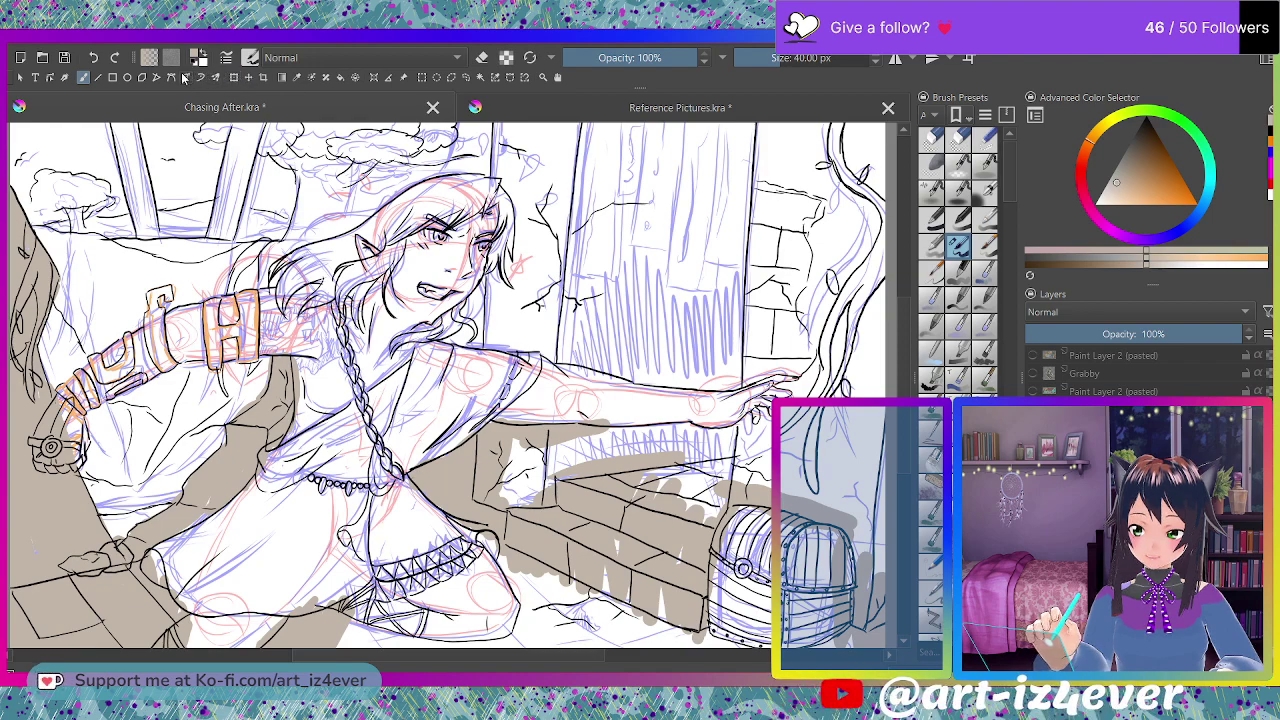
- Fill the rest of the canvas under the line art, including the small gaps between bricks, with the same beige
click(341, 77)
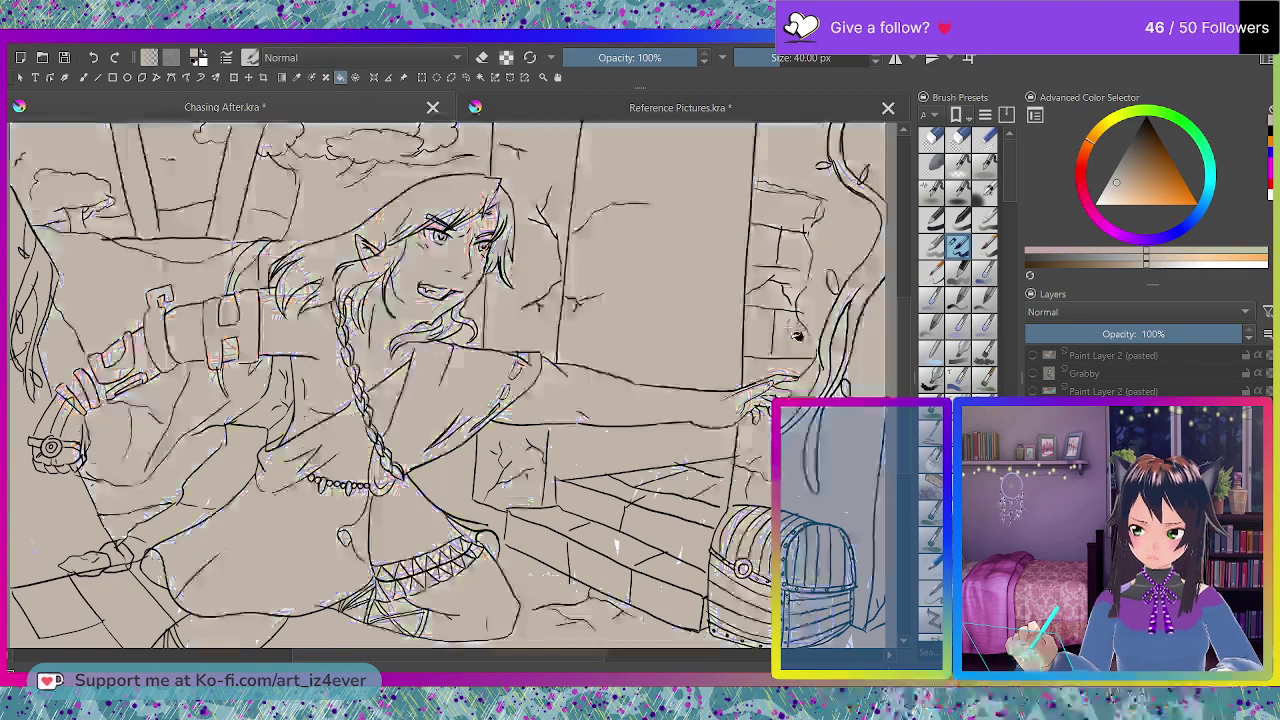
click(797, 330)
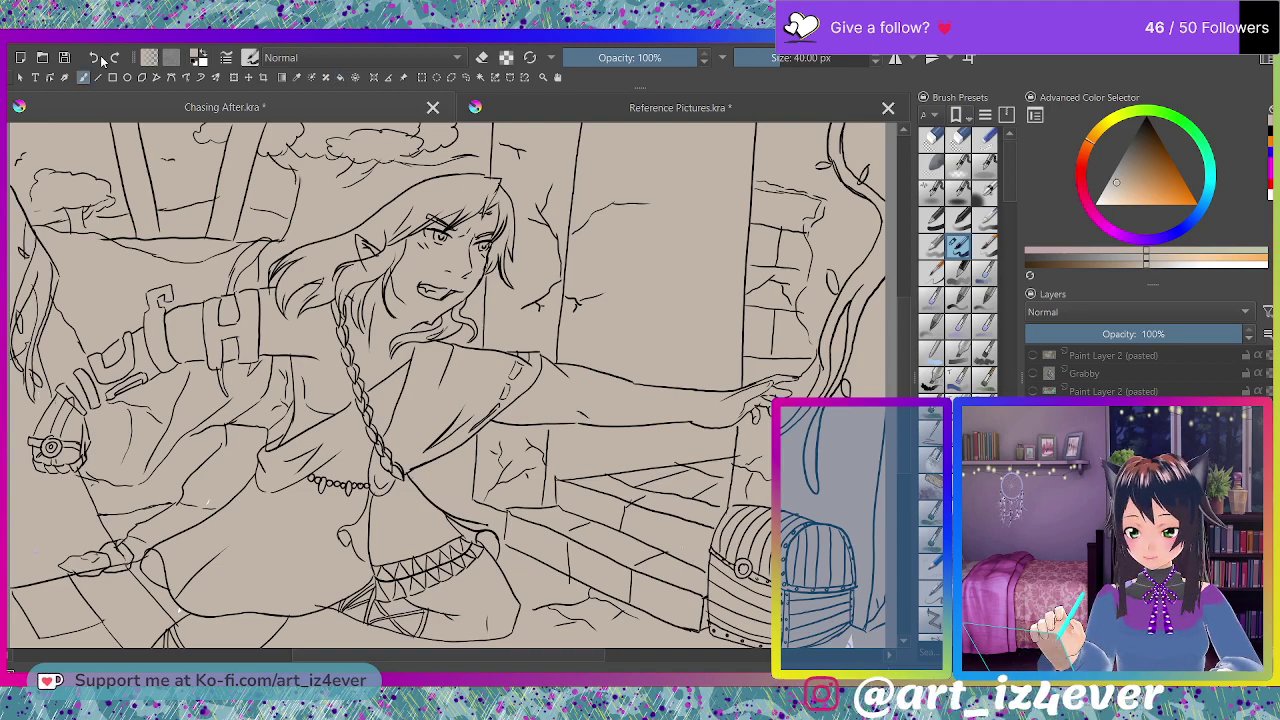
- Paint the treasure chest dark brown under its line art, and clean up the wall beside its base with the sampled beige
key(b)
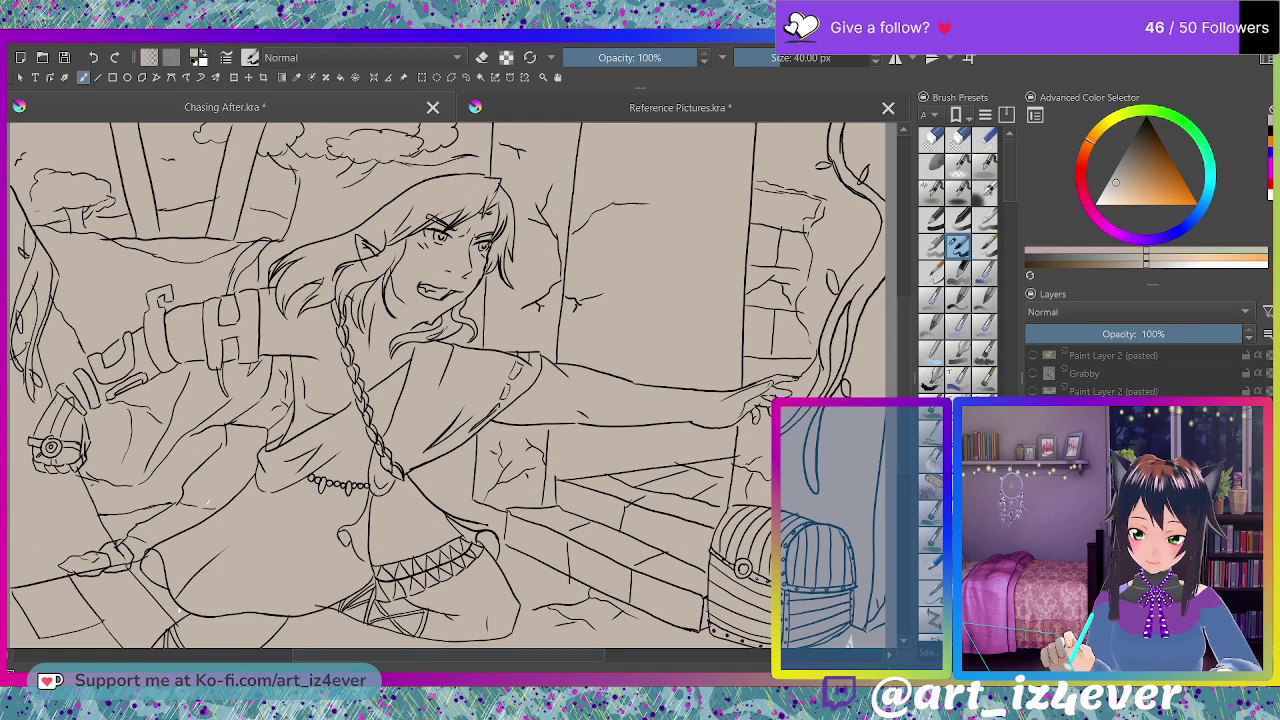
drag(1116, 183, 1146, 118)
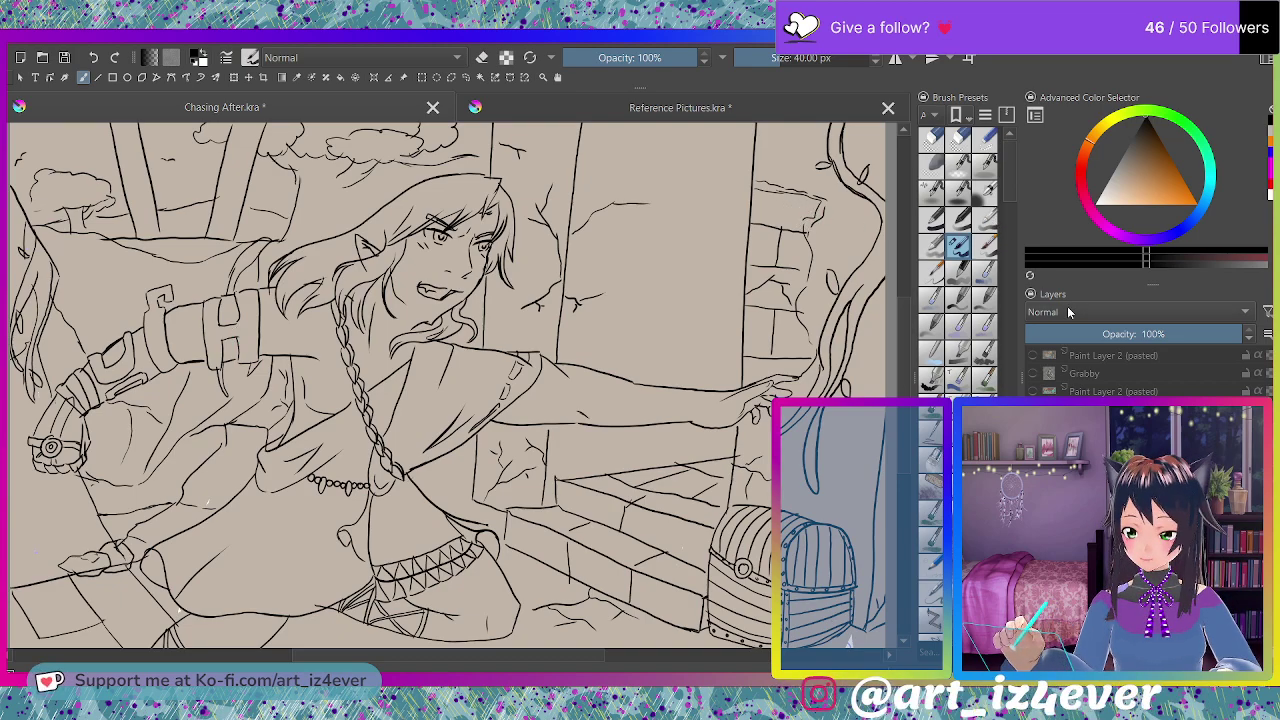
click(1153, 170)
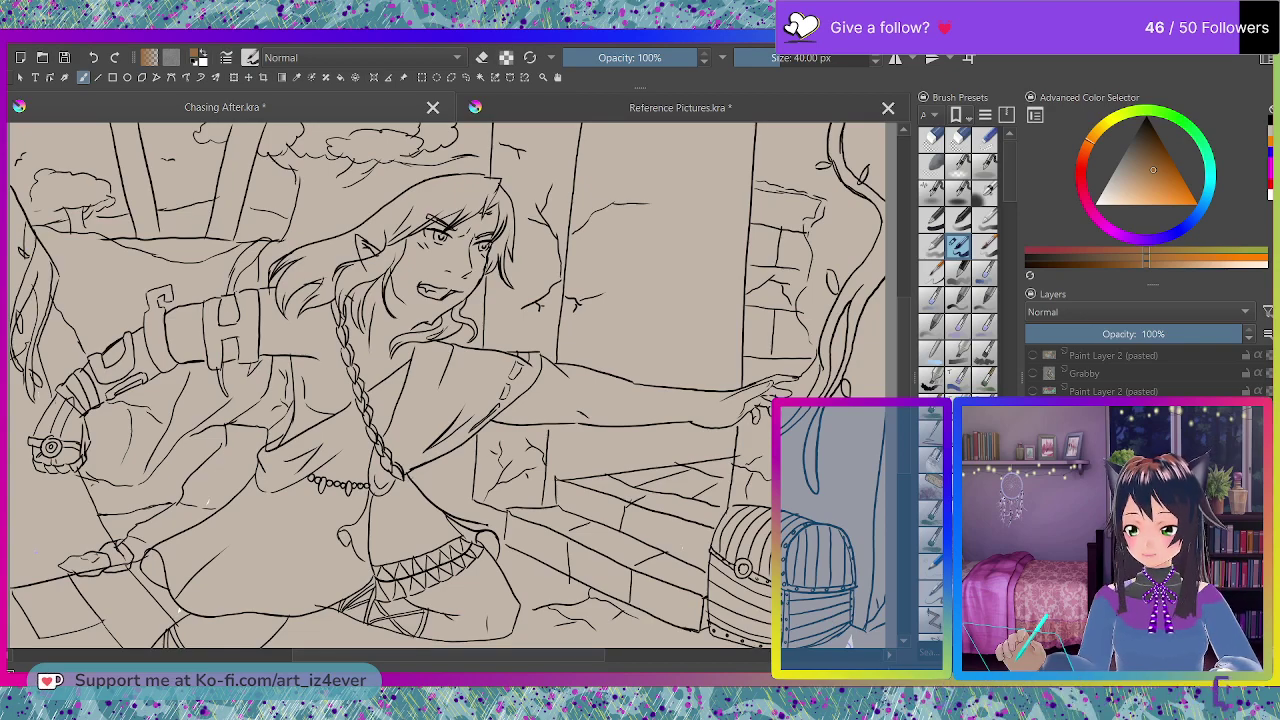
click(1146, 151)
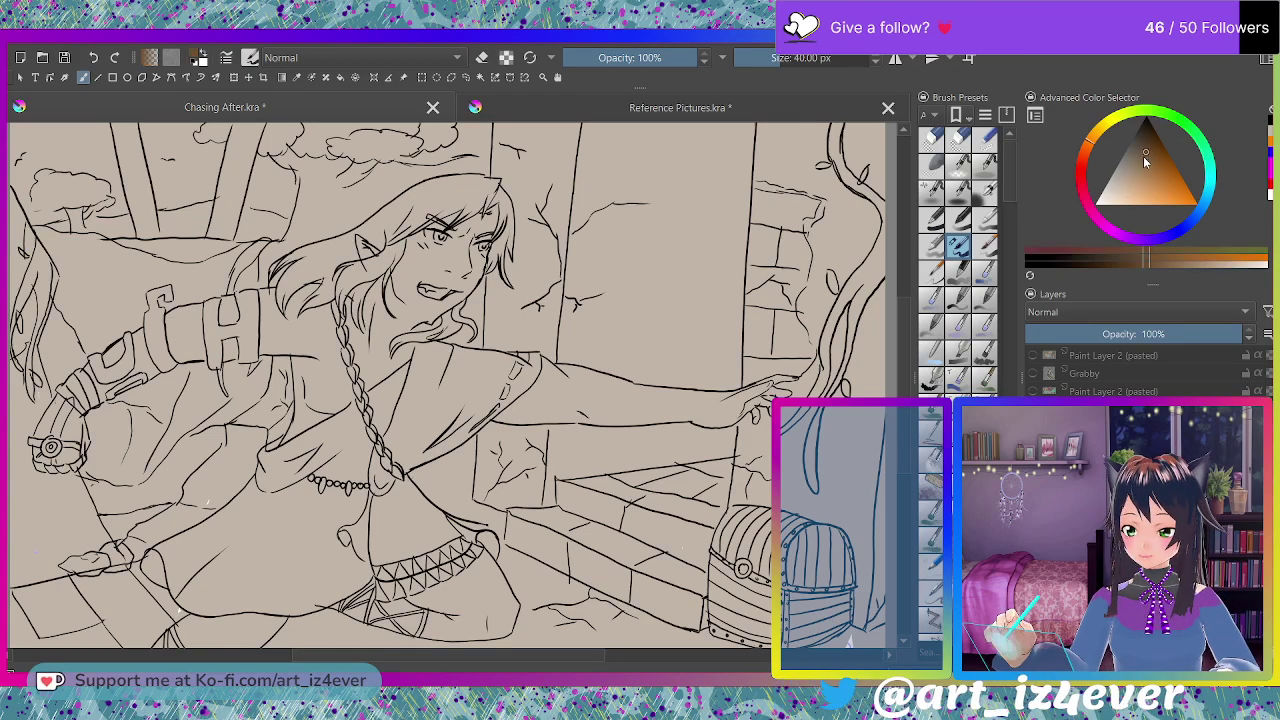
mouse_move(760, 554)
mouse_down()
mouse_move(741, 543)
mouse_move(728, 568)
mouse_move(719, 539)
mouse_move(718, 565)
mouse_move(734, 513)
mouse_move(760, 515)
mouse_up()
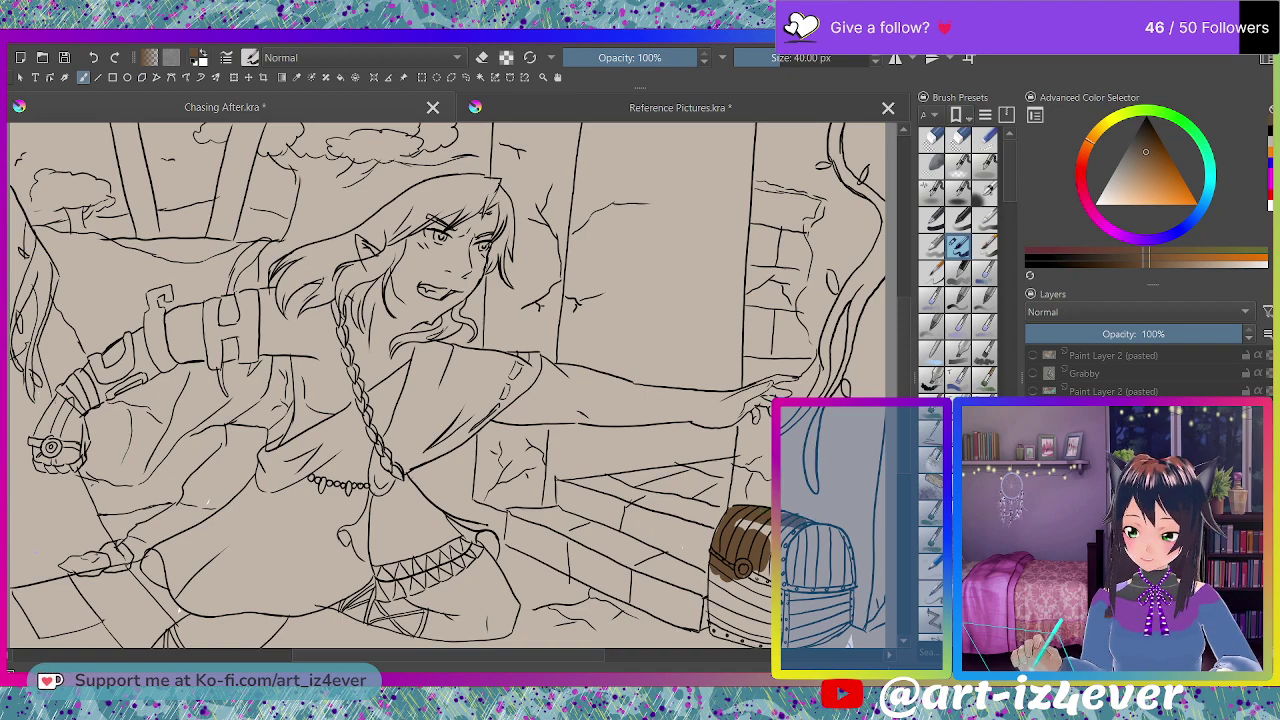
mouse_move(818, 556)
mouse_down()
mouse_move(821, 630)
mouse_move(849, 562)
mouse_move(840, 538)
mouse_move(812, 528)
mouse_move(788, 590)
mouse_move(836, 630)
mouse_move(762, 647)
mouse_move(720, 586)
mouse_move(714, 614)
mouse_move(763, 553)
mouse_move(768, 630)
mouse_move(808, 602)
mouse_up()
mouse_move(790, 546)
mouse_down()
mouse_move(786, 532)
mouse_move(740, 548)
mouse_up()
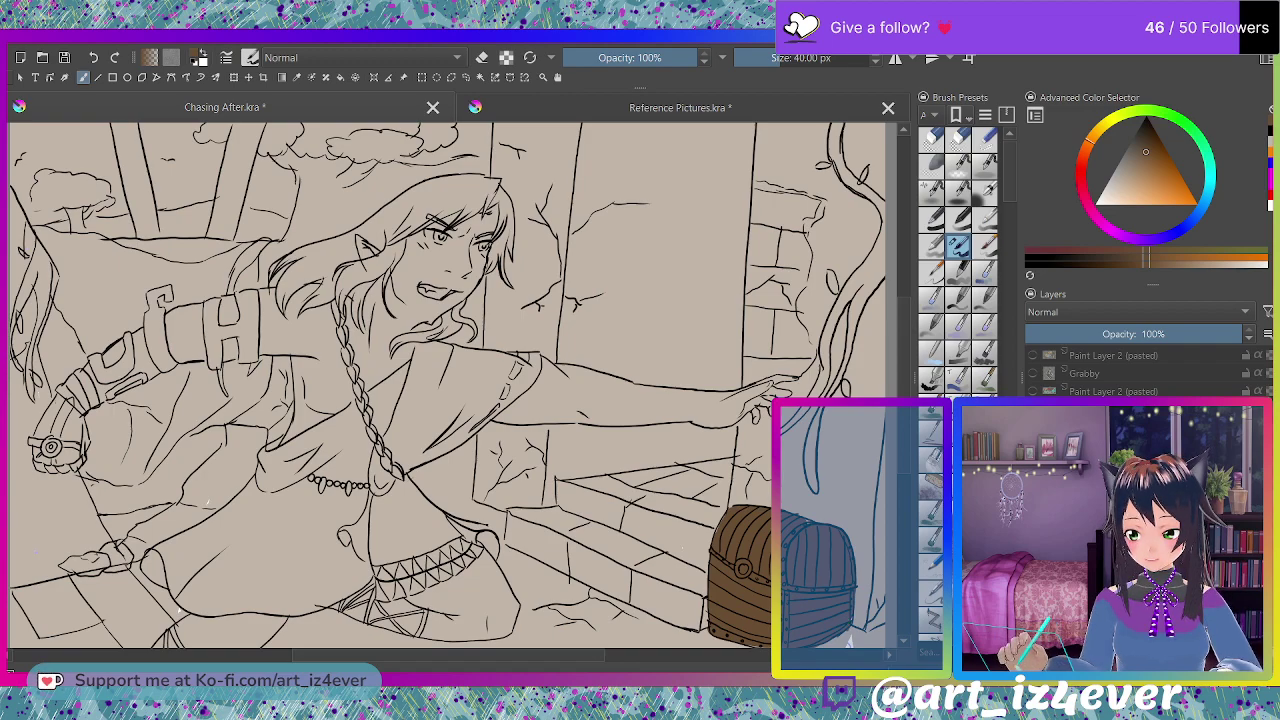
ctrl+click(849, 640)
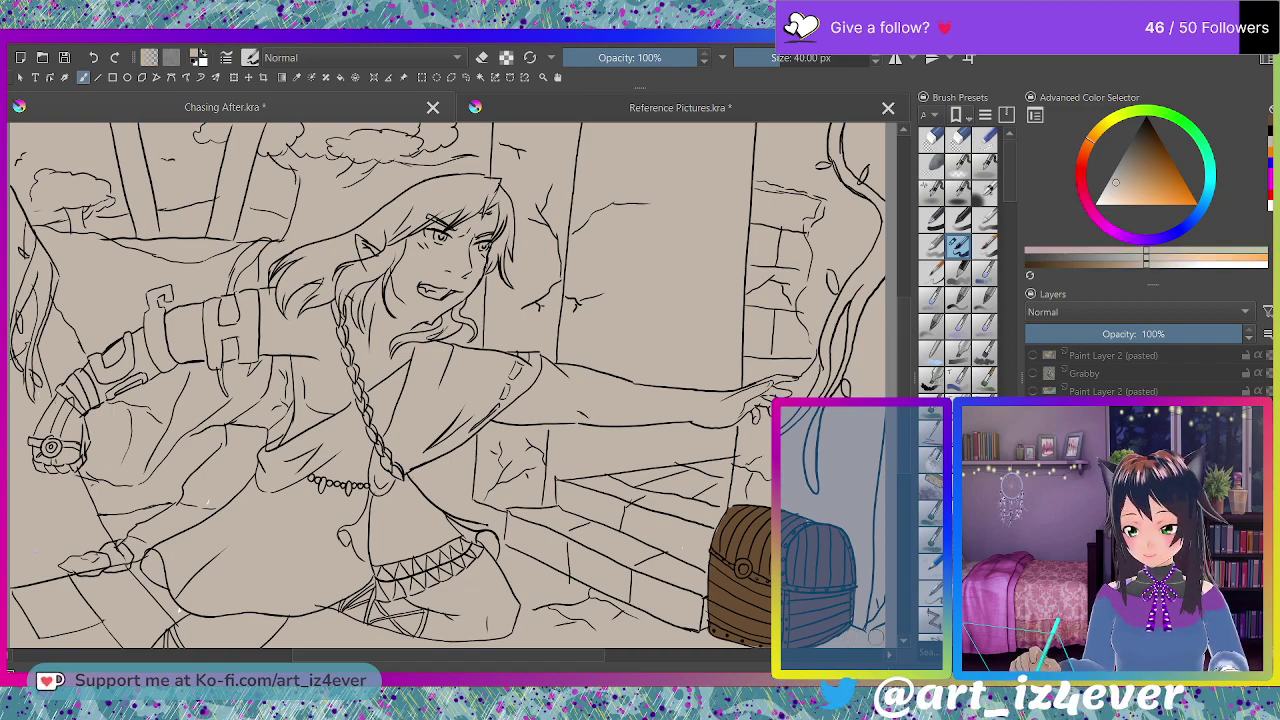
click(878, 638)
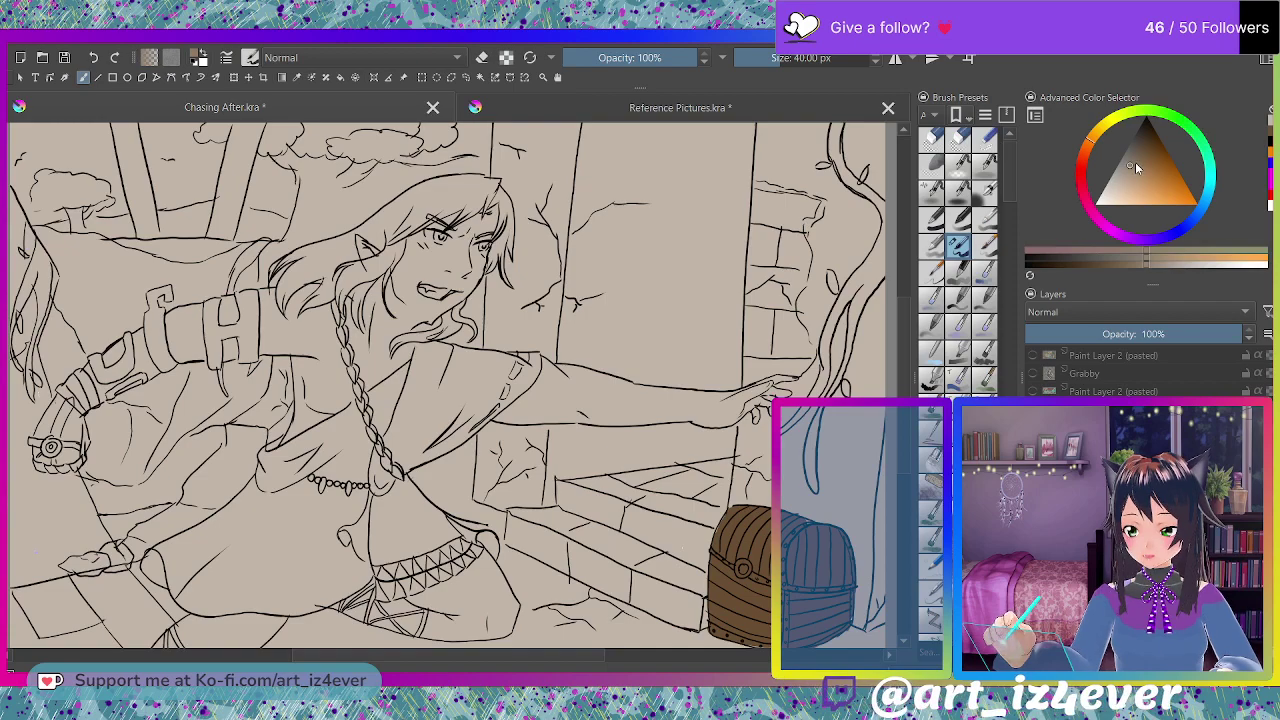
- Pick a muted brownish red and fill the exposed brick patch in the wall above the outstretched hand
click(1135, 162)
click(1083, 180)
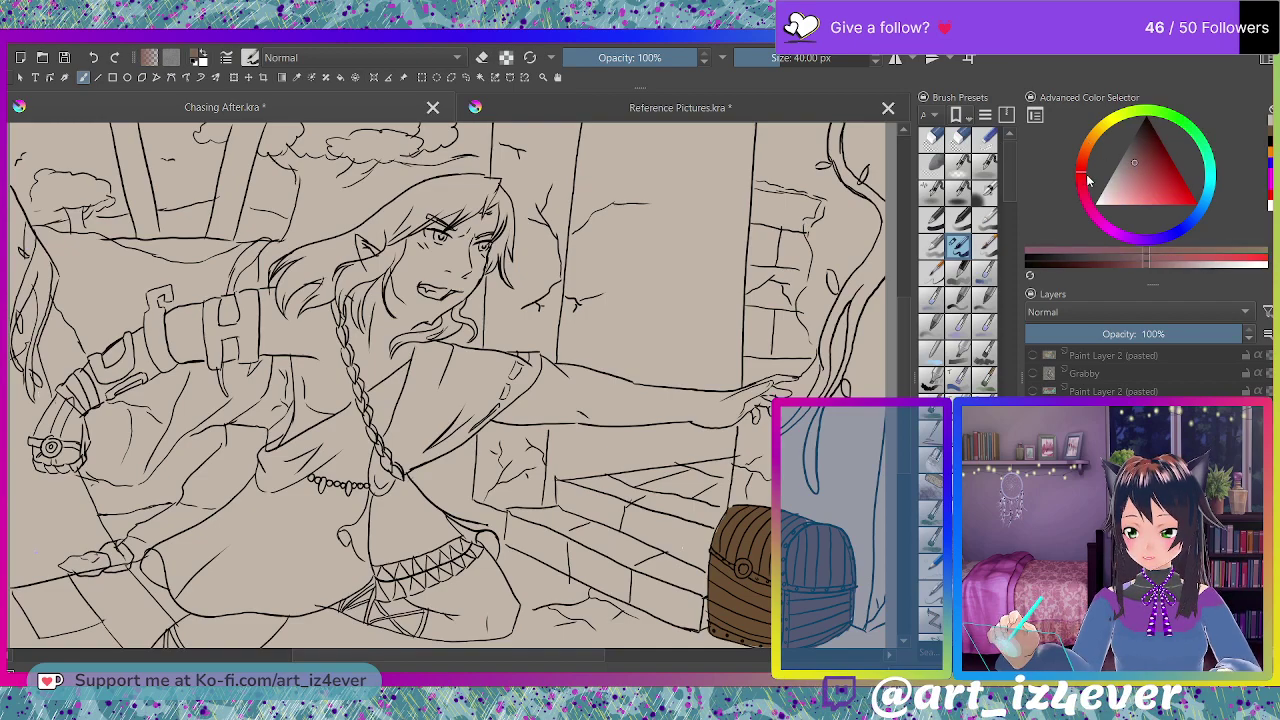
drag(770, 275, 767, 316)
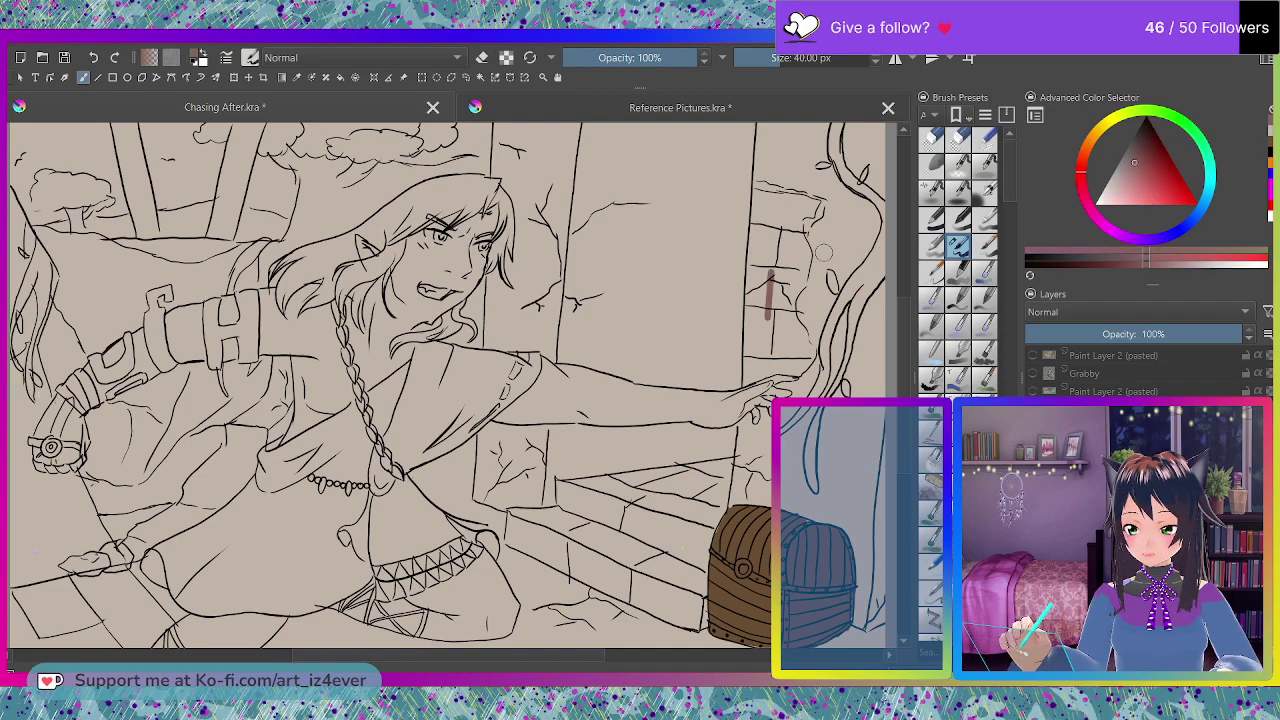
mouse_move(792, 258)
mouse_down()
mouse_move(781, 290)
mouse_move(798, 272)
mouse_move(797, 228)
mouse_move(761, 300)
mouse_move(759, 220)
mouse_move(747, 290)
mouse_move(755, 233)
mouse_move(752, 266)
mouse_up()
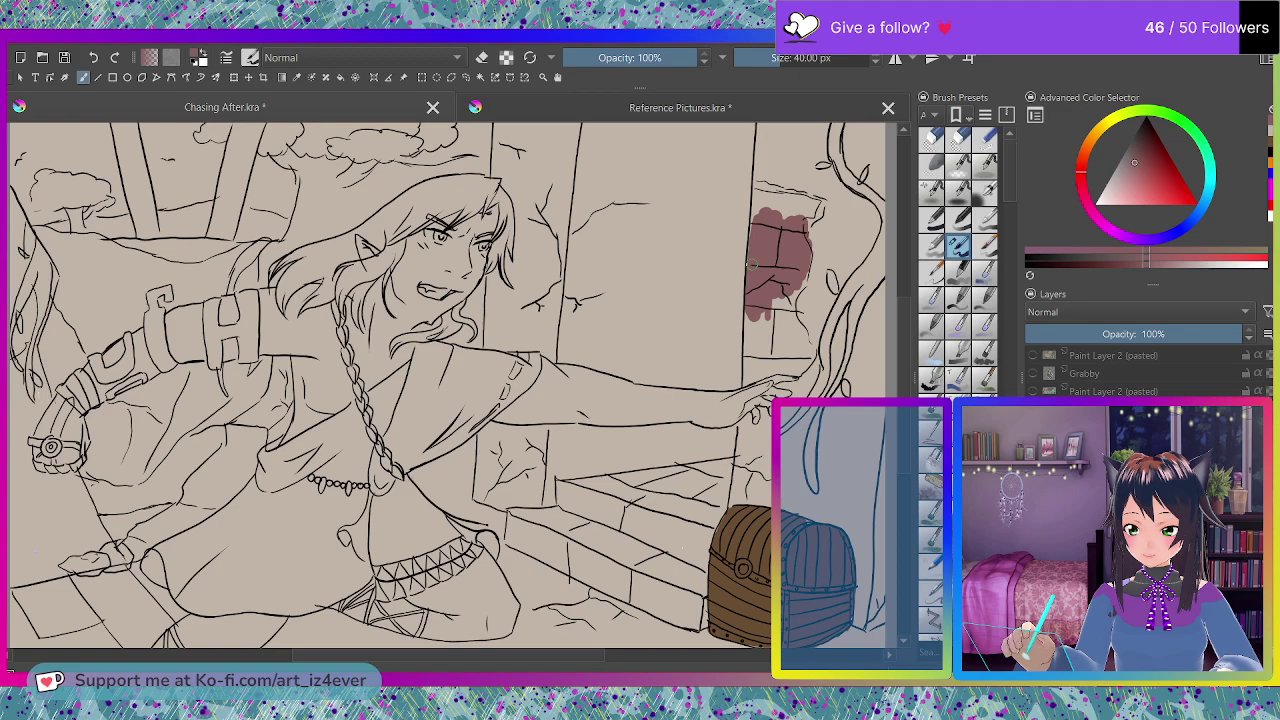
mouse_move(760, 200)
mouse_down()
mouse_move(806, 202)
mouse_move(808, 215)
mouse_move(814, 205)
mouse_move(790, 210)
mouse_up()
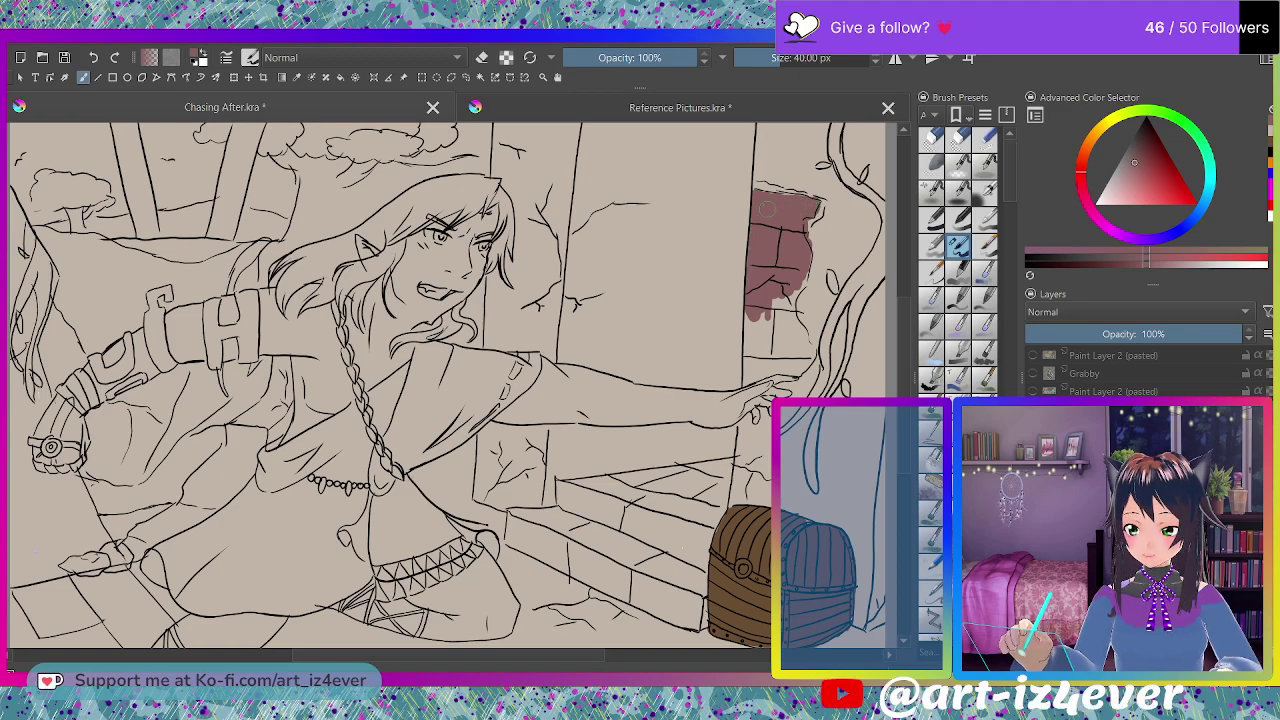
mouse_move(798, 306)
mouse_down()
mouse_move(807, 354)
mouse_move(750, 351)
mouse_move(783, 296)
mouse_move(790, 345)
mouse_up()
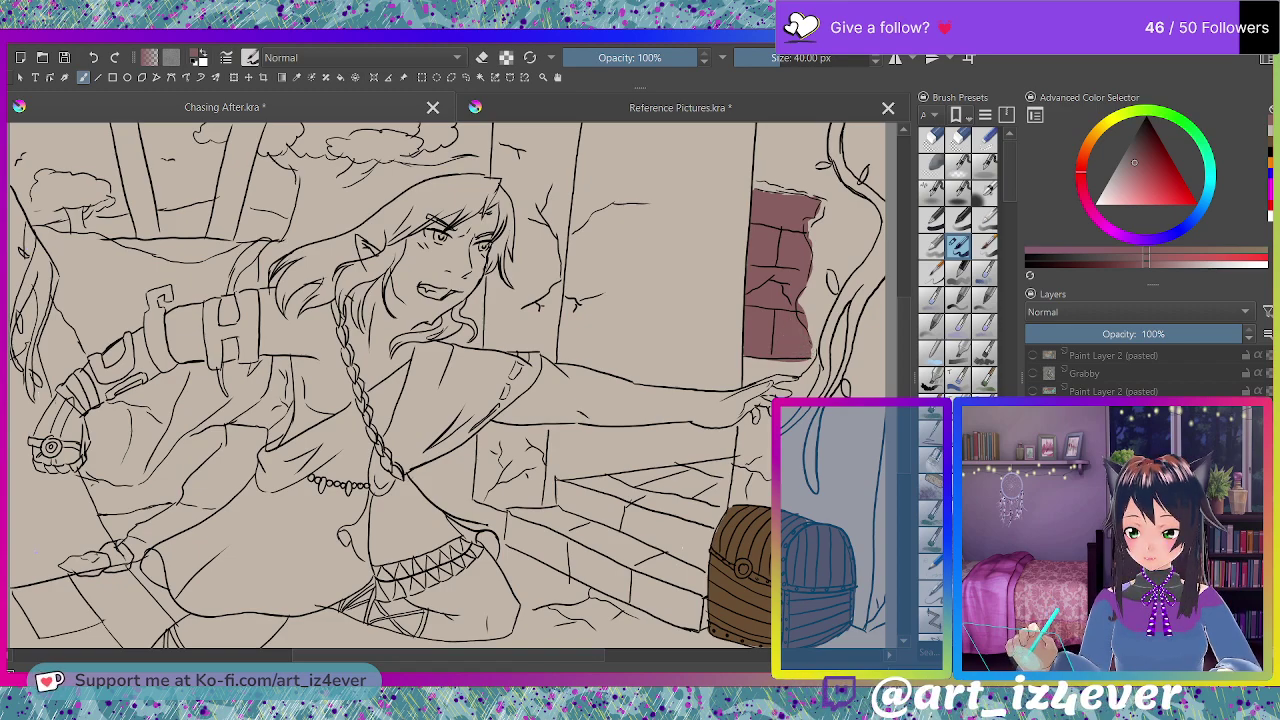
drag(788, 188, 764, 190)
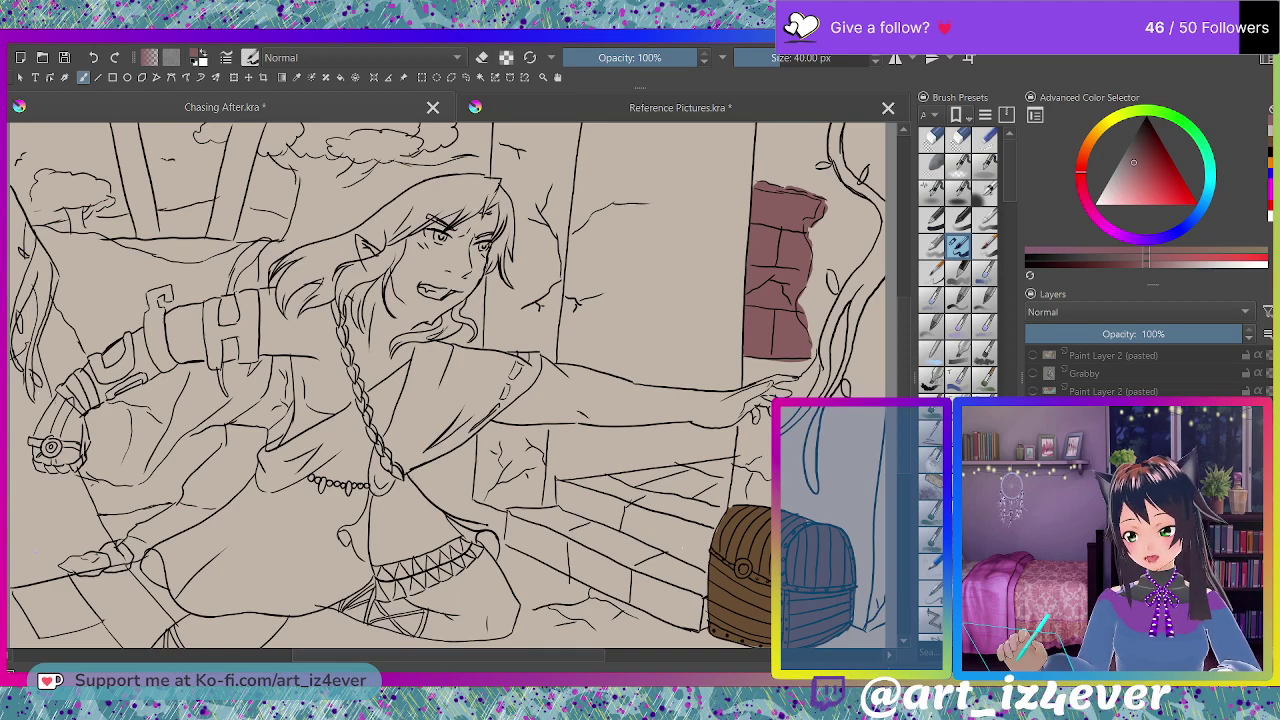
- Pick a darker reddish brown and paint the trunk, branches and roots of the tree behind the character and the small distant tree's trunk
drag(1139, 158, 1146, 143)
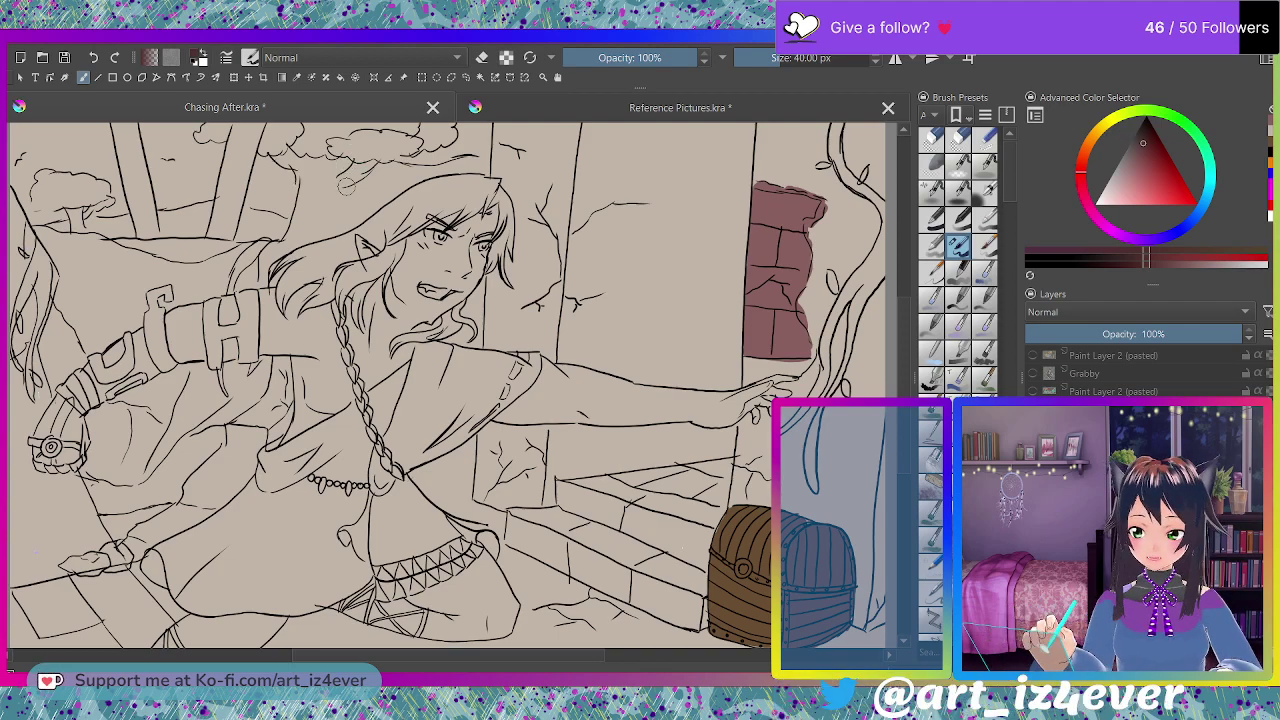
mouse_move(328, 218)
mouse_down()
mouse_move(368, 168)
mouse_move(356, 167)
mouse_up()
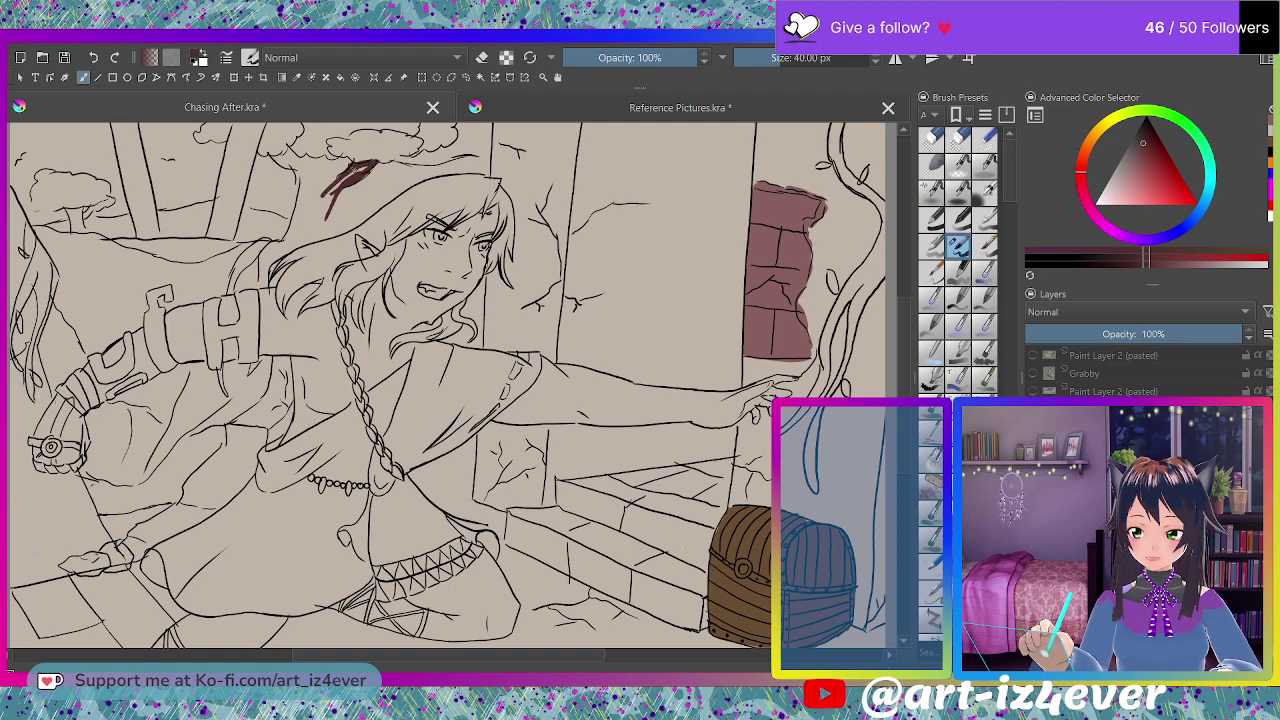
mouse_move(310, 214)
mouse_down()
mouse_move(294, 240)
mouse_move(248, 258)
mouse_move(229, 291)
mouse_up()
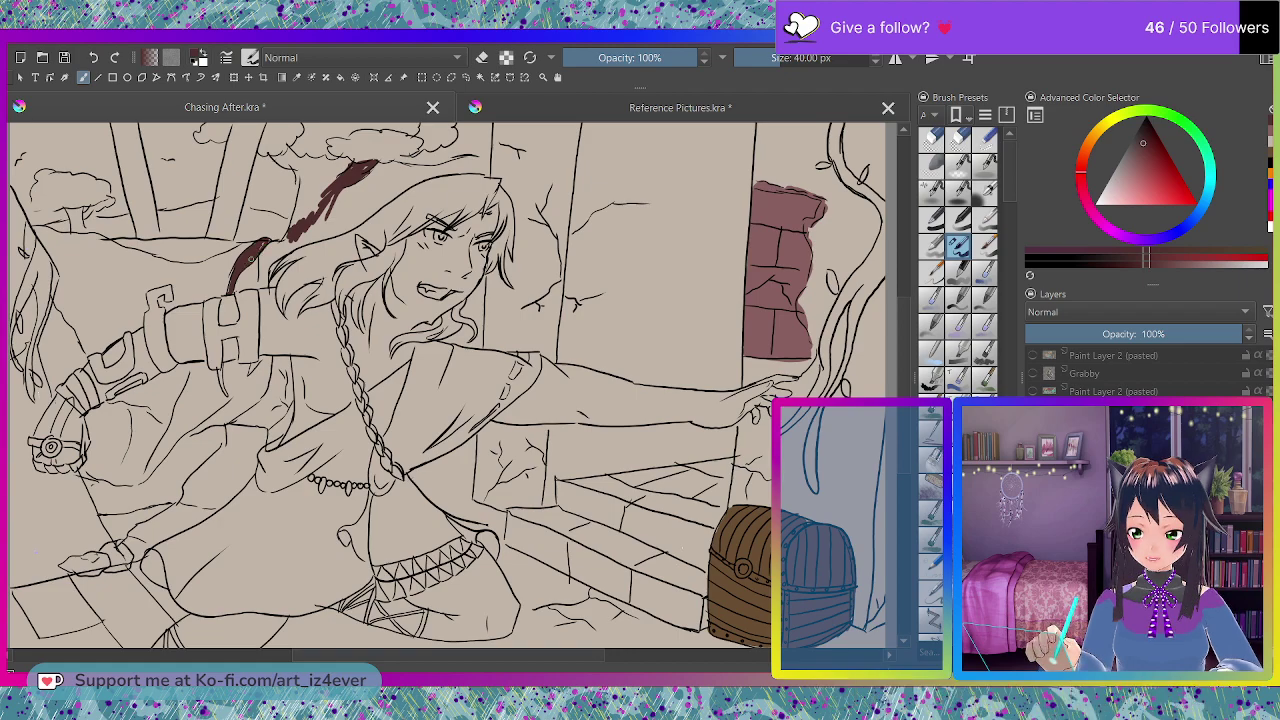
drag(217, 367, 224, 393)
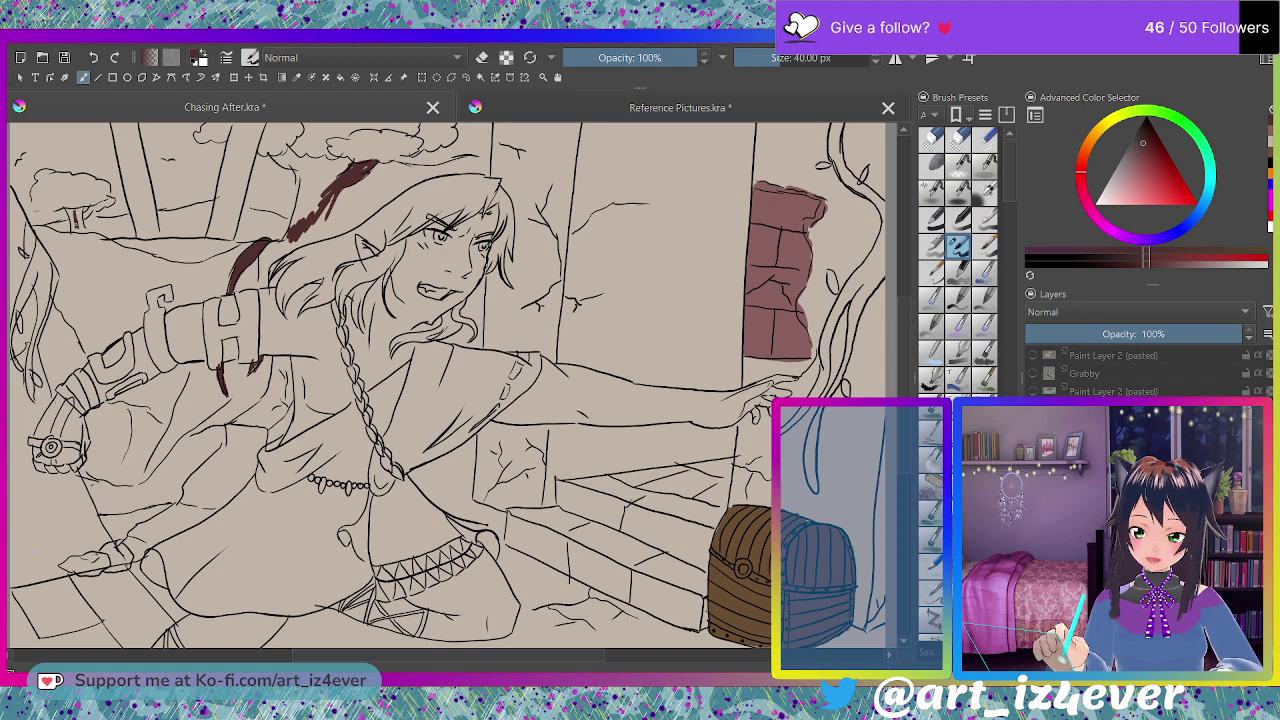
drag(72, 208, 76, 230)
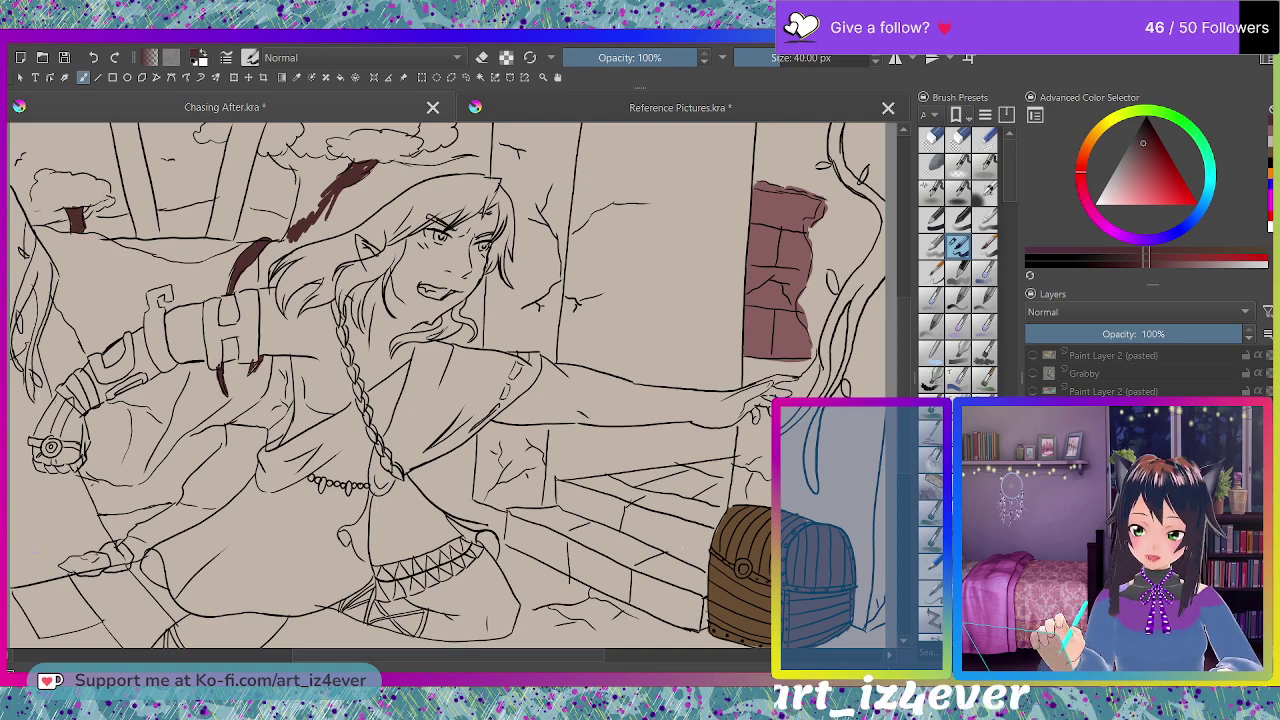
mouse_move(298, 200)
mouse_down()
mouse_move(300, 178)
mouse_move(272, 156)
mouse_move(296, 156)
mouse_move(304, 180)
mouse_move(330, 162)
mouse_move(344, 170)
mouse_up()
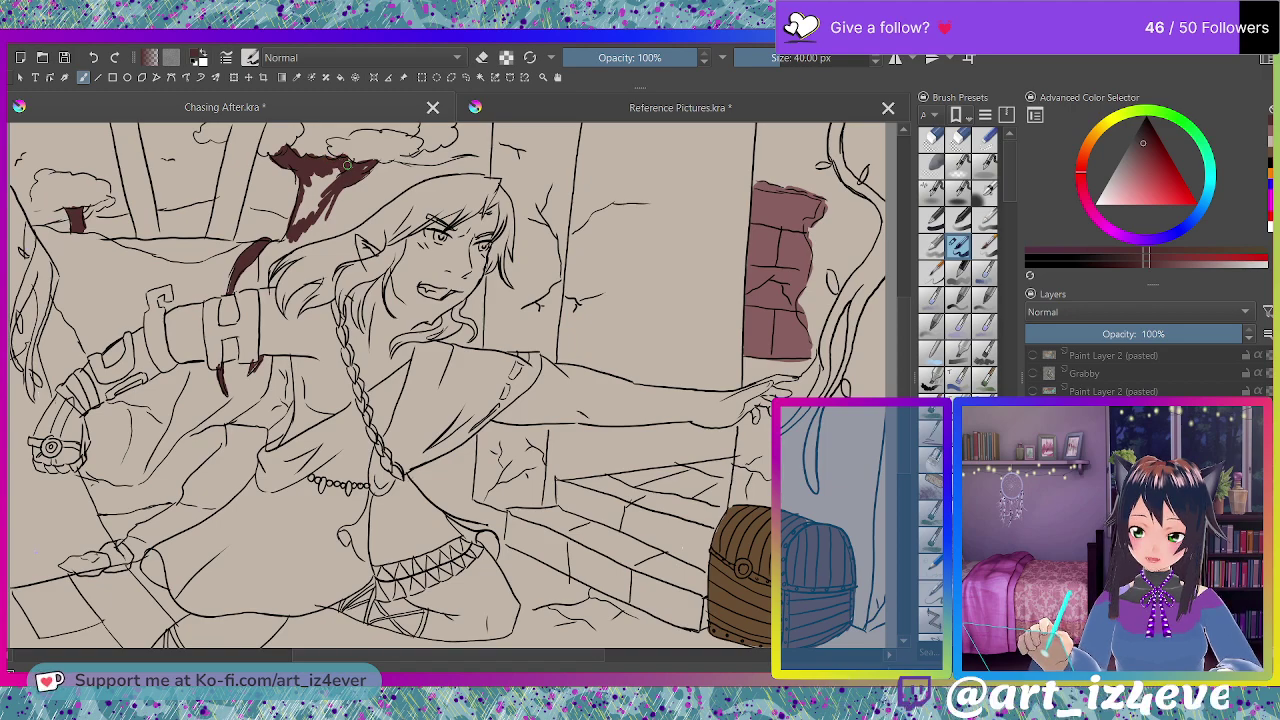
mouse_move(304, 212)
mouse_down()
mouse_move(306, 187)
mouse_move(344, 172)
mouse_up()
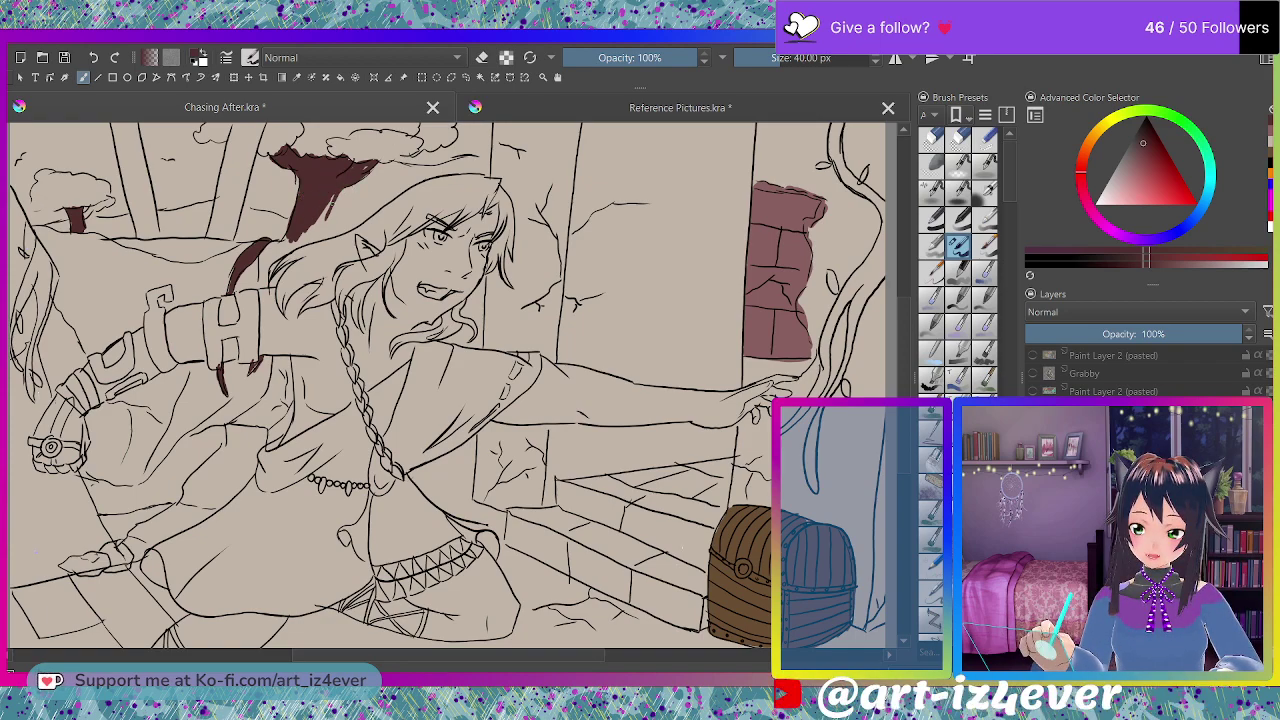
mouse_move(318, 216)
mouse_down()
mouse_move(308, 236)
mouse_move(283, 241)
mouse_up()
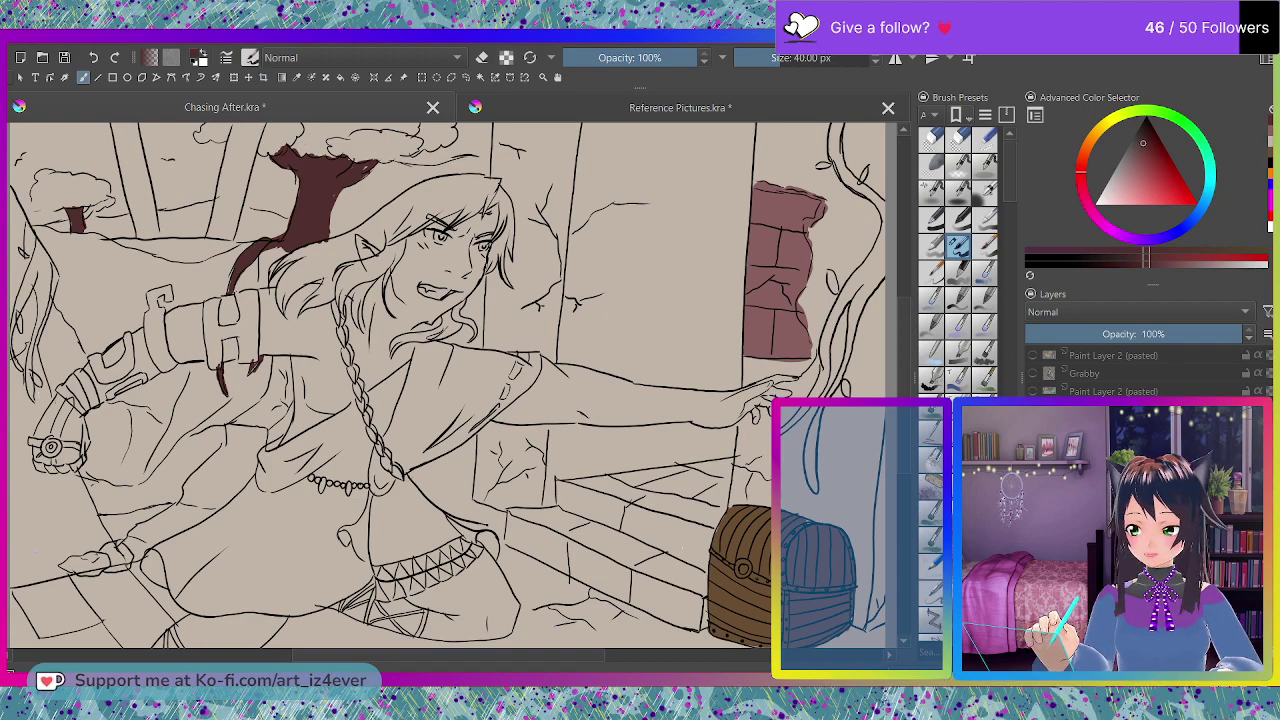
- Pick a deep dark red and fill the two slanted posts standing on the hill between the trees
drag(1145, 173, 1164, 153)
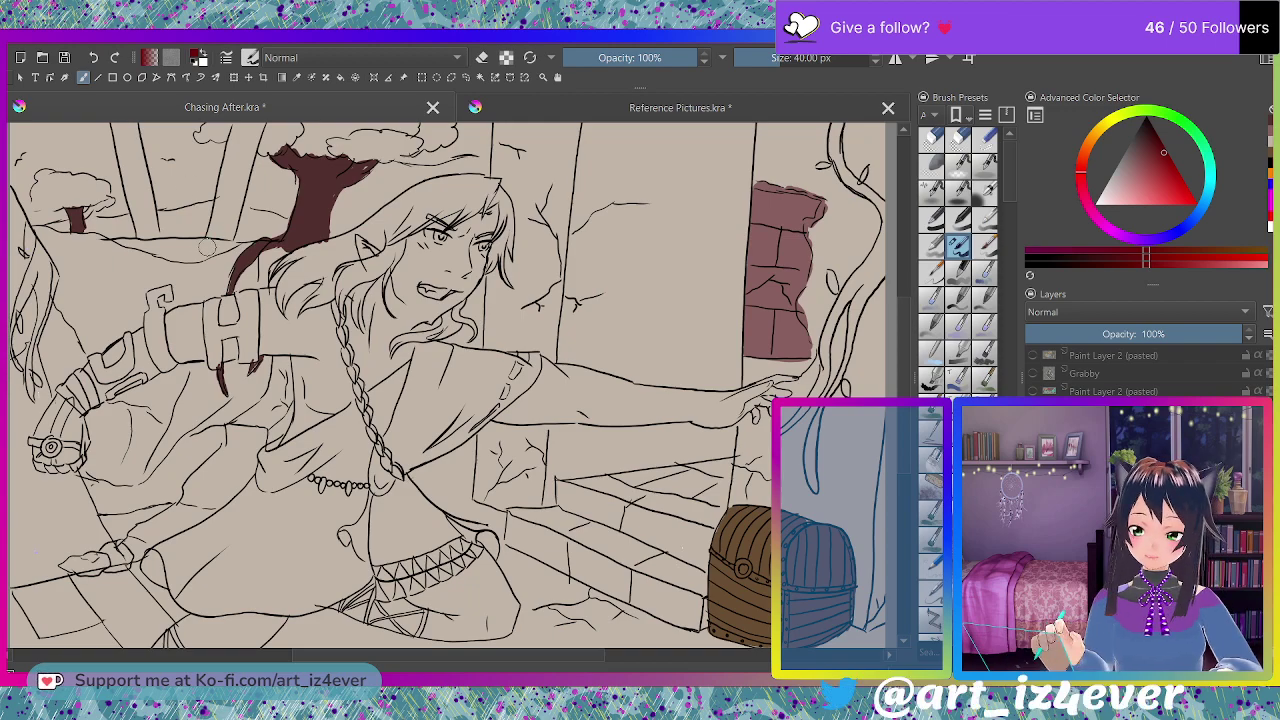
mouse_move(227, 184)
mouse_down()
mouse_move(215, 230)
mouse_move(234, 240)
mouse_move(220, 232)
mouse_up()
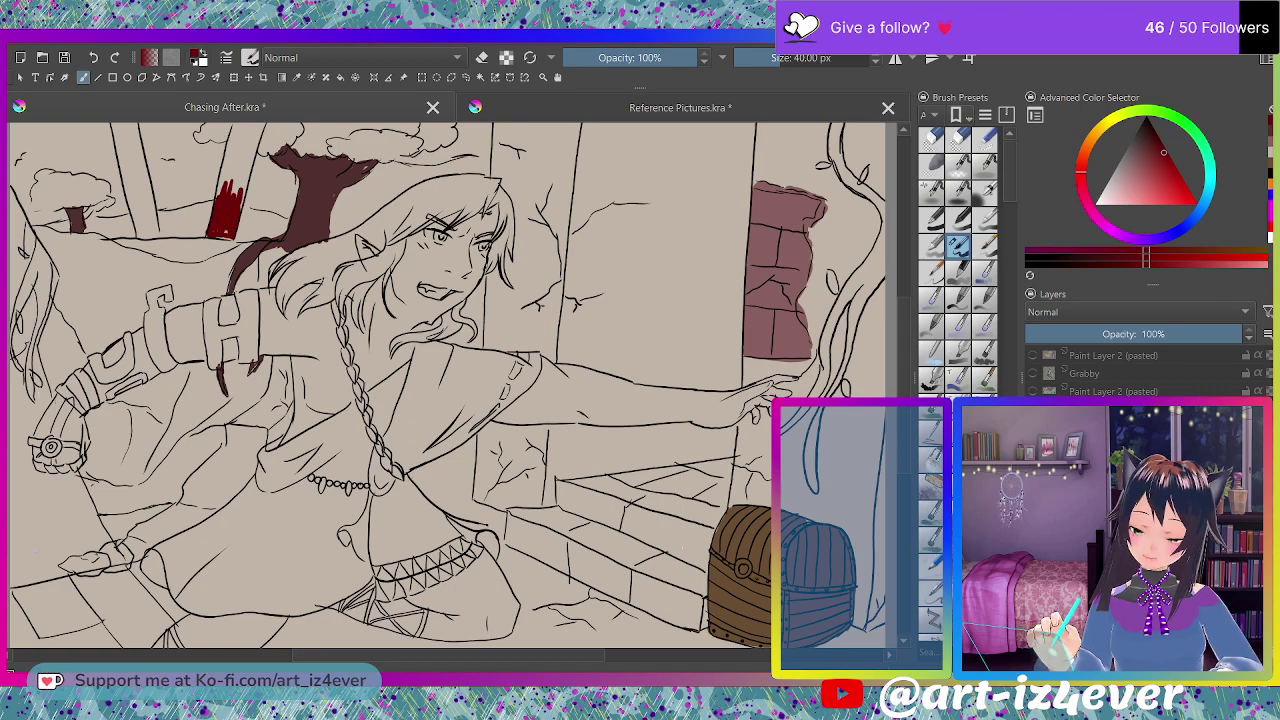
mouse_move(244, 126)
mouse_down()
mouse_move(228, 190)
mouse_move(224, 178)
mouse_up()
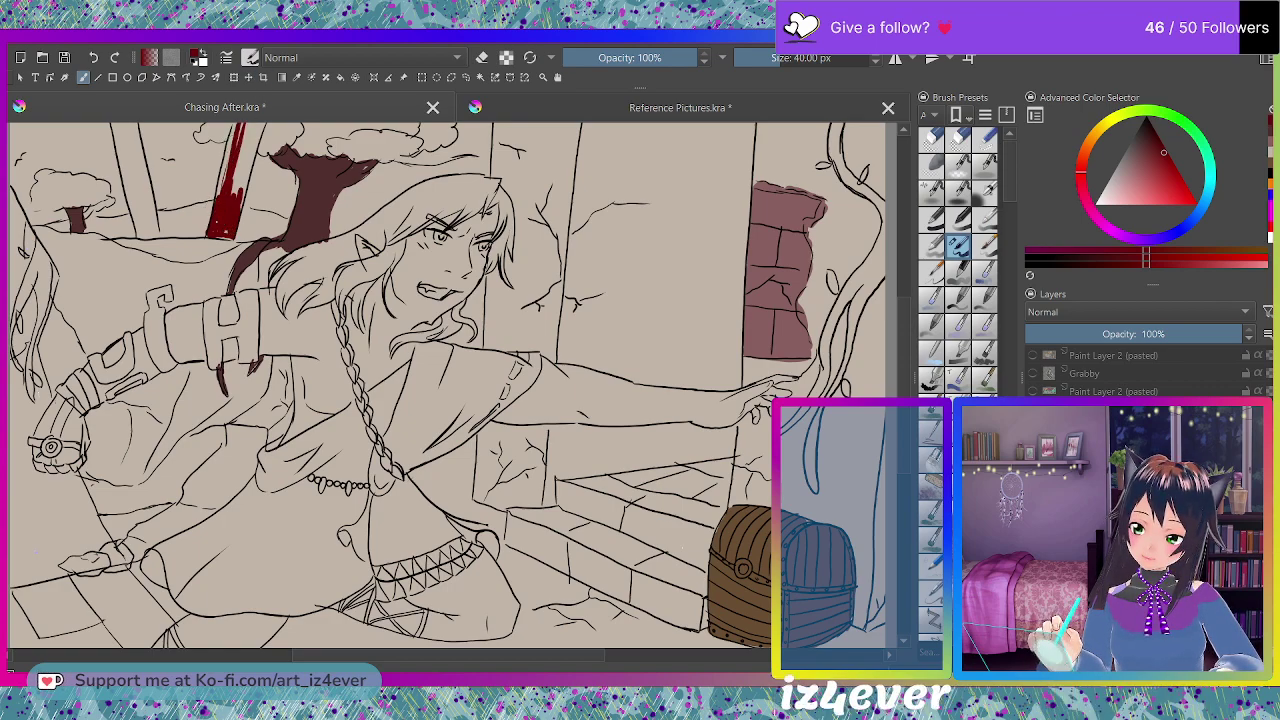
mouse_move(238, 126)
mouse_down()
mouse_move(218, 208)
mouse_move(236, 150)
mouse_move(236, 217)
mouse_move(248, 135)
mouse_move(259, 137)
mouse_move(240, 170)
mouse_up()
drag(233, 125, 224, 161)
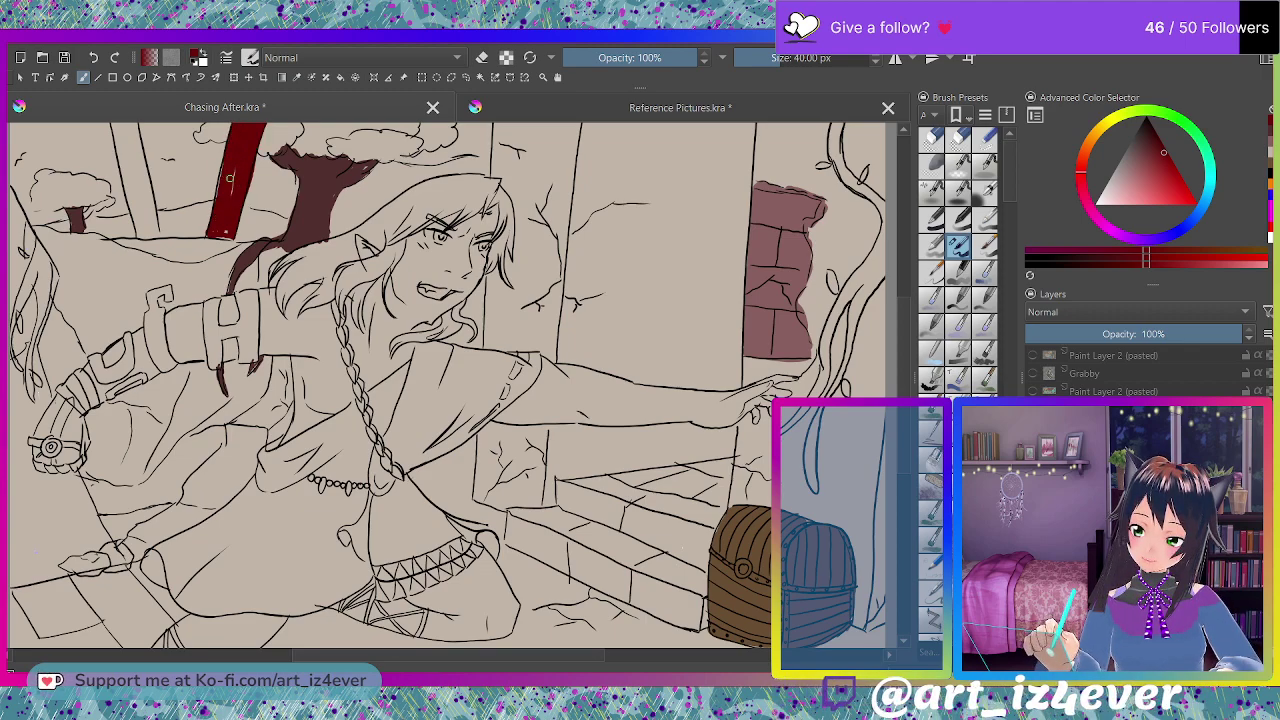
drag(229, 230, 208, 236)
mouse_move(128, 190)
mouse_down()
mouse_move(140, 234)
mouse_move(155, 238)
mouse_up()
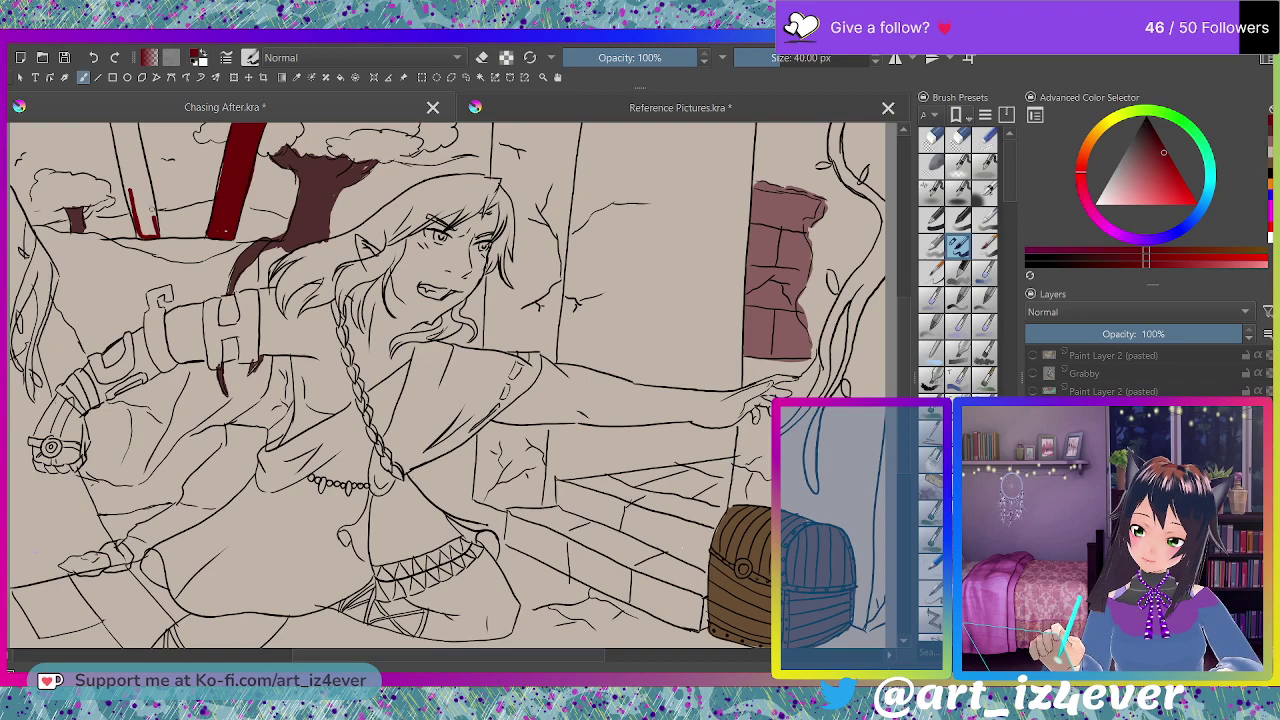
drag(143, 166, 151, 216)
mouse_move(139, 157)
mouse_down()
mouse_move(132, 130)
mouse_move(114, 130)
mouse_move(146, 232)
mouse_up()
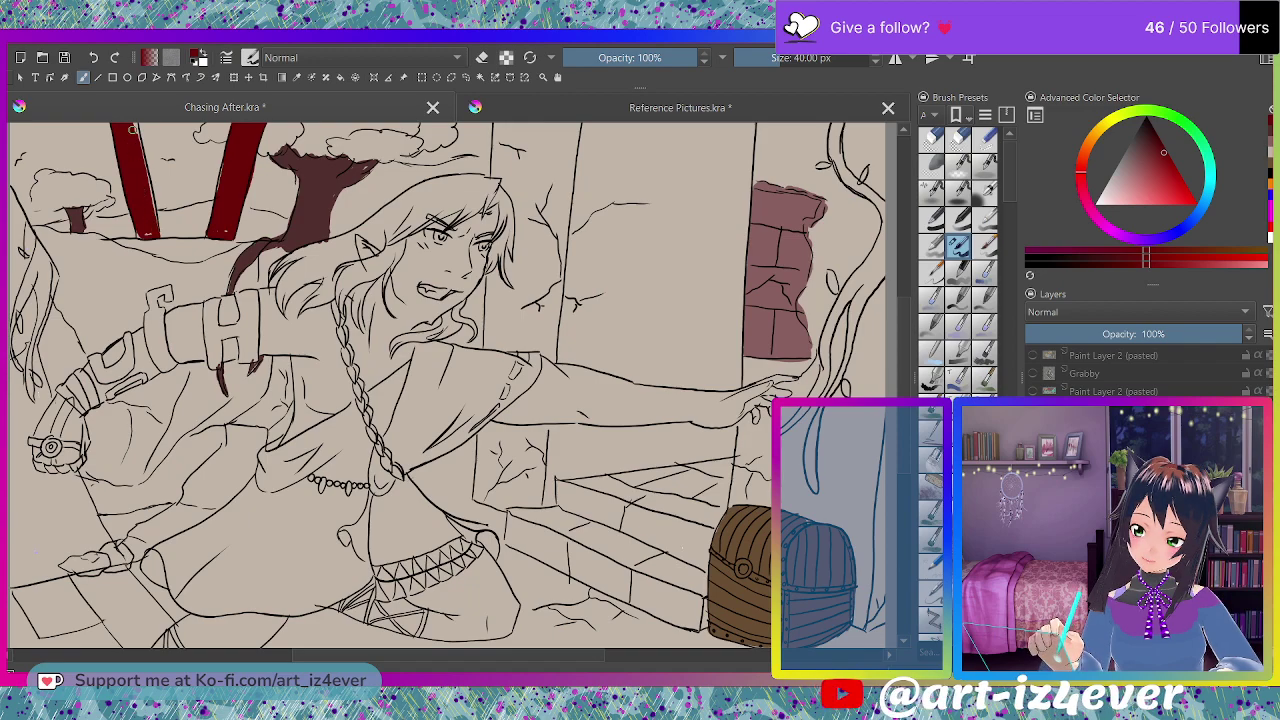
drag(131, 130, 152, 235)
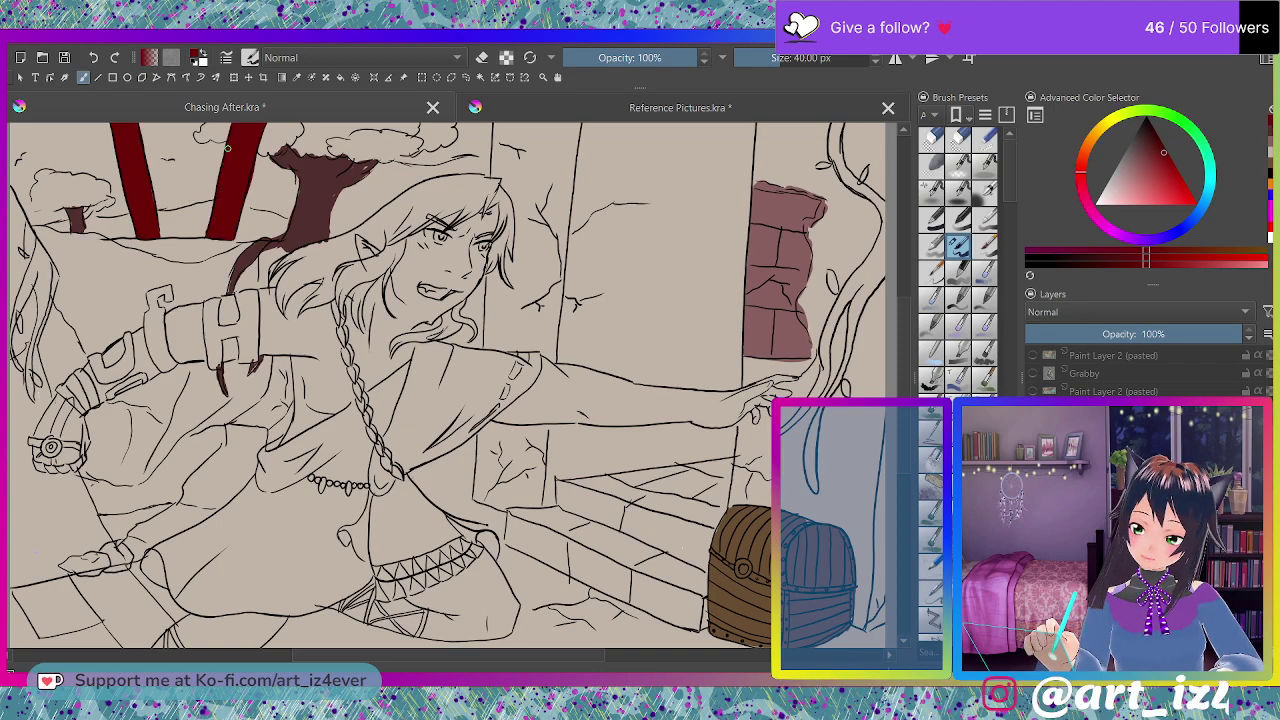
- Pick a medium teal blue and paint the sky above the character's head, between the posts and around the trees, leaving the foliage beige
click(1206, 188)
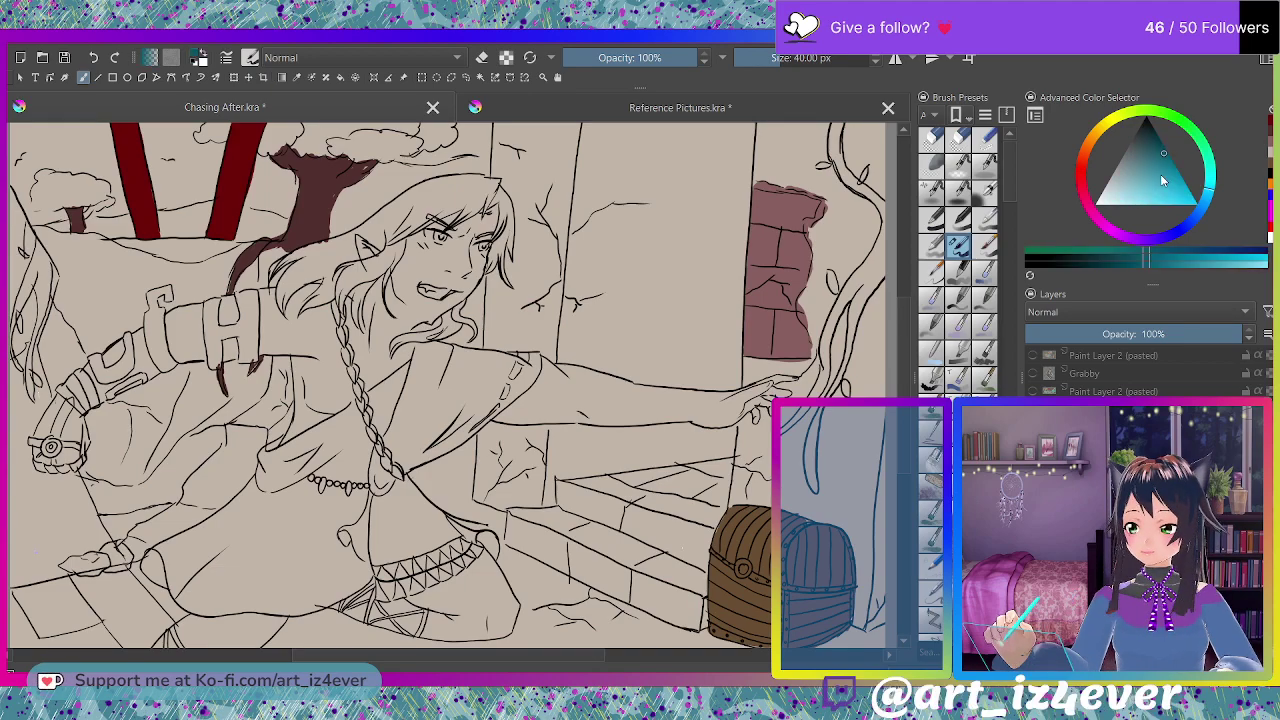
click(1146, 178)
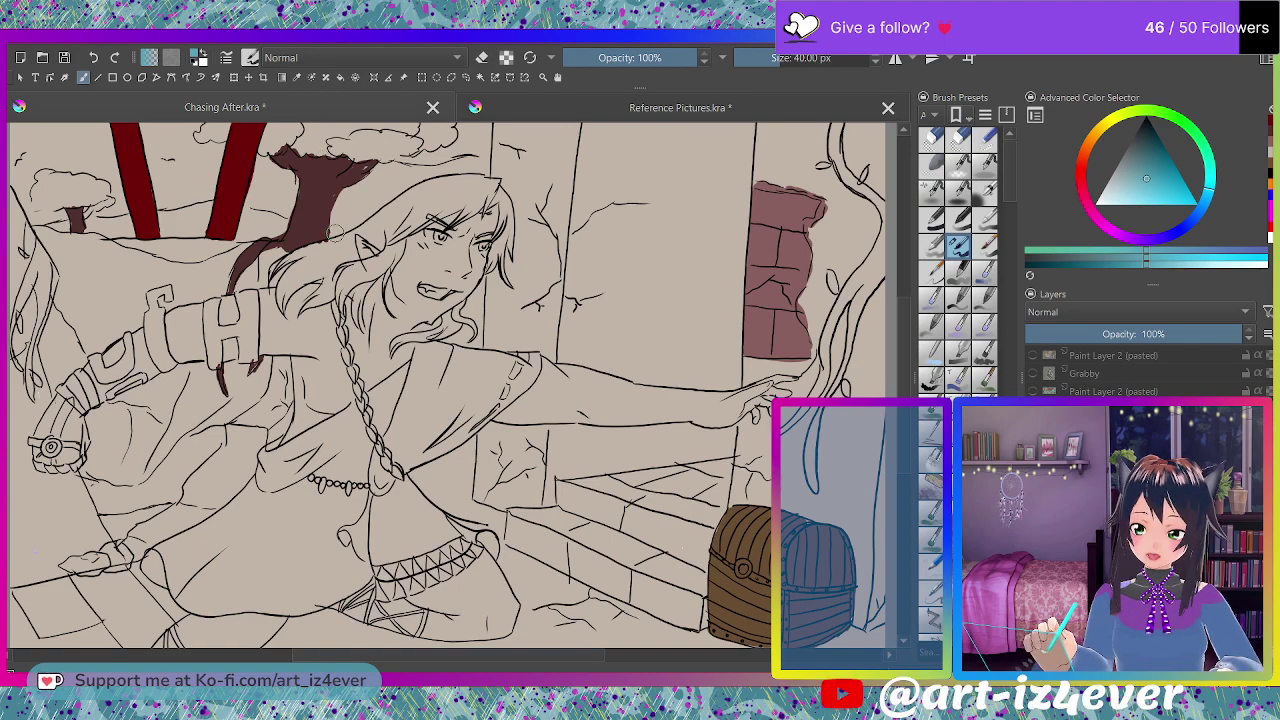
mouse_move(332, 236)
mouse_down()
mouse_move(360, 180)
mouse_move(390, 160)
mouse_move(488, 156)
mouse_move(486, 128)
mouse_move(482, 166)
mouse_move(464, 130)
mouse_move(450, 150)
mouse_up()
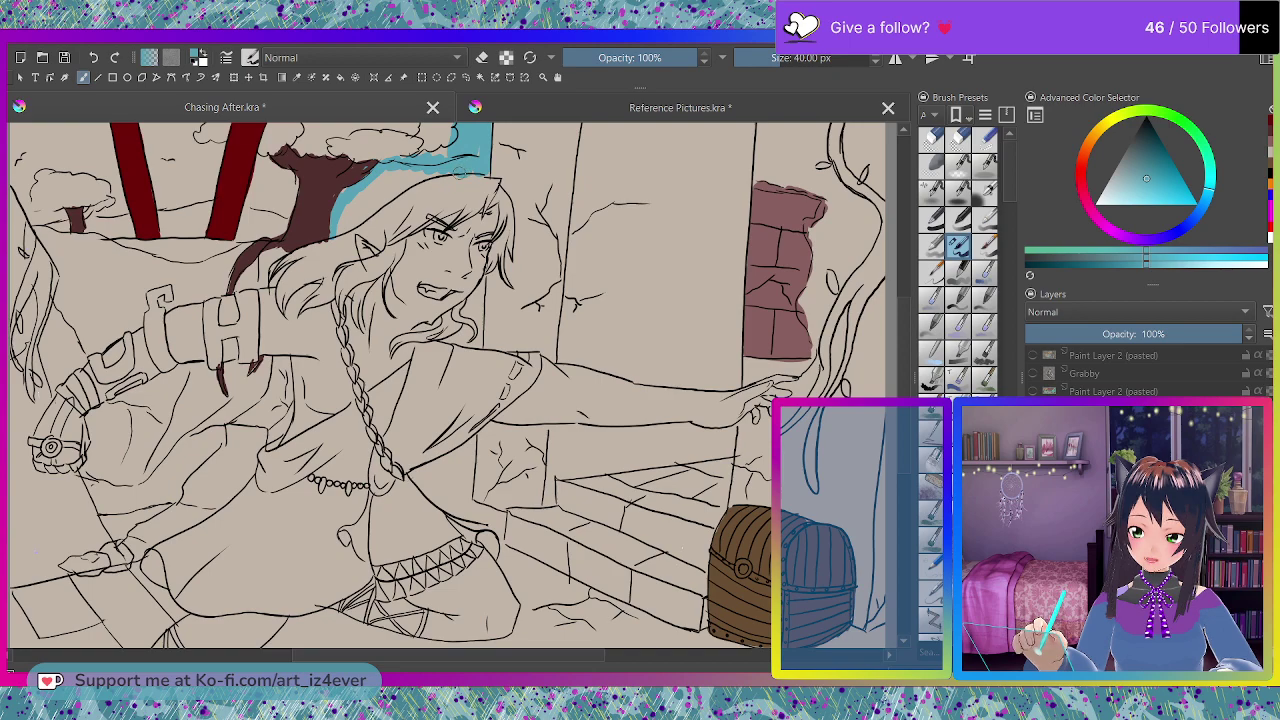
mouse_move(459, 172)
mouse_down()
mouse_move(334, 238)
mouse_move(436, 156)
mouse_move(424, 150)
mouse_up()
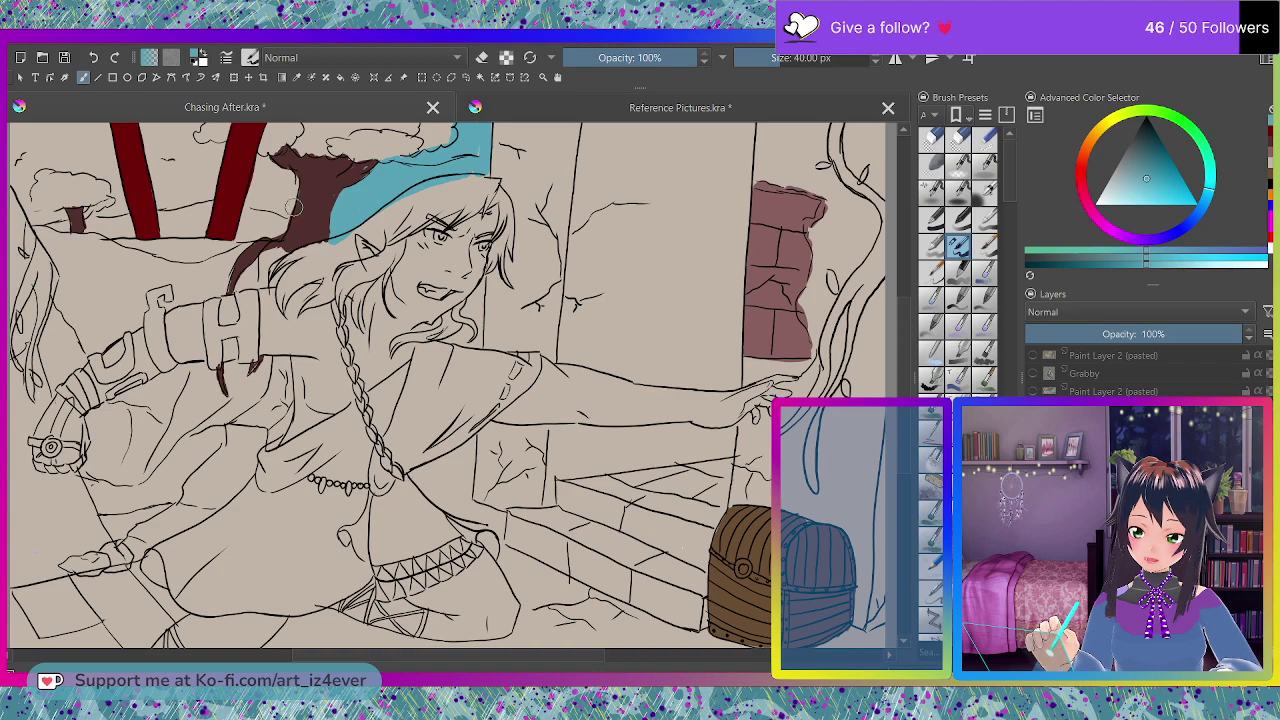
mouse_move(160, 204)
mouse_down()
mouse_move(153, 174)
mouse_move(176, 148)
mouse_move(212, 148)
mouse_move(206, 198)
mouse_move(184, 204)
mouse_up()
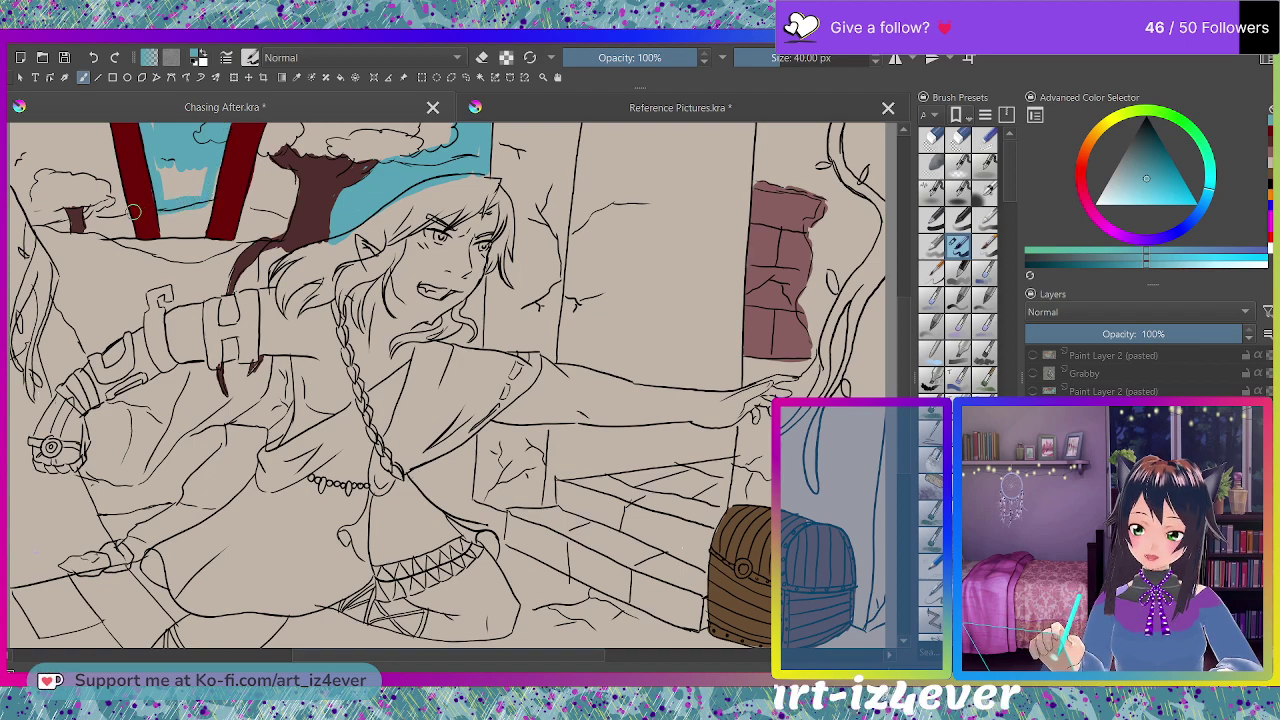
mouse_move(14, 208)
mouse_down()
mouse_move(74, 218)
mouse_move(16, 180)
mouse_move(50, 165)
mouse_move(132, 197)
mouse_move(213, 184)
mouse_up()
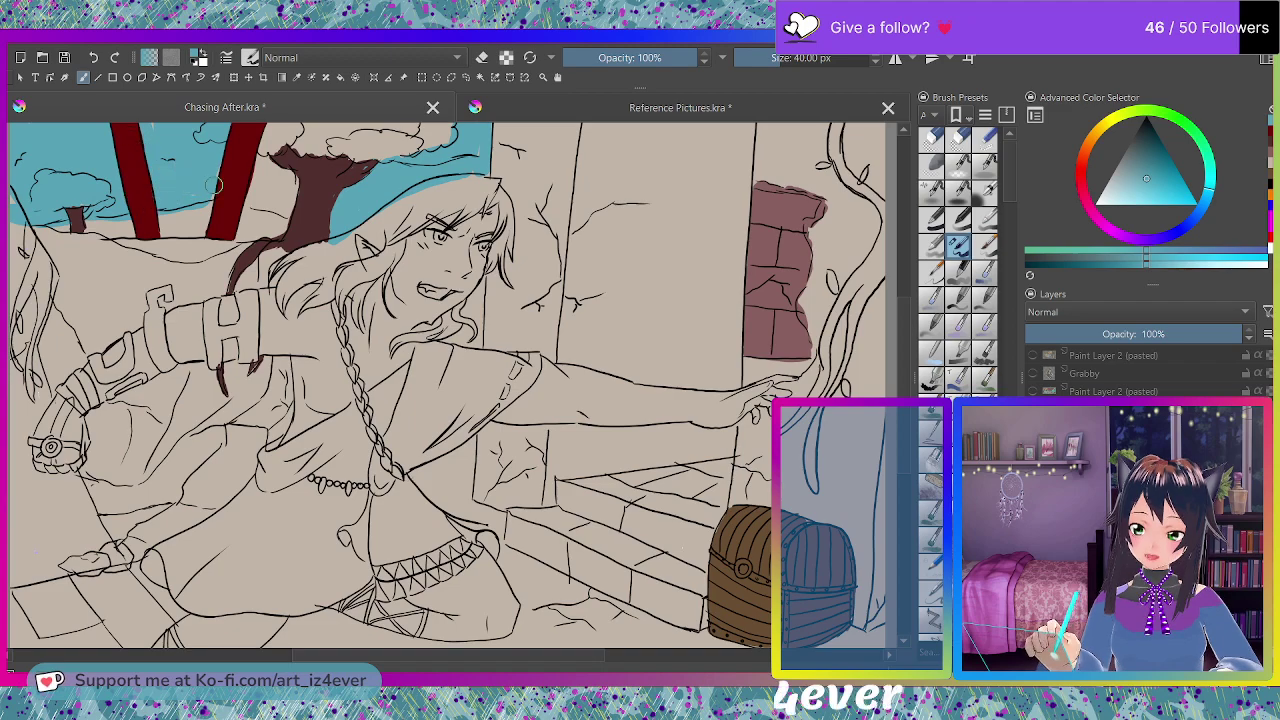
- Tidy the teal sky's lower edge along the hill between the red posts and the large tree
key(e)
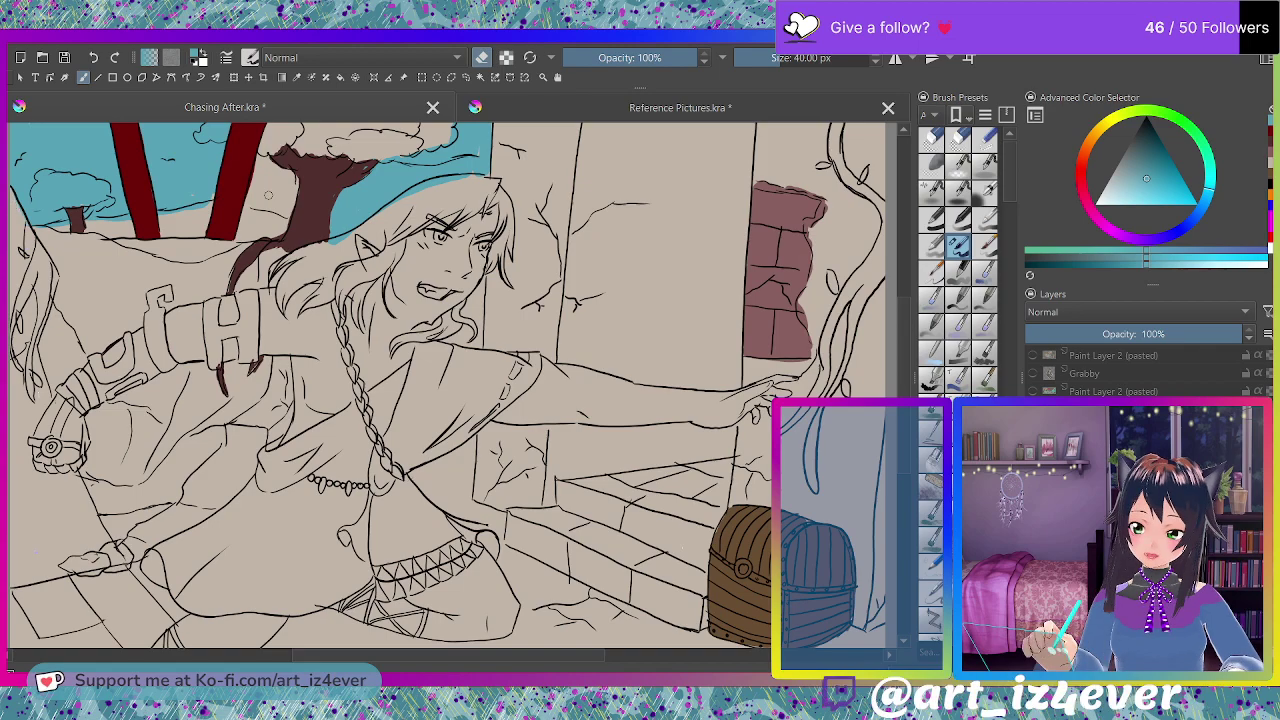
key(e)
mouse_move(268, 195)
mouse_down()
mouse_move(262, 212)
mouse_move(268, 164)
mouse_up()
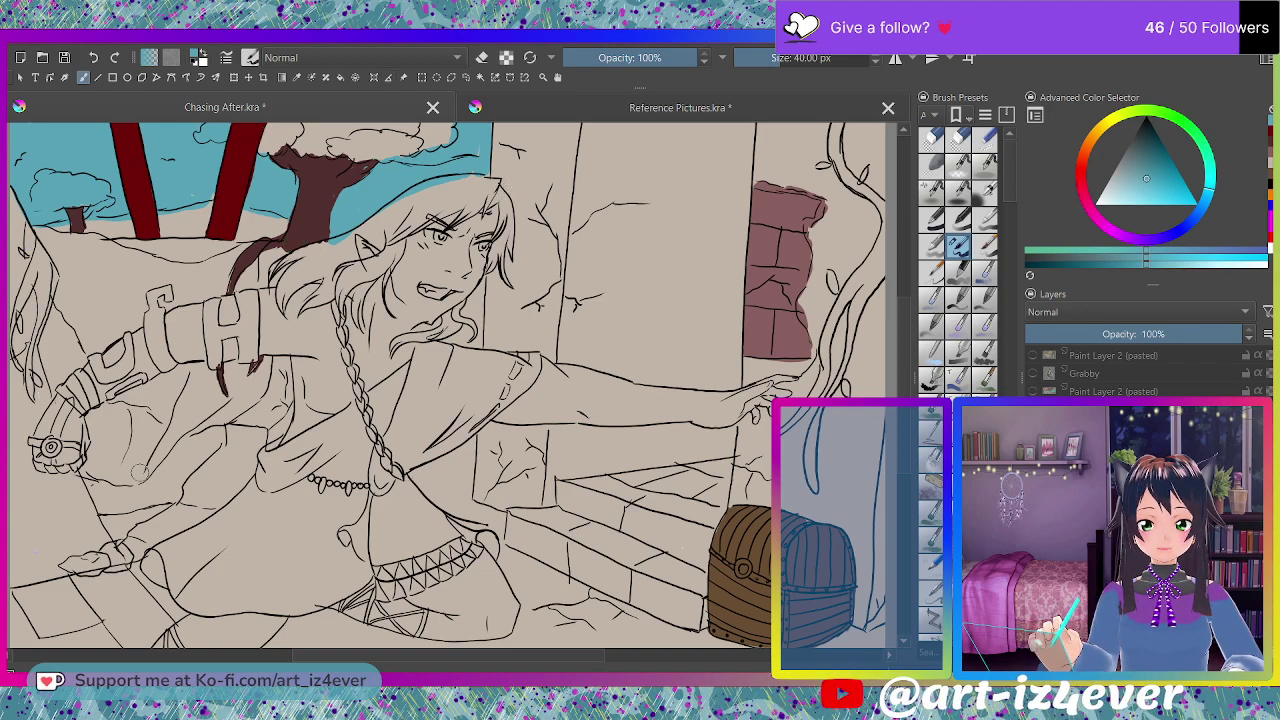
- Fill the background gap beneath the character's bent arm, down to the hand resting on the ledge, with the same teal blue
mouse_move(130, 494)
mouse_down()
mouse_move(121, 503)
mouse_move(170, 505)
mouse_move(208, 446)
mouse_up()
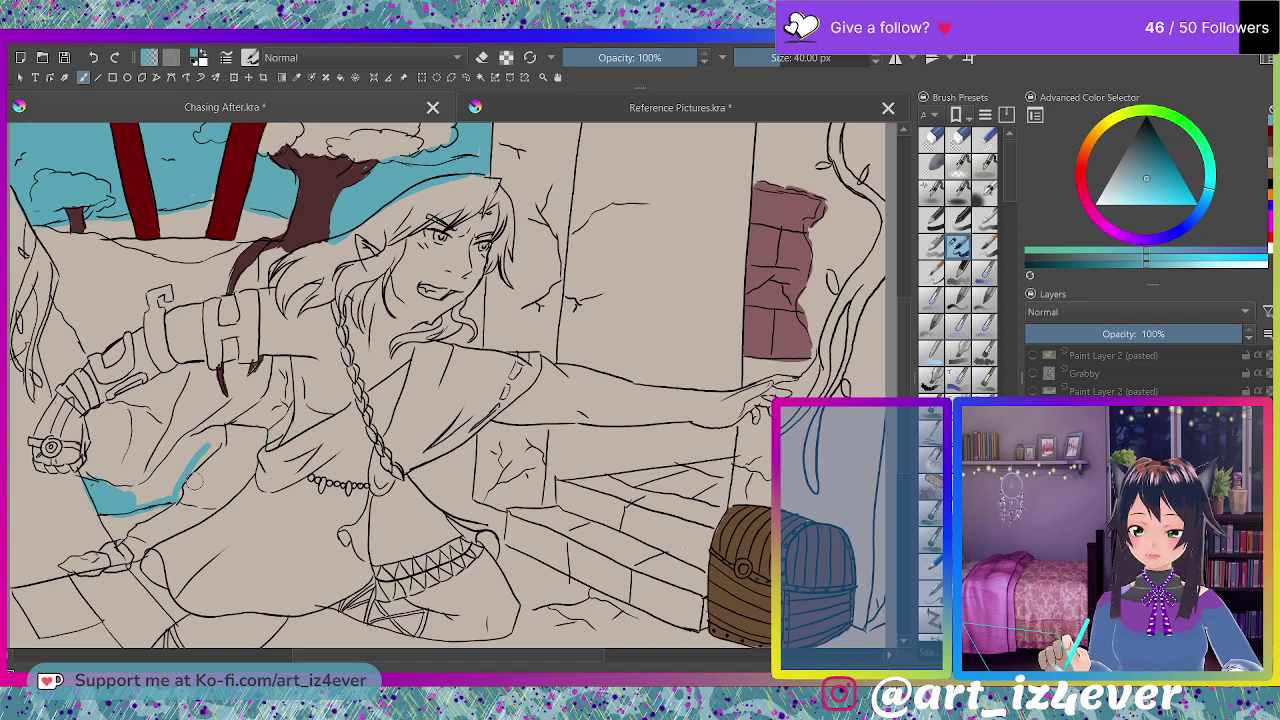
drag(196, 482, 172, 494)
mouse_move(226, 450)
mouse_down()
mouse_move(176, 463)
mouse_move(219, 440)
mouse_move(129, 491)
mouse_up()
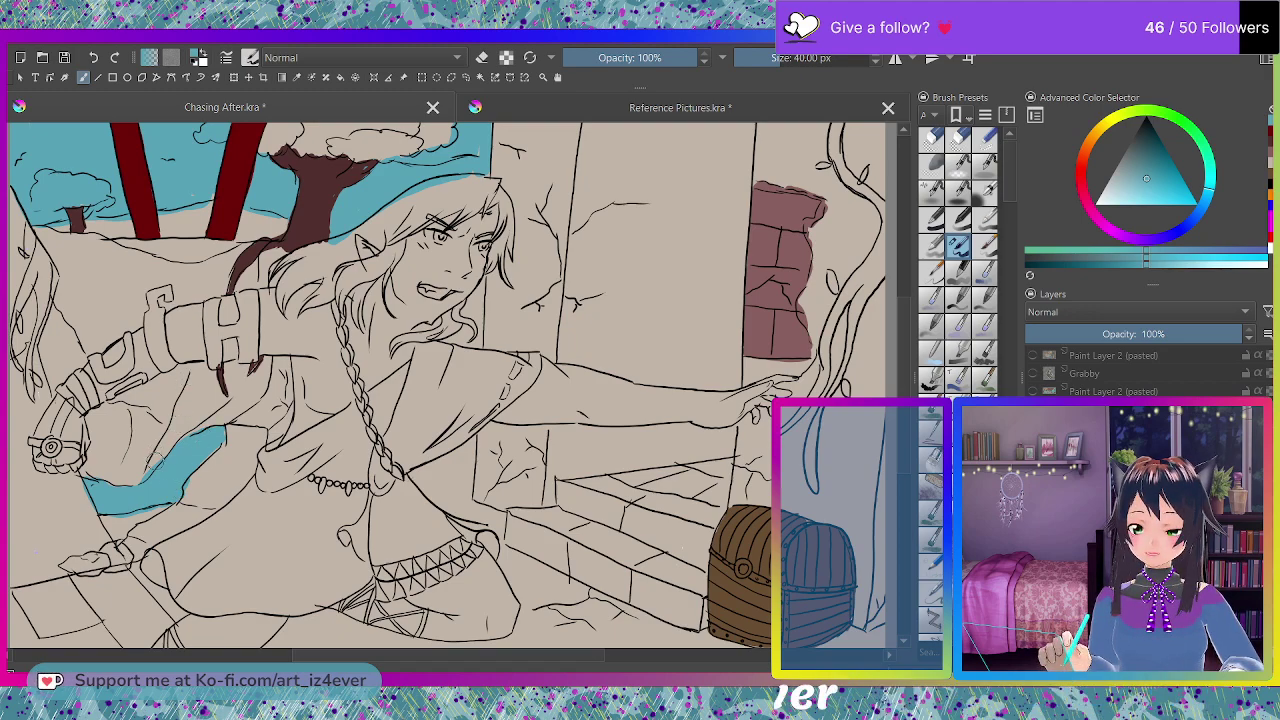
key(e)
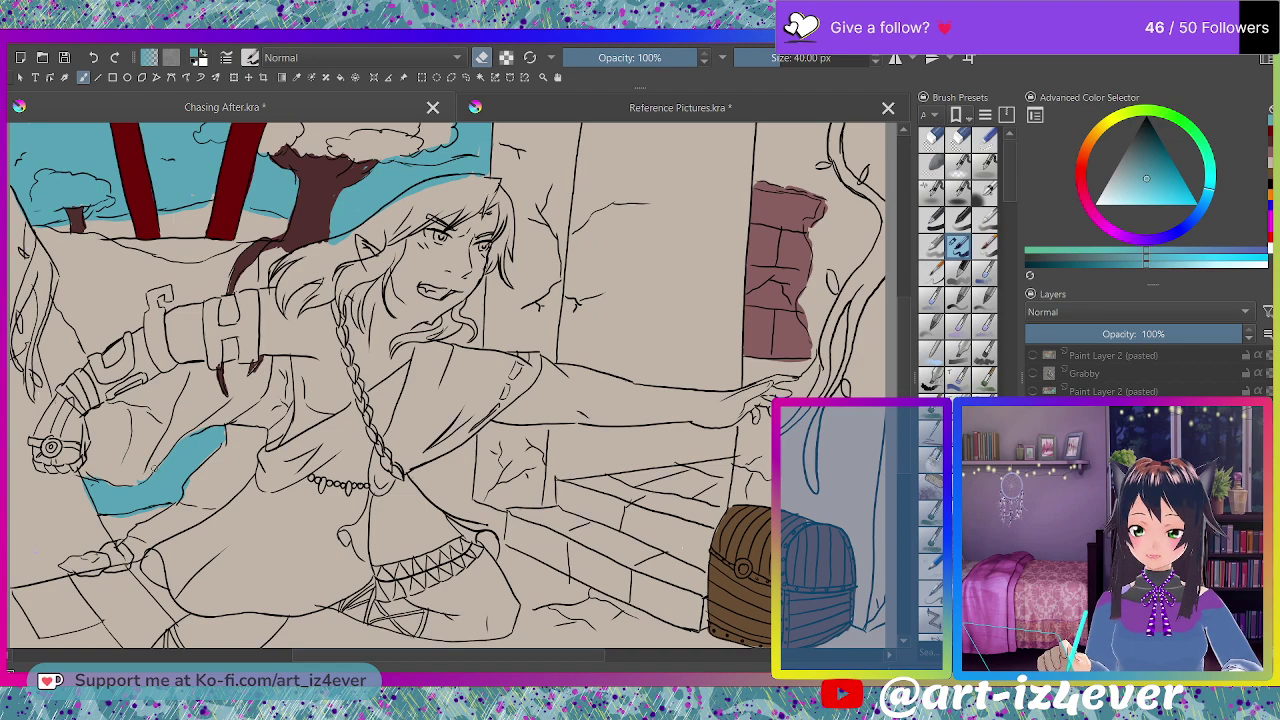
key(e)
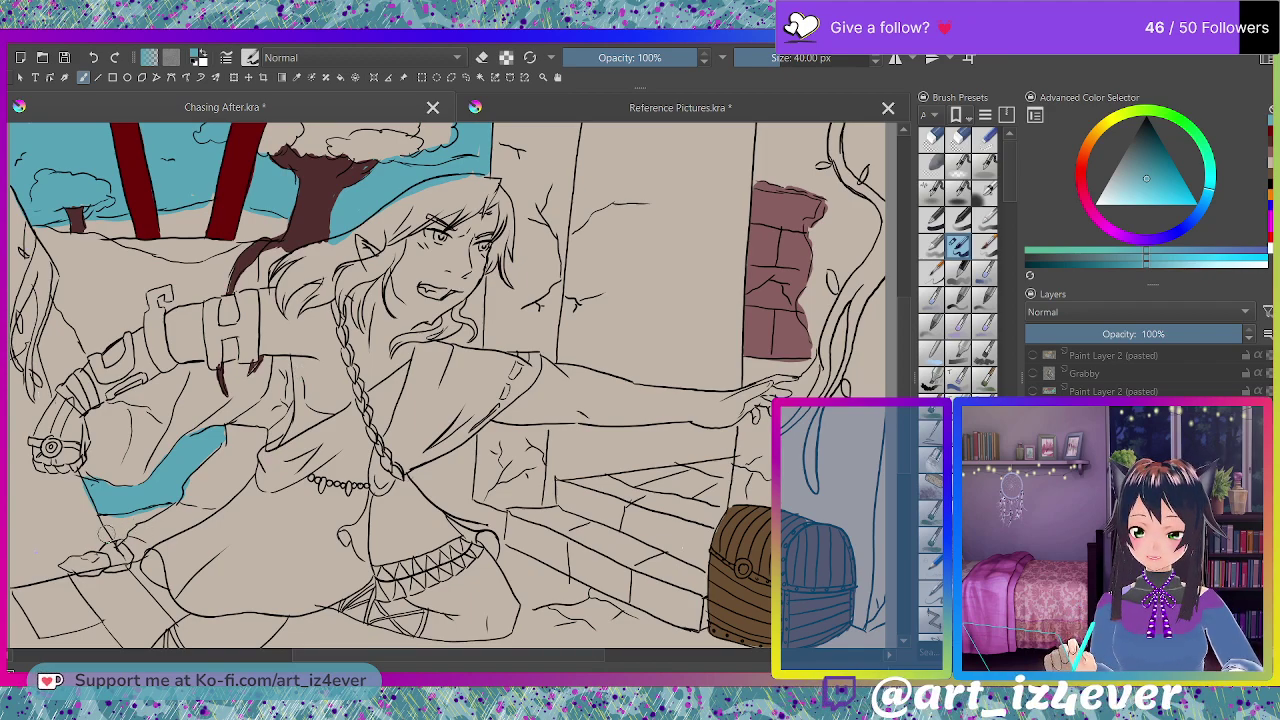
drag(115, 536, 132, 522)
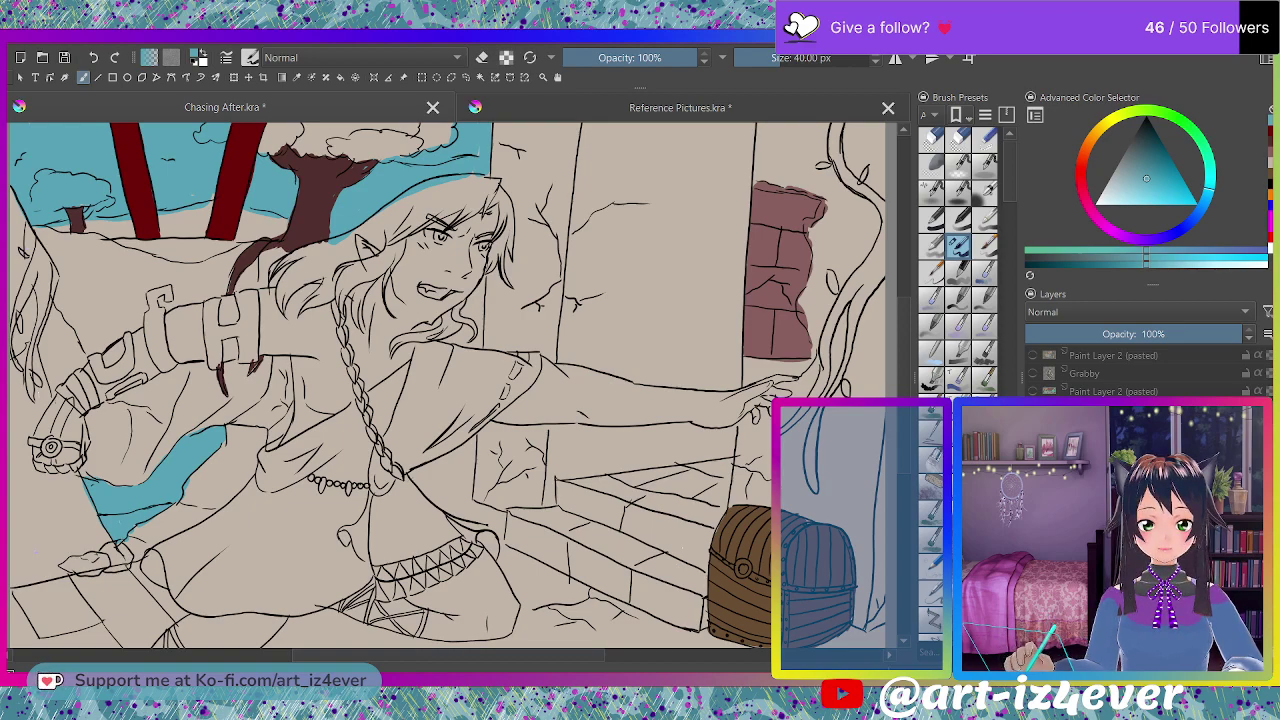
- Pick a golden ochre and paint the large tree's foliage, including the part reaching behind the red post
click(1200, 155)
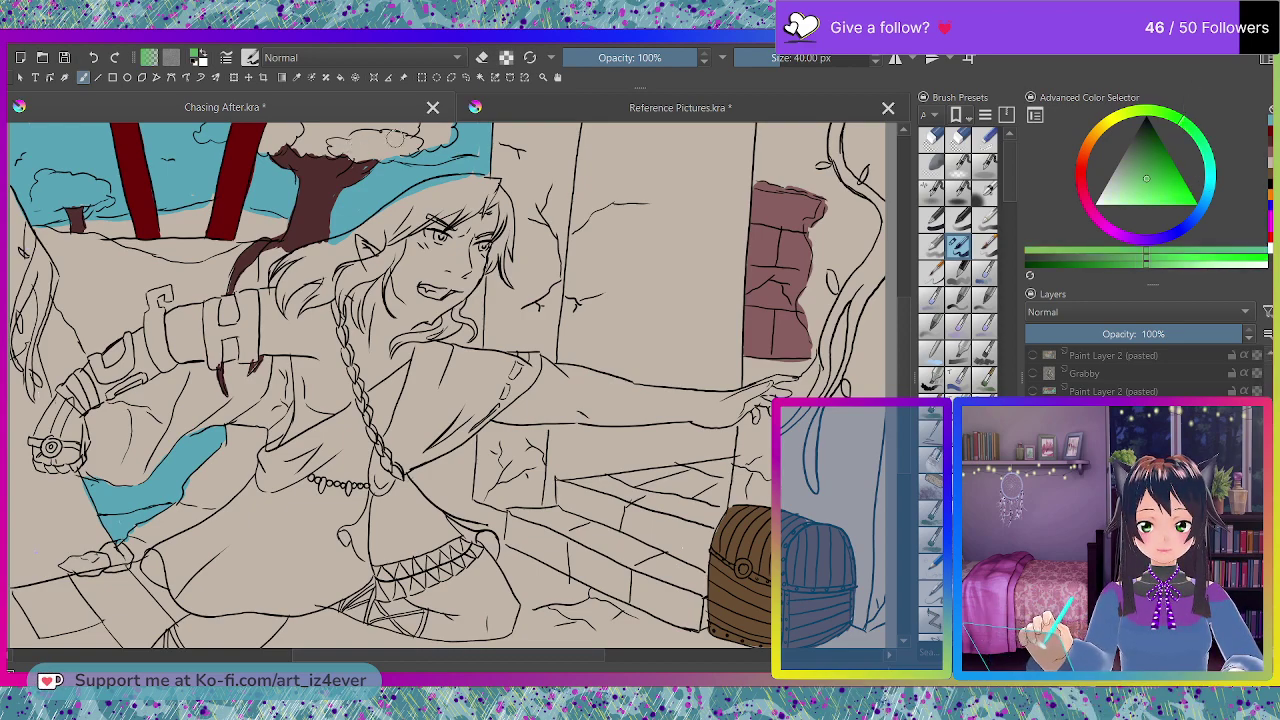
click(1111, 122)
click(1096, 131)
click(1157, 188)
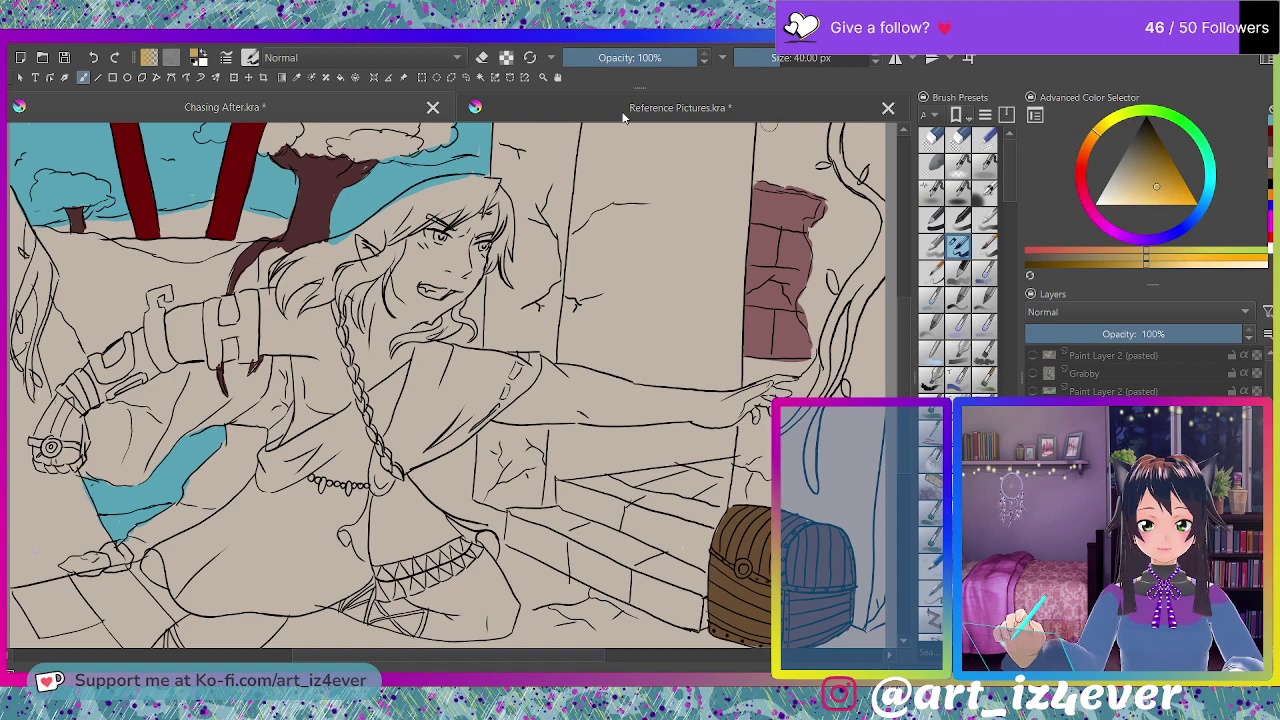
click(356, 140)
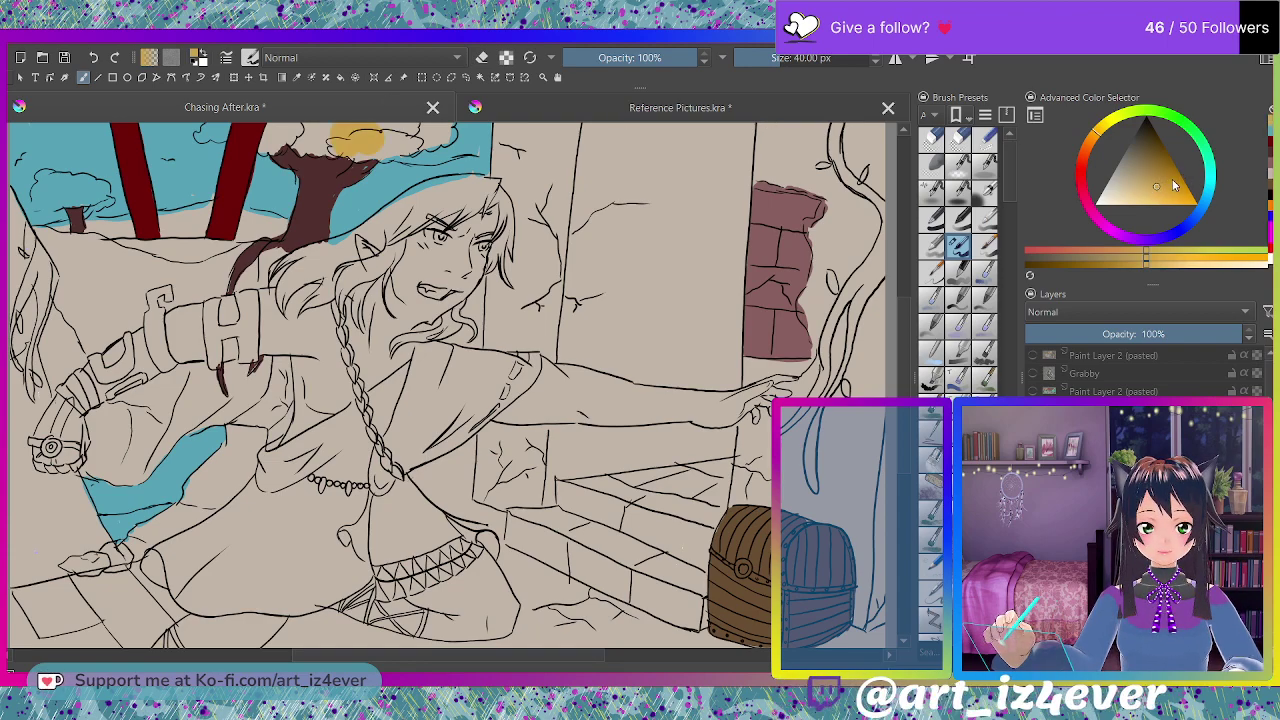
click(1167, 181)
mouse_move(355, 134)
mouse_down()
mouse_move(340, 148)
mouse_move(430, 136)
mouse_move(426, 151)
mouse_move(372, 163)
mouse_move(302, 134)
mouse_move(266, 150)
mouse_up()
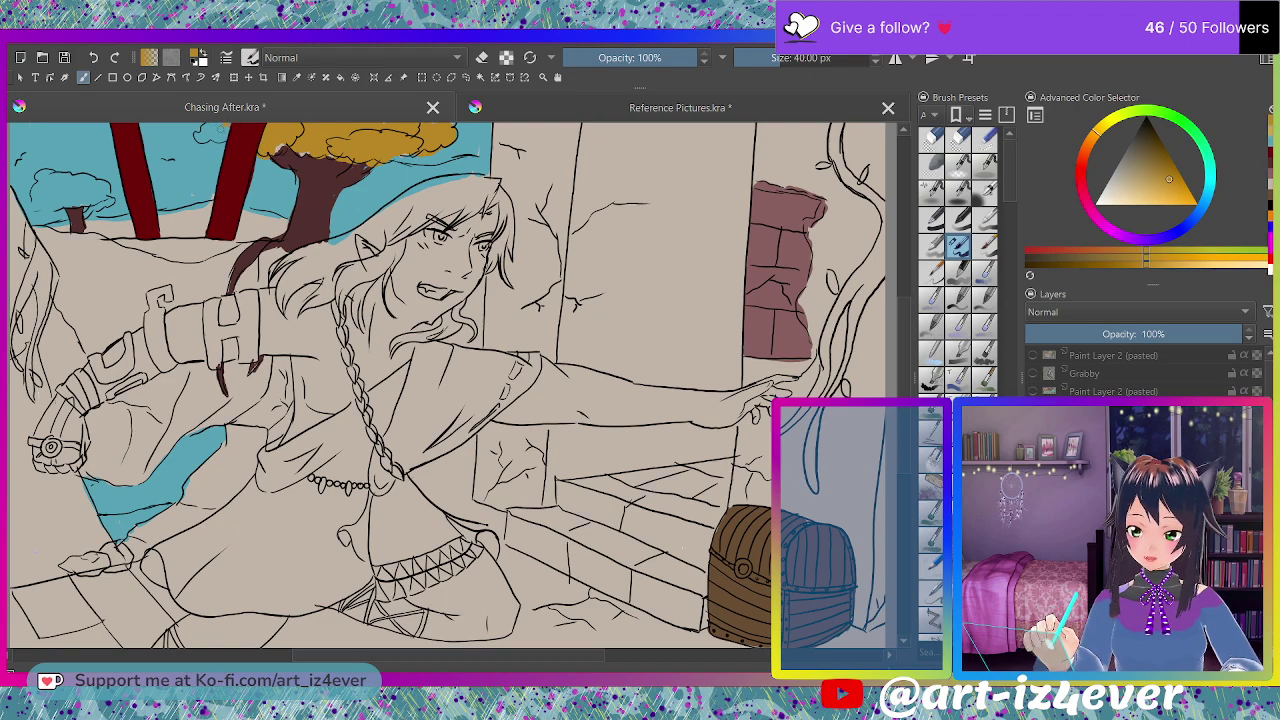
click(193, 137)
- Paint the small distant tree's foliage in the same golden ochre
drag(88, 182, 100, 205)
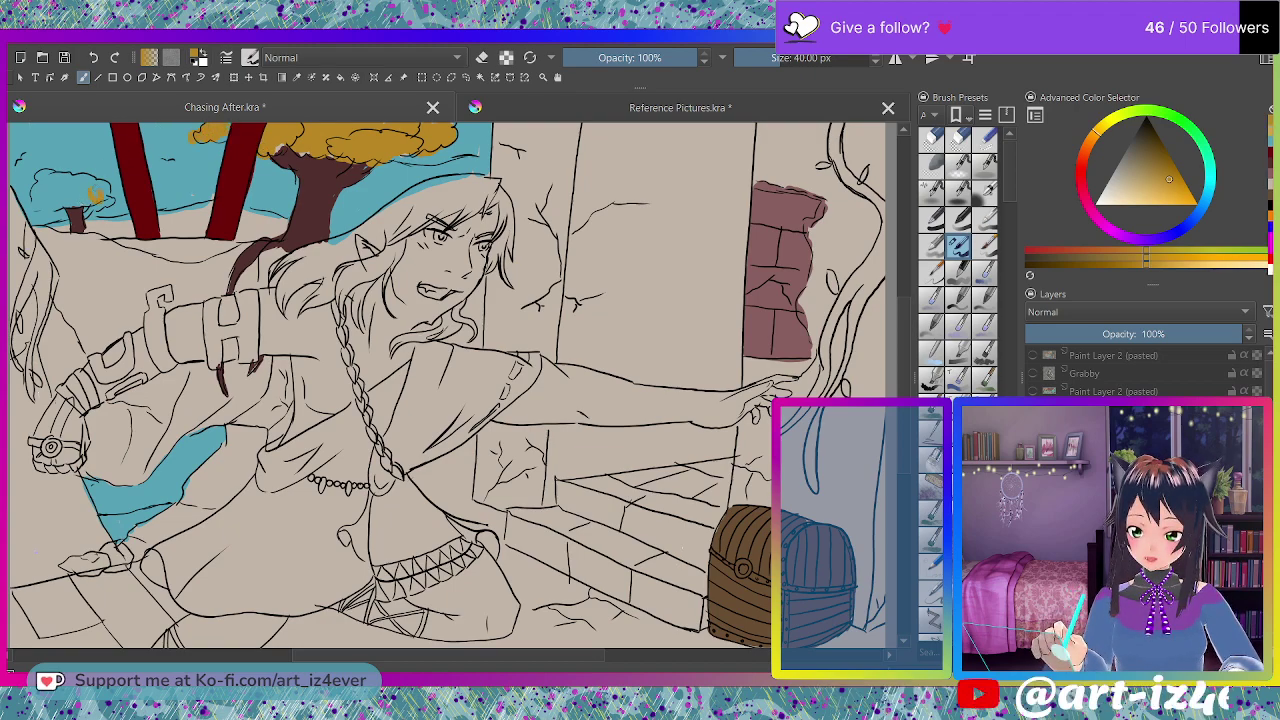
click(89, 179)
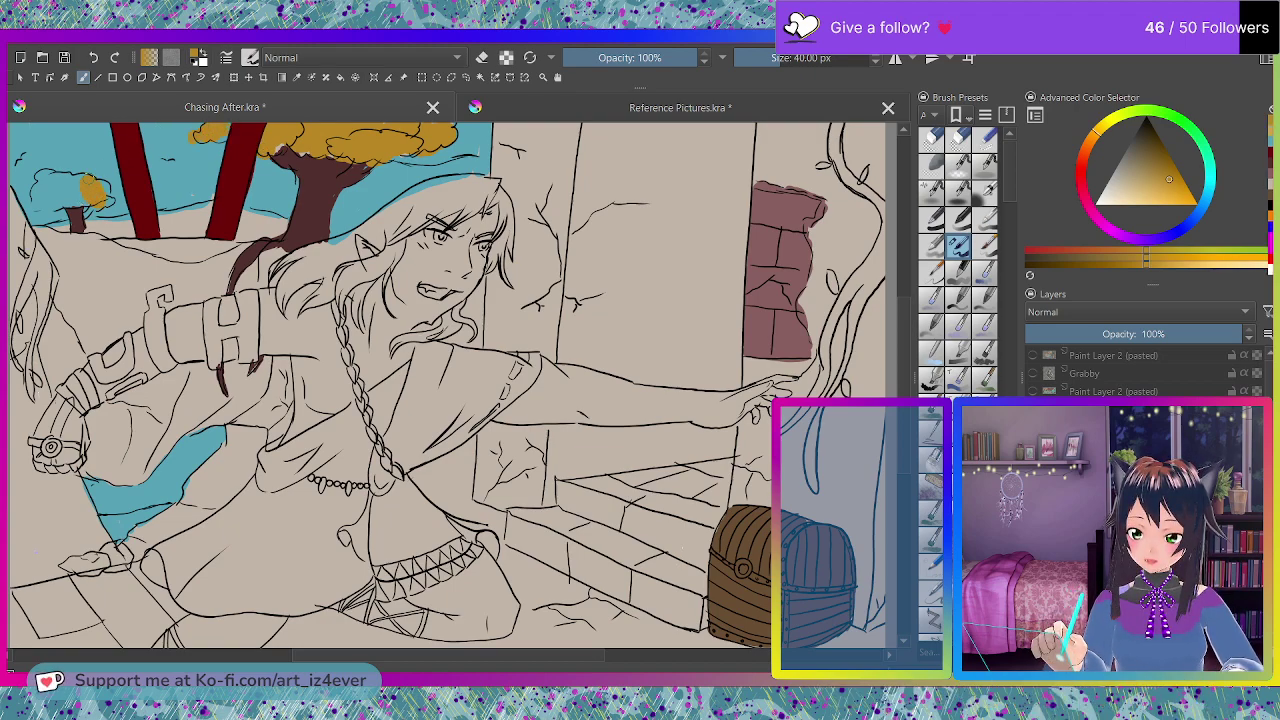
drag(88, 182, 42, 198)
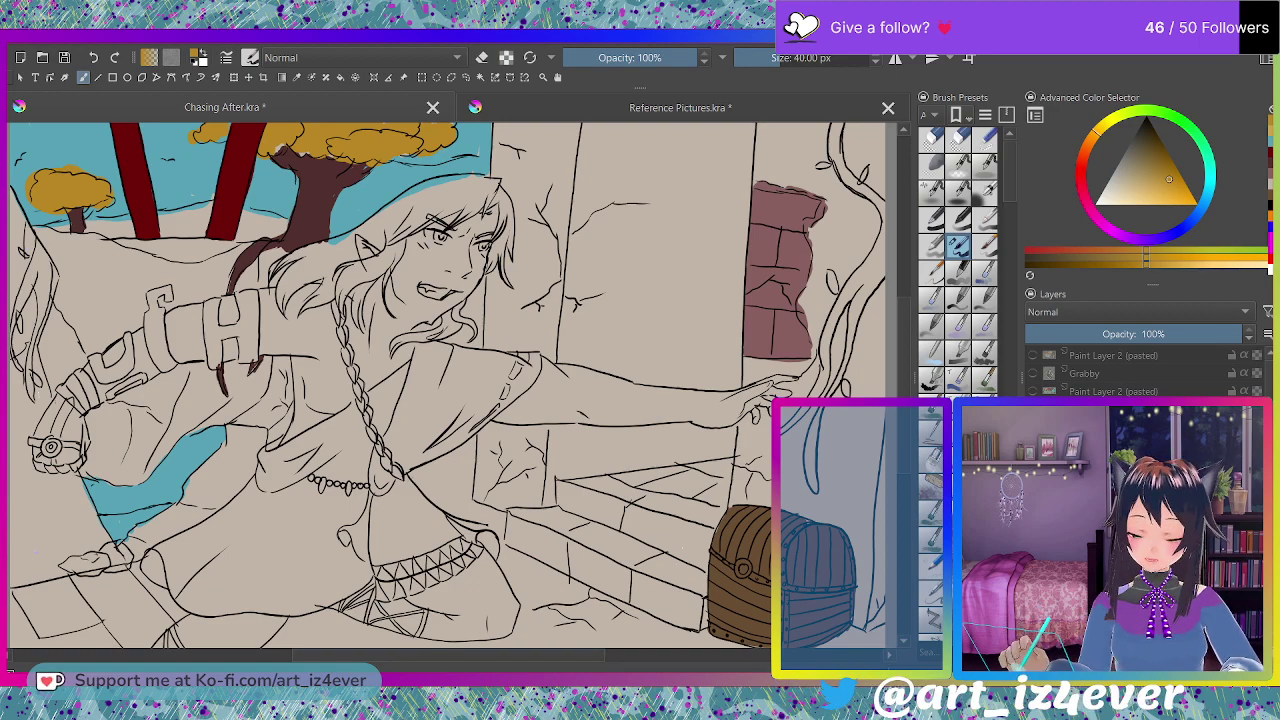
- Pick a light neutral grey and paint the round lock and clasp on the front of the treasure chest
drag(1105, 188, 1082, 178)
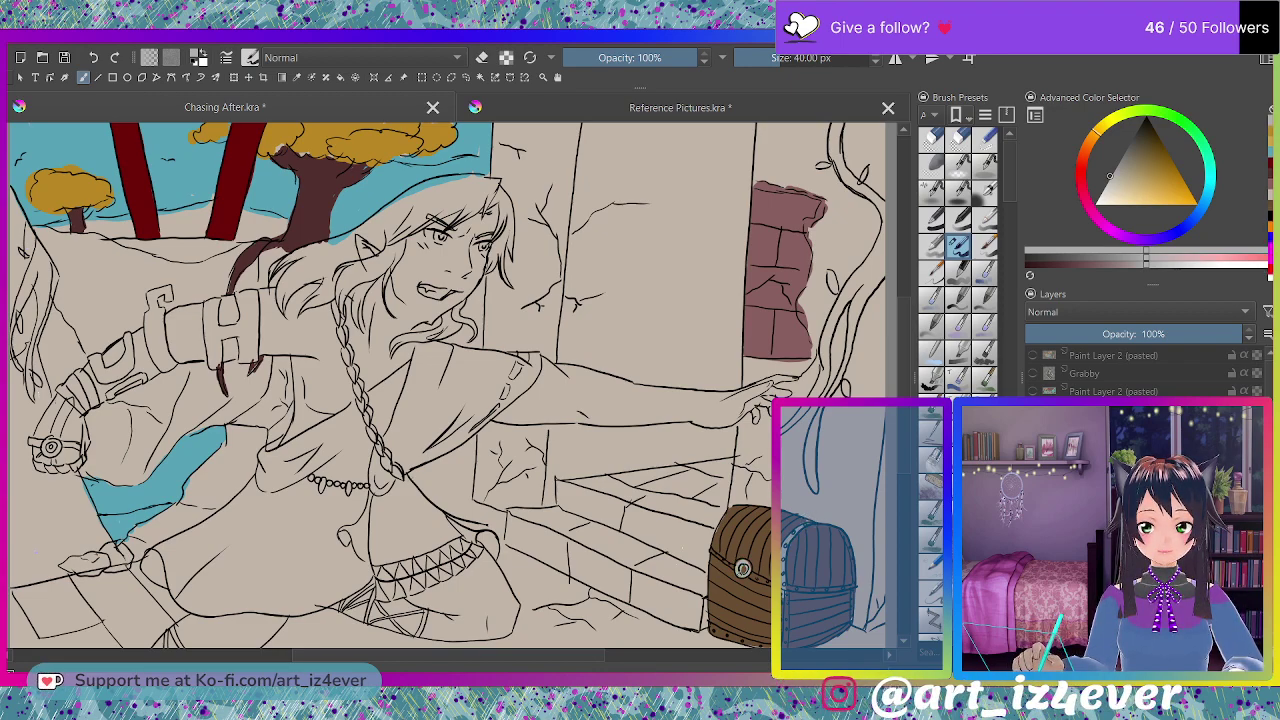
drag(716, 554, 733, 565)
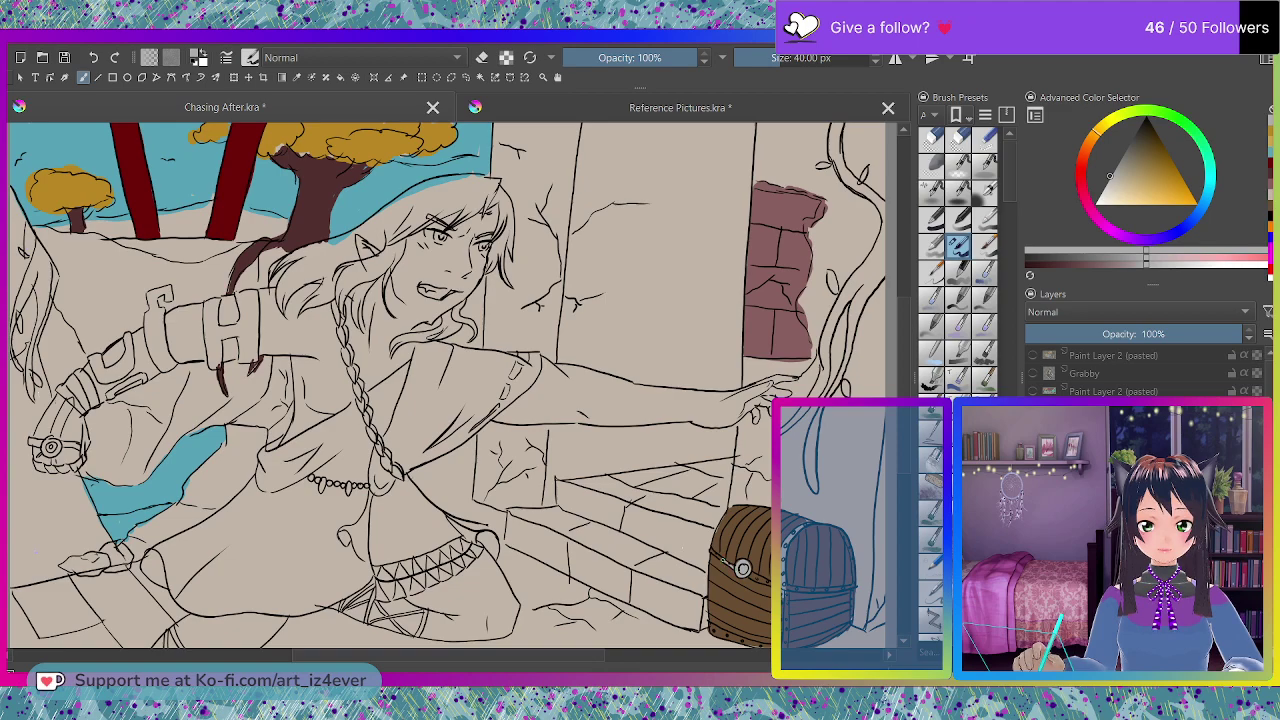